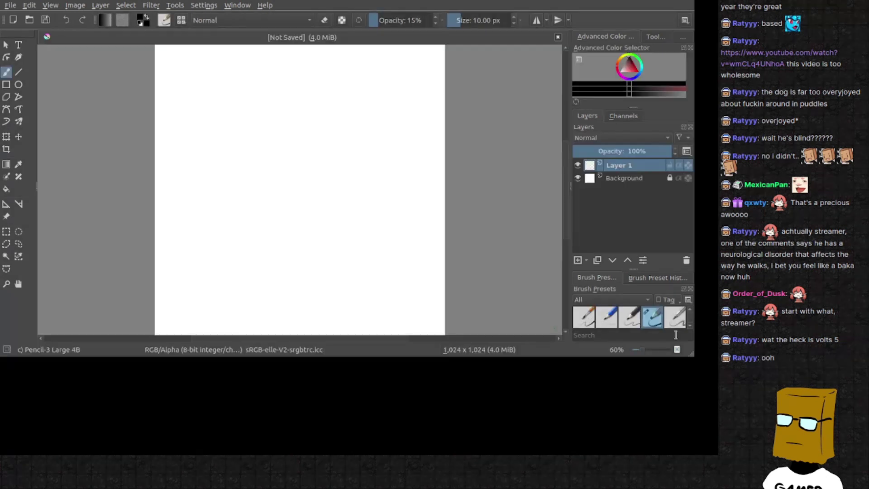
Enlarge the Krita window and zoom in on the 20_12_23 doodle sheet
mouse_move(694, 356)
left_mouse_down()
mouse_move(772, 484)
mouse_move(708, 482)
left_mouse_up()
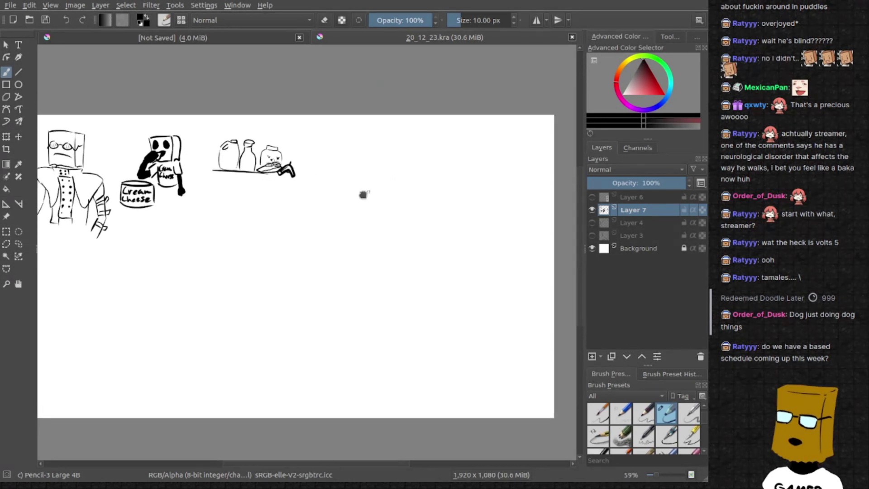
left_click_drag(387, 170, 340, 197)
scroll(340, 184, "up", 3)
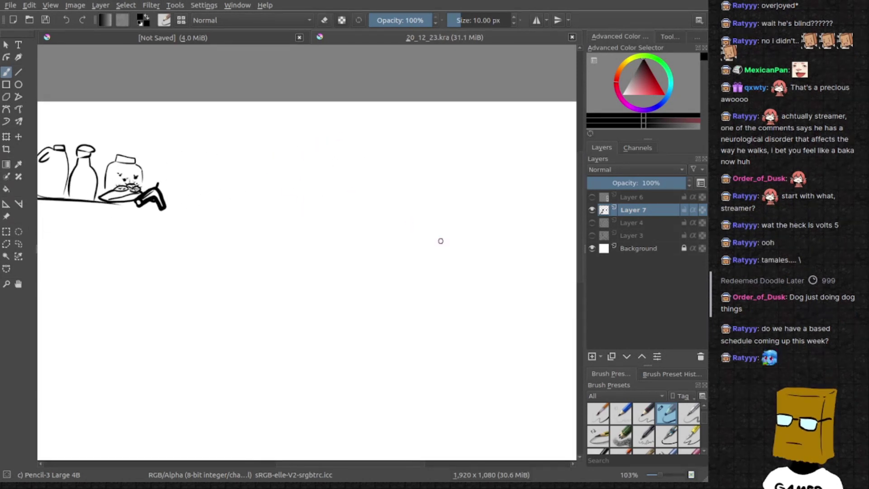
Switch to the Basic-5 Size brush, close the unsaved blank canvas, and zoom into empty space
key("slash")
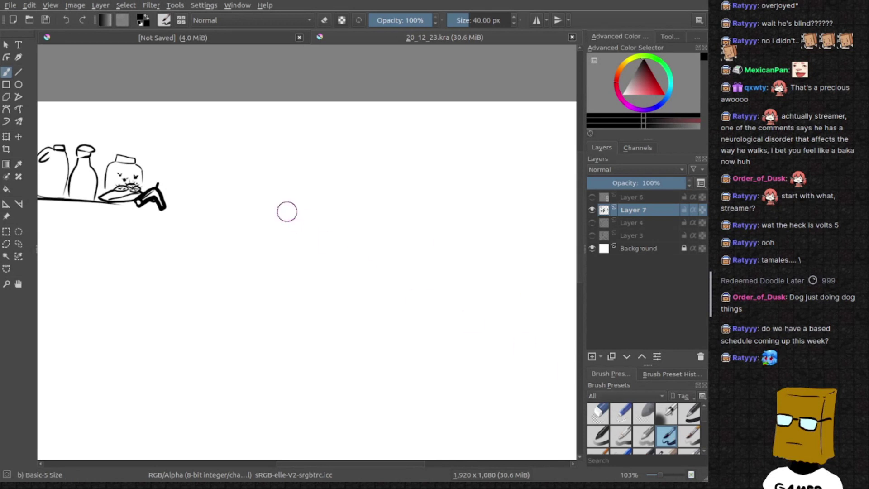
left_click_drag(319, 174, 311, 218)
key("ctrl+z")
mouse_move(382, 130)
left_mouse_down()
mouse_move(340, 150)
mouse_move(321, 135)
left_mouse_up()
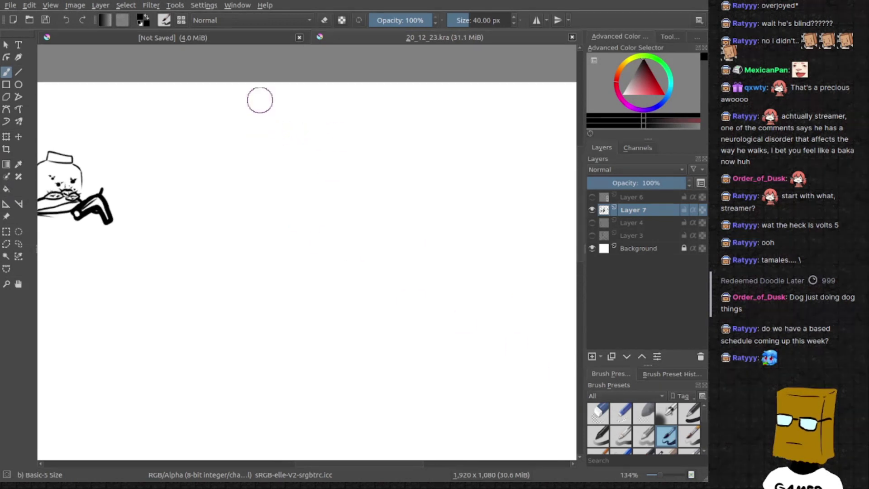
left_click(299, 38)
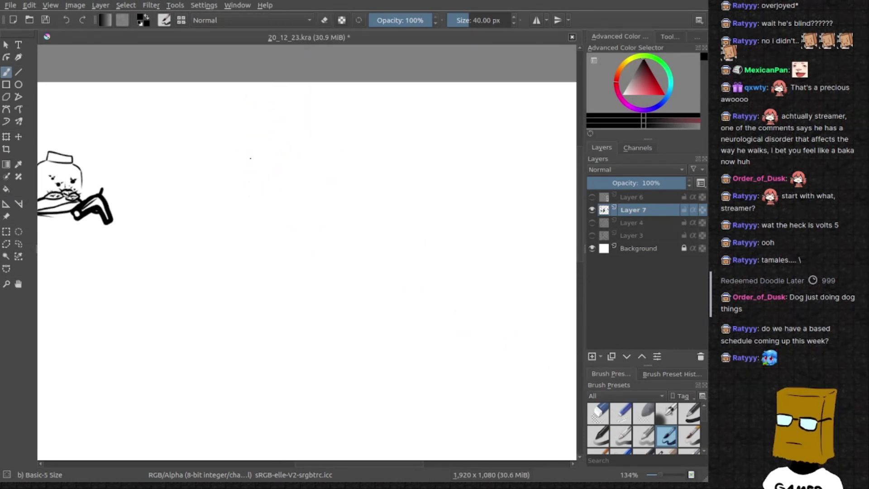
left_click_drag(258, 188, 204, 161)
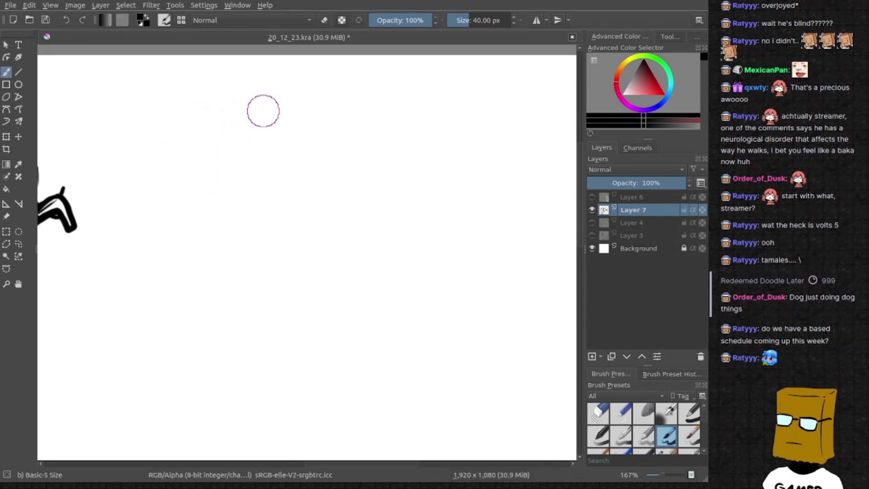
Sketch a tilted cube-shaped head with a wavy bottom edge, redoing misplaced edges
mouse_move(208, 104)
left_mouse_down()
mouse_move(275, 153)
mouse_move(272, 105)
left_mouse_up()
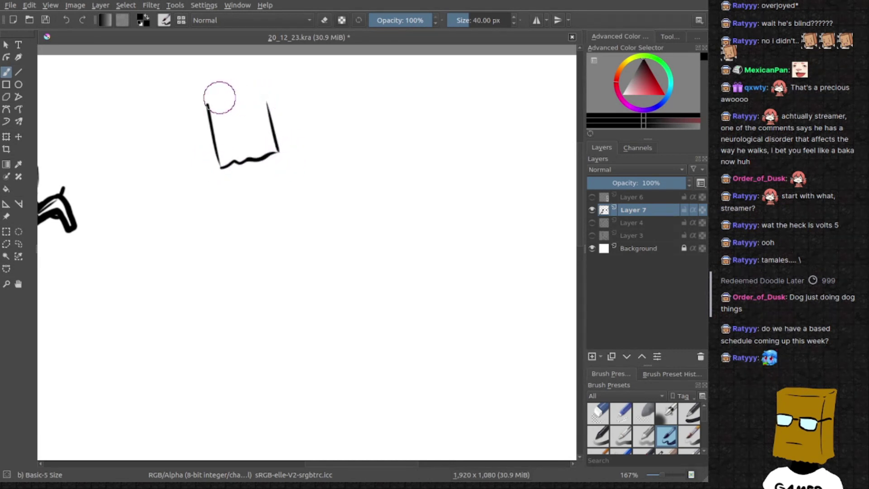
key("ctrl+z")
mouse_move(275, 154)
left_mouse_down()
mouse_move(272, 88)
mouse_move(275, 146)
left_mouse_up()
key("ctrl+z")
left_click(273, 87)
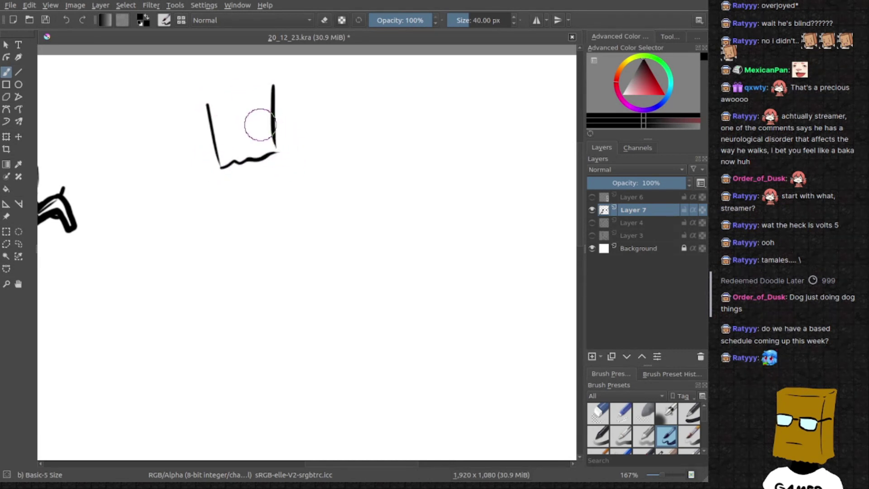
scroll(262, 126, "up", 1)
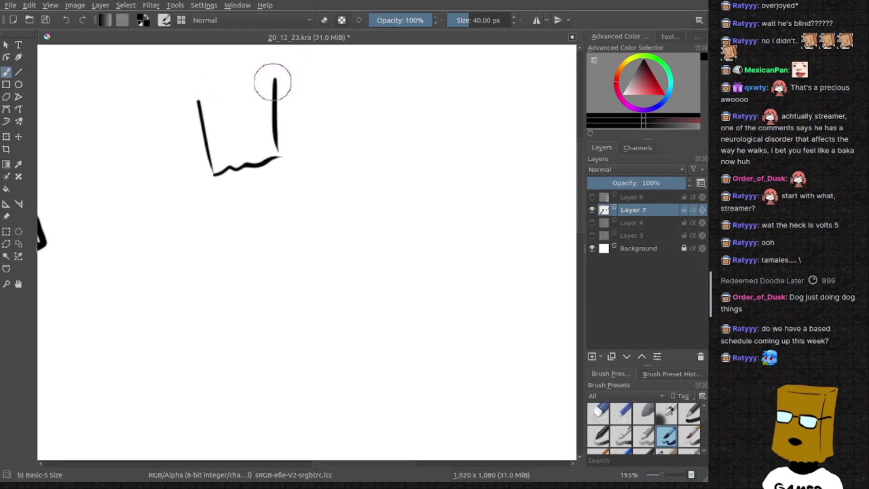
left_click_drag(198, 98, 263, 82)
key("ctrl+z")
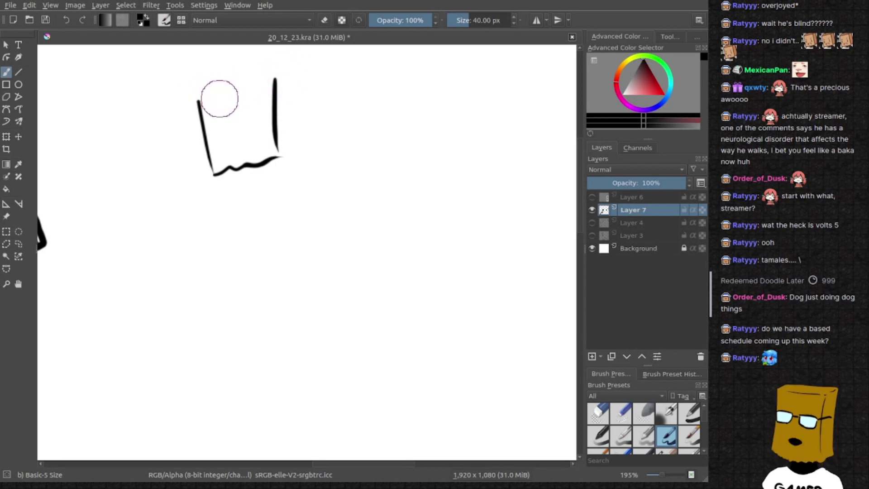
mouse_move(198, 100)
left_mouse_down()
mouse_move(274, 82)
mouse_move(239, 98)
mouse_move(254, 156)
left_mouse_up()
left_click(256, 87)
scroll(248, 126, "up", 2)
key("ctrl+z")
mouse_move(236, 99)
left_mouse_down()
mouse_move(257, 170)
mouse_move(284, 164)
left_mouse_up()
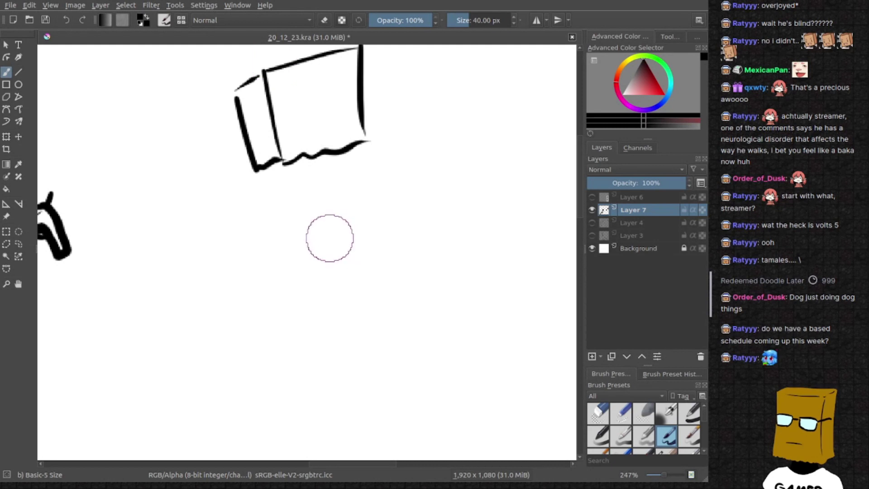
left_click_drag(306, 116, 297, 151)
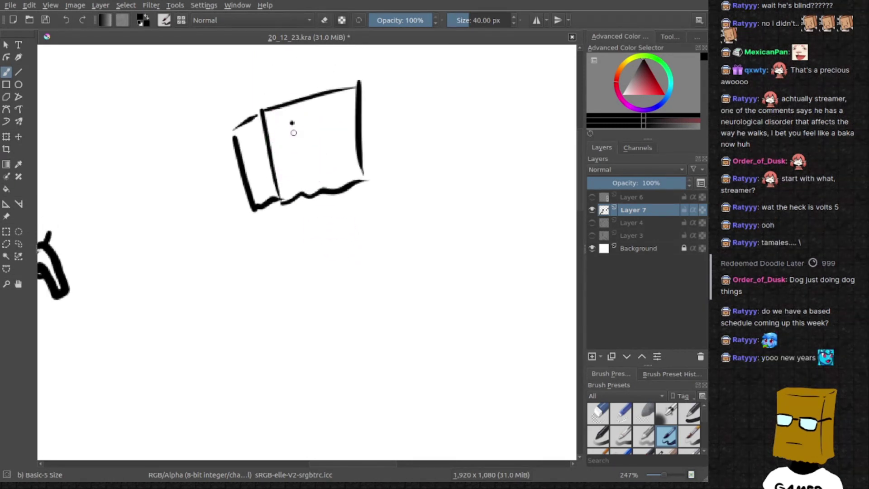
scroll(299, 136, "up", 2)
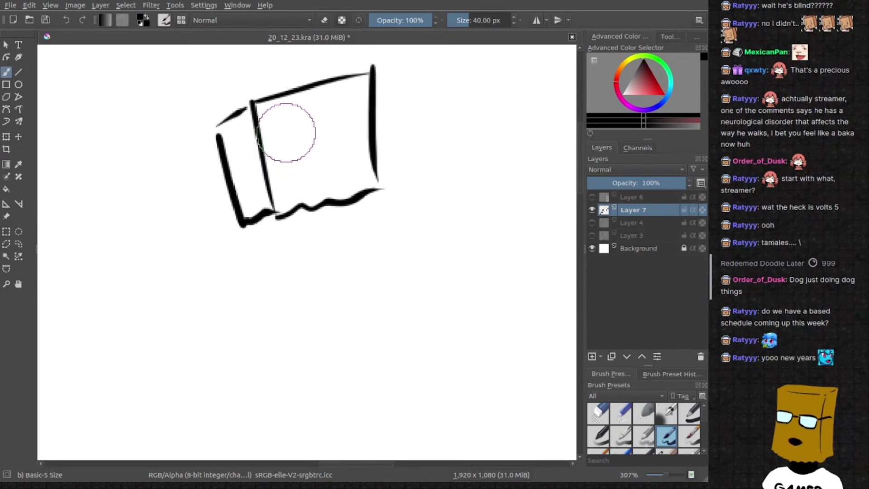
Paint two dot eyes and a flat frowning mouth on the box head
mouse_move(287, 132)
left_mouse_down()
mouse_move(288, 144)
mouse_move(289, 129)
left_mouse_up()
key("ctrl+z")
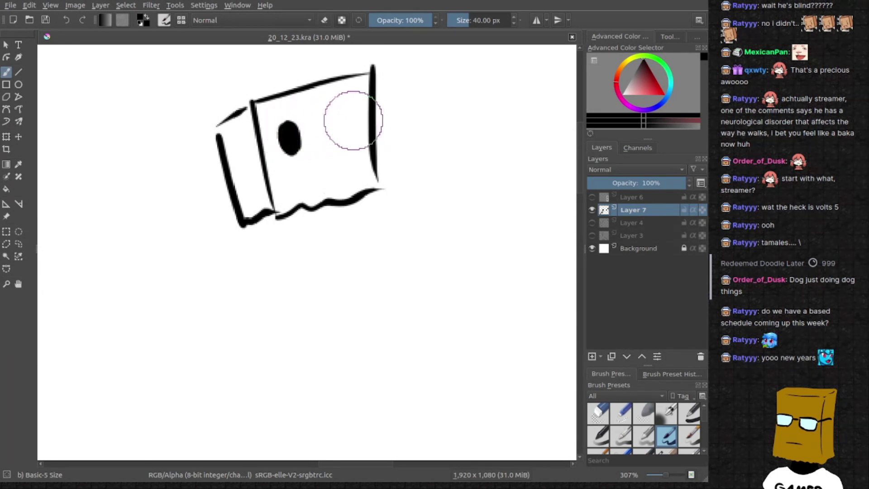
left_click_drag(347, 114, 346, 138)
left_click_drag(306, 188, 358, 166)
key("ctrl+z")
scroll(347, 188, "down", 1)
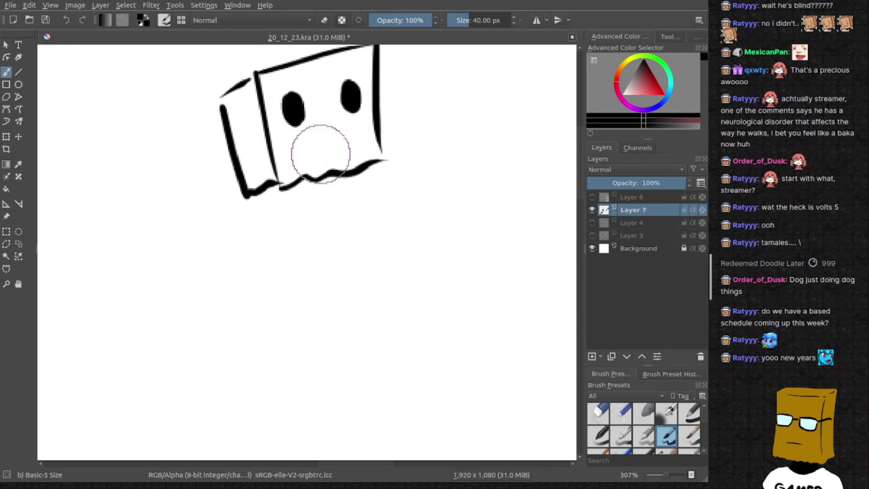
left_click_drag(300, 157, 380, 152)
scroll(351, 156, "down", 2)
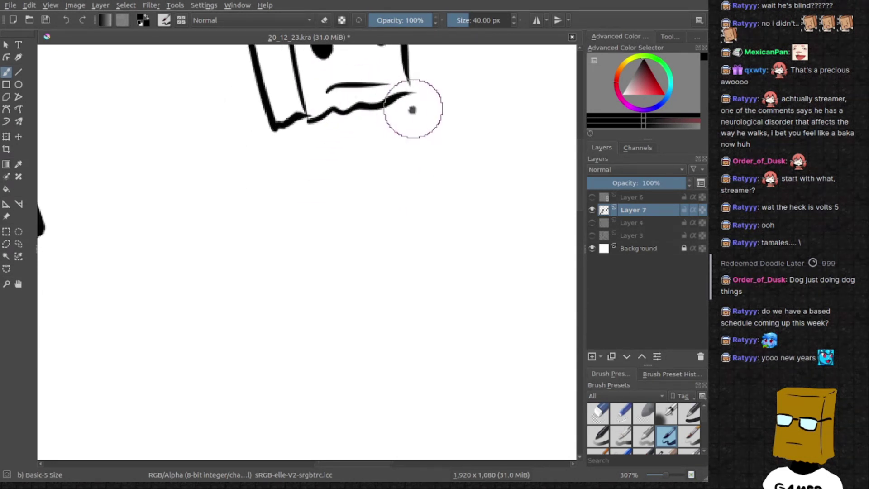
Try several arm outlines right of the head, then undo those strokes
mouse_move(412, 107)
left_mouse_down()
mouse_move(360, 140)
mouse_move(448, 120)
left_mouse_up()
key("ctrl+z")
mouse_move(337, 131)
left_mouse_down()
mouse_move(402, 123)
mouse_move(403, 159)
left_mouse_up()
mouse_move(341, 177)
left_mouse_down()
mouse_move(402, 163)
mouse_move(318, 170)
mouse_move(411, 123)
left_mouse_up()
key("ctrl+z")
left_click_drag(308, 170, 382, 142)
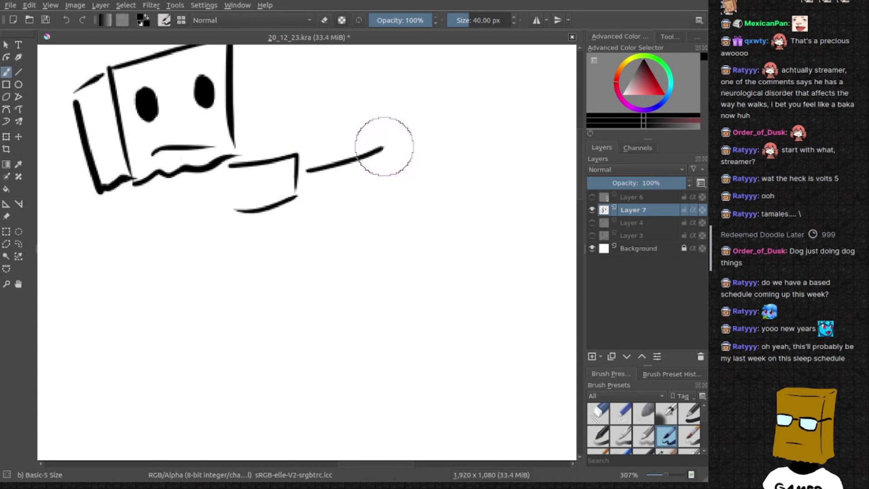
key("ctrl+z")
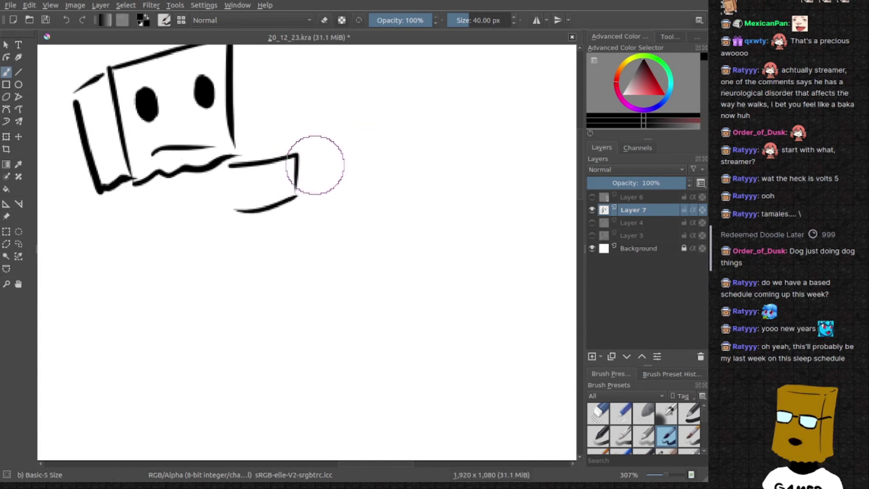
left_click_drag(299, 169, 394, 154)
key("ctrl+z")
left_click_drag(299, 170, 387, 154)
key("ctrl+z")
key("ctrl+z")
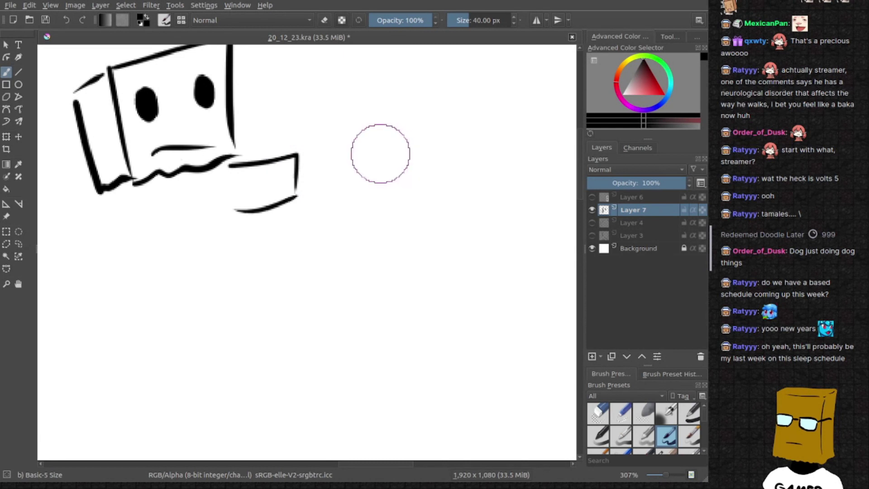
key("ctrl+z")
key("ctrl+z")
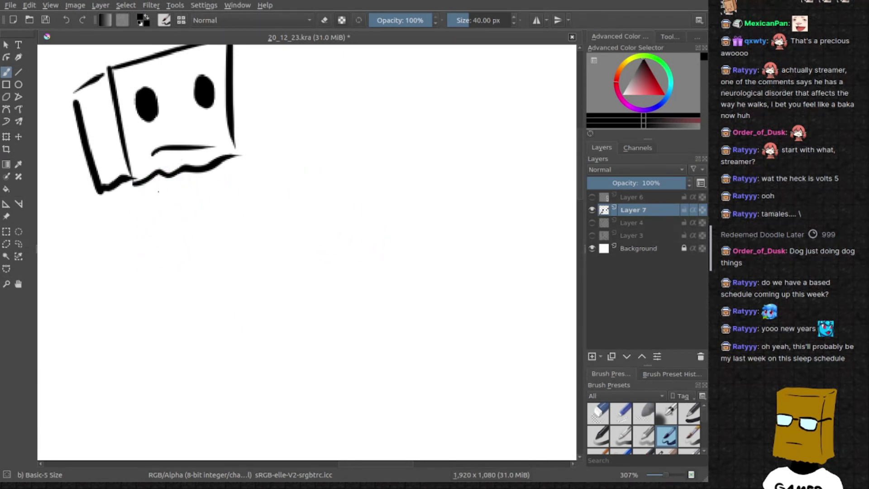
Draw the shoulder line and curved body outline below the head
key("ctrl+z")
mouse_move(155, 207)
left_mouse_down()
mouse_move(205, 220)
mouse_move(189, 232)
mouse_move(200, 265)
left_mouse_up()
key("ctrl+z")
left_click_drag(122, 205, 202, 269)
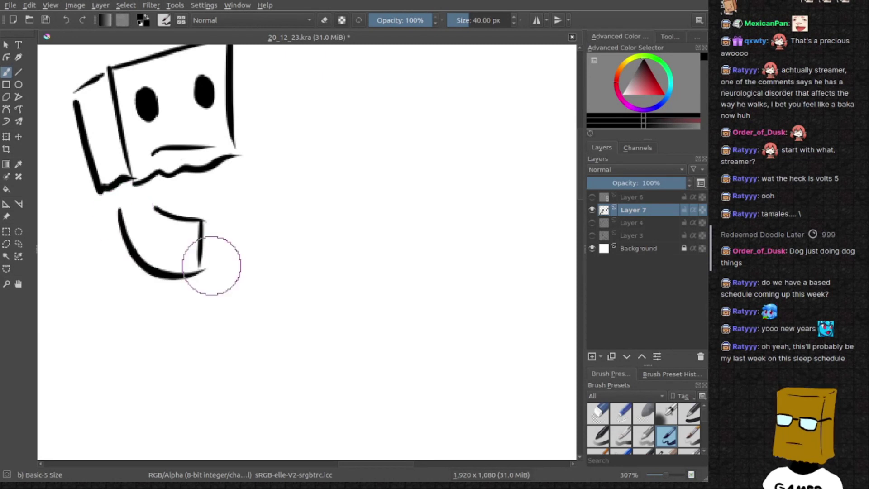
key("ctrl+z")
left_click_drag(122, 219, 197, 272)
key("ctrl+z")
left_click_drag(125, 191, 197, 268)
key("ctrl+z")
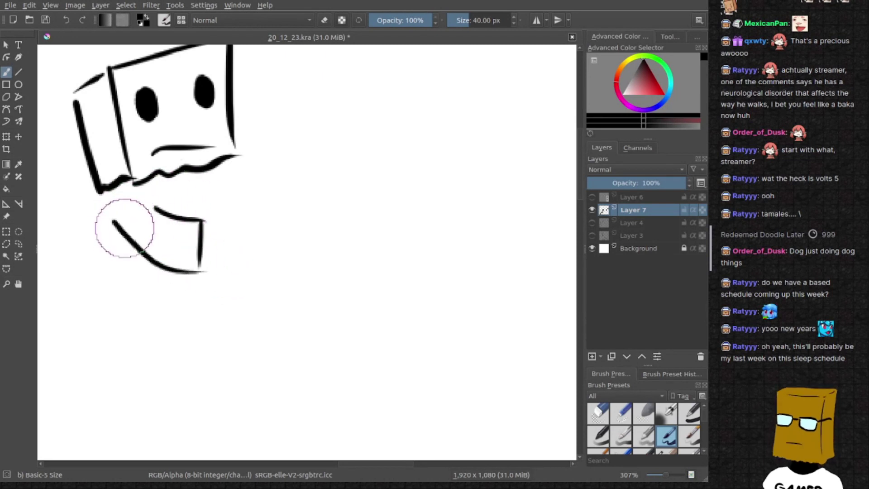
left_click_drag(129, 189, 203, 272)
Draw the upper arm, sleeve end and a curved forearm reaching up to the right
mouse_move(234, 167)
left_mouse_down()
mouse_move(305, 174)
mouse_move(290, 221)
left_mouse_up()
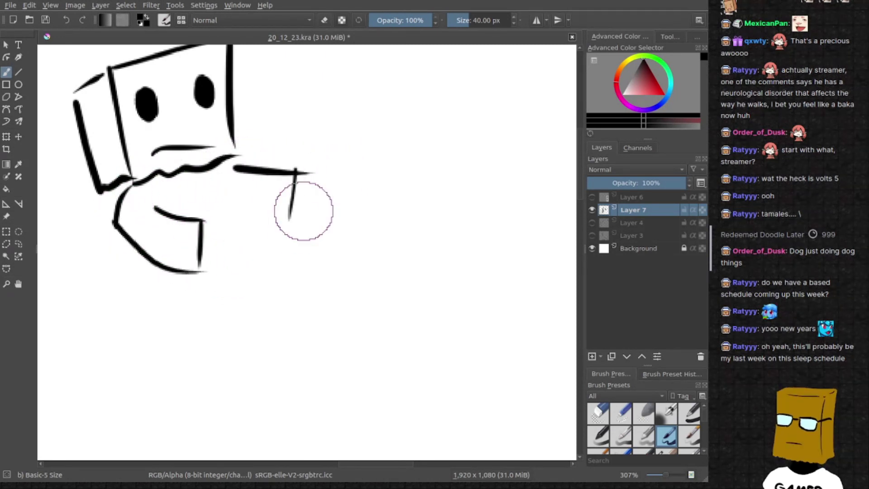
left_click_drag(299, 185, 400, 121)
key("ctrl+z")
left_click_drag(301, 187, 402, 152)
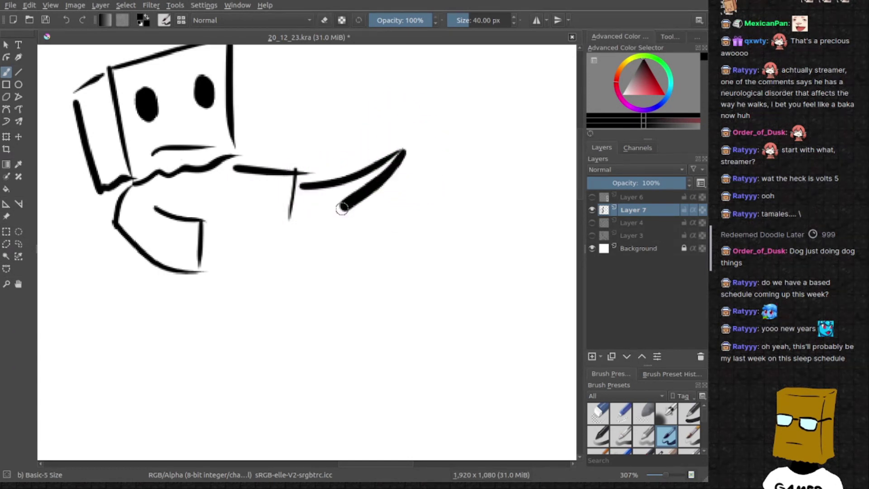
mouse_move(292, 210)
left_mouse_down()
mouse_move(411, 174)
mouse_move(422, 129)
mouse_move(438, 109)
mouse_move(408, 175)
mouse_move(394, 184)
mouse_move(421, 148)
mouse_move(407, 162)
mouse_move(307, 196)
left_mouse_up()
key("ctrl+z")
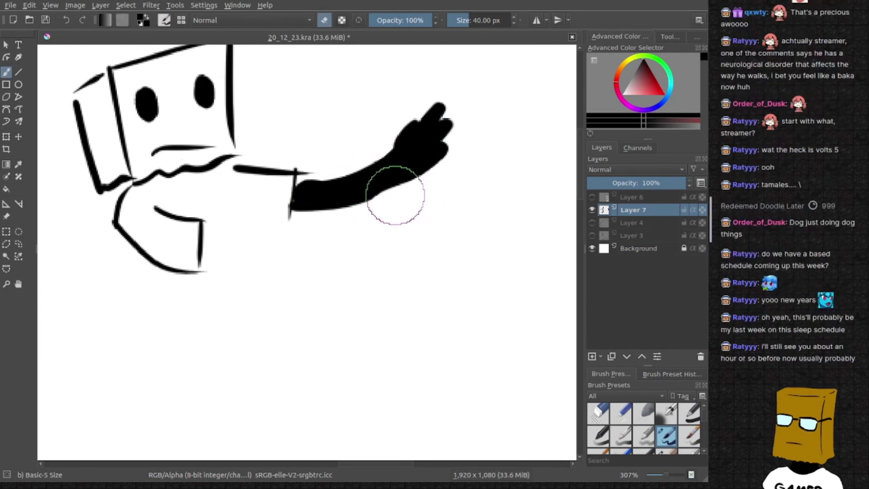
Smooth the first arm's underside and draw the second arm's upper edge
left_click_drag(394, 195, 311, 202)
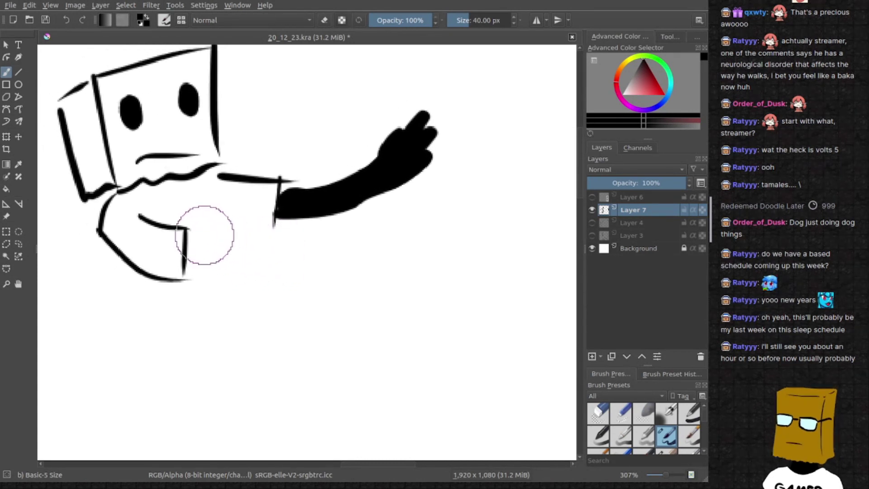
left_click_drag(195, 245, 353, 232)
key("ctrl+z")
left_click_drag(204, 242, 340, 217)
key("ctrl+z")
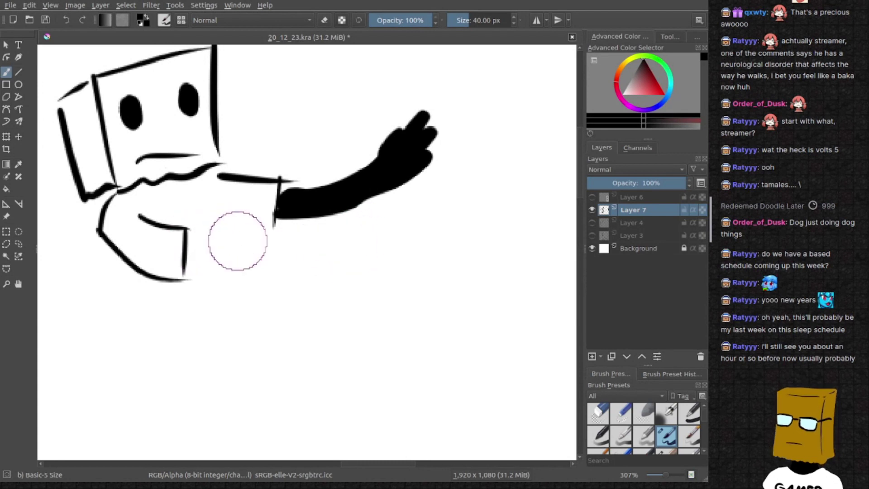
left_click_drag(196, 243, 271, 237)
key("ctrl+z")
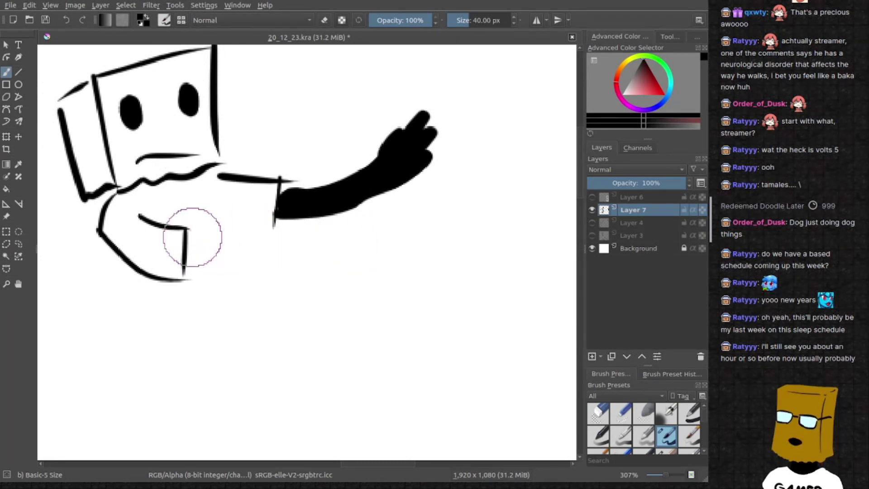
left_click_drag(195, 238, 364, 224)
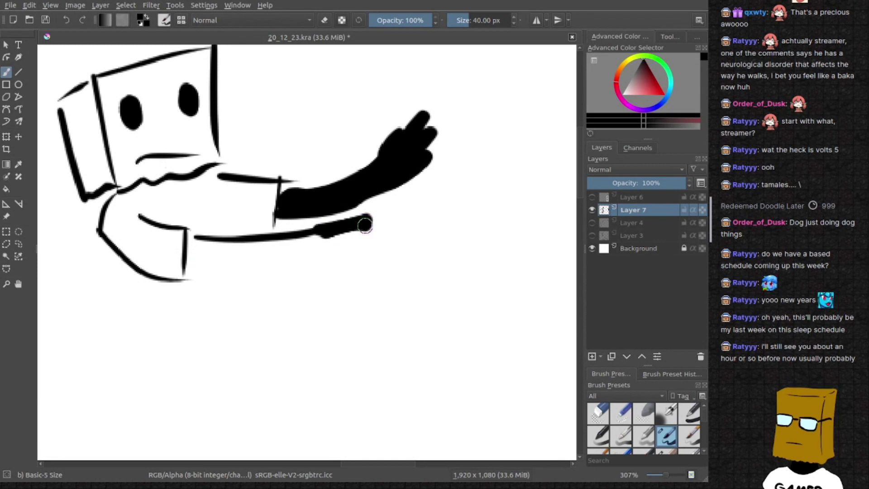
Fill the second arm black back to the body, undoing the extra bottom thickness
left_click_drag(395, 242, 208, 253)
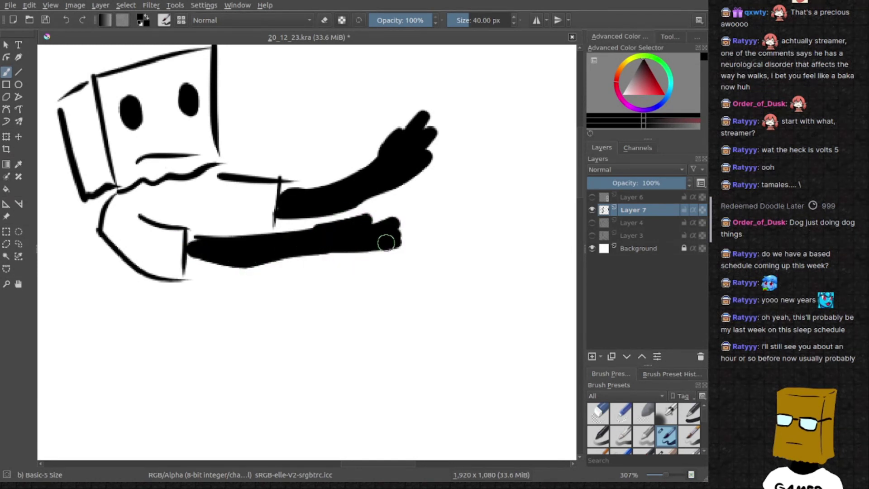
mouse_move(262, 260)
left_mouse_down()
mouse_move(243, 252)
mouse_move(197, 260)
left_mouse_up()
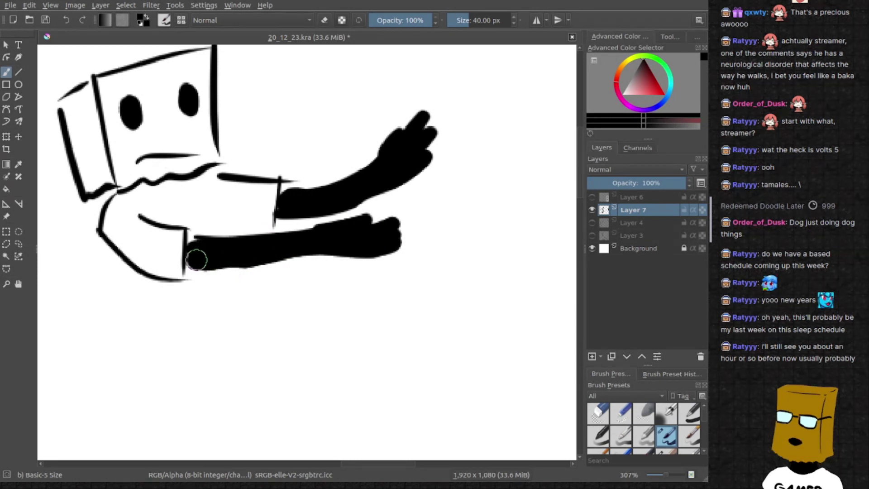
left_click_drag(256, 262, 332, 258)
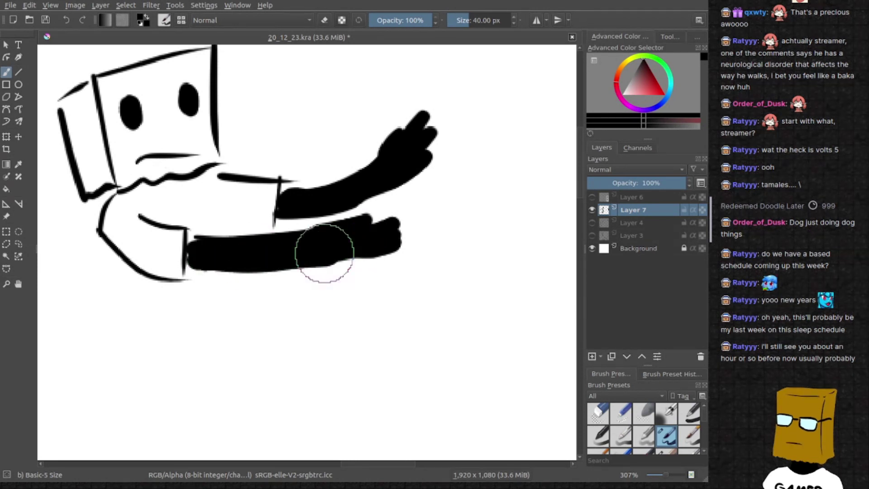
key("ctrl+z")
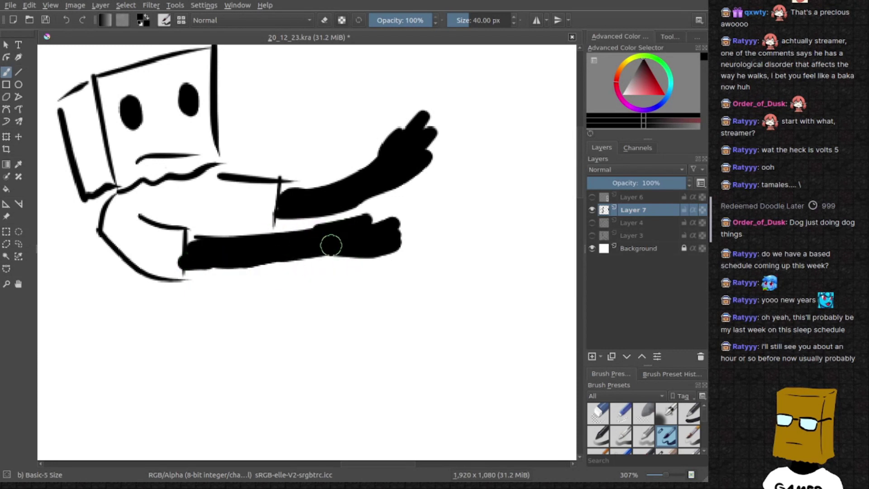
scroll(331, 245, "down", 3)
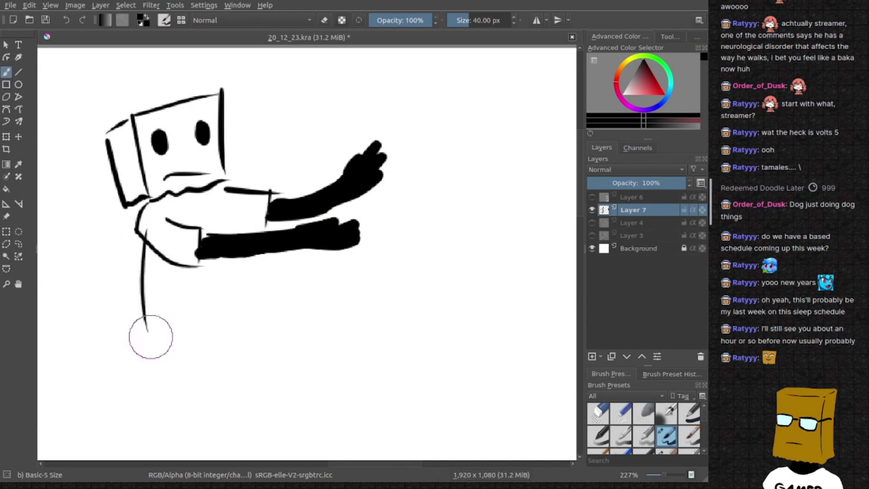
Draw the figure's leg line and a shorter base below the torso
left_click_drag(150, 252, 162, 320)
mouse_move(152, 238)
left_mouse_down()
mouse_move(160, 311)
mouse_move(277, 313)
left_mouse_up()
key("ctrl+z")
mouse_move(167, 310)
left_mouse_down()
mouse_move(247, 309)
mouse_move(237, 218)
left_mouse_up()
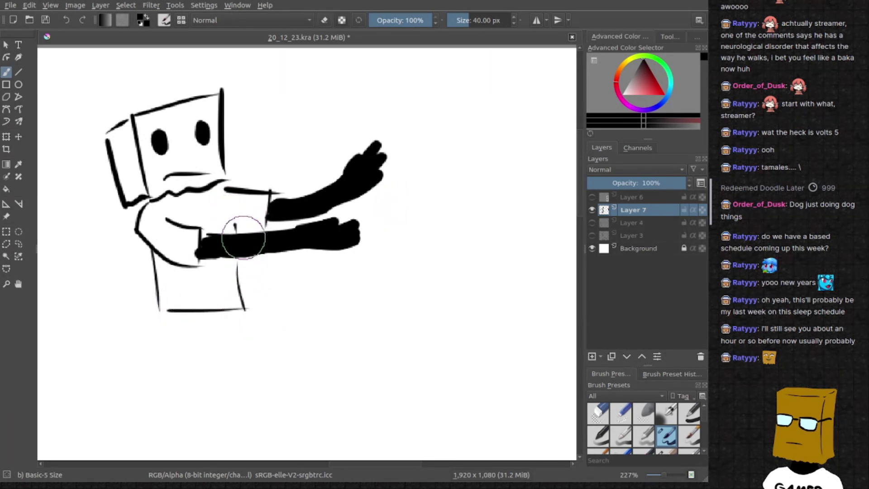
scroll(295, 268, "right", 5)
scroll(340, 197, "up", 2)
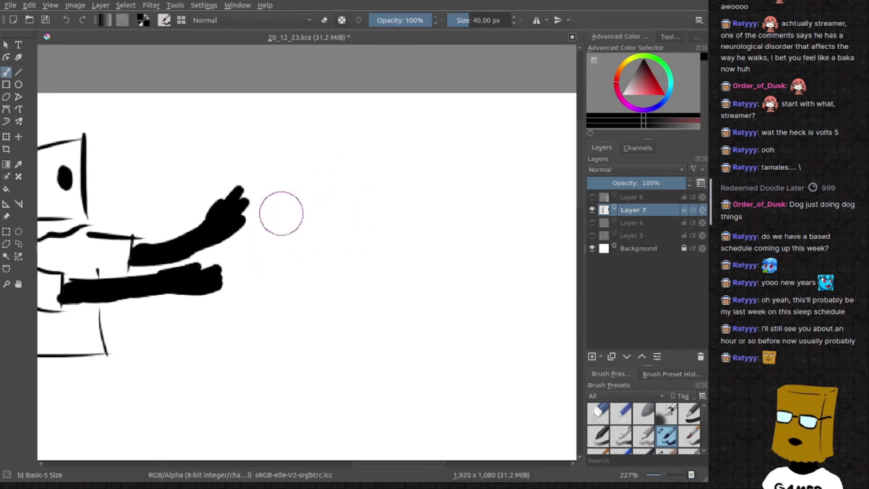
Add two diagonal motion lines beside the hand
left_click_drag(266, 212, 315, 164)
left_click_drag(264, 256, 319, 204)
scroll(316, 224, "right", 2)
scroll(316, 224, "up", 1)
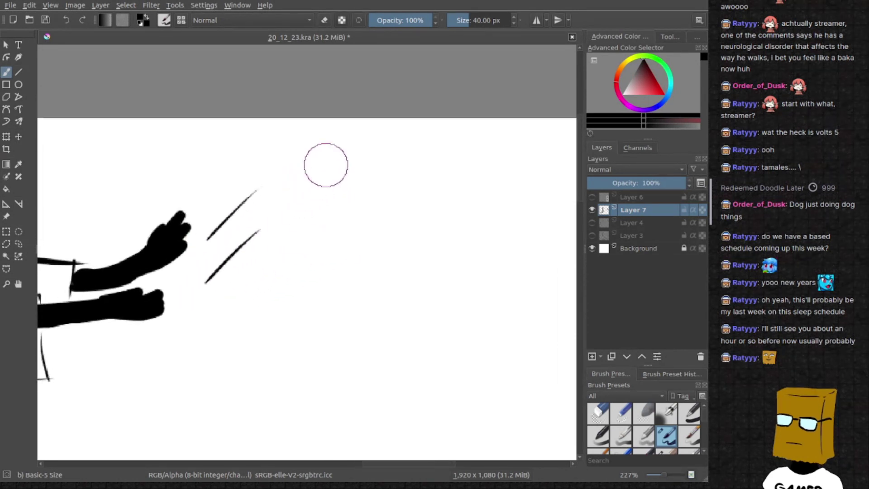
key("ctrl+z")
left_click_drag(280, 174, 392, 171)
scroll(330, 181, "right", 1)
scroll(330, 181, "up", 1)
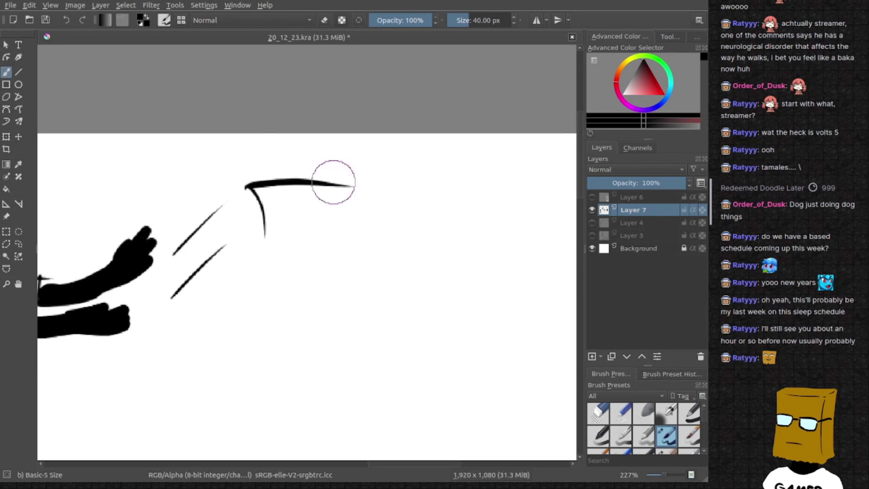
key("ctrl+z")
Sketch three jagged arrow shapes flying right of the motion lines
left_click_drag(309, 171, 353, 223)
key("ctrl+z")
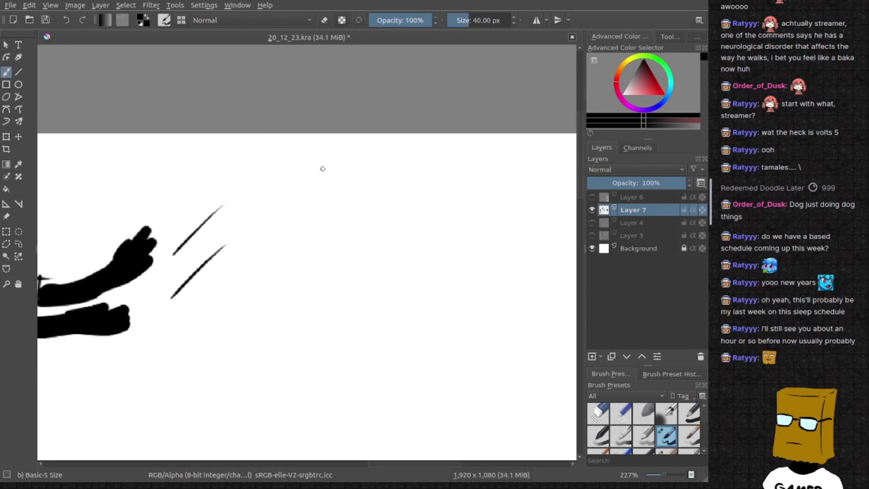
mouse_move(322, 168)
left_mouse_down()
mouse_move(330, 289)
mouse_move(340, 165)
mouse_move(381, 190)
left_mouse_up()
key("ctrl+z")
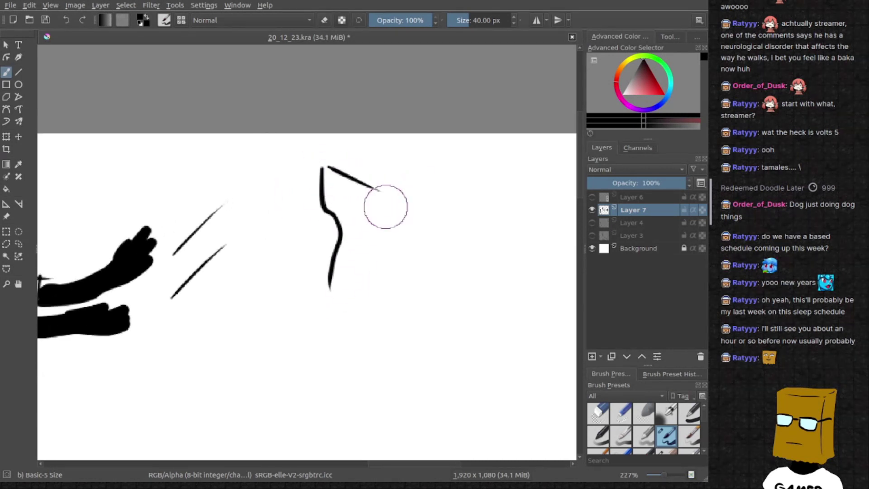
left_click_drag(331, 297, 386, 269)
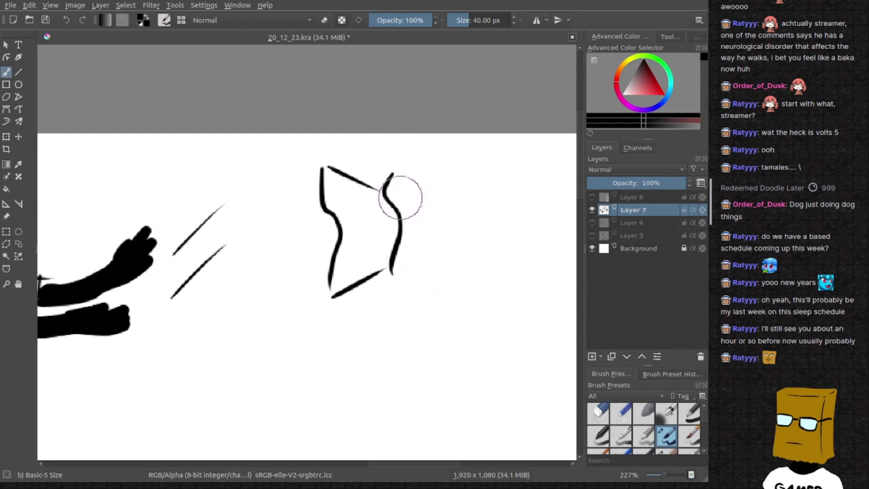
left_click_drag(398, 278, 445, 254)
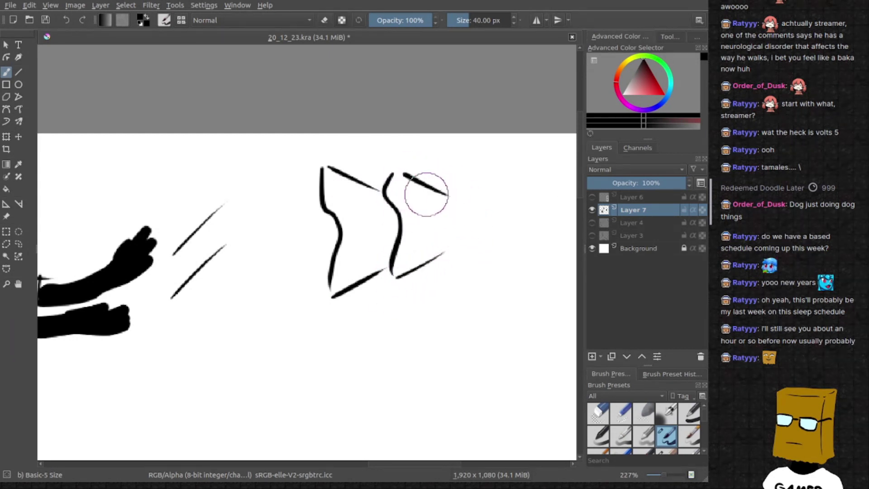
left_click_drag(448, 204, 391, 193)
mouse_move(334, 183)
left_mouse_down()
mouse_move(388, 213)
mouse_move(405, 276)
left_mouse_up()
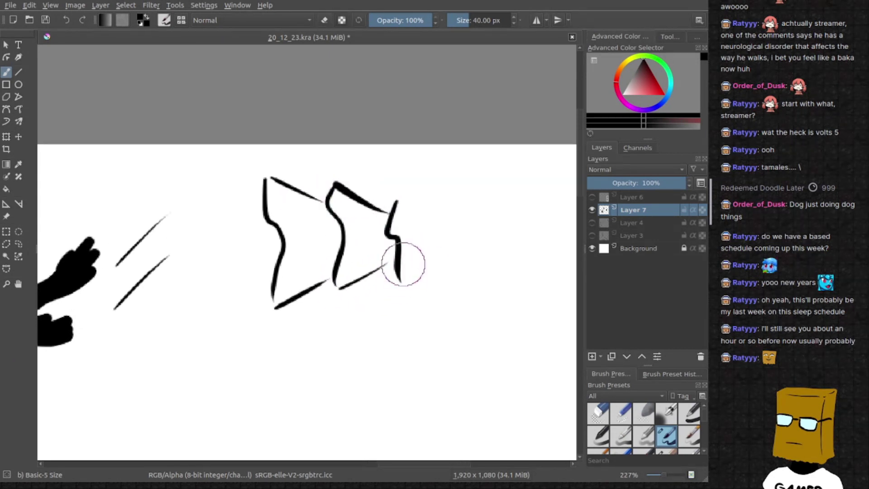
mouse_move(401, 199)
left_mouse_down()
mouse_move(467, 221)
mouse_move(401, 275)
left_mouse_up()
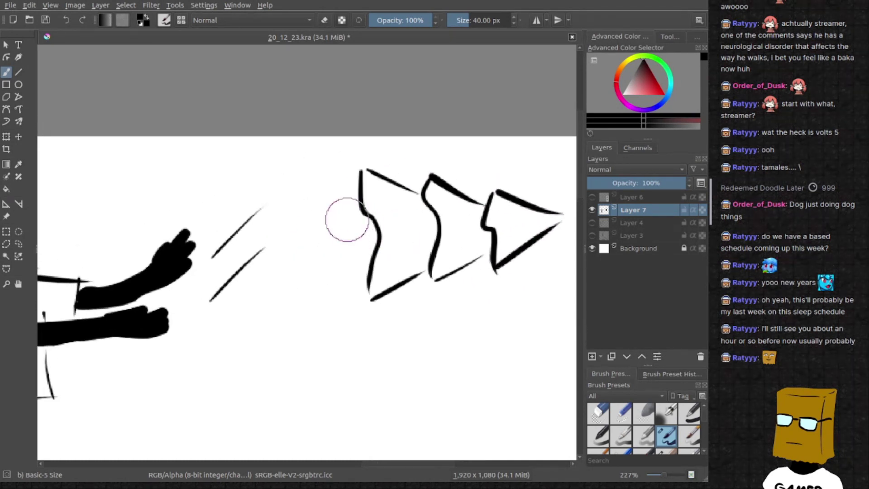
key("ctrl+z")
left_click_drag(372, 220, 327, 217)
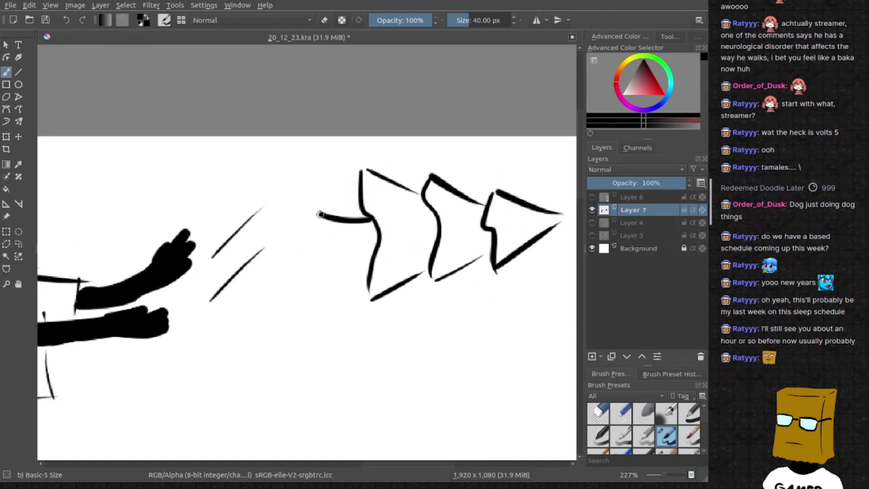
left_click_drag(339, 249, 376, 233)
scroll(354, 238, "down", 3)
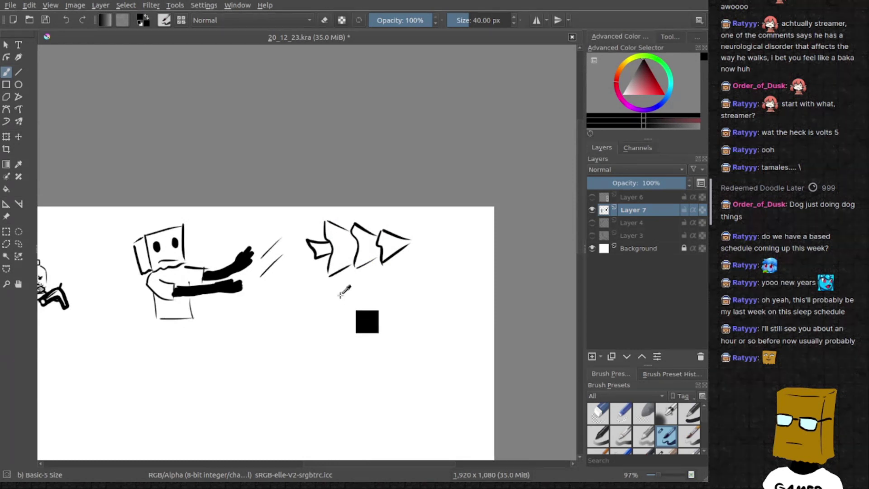
scroll(333, 275, "up", 2)
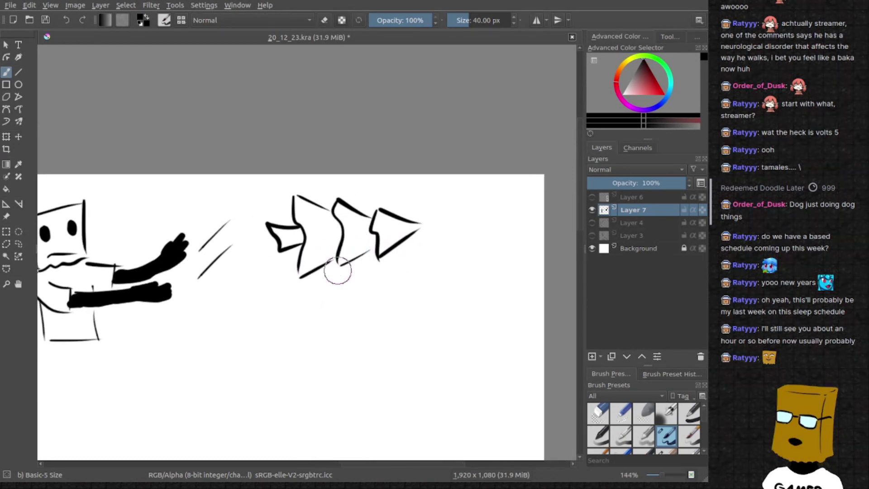
Sketch the boxy chair below the arrows and save the drawing
left_click_drag(436, 261, 398, 284)
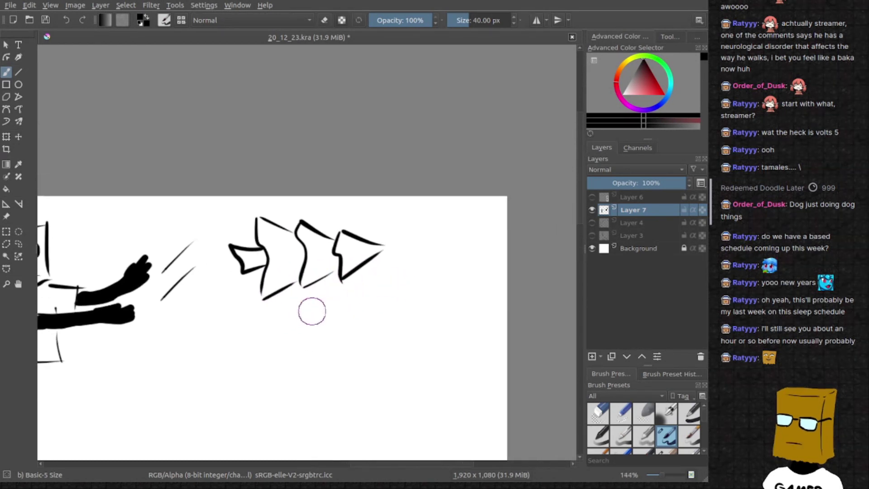
left_click_drag(305, 297, 385, 316)
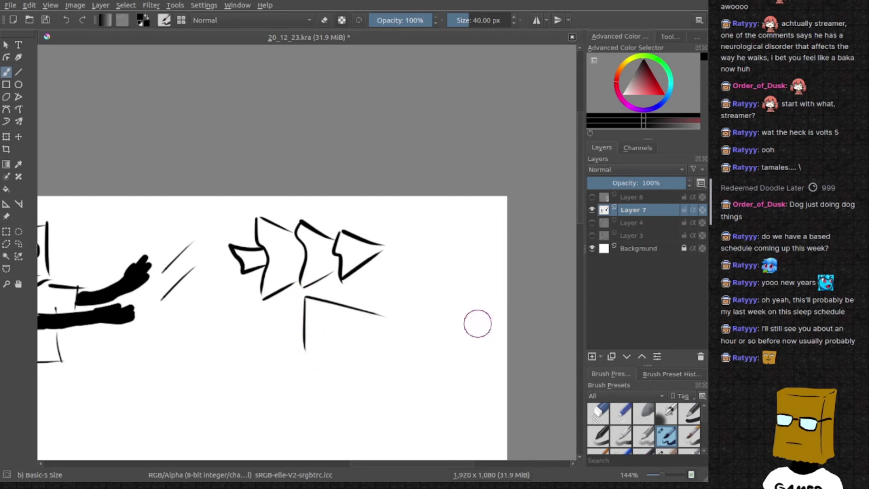
left_click_drag(342, 233, 334, 255)
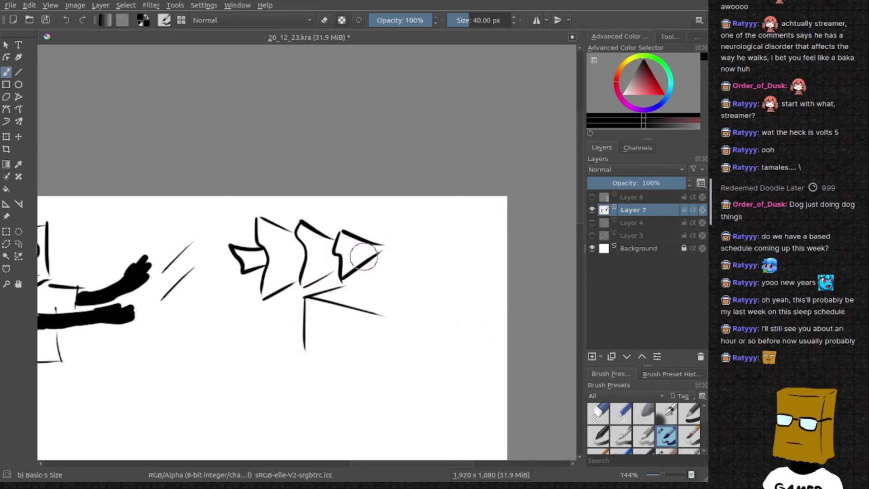
left_click_drag(401, 319, 438, 297)
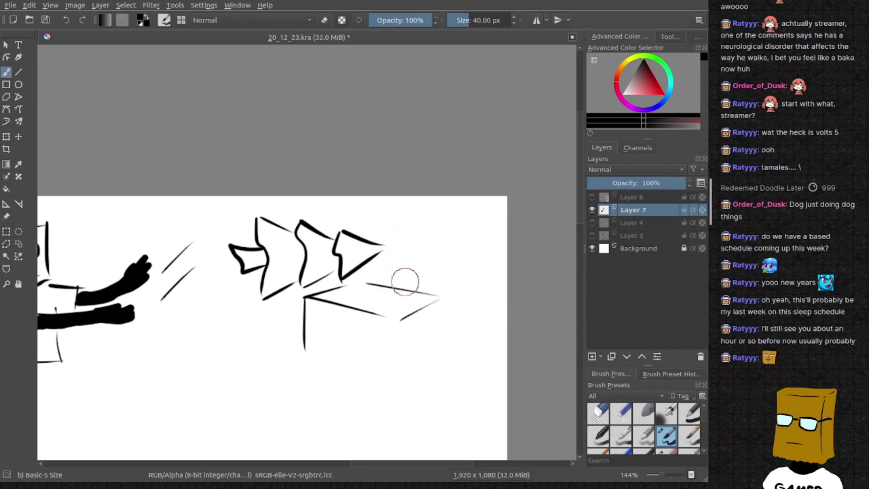
key("ctrl+z")
left_click_drag(413, 224, 459, 230)
key("ctrl+z")
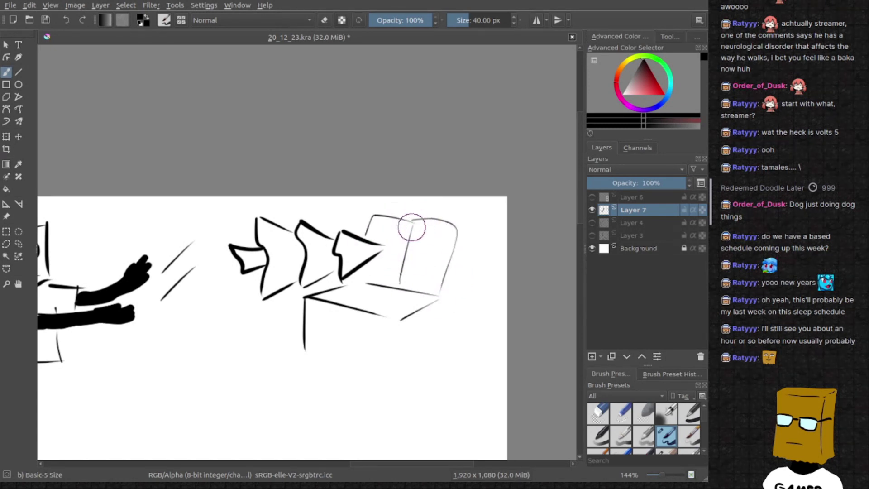
left_click_drag(412, 229, 405, 215)
left_click_drag(396, 309, 389, 384)
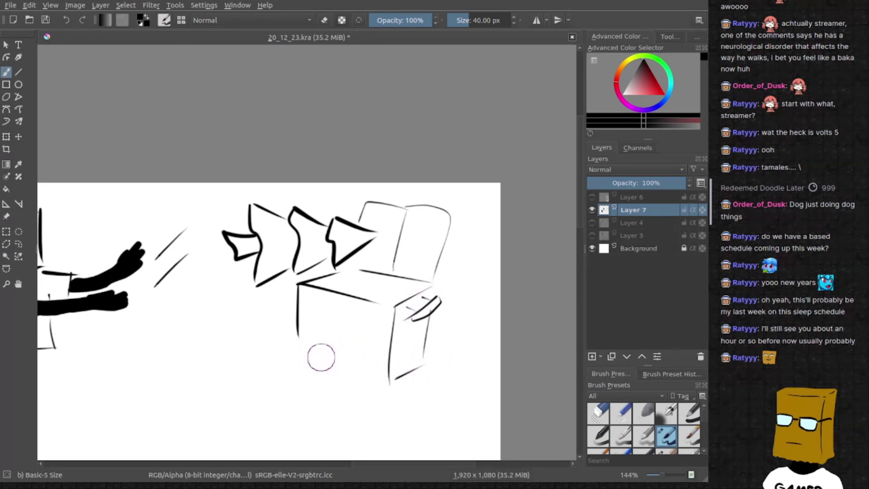
scroll(341, 359, "down", 3)
scroll(353, 340, "up", 5)
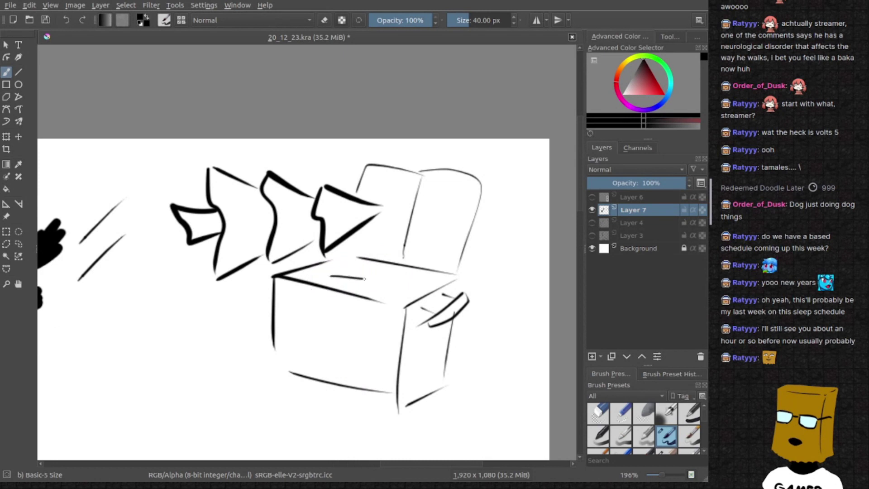
scroll(334, 356, "down", 3)
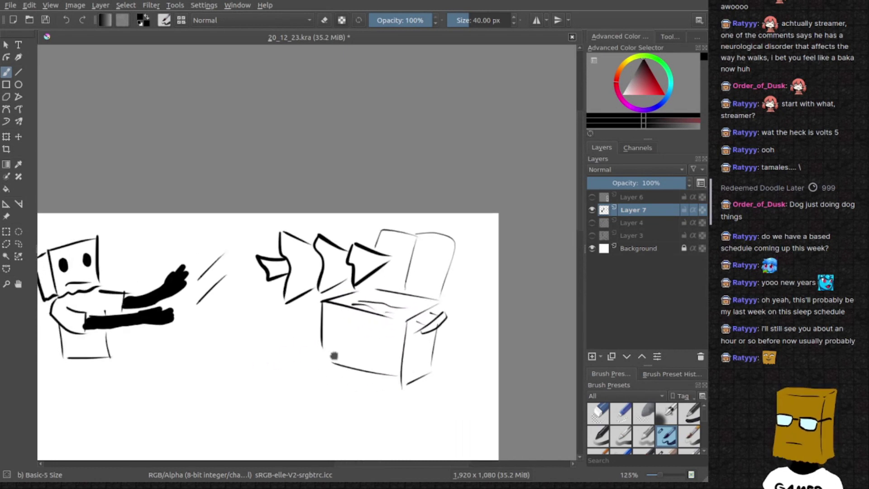
key("ctrl+s")
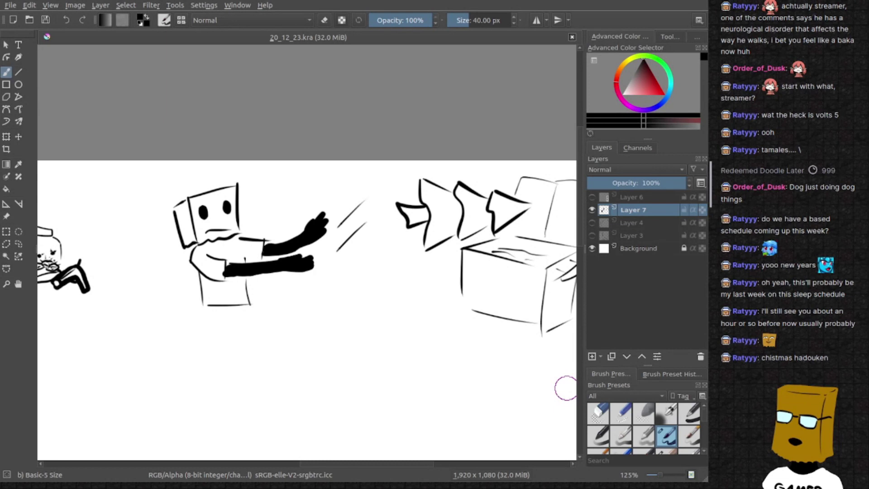
Zoom out, then zoom into blank space below the bottles and draw a thin corner
mouse_move(566, 388)
left_mouse_down()
mouse_move(395, 164)
mouse_move(358, 165)
left_mouse_up()
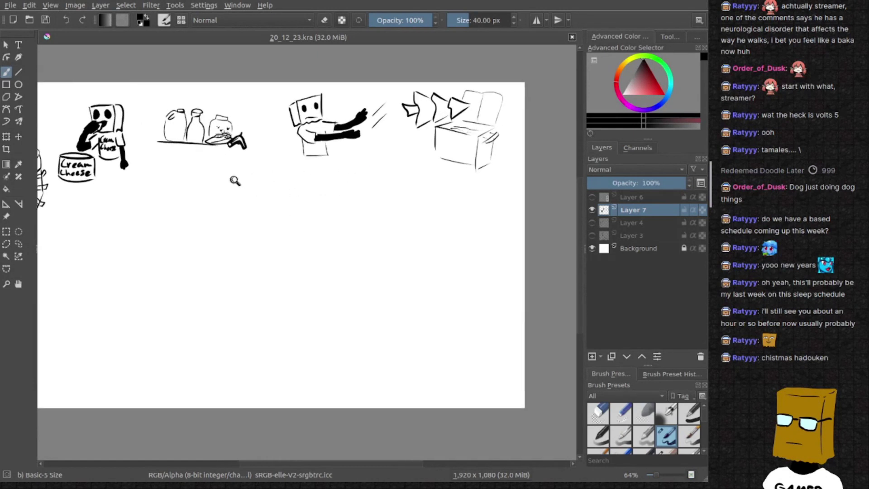
mouse_move(233, 181)
left_mouse_down()
mouse_move(283, 186)
mouse_move(292, 266)
left_mouse_up()
key("ctrl+z")
mouse_move(299, 218)
left_mouse_down()
mouse_move(308, 307)
mouse_move(374, 205)
mouse_move(328, 219)
left_mouse_up()
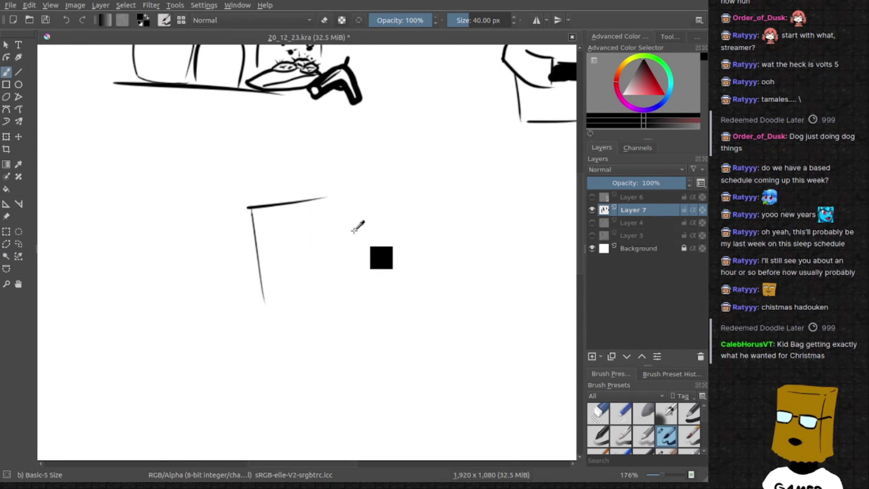
scroll(354, 227, "down", 1)
scroll(373, 194, "up", 1)
scroll(303, 157, "up", 1)
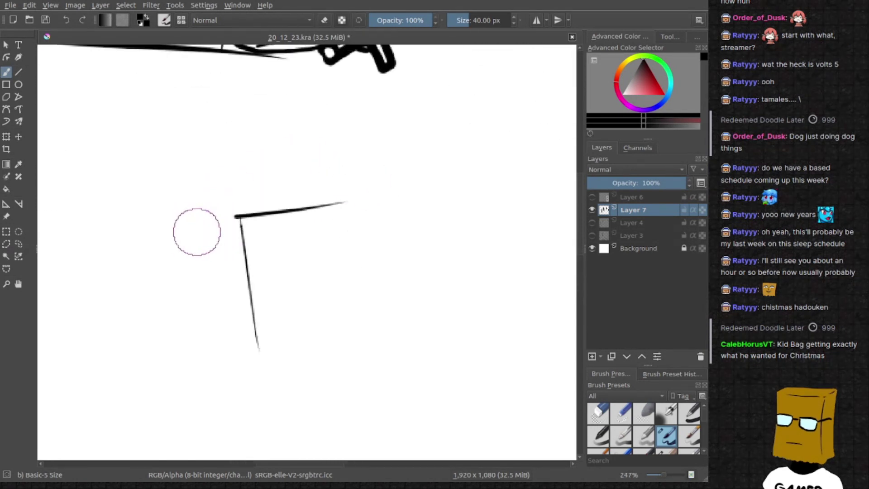
Draw the first angular strokes left of the corner, then undo the failed lower lines
mouse_move(196, 231)
left_mouse_down()
mouse_move(330, 228)
mouse_move(239, 238)
left_mouse_up()
key("ctrl+z")
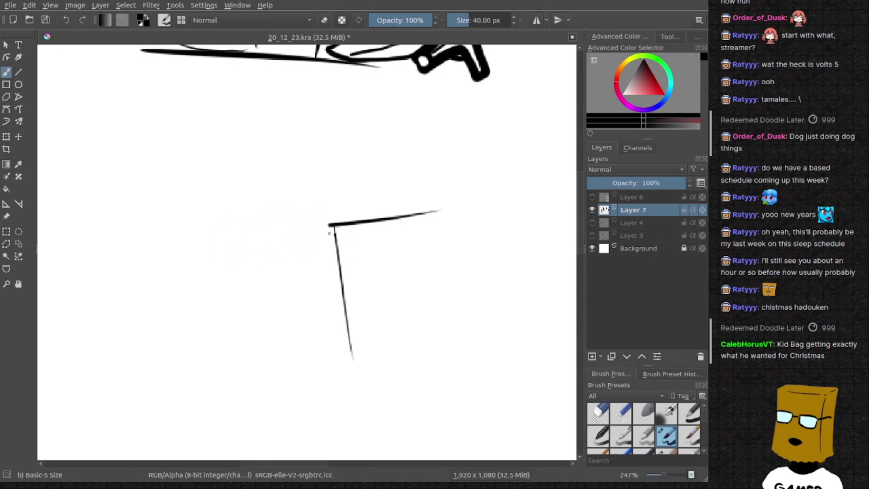
left_click_drag(330, 232, 238, 255)
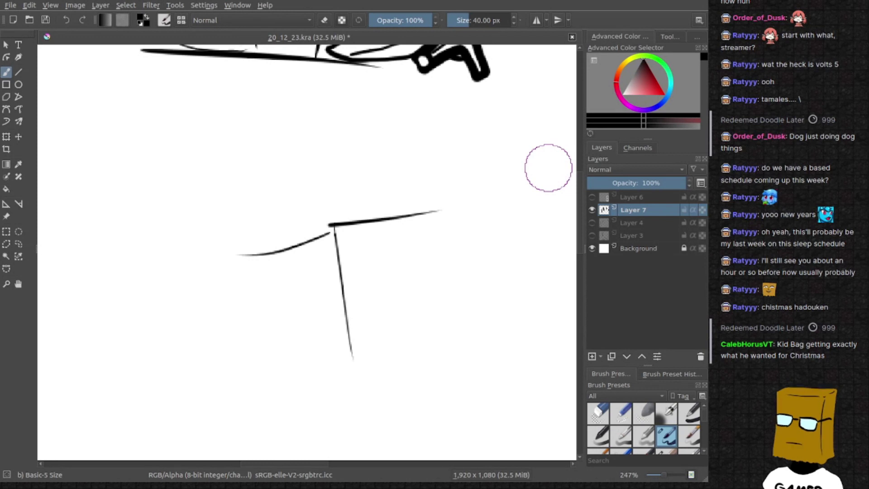
left_click_drag(239, 239, 249, 246)
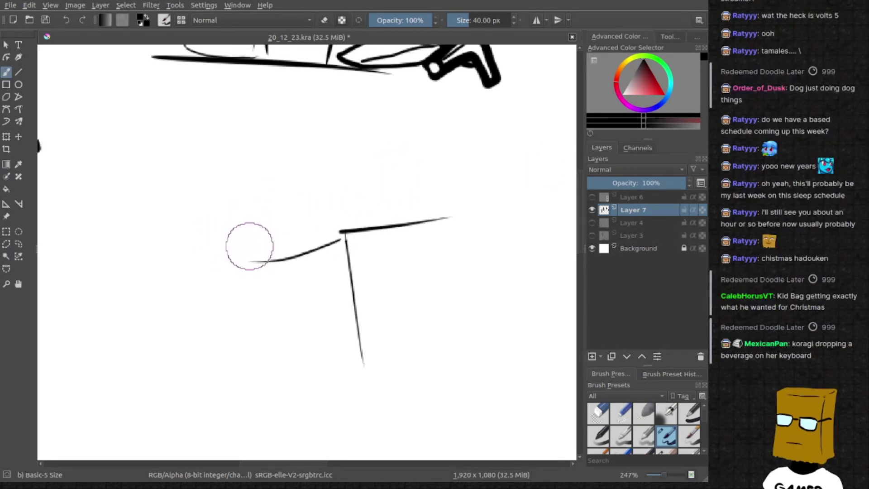
mouse_move(210, 190)
left_mouse_down()
mouse_move(245, 235)
mouse_move(151, 203)
mouse_move(201, 259)
left_mouse_up()
key("ctrl+z")
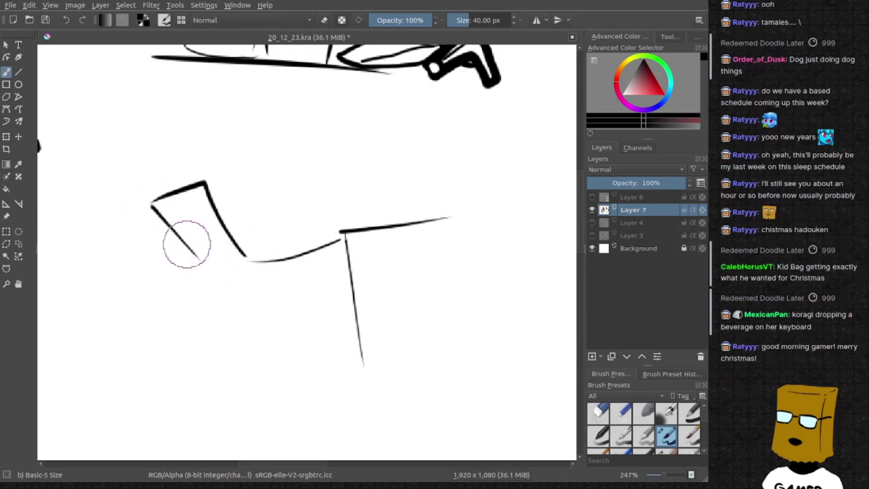
mouse_move(156, 216)
left_mouse_down()
mouse_move(157, 246)
mouse_move(207, 311)
mouse_move(364, 373)
left_mouse_up()
key("ctrl+z")
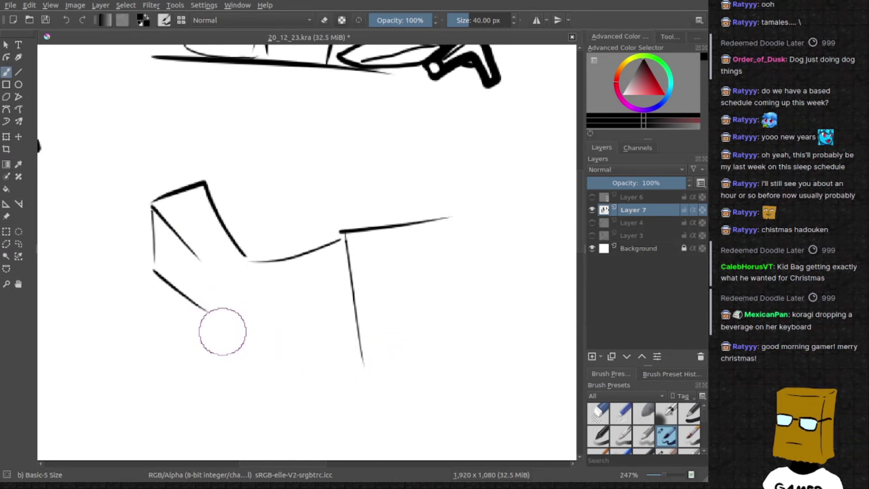
left_click_drag(219, 330, 364, 373)
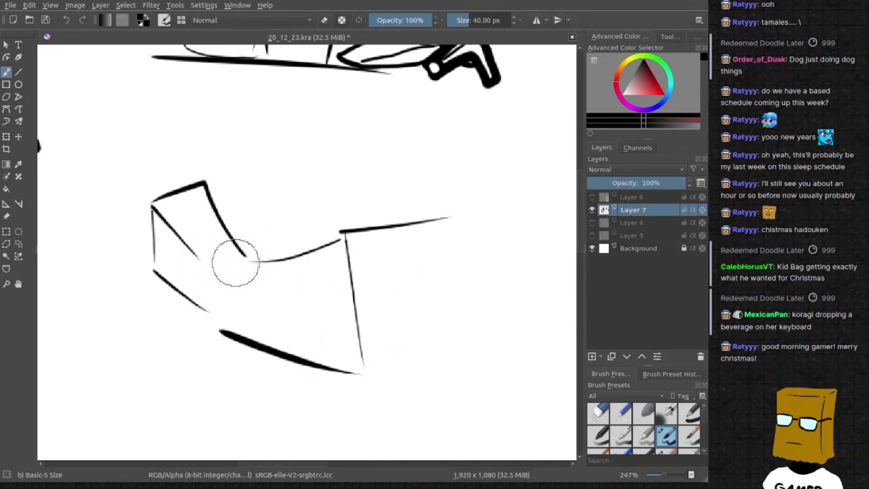
key("ctrl+z")
key("ctrl+z")
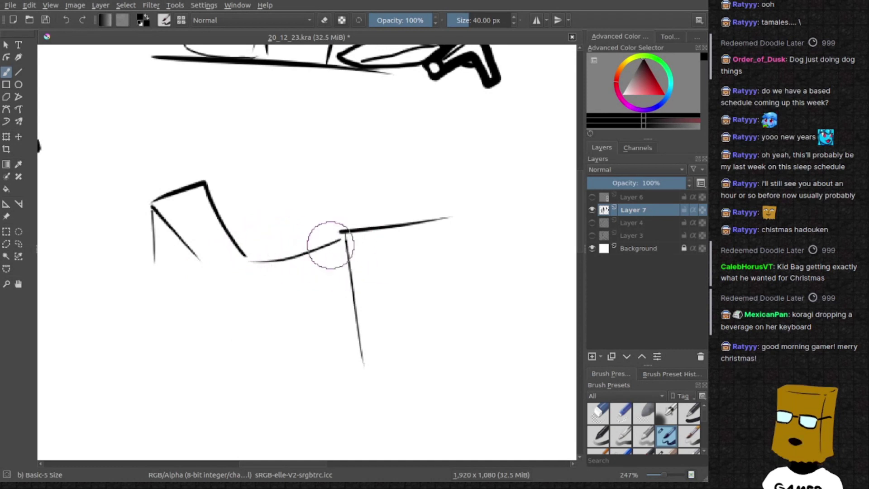
key("ctrl+z")
key("ctrl+z")
key("ctrl+z")
Redraw the bottom stroke and add inner diagonal and bottom-edge strokes to the box
left_click_drag(248, 340, 354, 369)
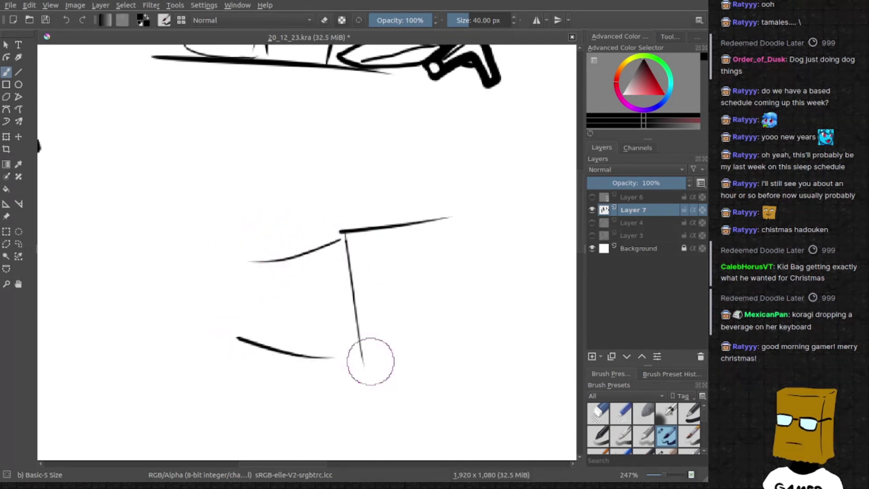
key("ctrl+z")
mouse_move(254, 344)
left_mouse_down()
mouse_move(355, 370)
mouse_move(328, 338)
left_mouse_up()
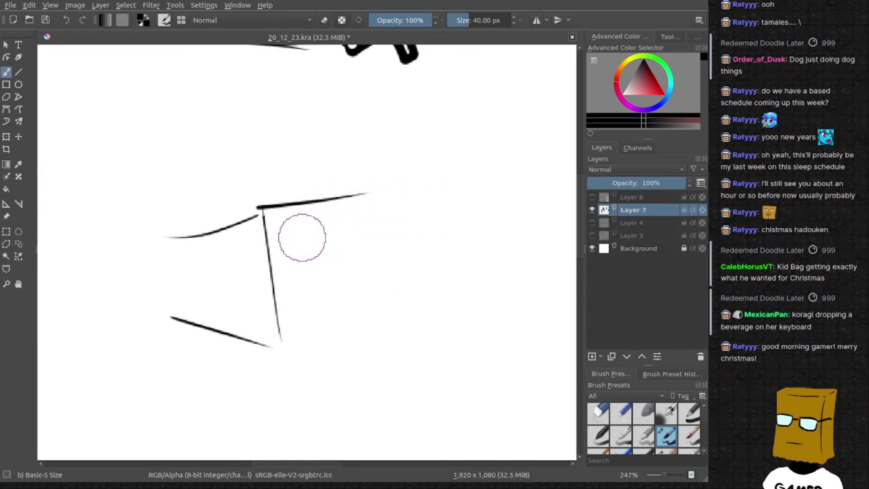
mouse_move(292, 244)
left_mouse_down()
mouse_move(360, 206)
mouse_move(385, 335)
mouse_move(277, 324)
left_mouse_up()
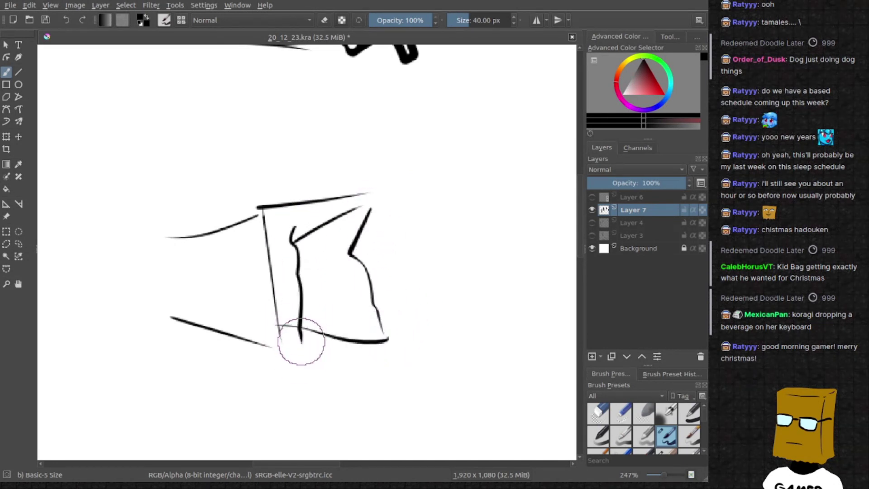
left_click_drag(301, 341, 270, 325)
left_click_drag(295, 226, 264, 247)
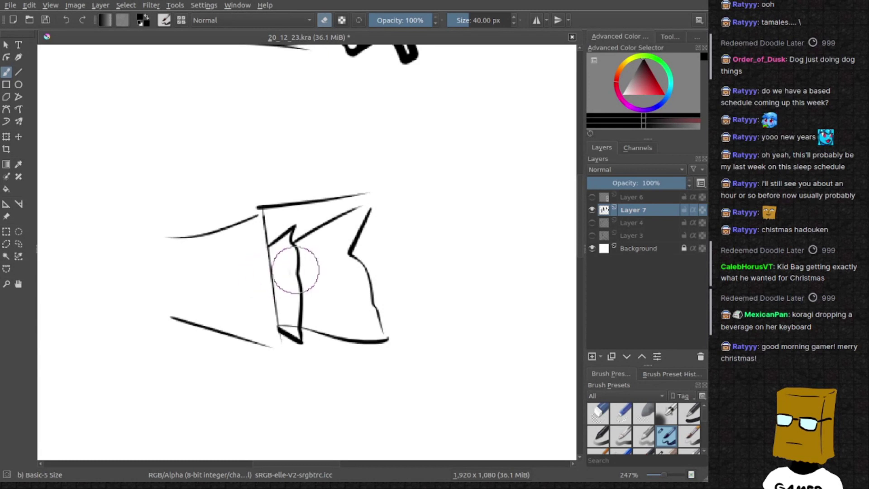
left_click_drag(375, 235, 327, 243)
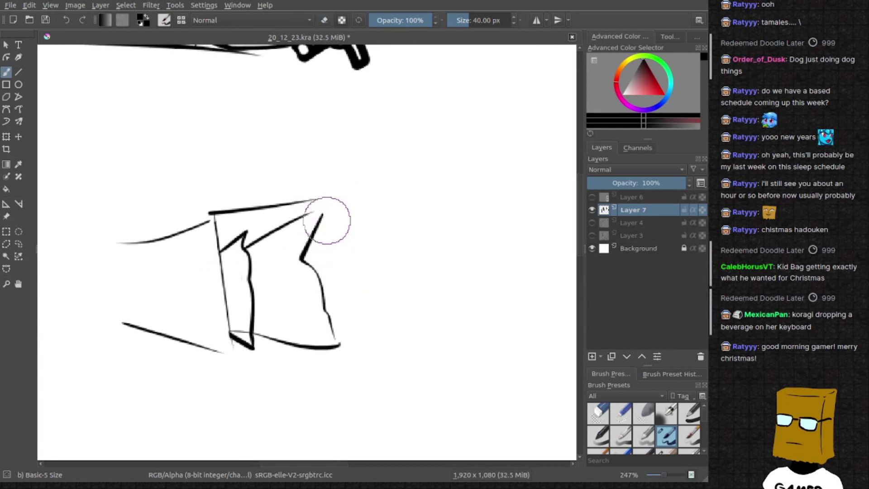
scroll(298, 236, "up", 2)
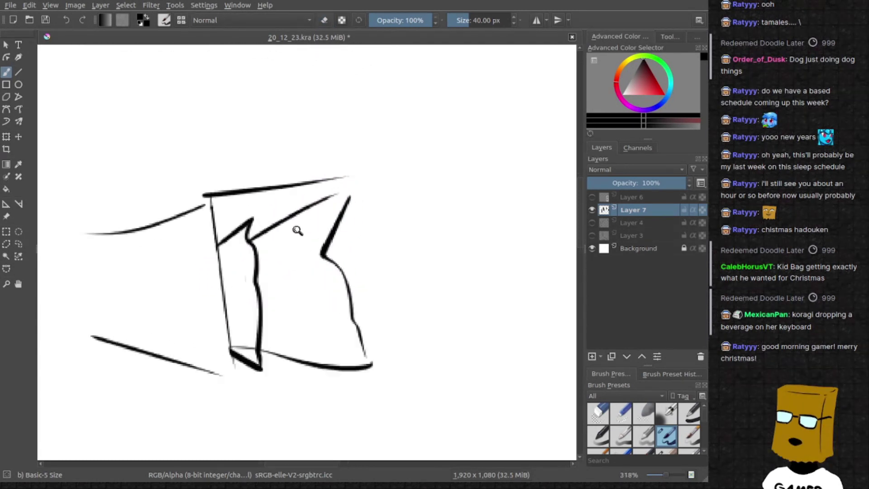
scroll(293, 252, "up", 2)
Sketch the figure's upper diagonal and right edge, erasing a gap in the diagonal
mouse_move(274, 272)
left_mouse_down()
mouse_move(287, 278)
mouse_move(298, 258)
left_mouse_up()
left_click_drag(373, 278, 339, 270)
mouse_move(342, 188)
left_mouse_down()
mouse_move(435, 124)
mouse_move(478, 276)
mouse_move(482, 337)
left_mouse_up()
mouse_move(496, 340)
left_mouse_down()
mouse_move(387, 386)
mouse_move(479, 411)
mouse_move(486, 326)
left_mouse_up()
key("ctrl+z")
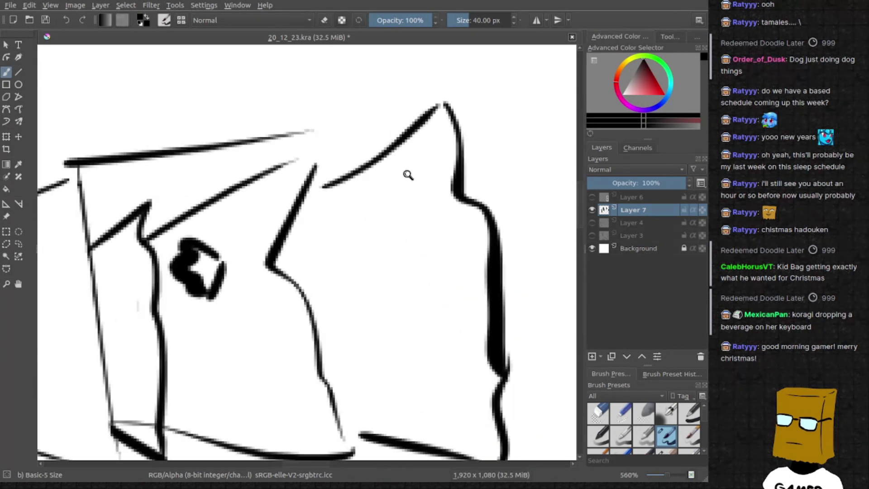
scroll(407, 175, "up", 2)
key("e")
left_click_drag(397, 167, 346, 198)
left_click(405, 158)
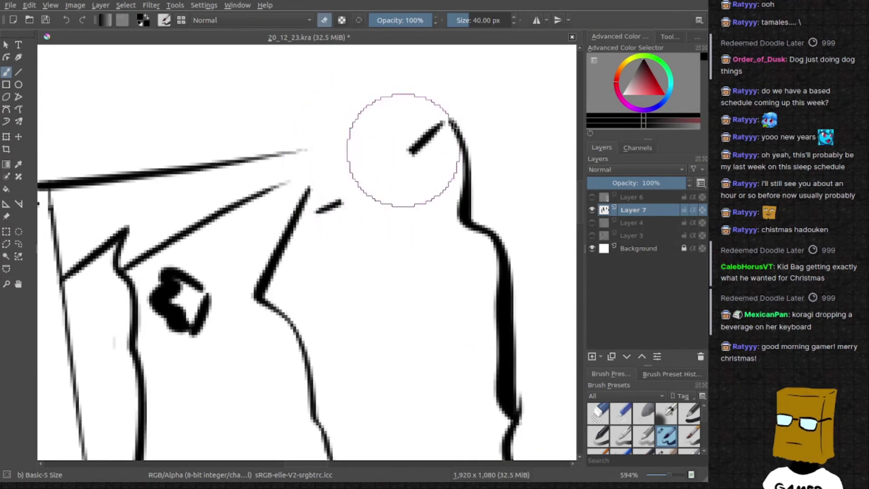
key("e")
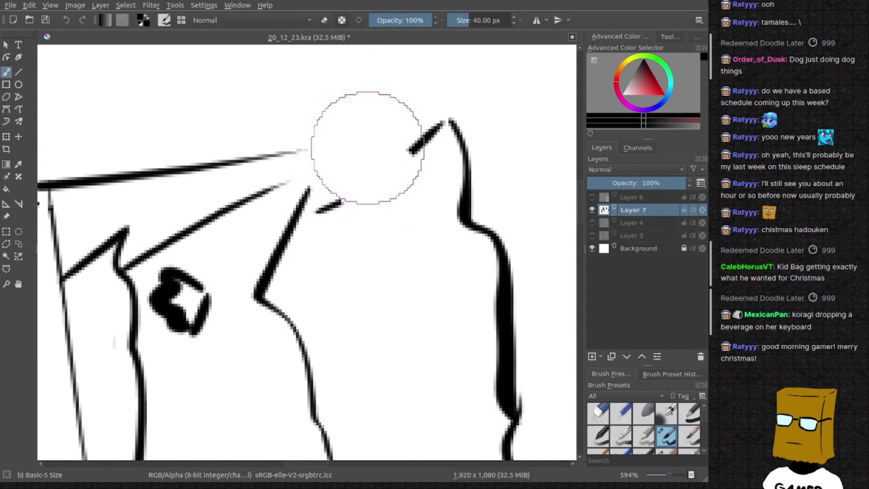
Try out and erase vertical head strokes above the figure
left_click_drag(341, 143, 335, 87)
key("e")
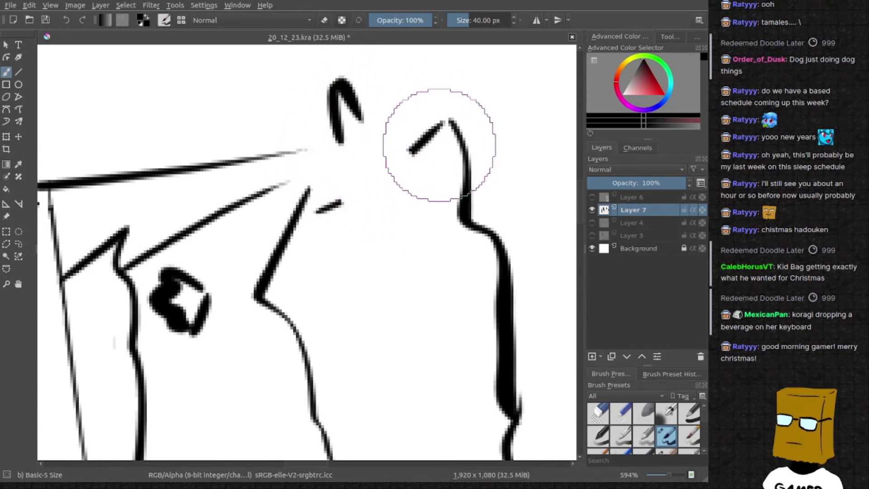
mouse_move(427, 165)
left_mouse_down()
mouse_move(403, 140)
mouse_move(403, 159)
mouse_move(417, 147)
left_mouse_up()
key("e")
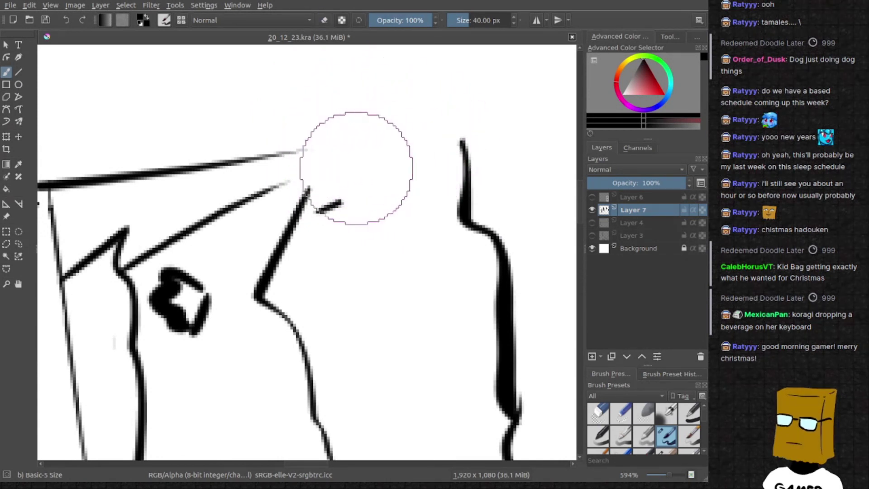
left_click_drag(303, 204, 321, 63)
key("ctrl+z")
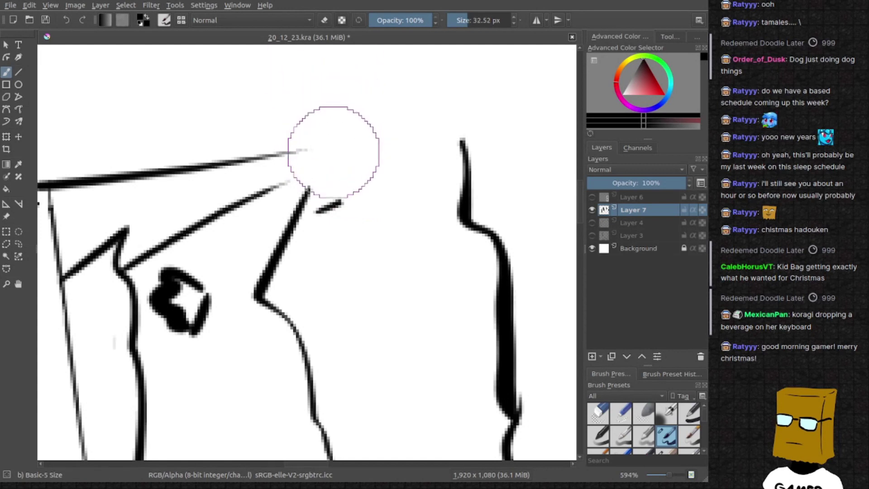
Draw the pointed elf ear and the head top between the ears
left_click_drag(336, 152, 356, 95)
key("ctrl+z")
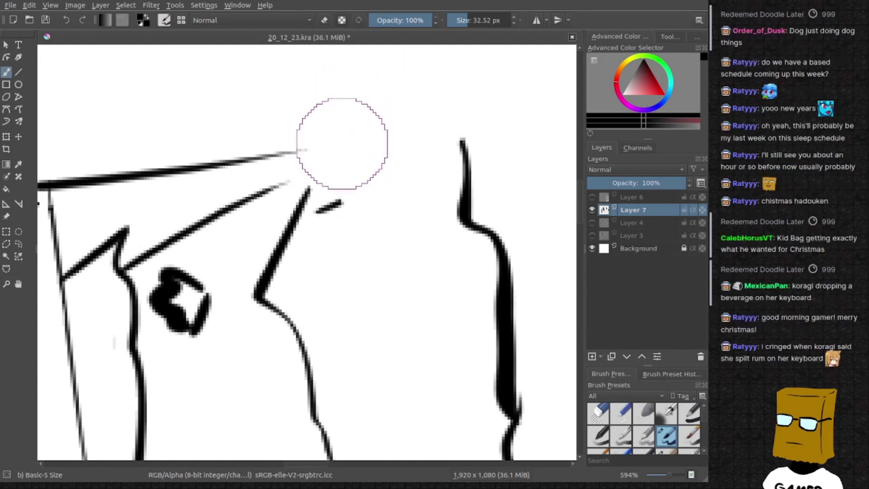
left_click_drag(339, 142, 407, 110)
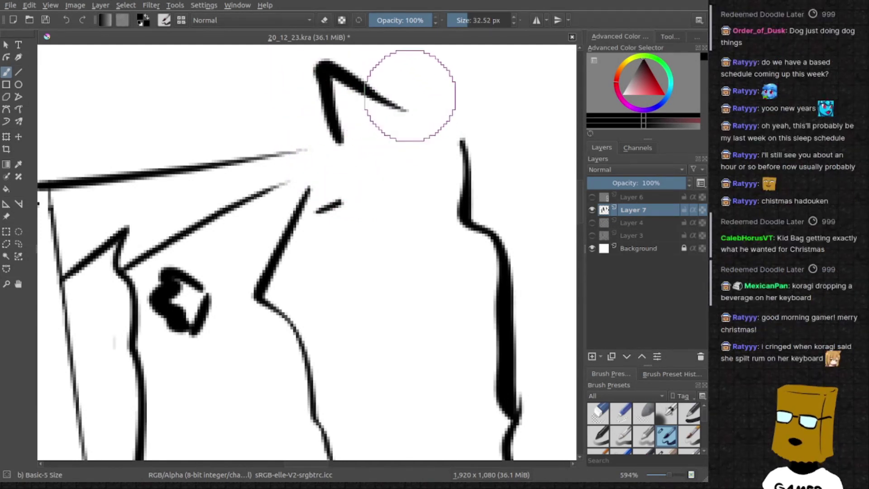
key("ctrl+z")
mouse_move(337, 148)
left_mouse_down()
mouse_move(391, 102)
mouse_move(490, 129)
left_mouse_up()
left_click_drag(378, 119, 450, 104)
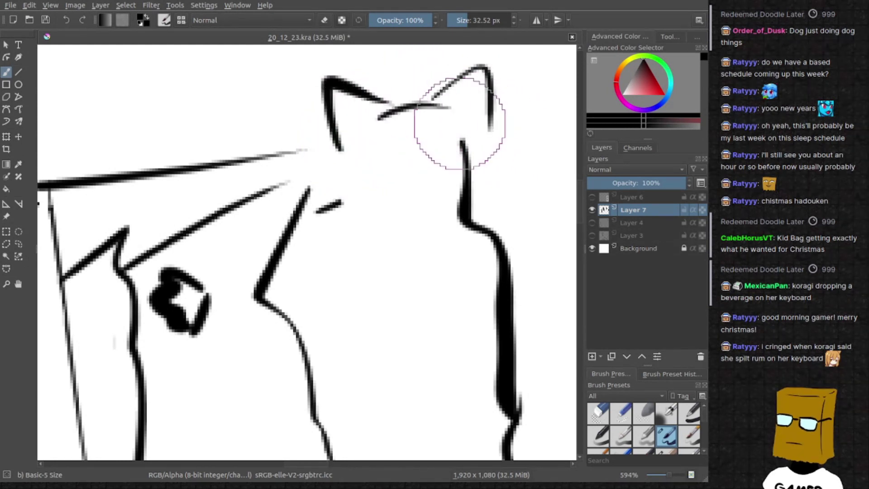
left_click_drag(337, 148, 334, 236)
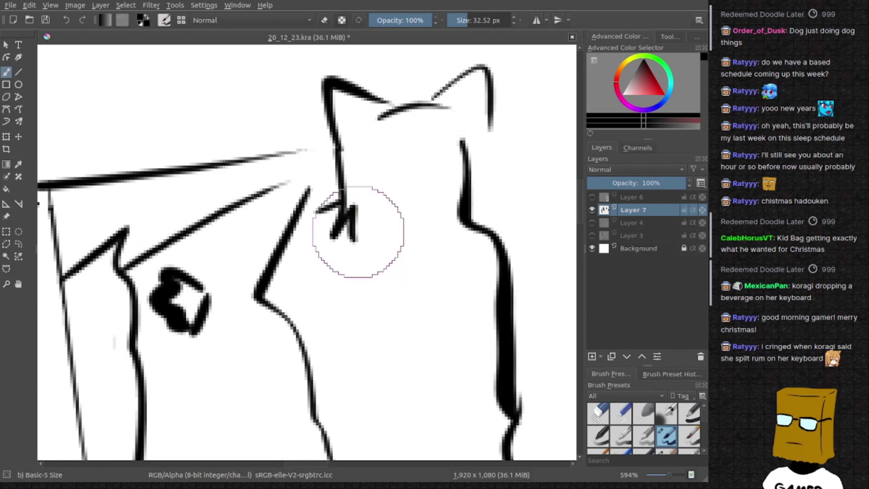
key("ctrl+z")
Add a hair strand, a frowning V brow, two eye dots and a flat mouth
mouse_move(375, 151)
left_mouse_down()
mouse_move(355, 222)
mouse_move(328, 145)
left_mouse_up()
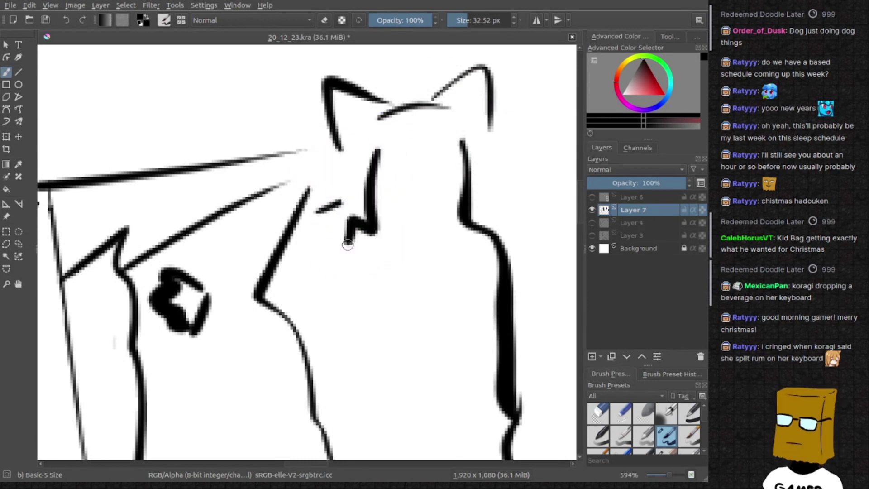
scroll(399, 127, "up", 1)
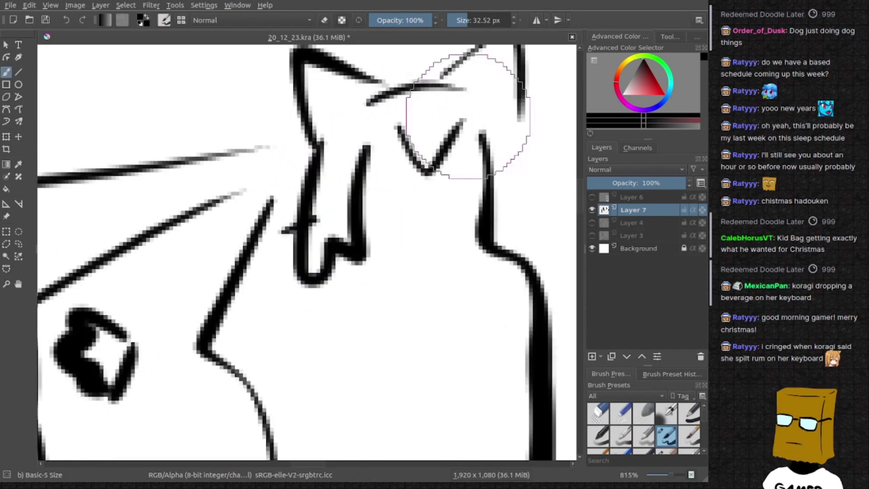
mouse_move(371, 129)
left_mouse_down()
mouse_move(389, 161)
mouse_move(432, 136)
left_mouse_up()
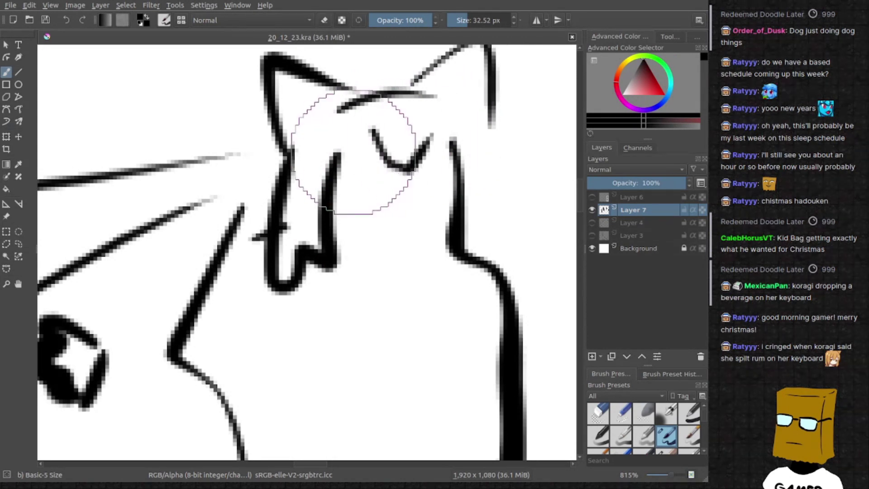
left_click_drag(333, 158, 379, 144)
left_click(363, 174)
left_click(438, 175)
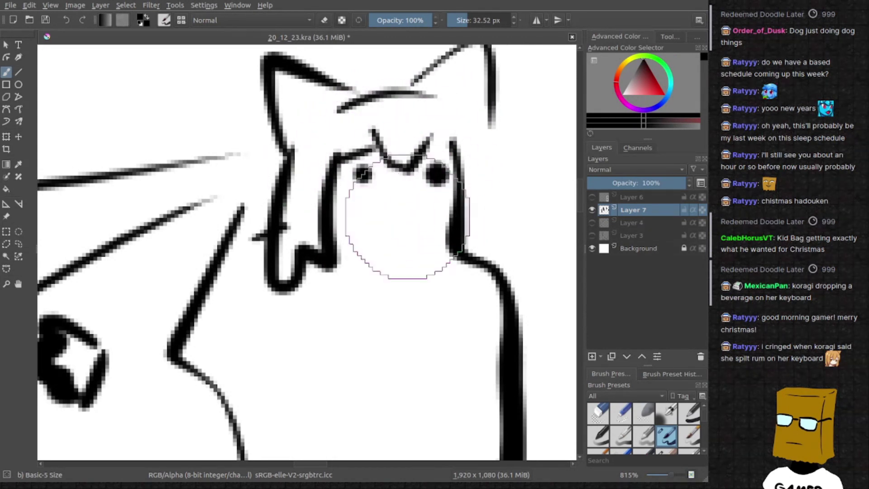
left_click_drag(374, 217, 424, 220)
mouse_move(449, 253)
left_mouse_down()
mouse_move(443, 274)
mouse_move(450, 267)
mouse_move(468, 307)
left_mouse_up()
key("ctrl+z")
Add spiky hair on the right, a curve under the mouth, and erase the box blob
mouse_move(494, 144)
left_mouse_down()
mouse_move(476, 305)
mouse_move(472, 255)
left_mouse_up()
key("e")
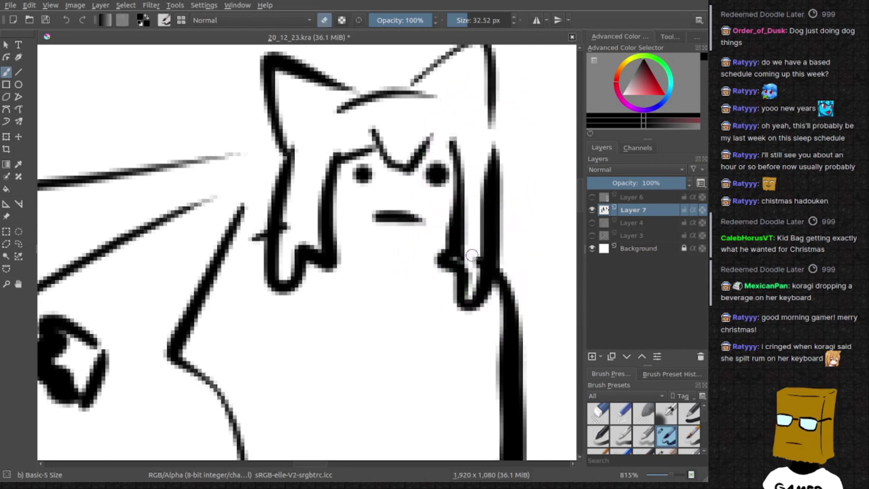
key("e")
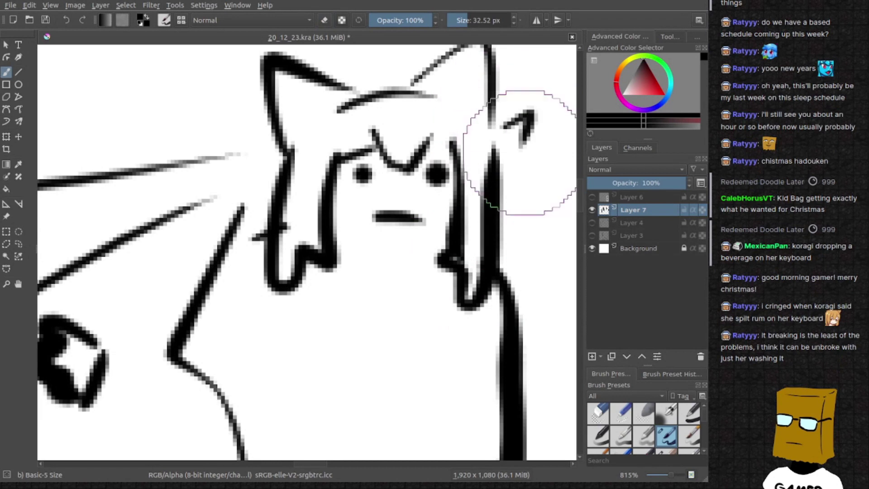
left_click_drag(527, 133, 524, 211)
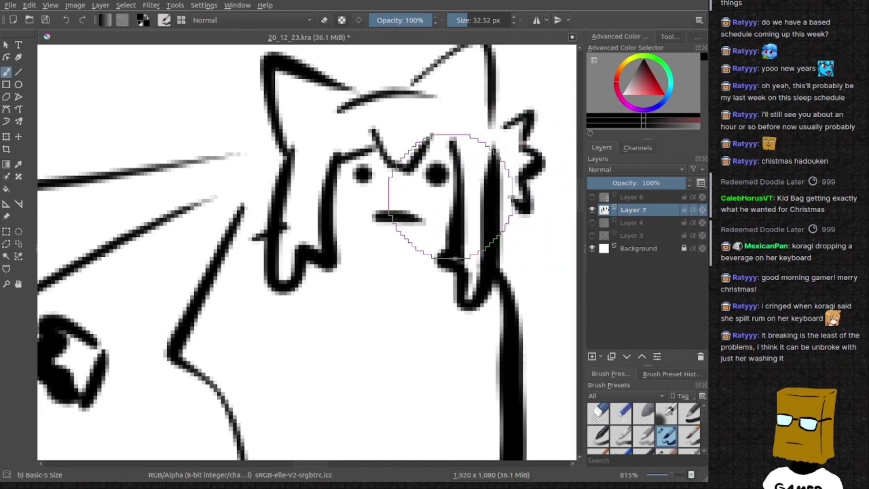
scroll(450, 197, "down", 1)
left_click_drag(354, 192, 446, 204)
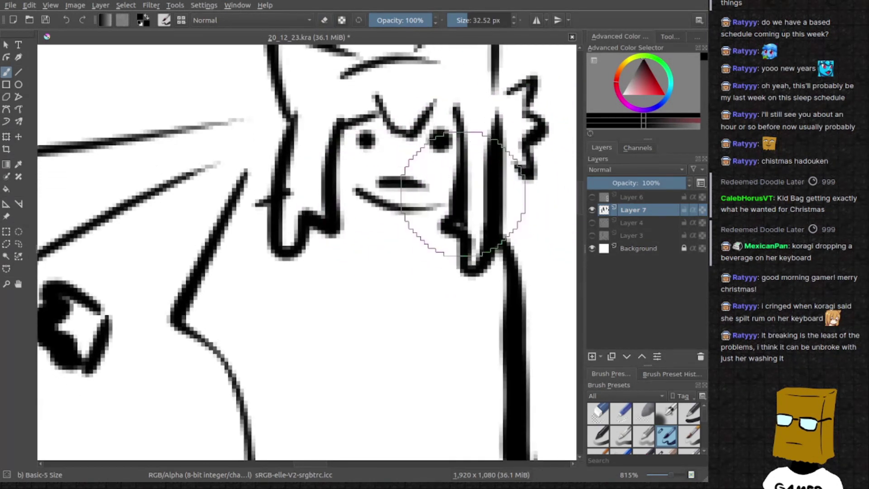
scroll(380, 198, "down", 2)
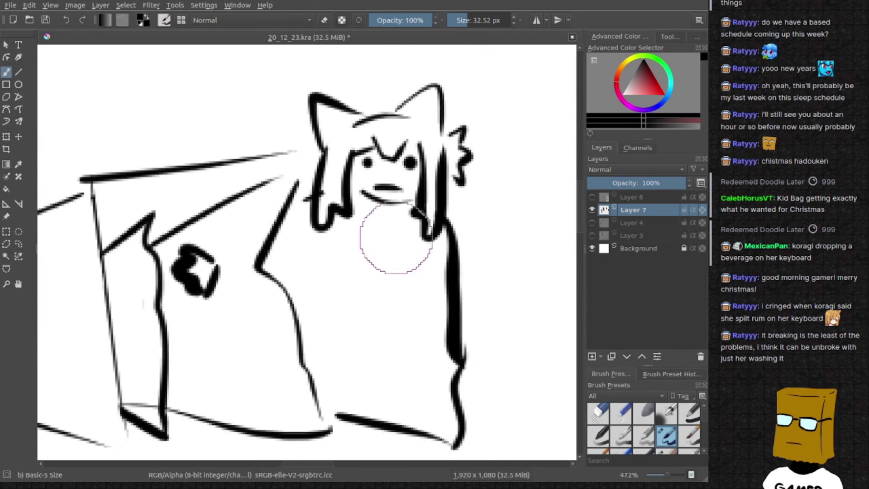
scroll(395, 238, "down", 1)
scroll(401, 204, "up", 2)
scroll(428, 251, "up", 1)
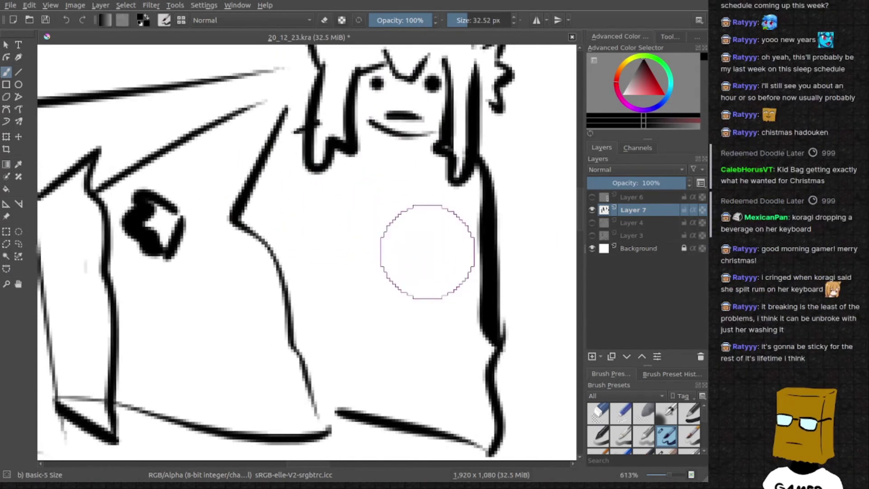
key("e")
left_click_drag(170, 217, 145, 246)
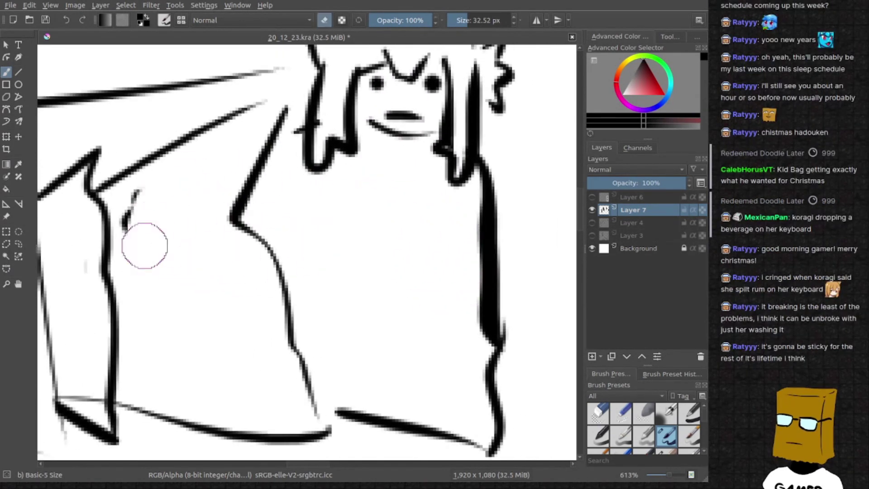
key("e")
mouse_move(339, 194)
left_mouse_down()
mouse_move(289, 199)
mouse_move(294, 187)
left_mouse_up()
key("ctrl+z")
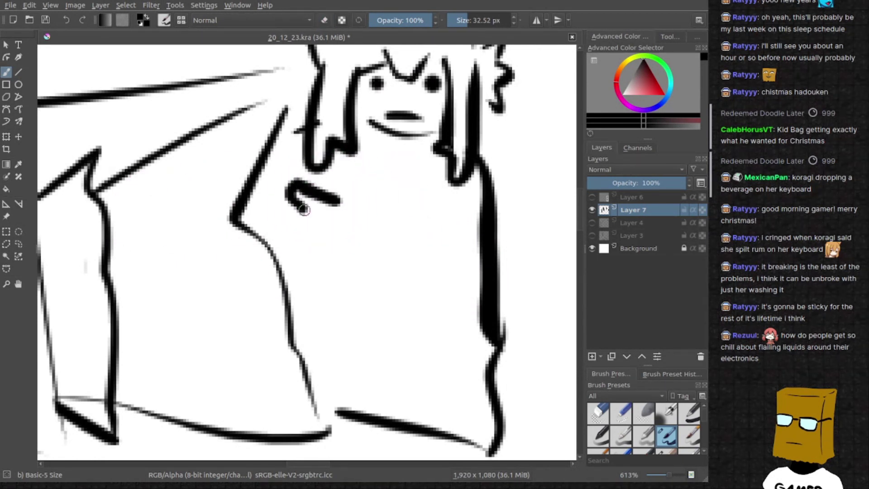
Sketch the girl's two small hands on either side
left_click_drag(334, 251, 338, 214)
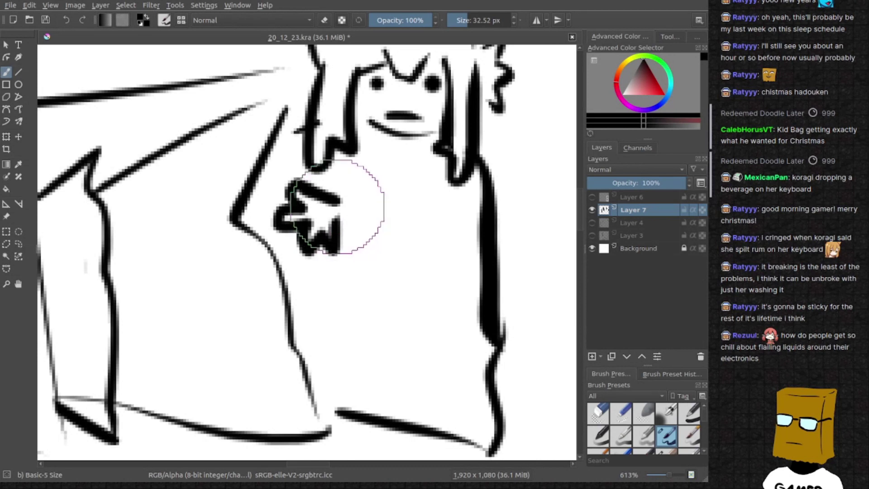
mouse_move(410, 209)
left_mouse_down()
mouse_move(382, 219)
mouse_move(388, 249)
left_mouse_up()
key("ctrl+z")
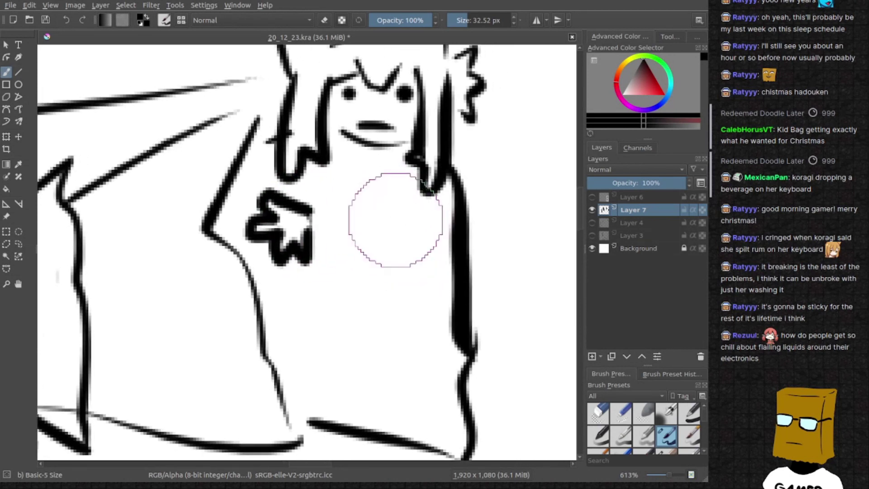
mouse_move(401, 212)
left_mouse_down()
mouse_move(399, 239)
mouse_move(445, 219)
left_mouse_up()
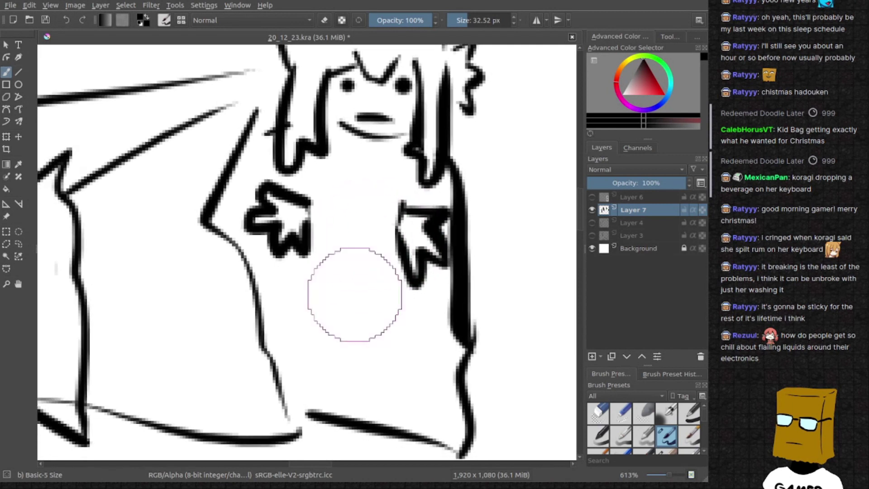
Draw a heart shape on the lower part of her body
left_click_drag(349, 291, 344, 271)
mouse_move(301, 307)
left_mouse_down()
mouse_move(340, 311)
mouse_move(346, 327)
left_mouse_up()
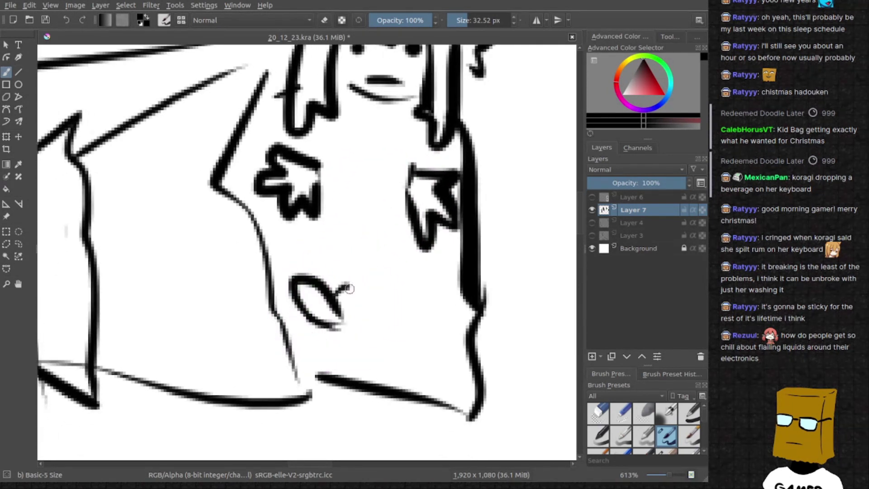
left_click_drag(347, 288, 350, 330)
mouse_move(421, 284)
left_mouse_down()
mouse_move(388, 293)
mouse_move(401, 360)
mouse_move(387, 326)
left_mouse_up()
key("ctrl+z")
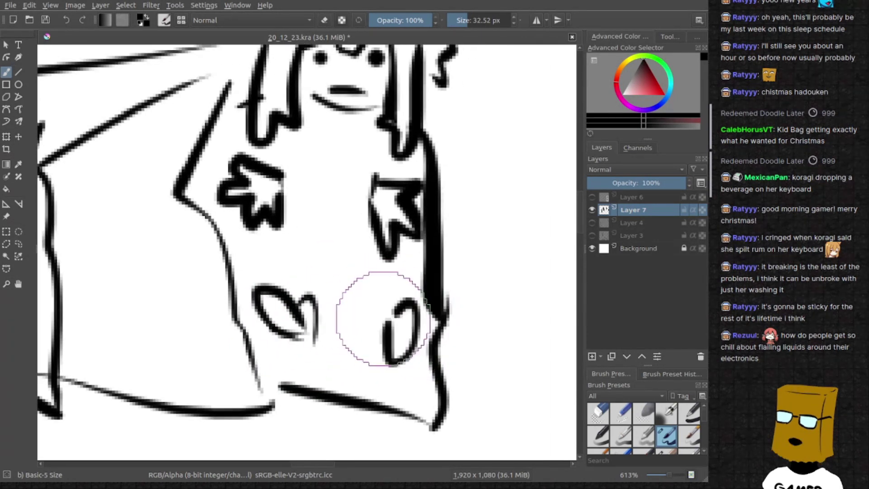
scroll(379, 320, "down", 3)
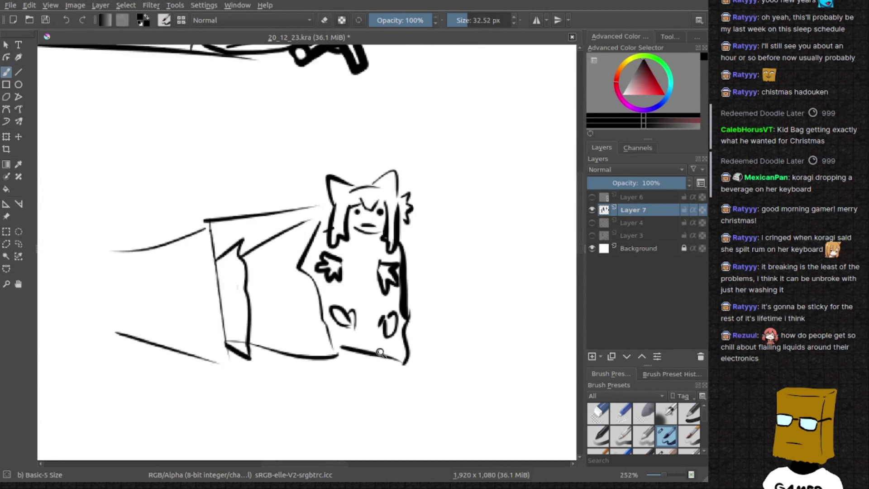
scroll(381, 353, "down", 1)
scroll(384, 353, "down", 1)
scroll(391, 353, "down", 1)
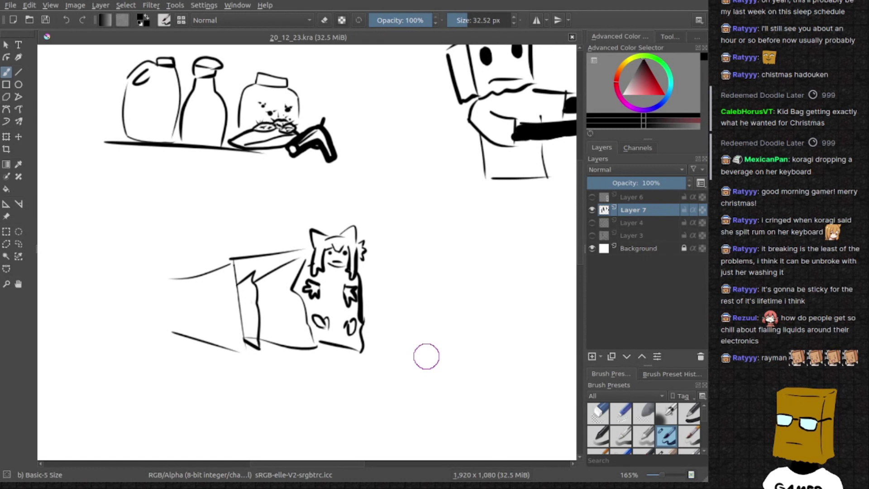
Rectangle-select the girl-and-box sketch and scale it down toward the upper left
key("ctrl+r")
left_click_drag(156, 214, 416, 375)
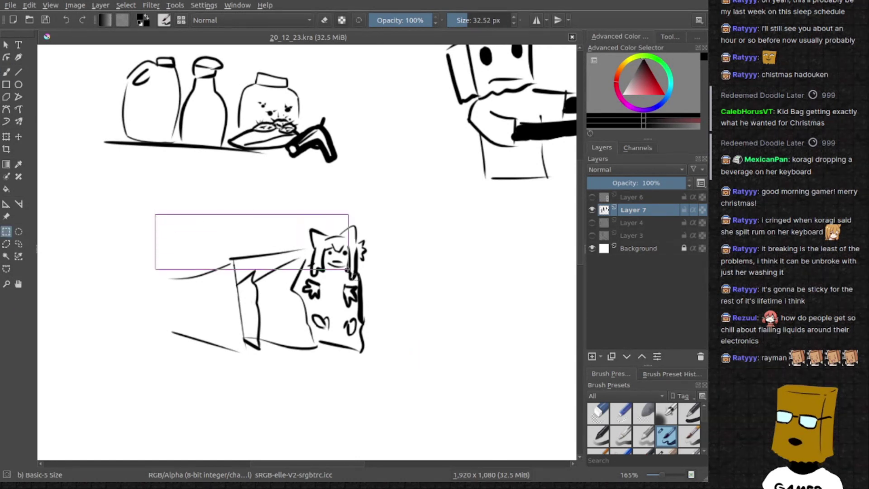
key("ctrl+t")
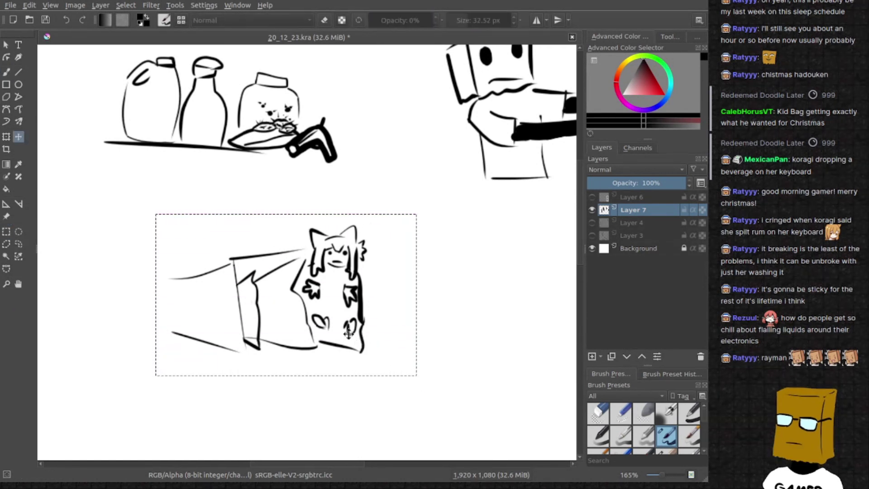
mouse_move(416, 375)
left_mouse_down()
mouse_move(277, 302)
mouse_move(330, 286)
left_mouse_up()
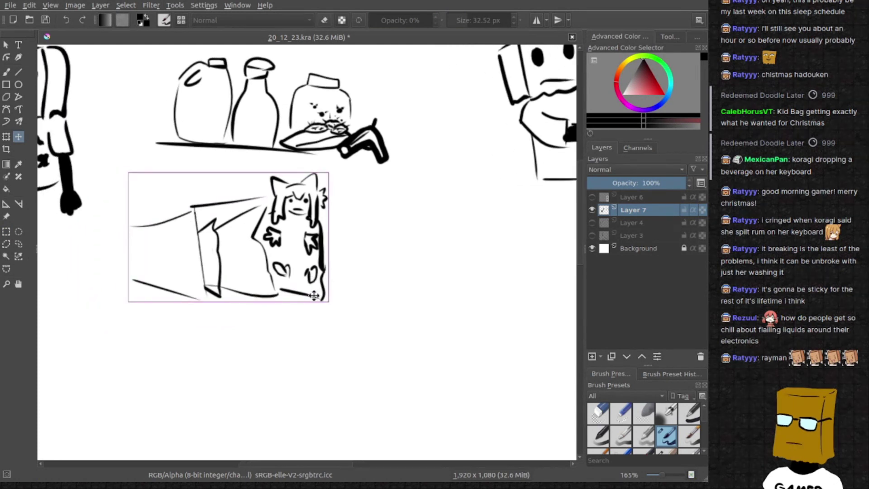
key("b")
key("ctrl+shift+a")
scroll(172, 259, "up", 2)
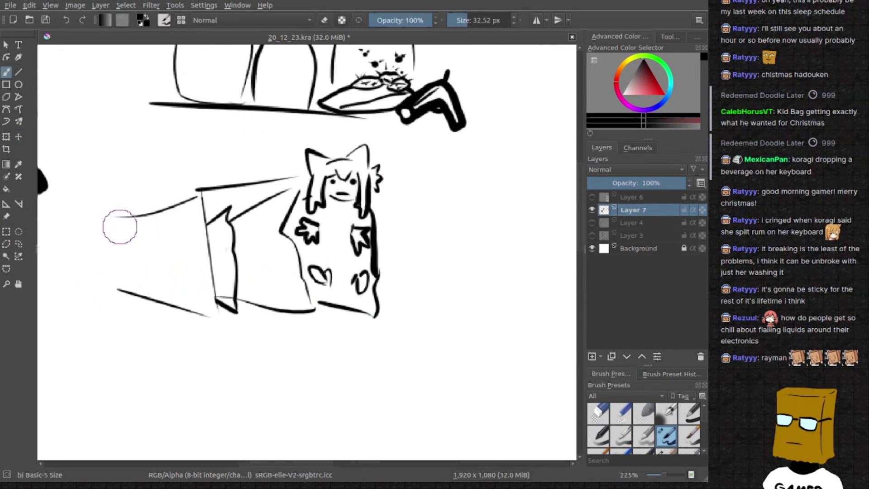
Brush hatch lines on the box's left side, plus marks near its top and base
left_click_drag(139, 294, 167, 214)
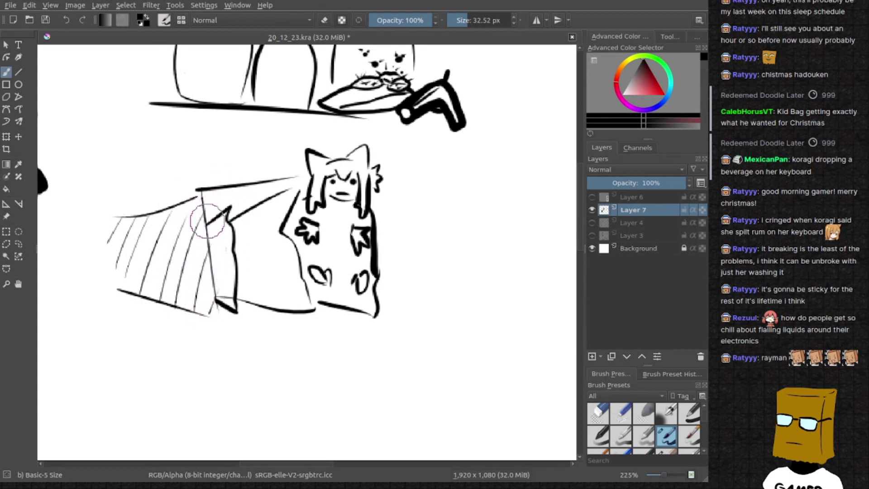
left_click_drag(213, 220, 215, 194)
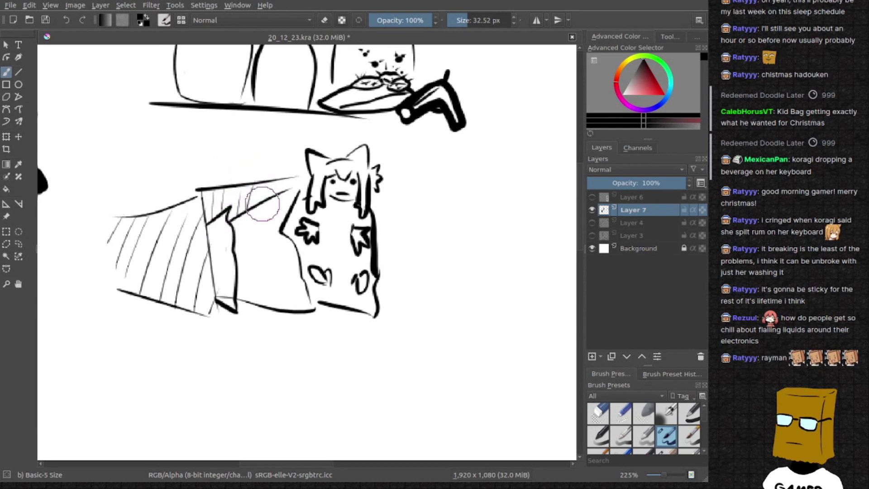
left_click_drag(262, 203, 263, 185)
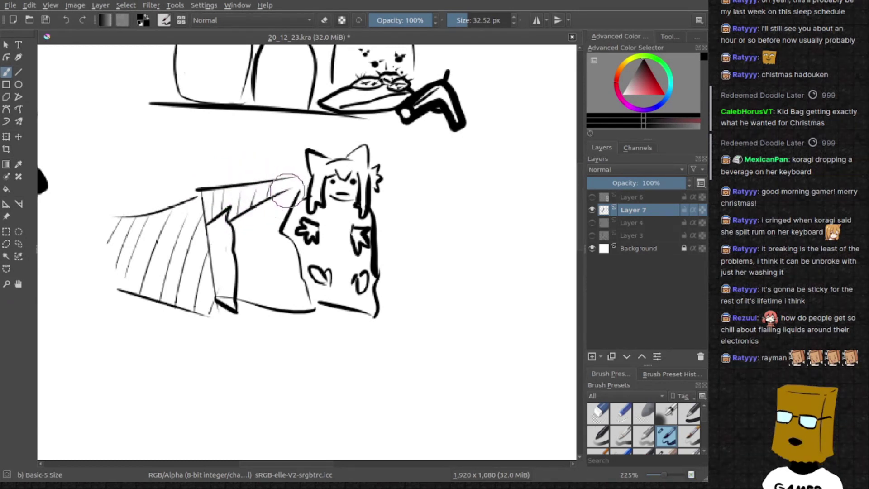
left_click_drag(227, 317, 234, 319)
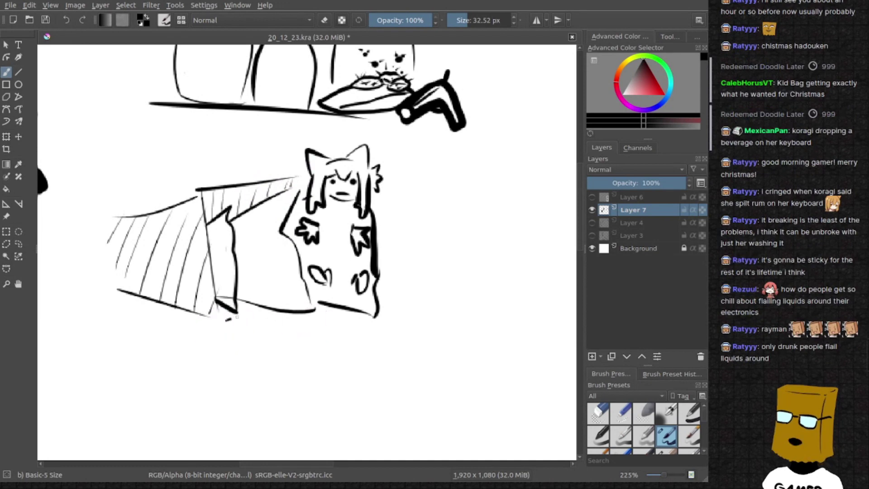
scroll(224, 312, "up", 3)
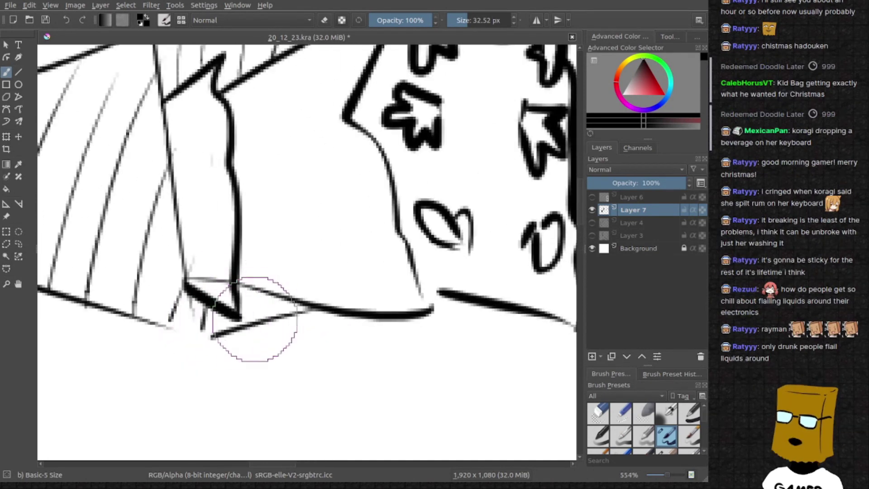
scroll(285, 313, "down", 5)
scroll(293, 325, "down", 2)
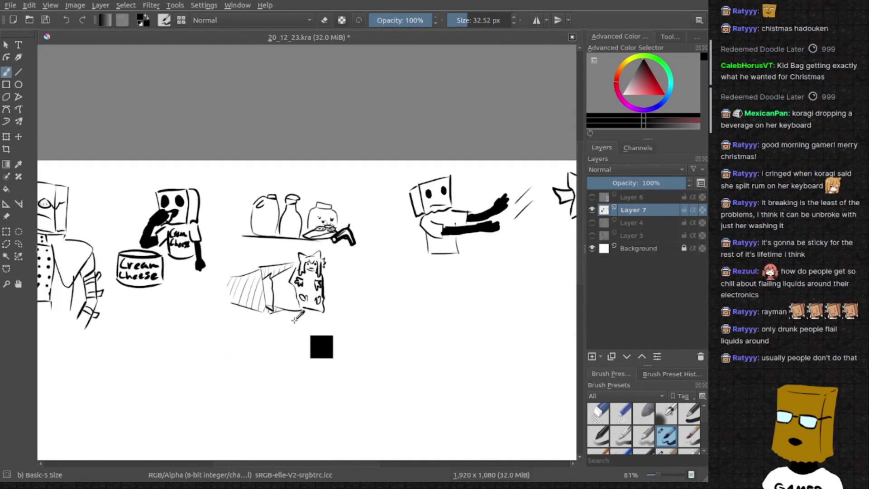
scroll(299, 312, "up", 2)
Save the sheet and draw a right arm closing into a flag shape
key("ctrl+s")
scroll(306, 292, "up", 1)
scroll(314, 267, "up", 2)
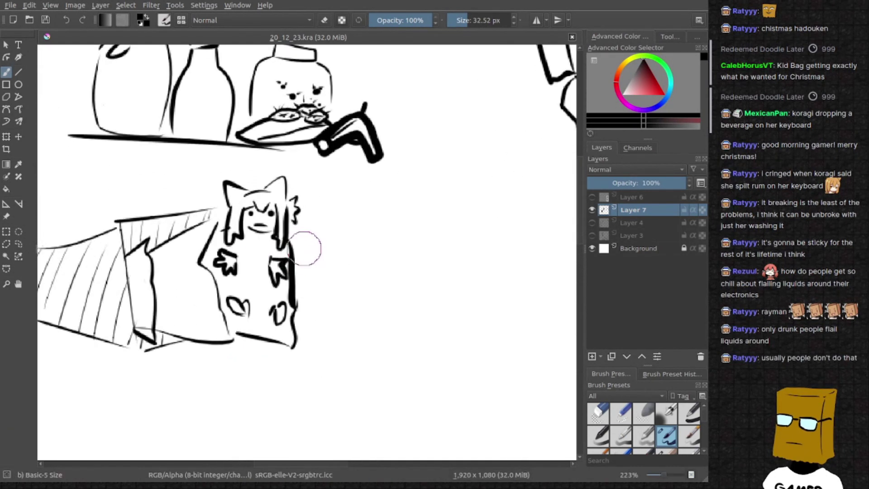
mouse_move(289, 246)
left_mouse_down()
mouse_move(310, 246)
mouse_move(341, 226)
left_mouse_up()
key("ctrl+z")
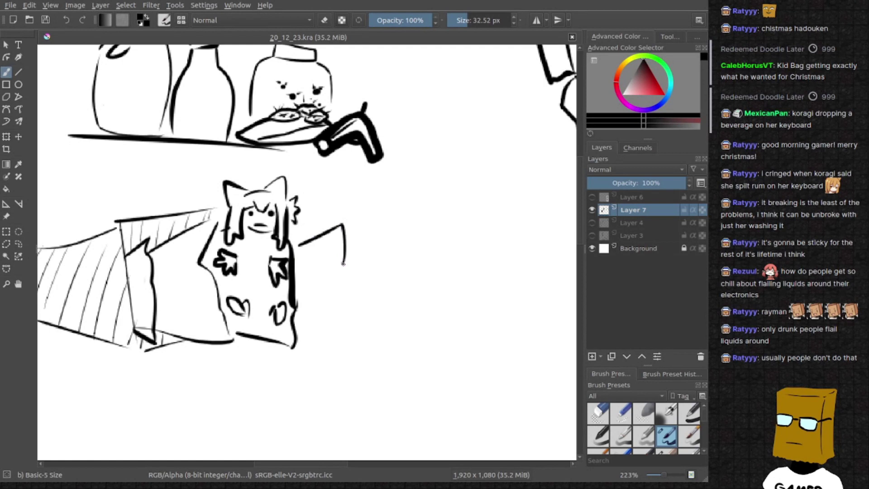
left_click_drag(346, 293, 297, 288)
left_click_drag(355, 278, 315, 285)
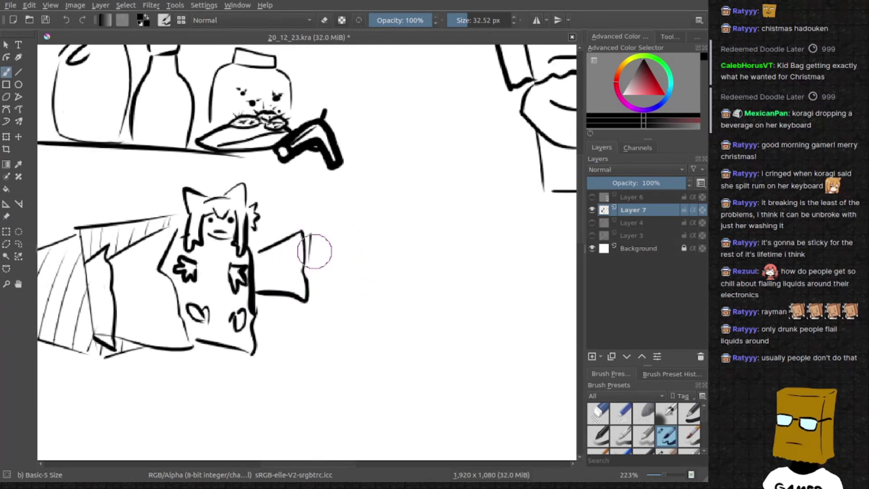
scroll(319, 265, "down", 1)
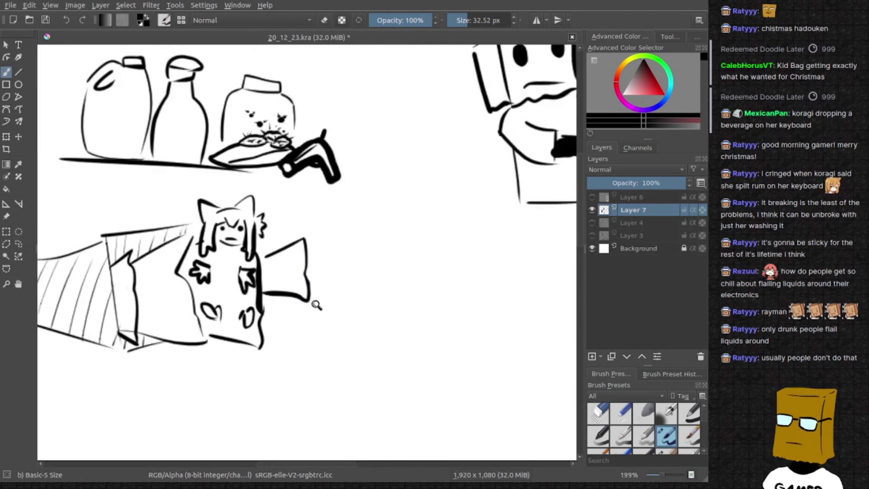
scroll(314, 305, "down", 2)
scroll(339, 258, "up", 2)
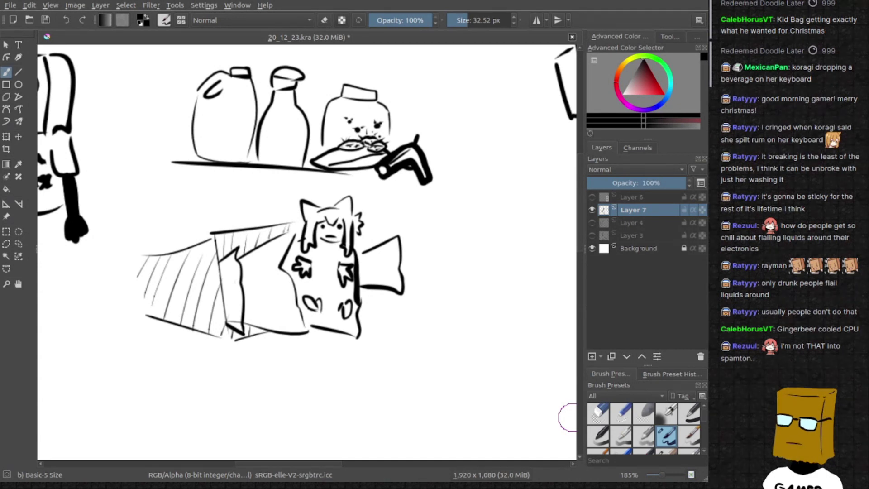
Pan to empty canvas and draw one side of a new box shape
left_click_drag(378, 222, 334, 253)
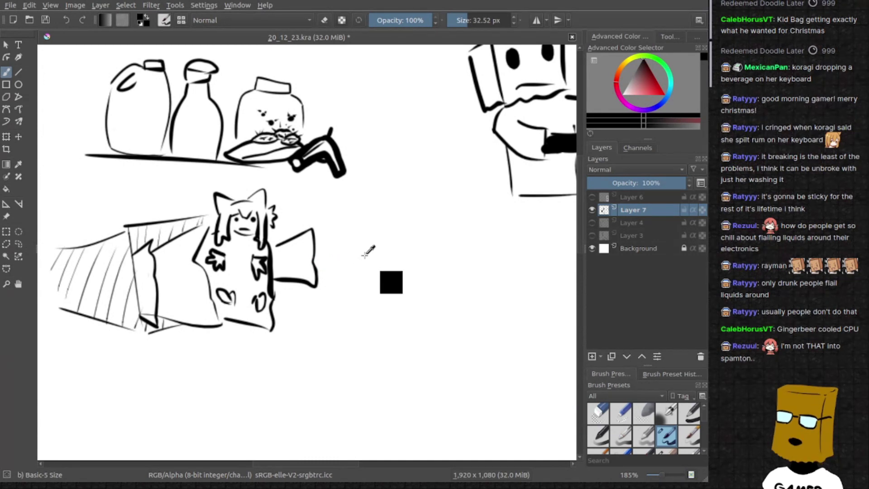
scroll(370, 251, "up", 2)
mouse_move(359, 233)
left_mouse_down()
mouse_move(317, 206)
mouse_move(259, 197)
left_mouse_up()
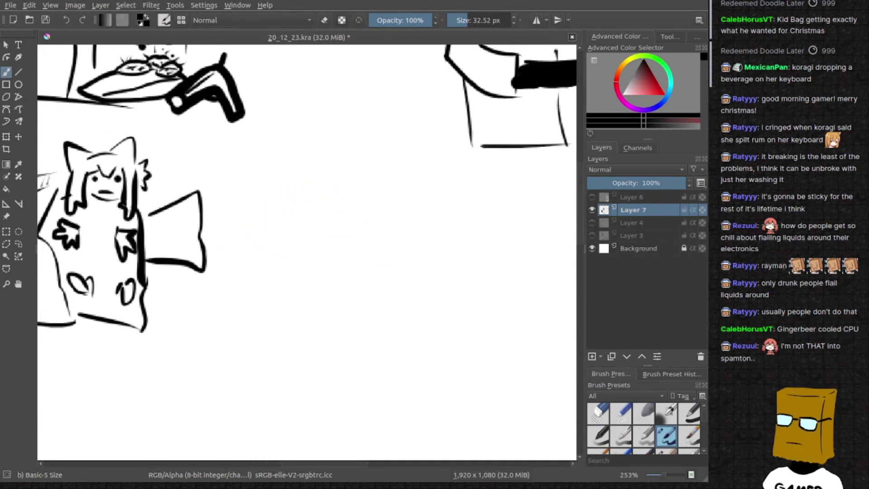
scroll(282, 217, "up", 1)
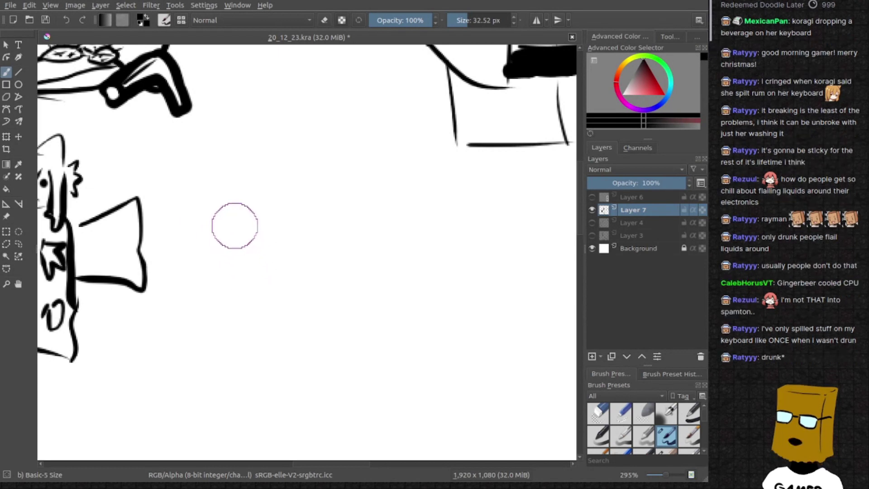
left_click_drag(237, 180, 255, 270)
Try and undo several top-edge and side strokes for the new box
key("ctrl+z")
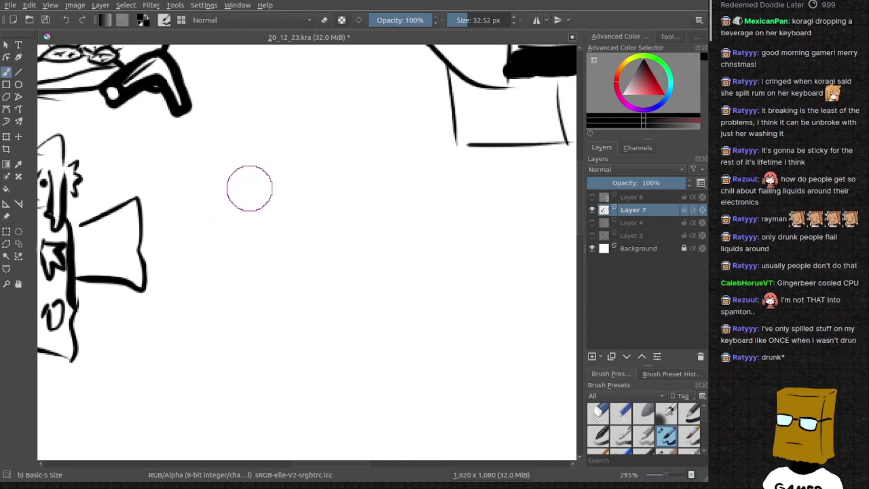
mouse_move(248, 169)
left_mouse_down()
mouse_move(291, 278)
mouse_move(367, 272)
mouse_move(353, 173)
mouse_move(335, 152)
mouse_move(345, 155)
left_mouse_up()
key("ctrl+z")
key("ctrl+z")
left_click_drag(255, 165, 349, 157)
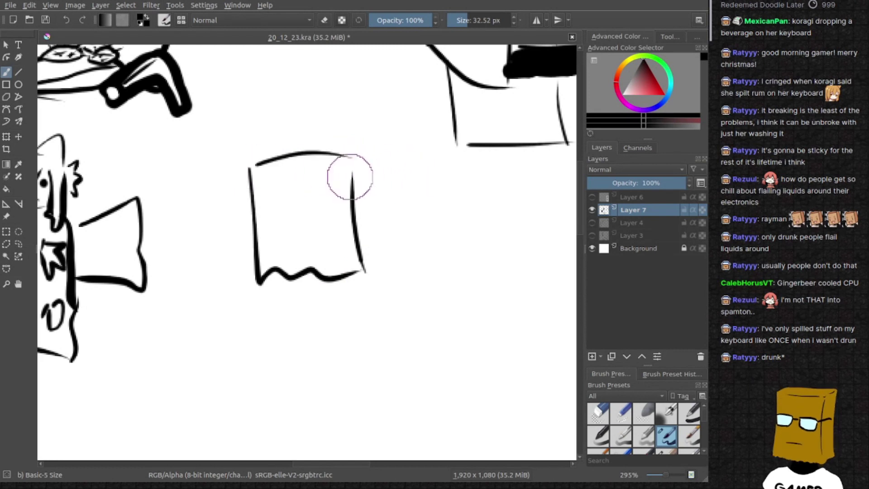
key("ctrl+z")
key("ctrl+z")
key("ctrl+z")
key("ctrl+z")
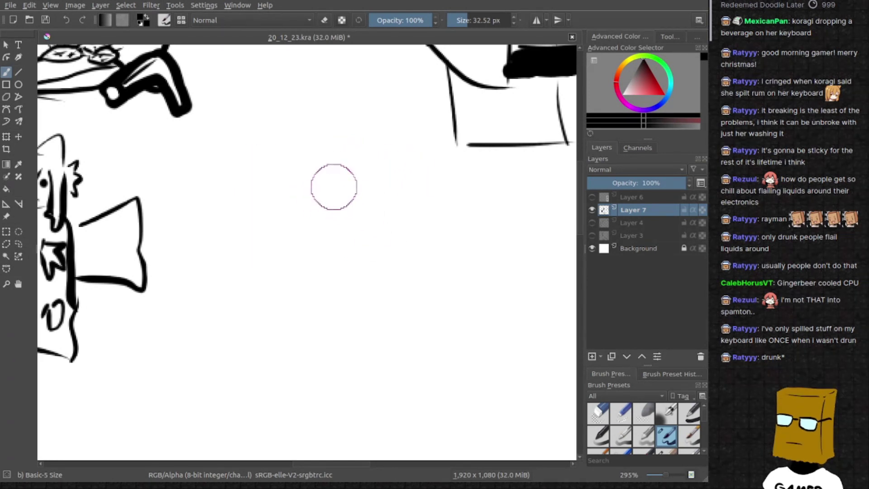
left_click_drag(340, 174, 360, 290)
key("ctrl+z")
left_click_drag(347, 189, 277, 197)
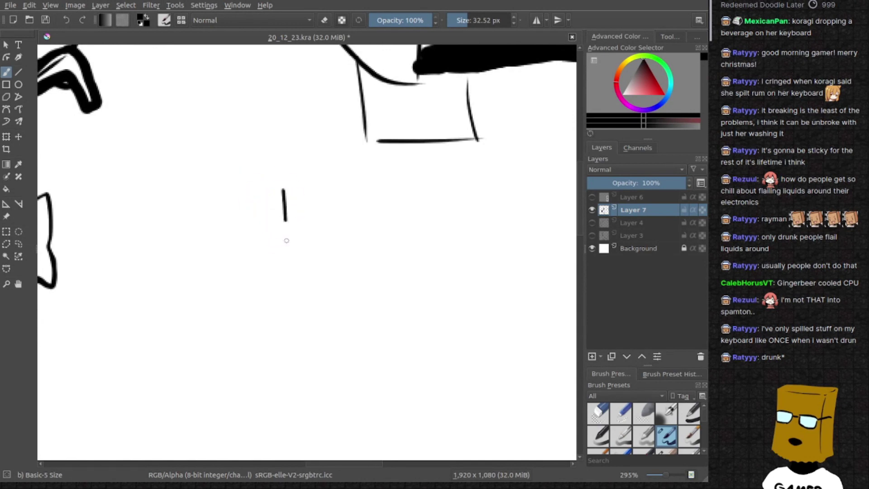
Draw the box outline with a wavy bottom edge and a side face
left_click_drag(286, 240, 283, 296)
left_click_drag(288, 184, 325, 287)
key("ctrl+z")
left_click_drag(285, 185, 360, 288)
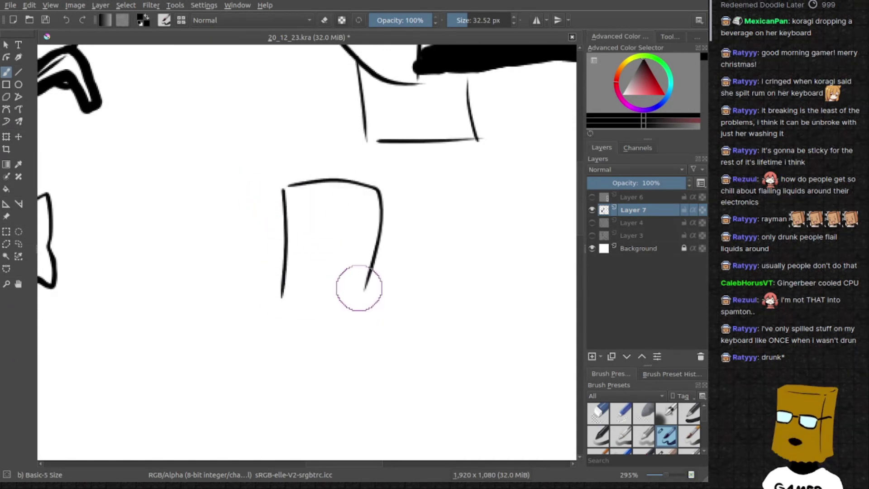
left_click_drag(284, 301, 334, 299)
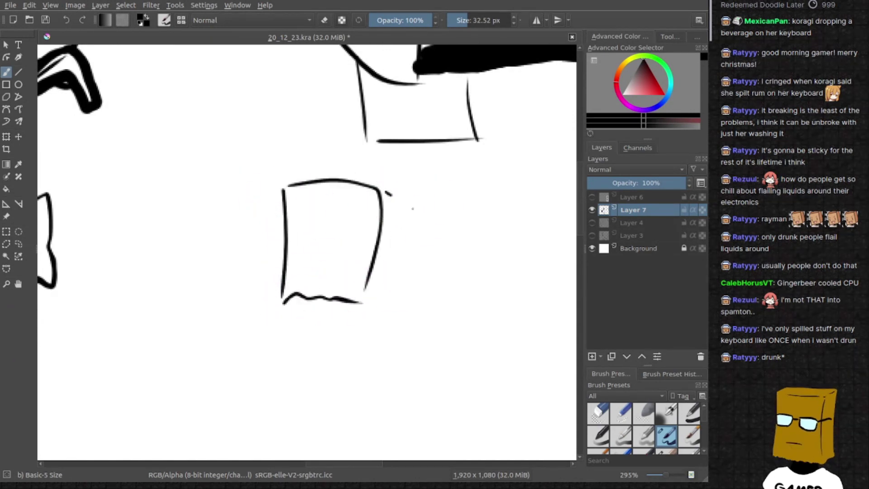
left_click_drag(388, 194, 396, 311)
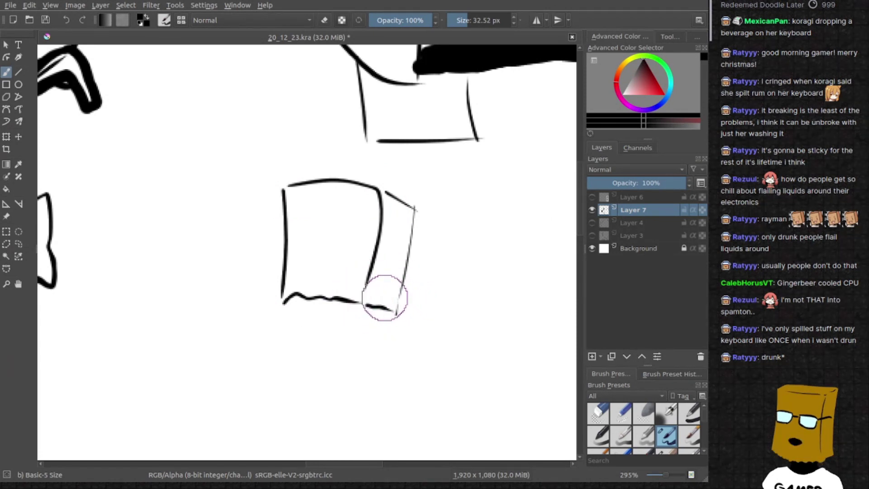
scroll(371, 285, "up", 1)
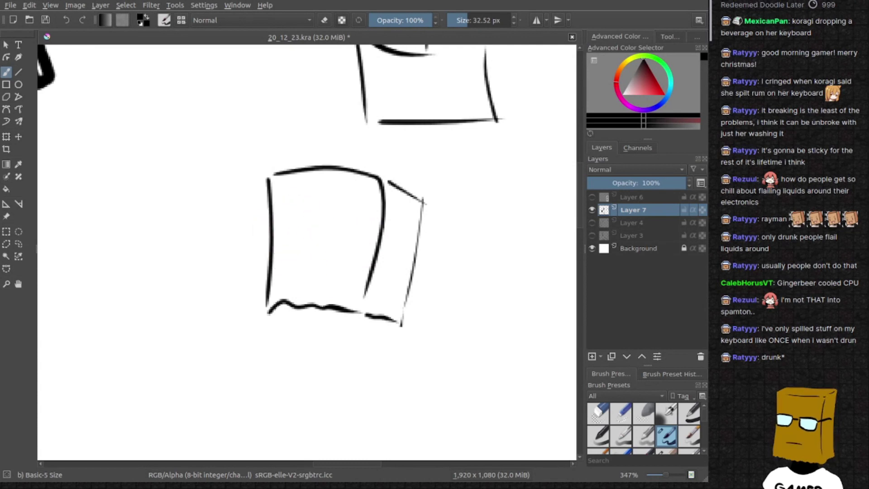
scroll(295, 227, "up", 2)
Draw two eyes, a wavy moustache and a short mouth inside the box
left_click_drag(286, 205, 287, 244)
left_click_drag(372, 217, 367, 239)
left_click_drag(269, 272, 392, 273)
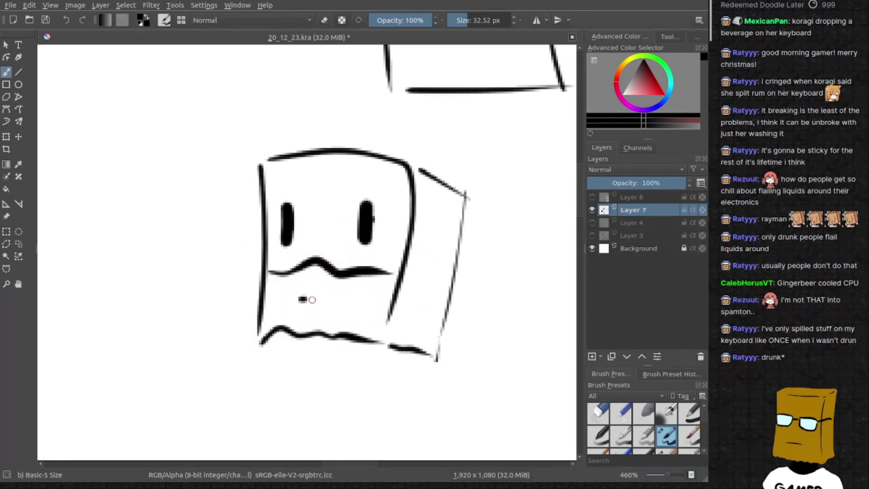
left_click_drag(312, 299, 348, 298)
Erase the old bottom line and redraw a wavy, draped lower body outline
key("e")
mouse_move(265, 333)
left_mouse_down()
mouse_move(272, 346)
mouse_move(345, 326)
mouse_move(369, 330)
left_mouse_up()
key("e")
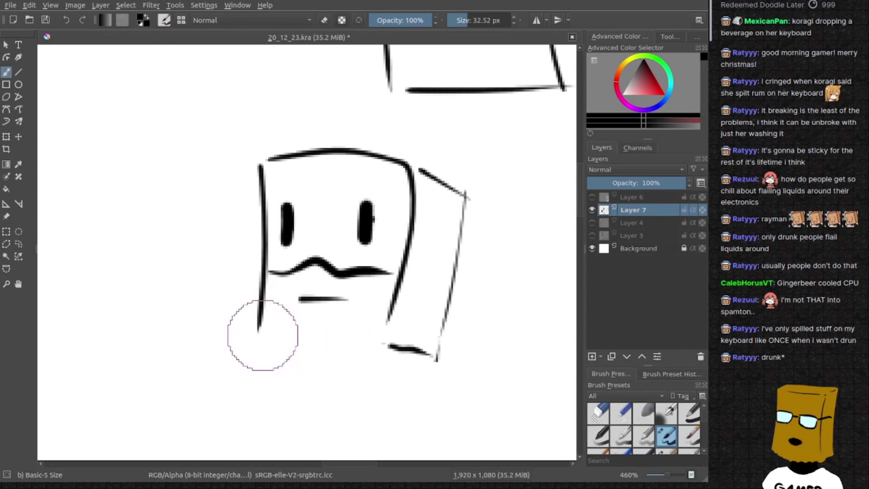
left_click_drag(259, 328, 398, 349)
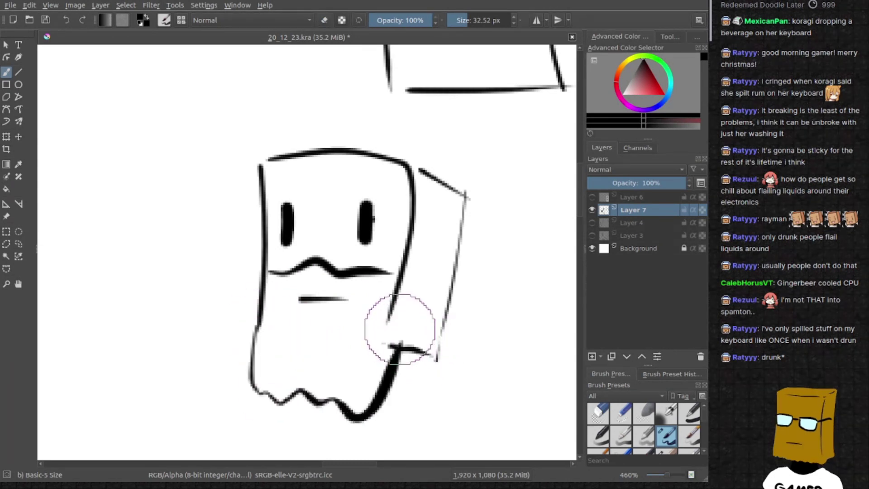
key("e")
mouse_move(389, 319)
left_mouse_down()
mouse_move(403, 272)
mouse_move(420, 276)
mouse_move(409, 345)
left_mouse_up()
key("e")
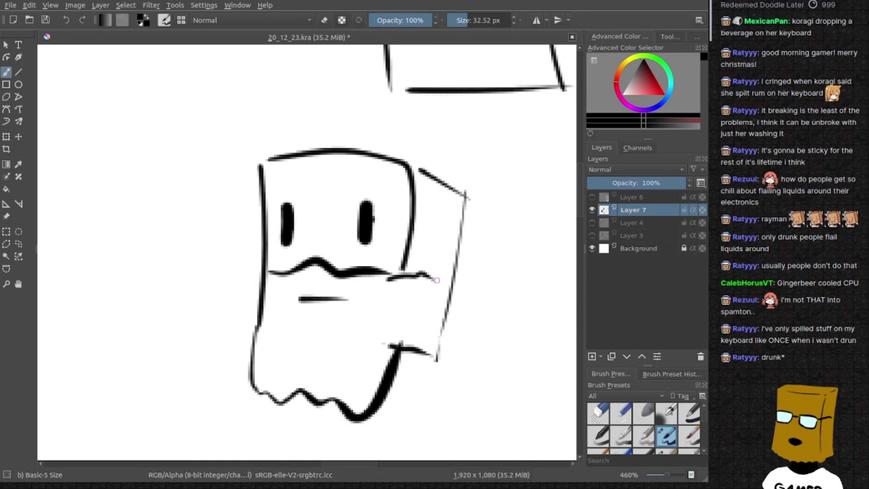
key("e")
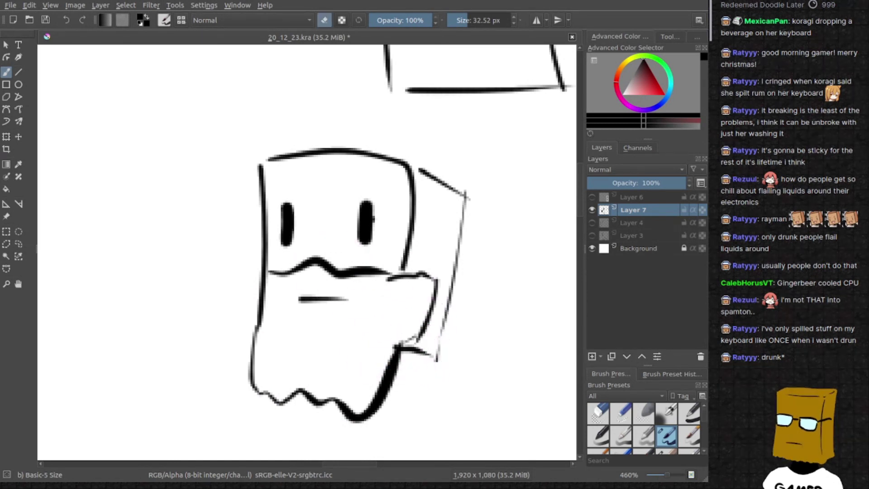
scroll(382, 346, "down", 3)
key("shift+Delete")
scroll(349, 243, "up", 1)
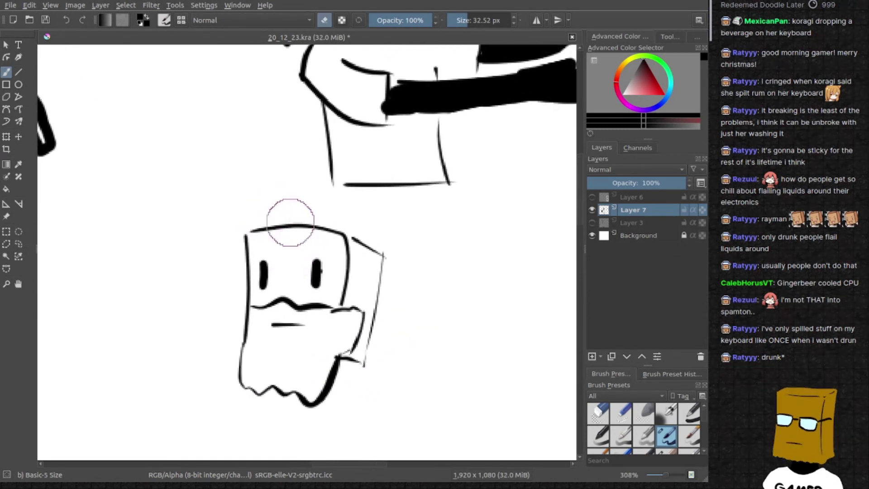
Draw the hat brim arc and short arcs at the head's top corners
mouse_move(257, 211)
left_mouse_down()
mouse_move(282, 181)
mouse_move(350, 146)
left_mouse_up()
key("e")
mouse_move(407, 163)
left_mouse_down()
mouse_move(460, 199)
mouse_move(474, 216)
mouse_move(460, 224)
left_mouse_up()
key("ctrl+z")
key("ctrl+z")
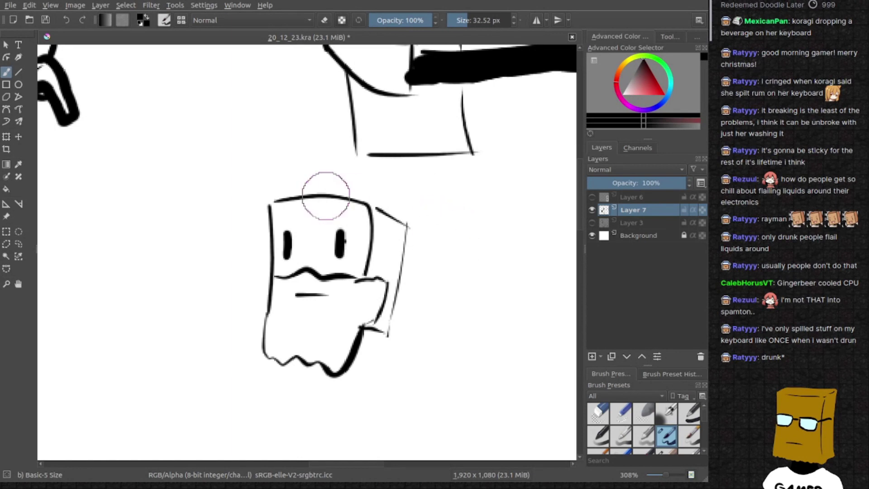
scroll(326, 195, "down", 5)
scroll(323, 177, "up", 4)
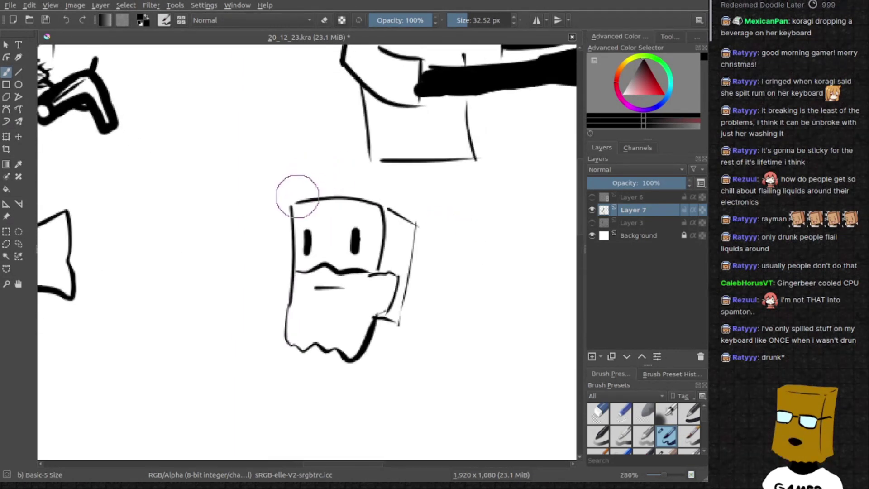
left_click_drag(290, 201, 313, 152)
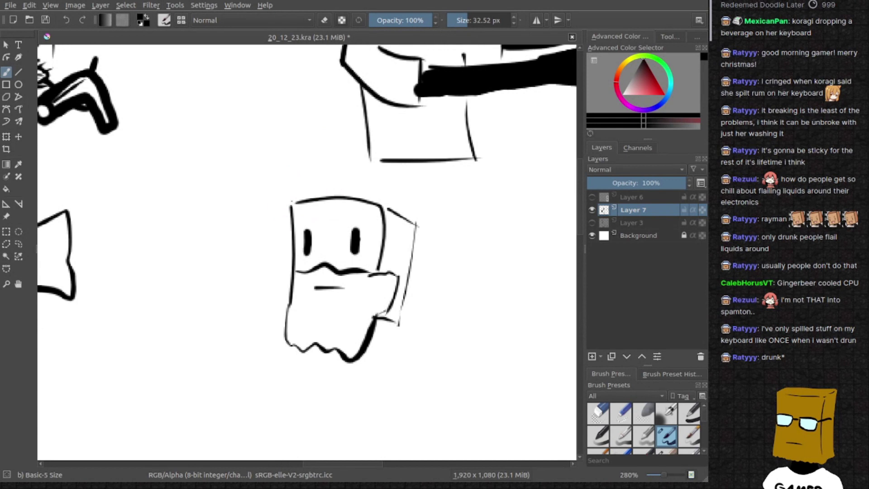
left_click_drag(291, 200, 361, 166)
key("ctrl+z")
left_click_drag(291, 202, 289, 180)
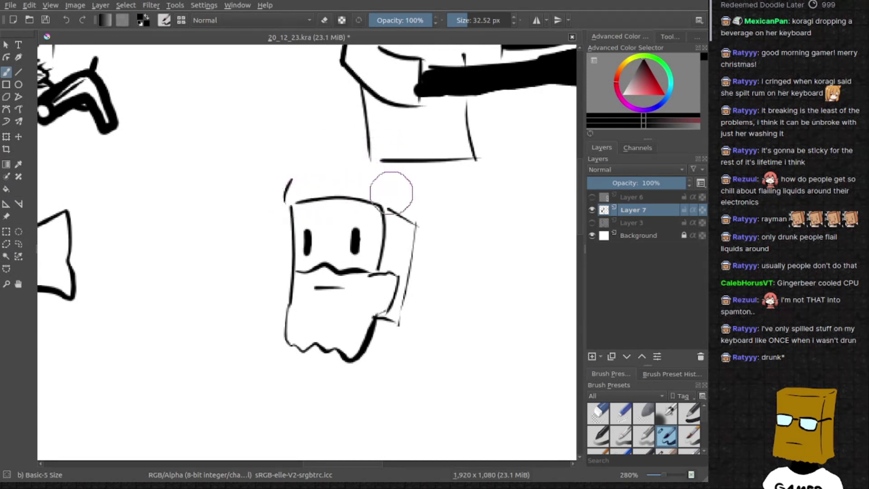
left_click_drag(425, 205, 423, 226)
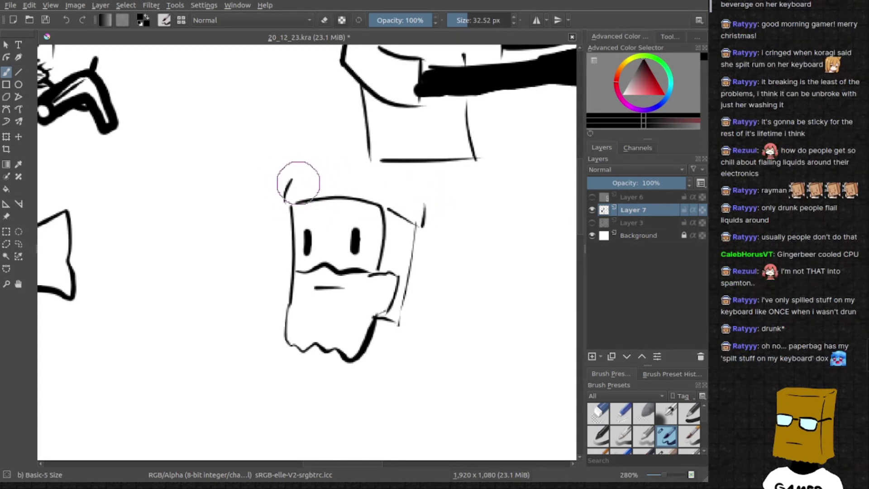
Draw the hat crown, its drooping tail and a round pompom at the tip
mouse_move(298, 182)
left_mouse_down()
mouse_move(343, 178)
mouse_move(422, 201)
mouse_move(378, 212)
left_mouse_up()
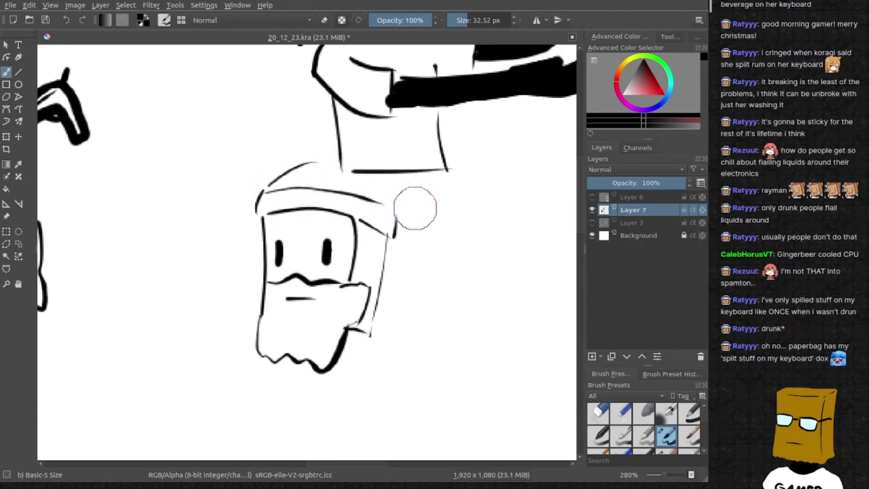
left_click_drag(394, 204, 425, 229)
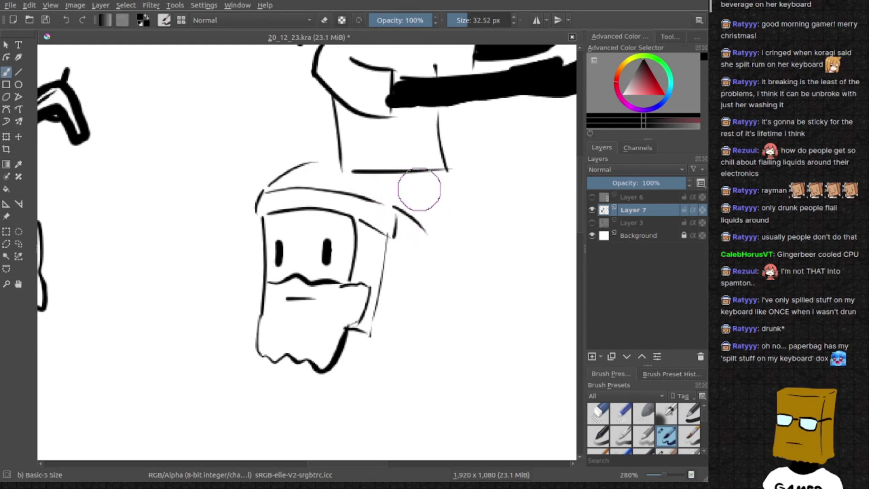
left_click_drag(427, 182, 435, 258)
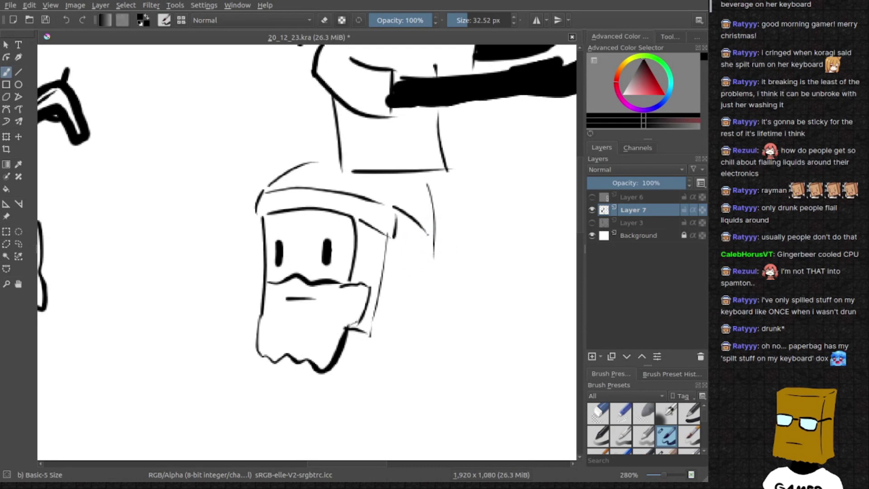
mouse_move(413, 262)
left_mouse_down()
mouse_move(435, 270)
mouse_move(425, 235)
left_mouse_up()
scroll(412, 252, "down", 3)
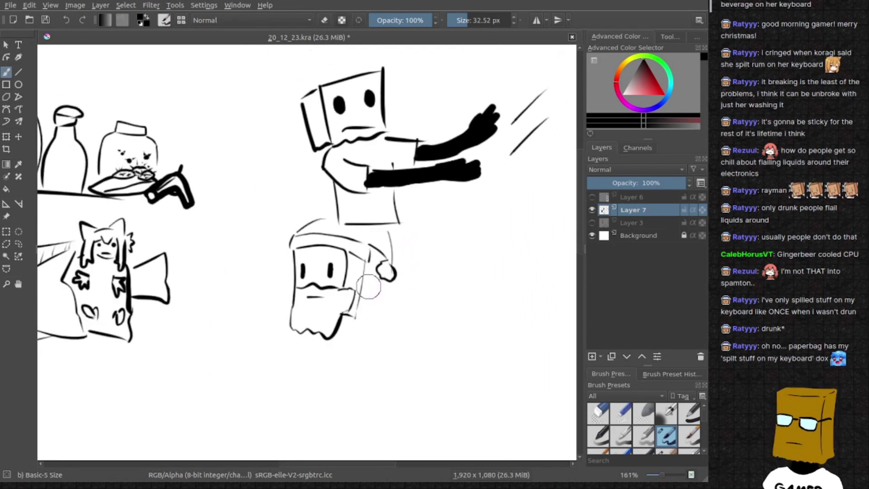
scroll(411, 251, "up", 1)
scroll(412, 252, "up", 1)
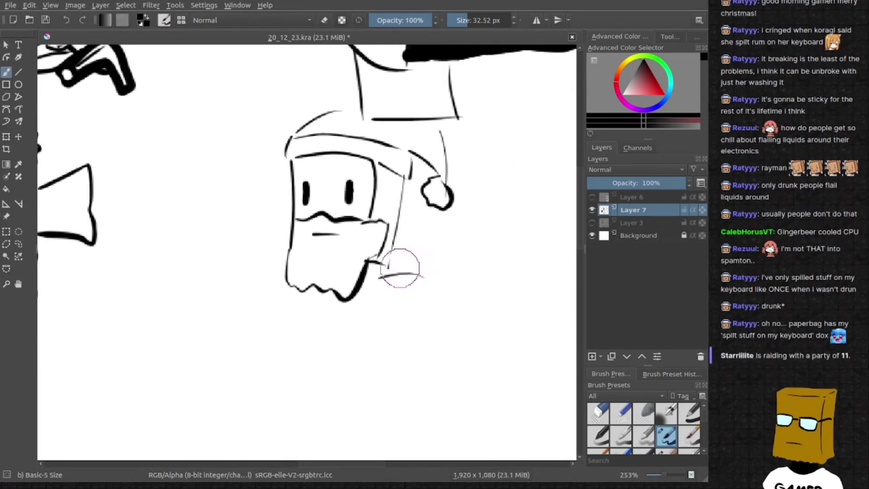
Add a line down the face's right side and a short curve below it
left_click_drag(346, 277, 392, 277)
left_click_drag(372, 173, 370, 234)
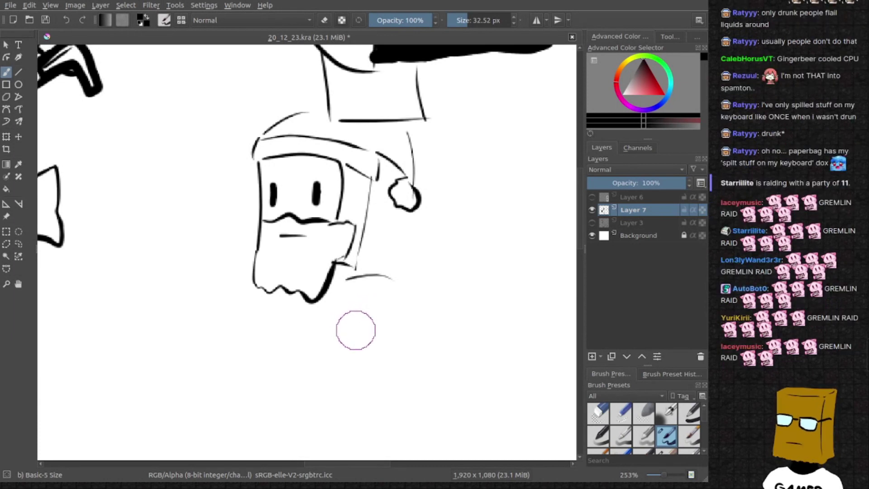
mouse_move(346, 300)
left_mouse_down()
mouse_move(358, 285)
mouse_move(349, 264)
left_mouse_up()
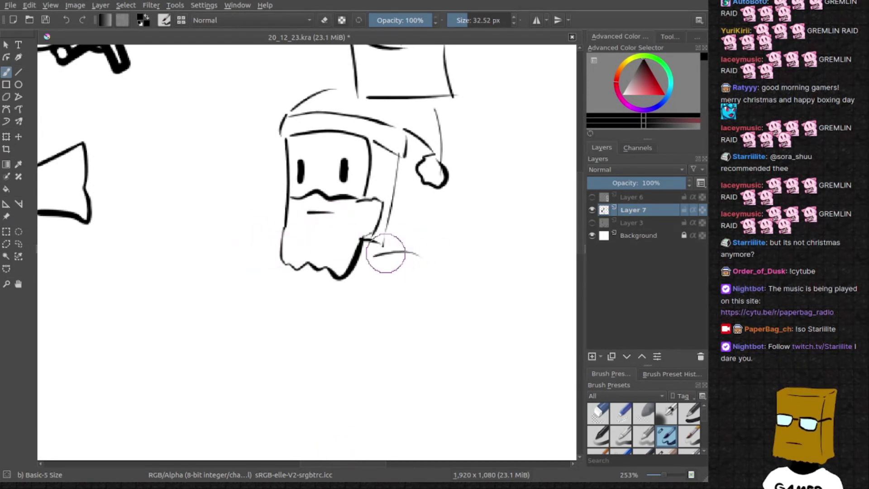
scroll(422, 285, "down", 5)
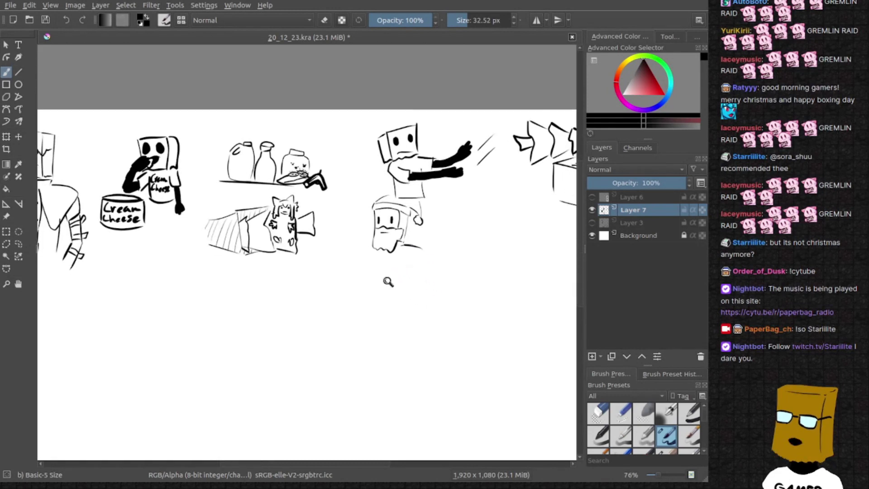
scroll(388, 282, "down", 1)
scroll(390, 293, "down", 1)
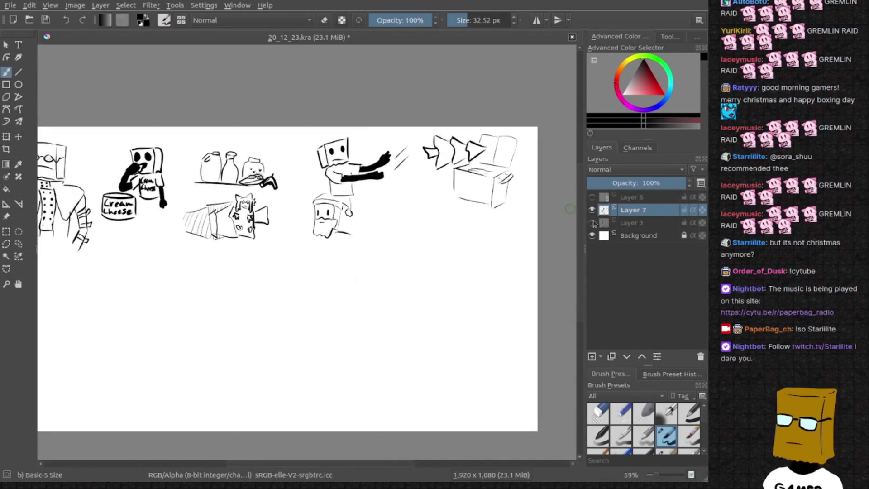
Toggle the Layers docker eye icons until only Layer 3 shows and Layer 7 is hidden
left_click(593, 223, "shift")
left_click(592, 210, "shift")
left_click(593, 224)
left_click(593, 197)
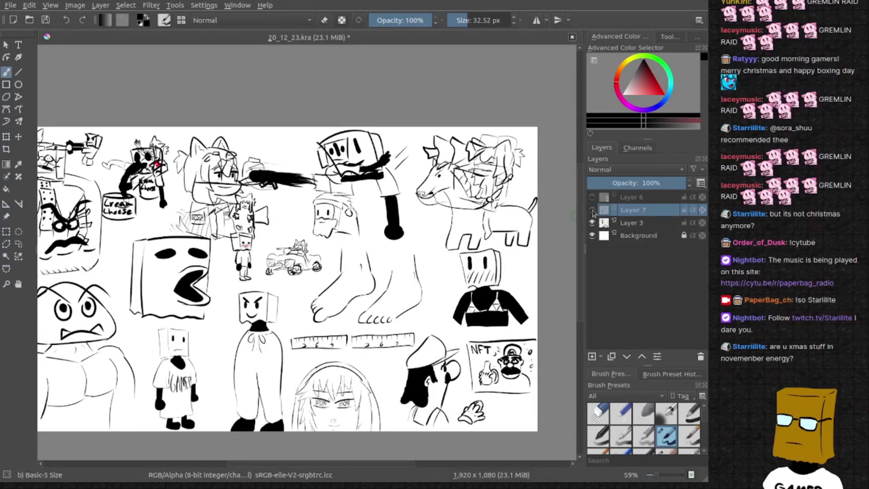
left_click(592, 210)
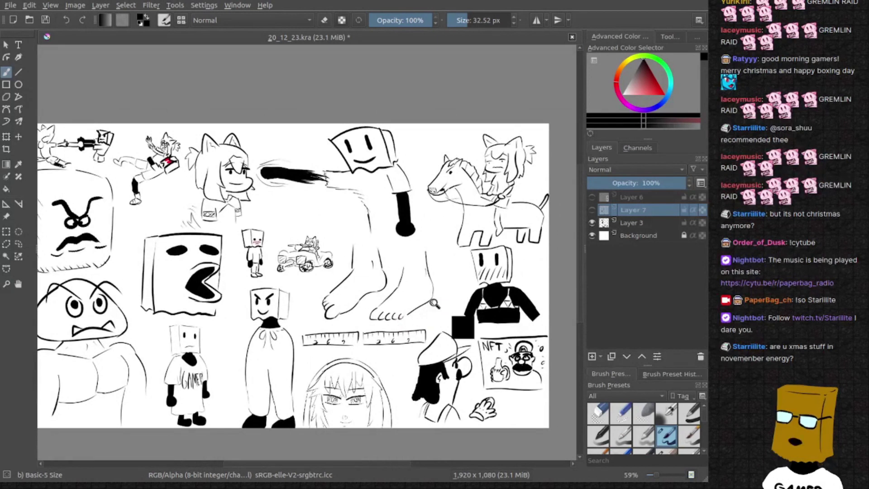
scroll(435, 304, "down", 2)
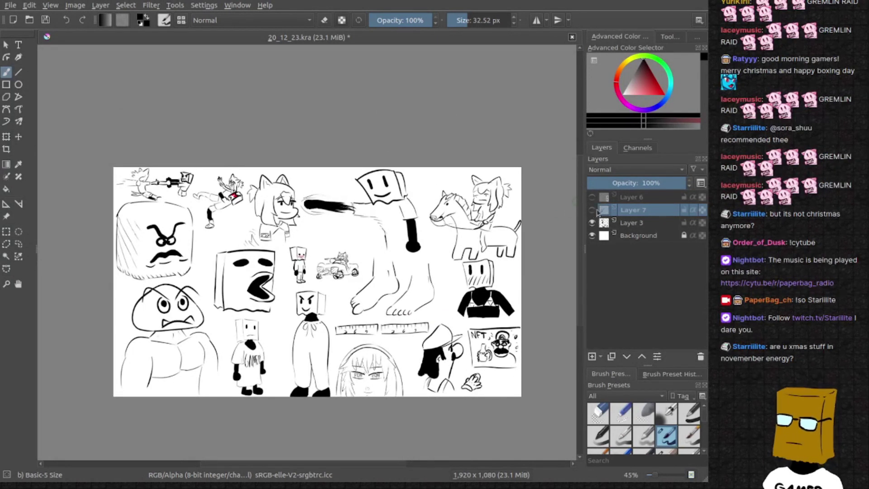
scroll(387, 272, "up", 2)
scroll(381, 217, "up", 2)
scroll(418, 254, "up", 2)
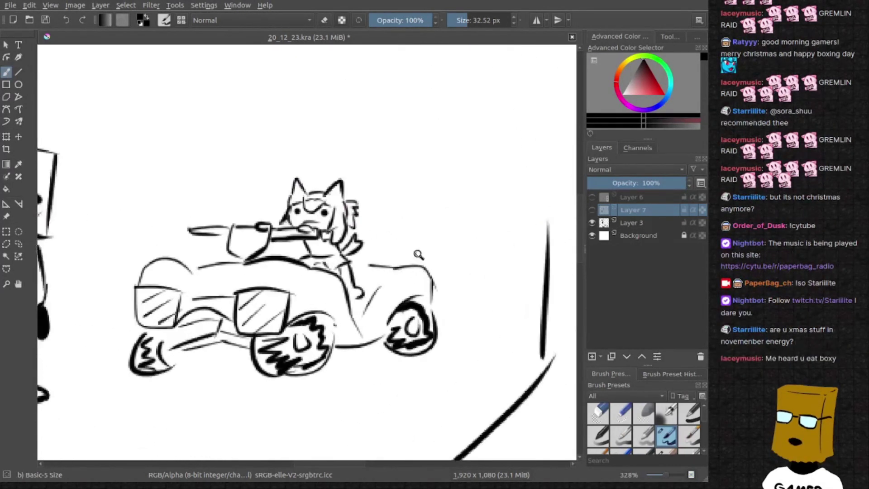
scroll(419, 254, "up", 1)
scroll(443, 205, "up", 1)
scroll(413, 252, "up", 1)
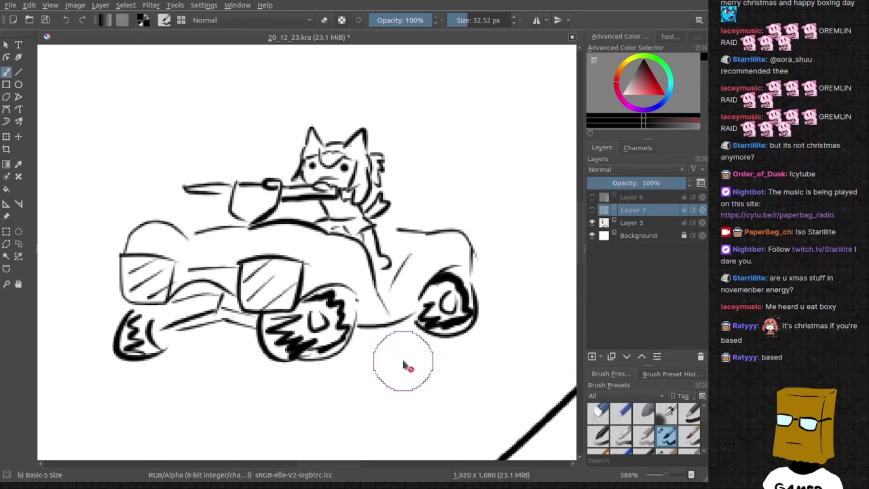
left_click_drag(424, 410, 428, 401)
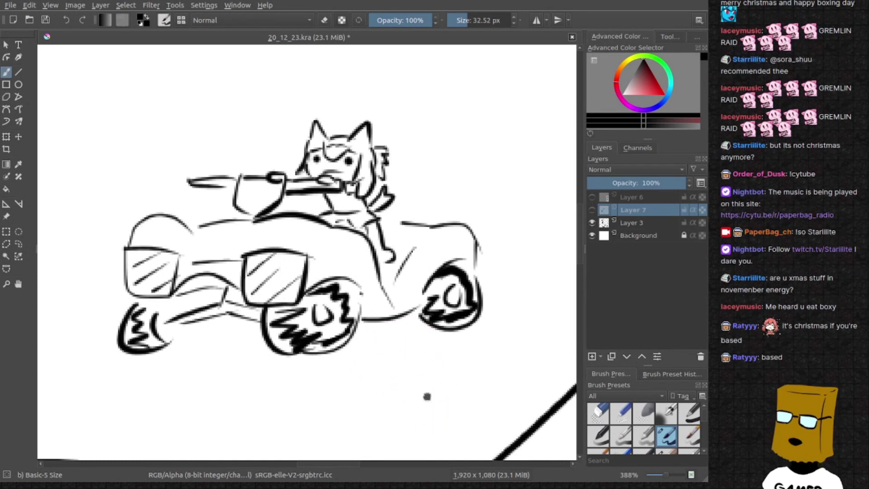
key("ctrl")
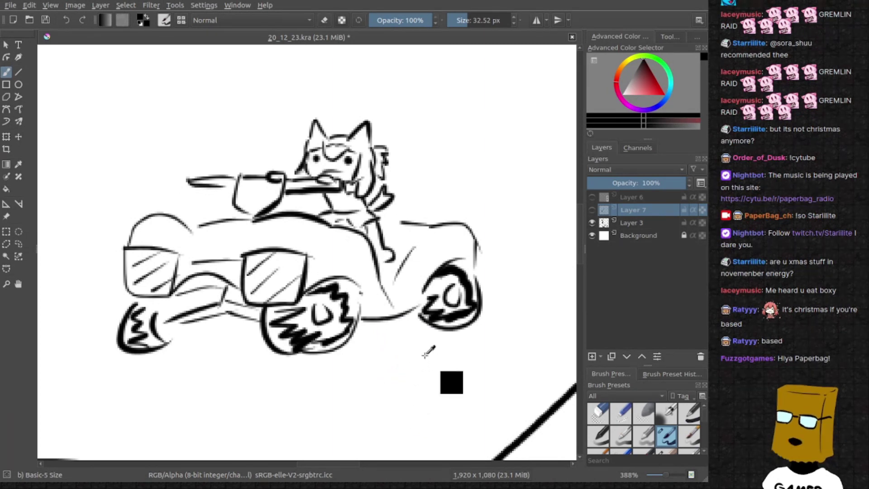
left_click_drag(428, 350, 422, 344)
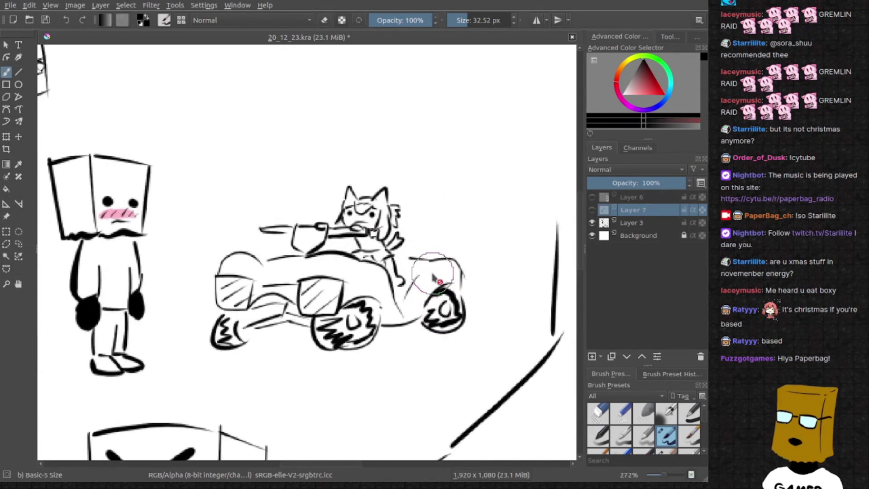
mouse_move(439, 281)
left_mouse_down()
mouse_move(422, 311)
mouse_move(391, 328)
mouse_move(409, 337)
left_mouse_up()
mouse_move(460, 335)
left_mouse_down()
mouse_move(429, 364)
mouse_move(465, 348)
left_mouse_up()
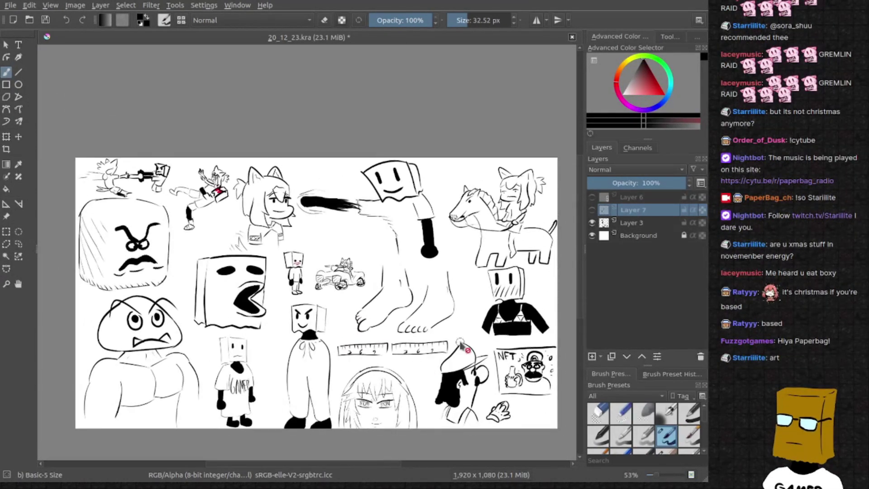
left_click(593, 223)
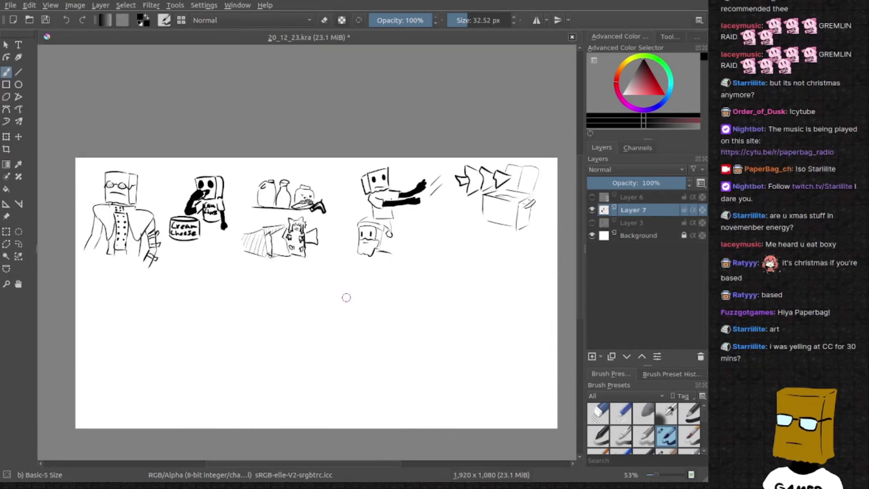
Zoom in on the bearded figure, undo trial arm strokes, and switch to the eraser
mouse_move(413, 246)
left_mouse_down()
mouse_move(405, 235)
mouse_move(334, 267)
mouse_move(329, 200)
left_mouse_up()
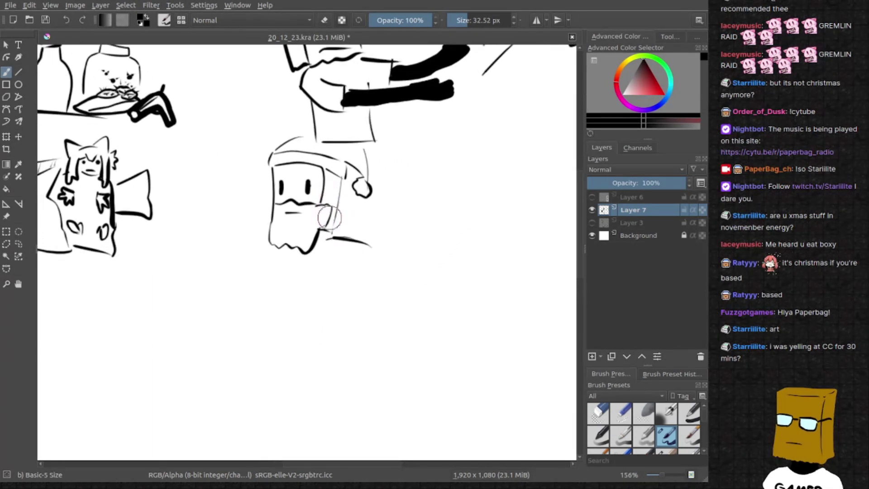
mouse_move(340, 272)
left_mouse_down()
mouse_move(333, 248)
mouse_move(356, 237)
left_mouse_up()
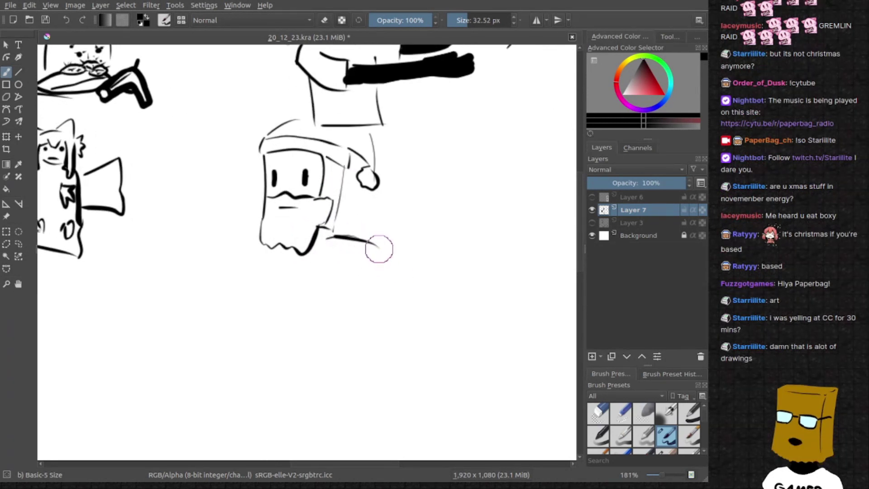
left_click_drag(381, 246, 392, 301)
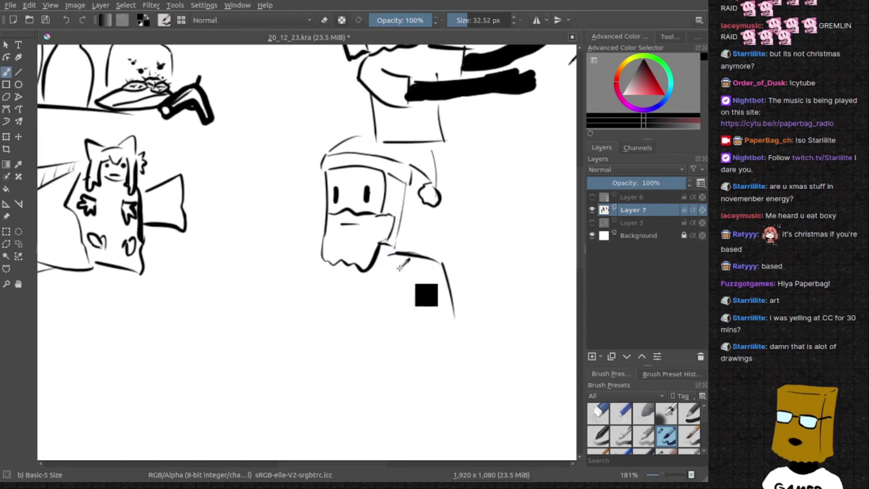
key("ctrl+z")
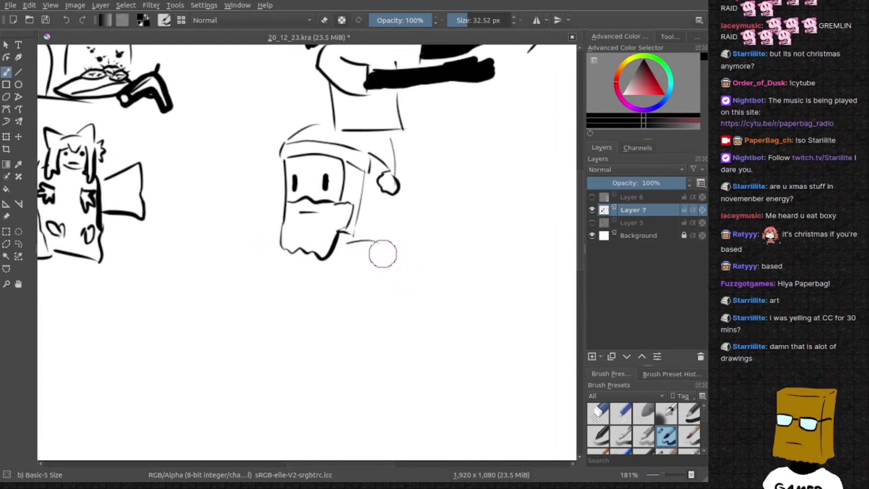
left_click_drag(367, 241, 407, 278)
scroll(358, 247, "up", 2)
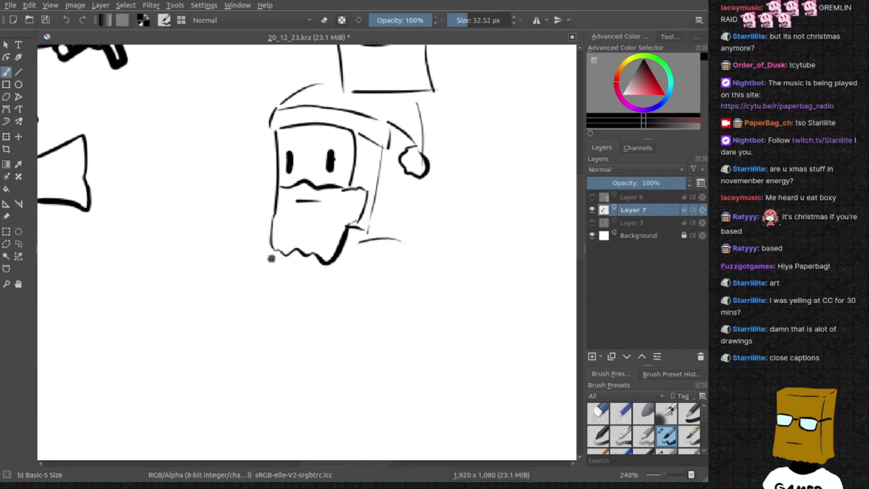
scroll(317, 274, "left", 5)
scroll(365, 255, "right", 2)
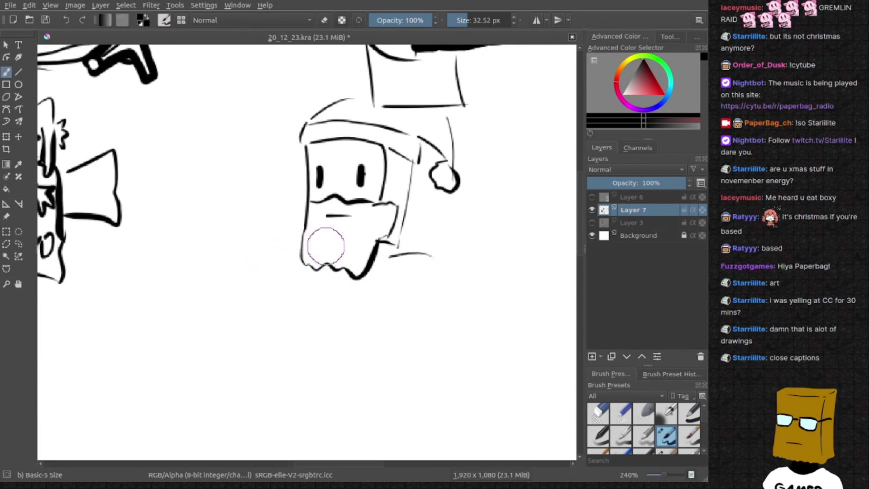
scroll(287, 256, "right", 3)
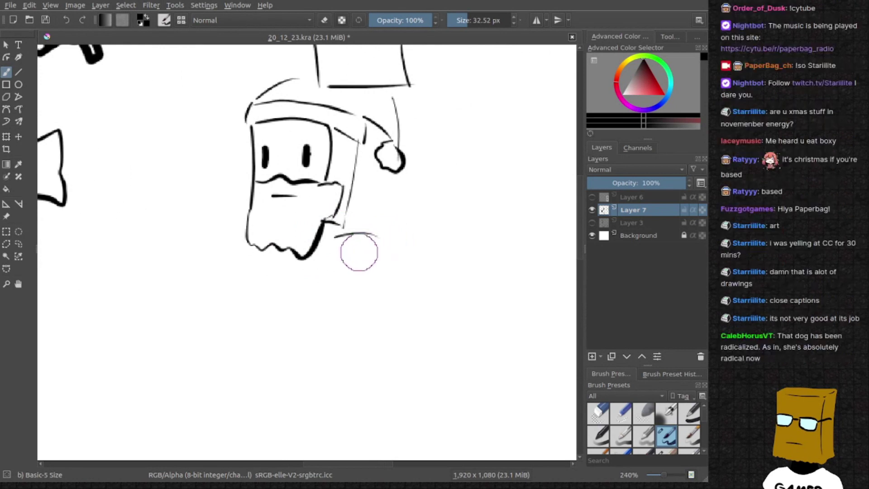
key("ctrl+z")
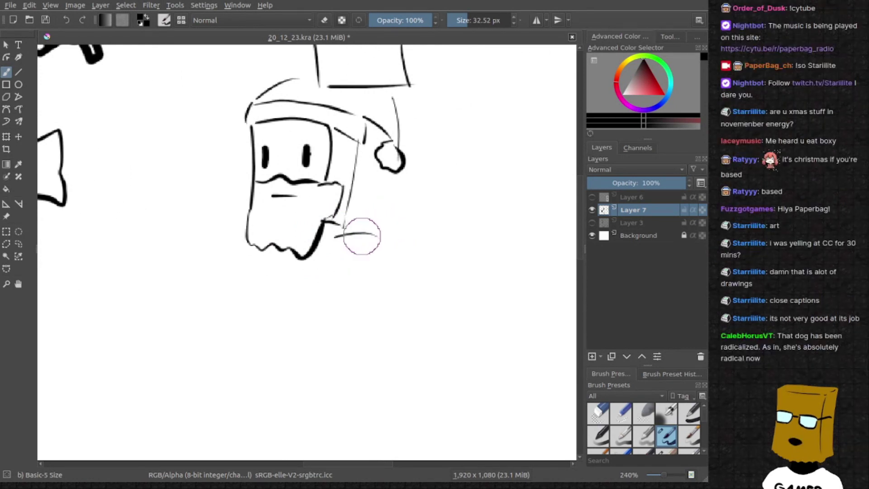
key("e")
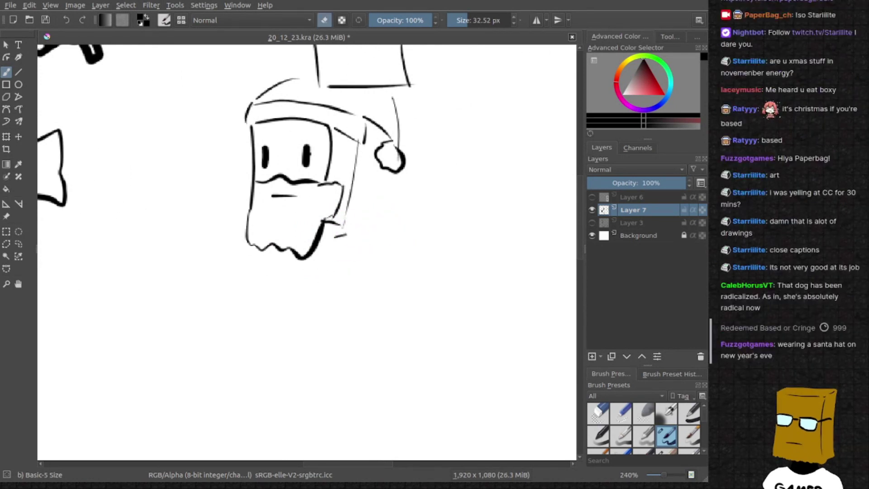
scroll(382, 231, "up", 1)
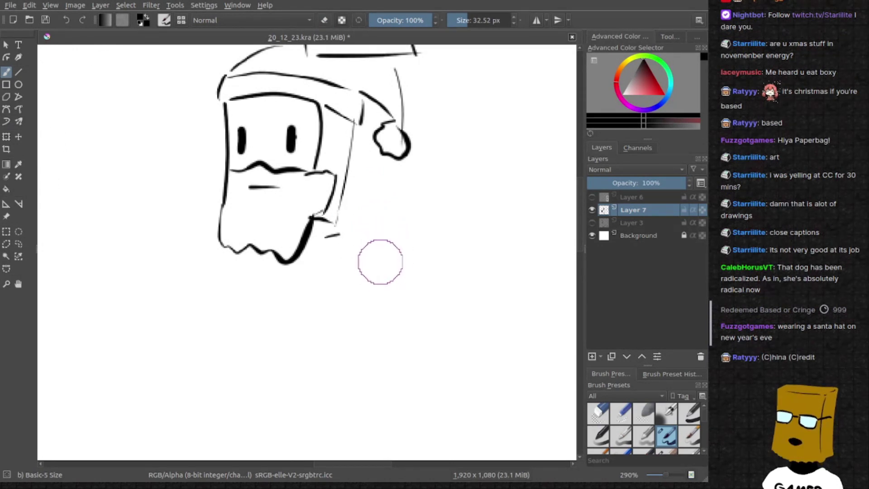
Draw a flat arm stroke after undoing curved attempts and a stray mark
left_click_drag(347, 258, 322, 256)
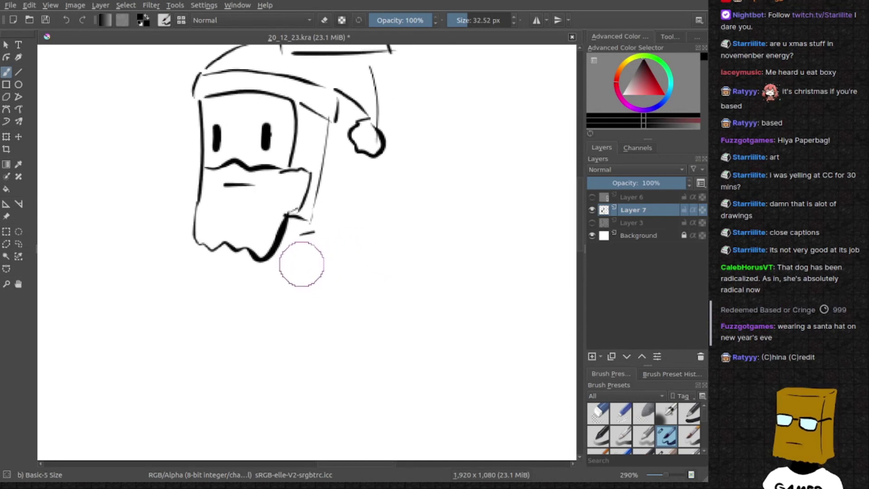
left_click_drag(310, 260, 361, 200)
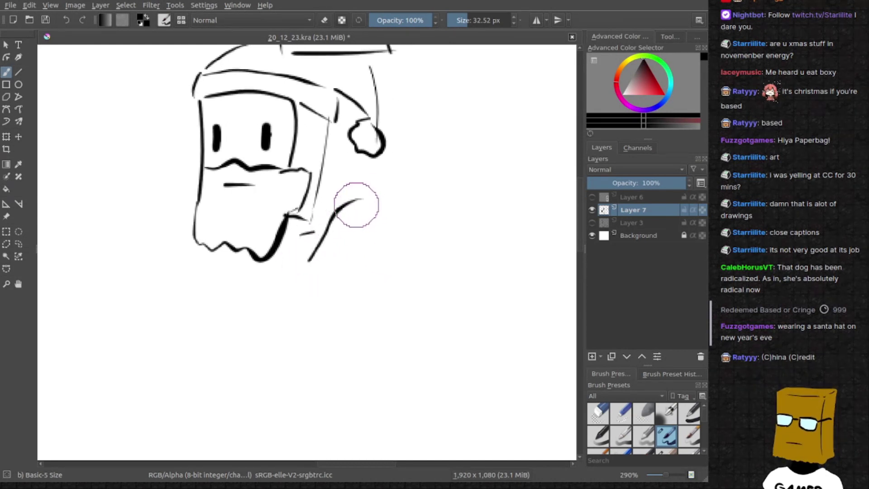
key("ctrl+z")
left_click_drag(314, 246, 423, 233)
key("ctrl+z")
left_click_drag(311, 248, 400, 248)
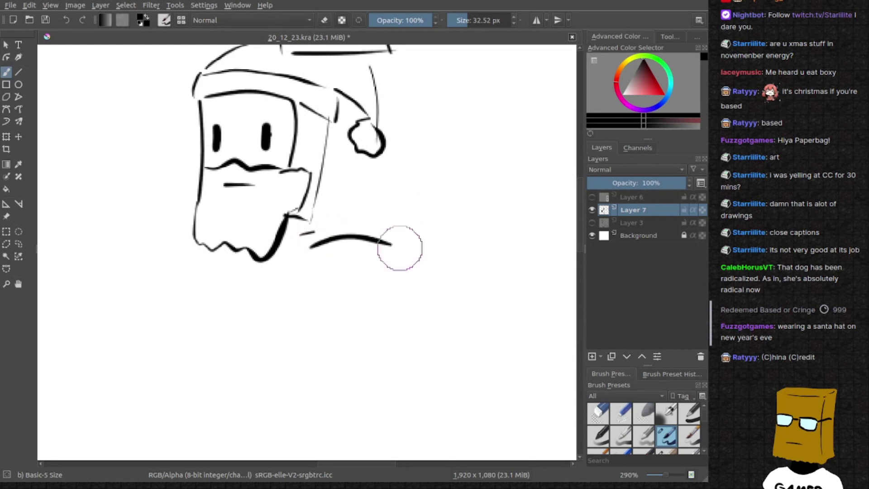
scroll(352, 238, "up", 1)
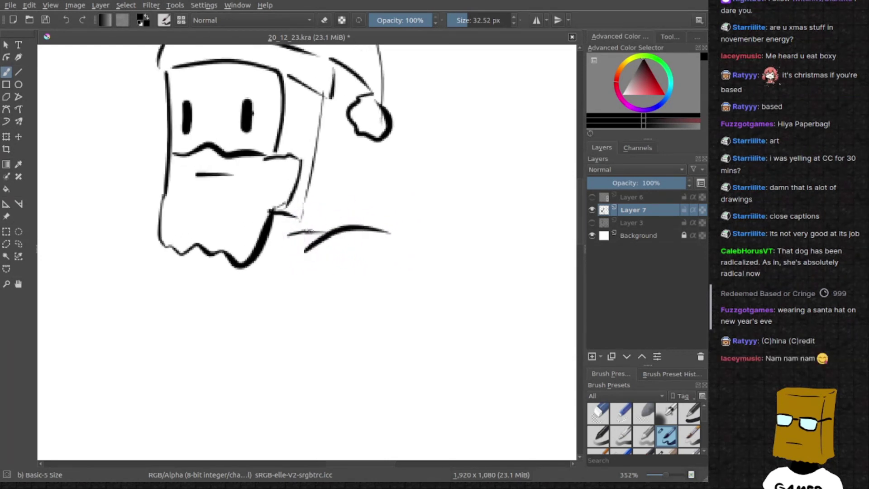
left_click_drag(345, 265, 347, 261)
key("ctrl+z")
Sketch the mitten's lower edge, a crossing stroke and a hooked cuff
left_click_drag(379, 236, 337, 294)
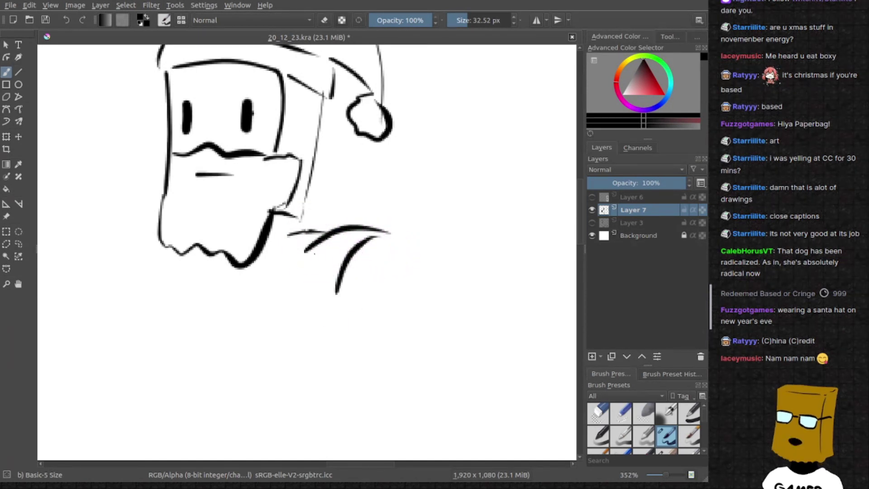
left_click_drag(305, 253, 321, 235)
left_click_drag(359, 291, 338, 290)
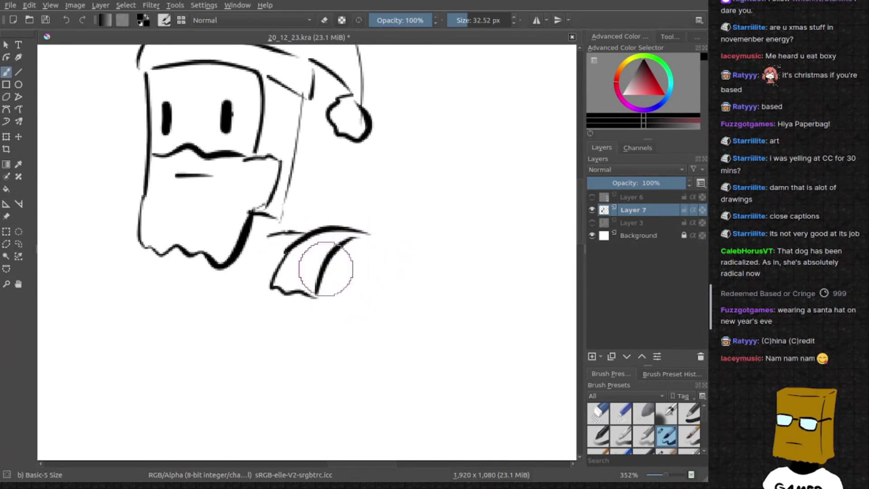
key("ctrl+z")
key("ctrl+z")
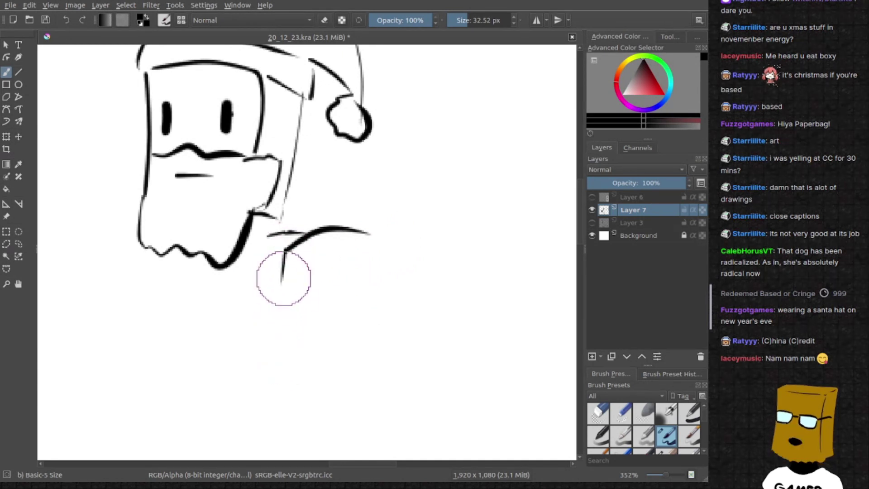
left_click_drag(304, 234, 282, 276)
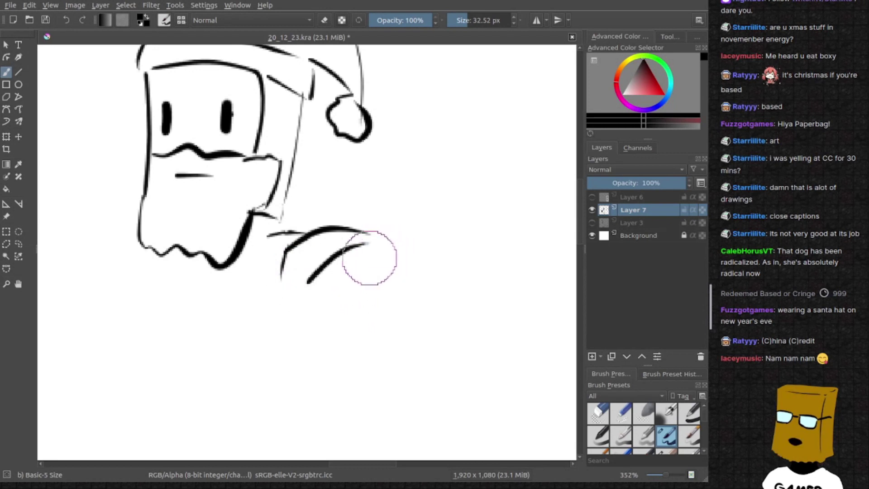
left_click_drag(317, 270, 373, 241)
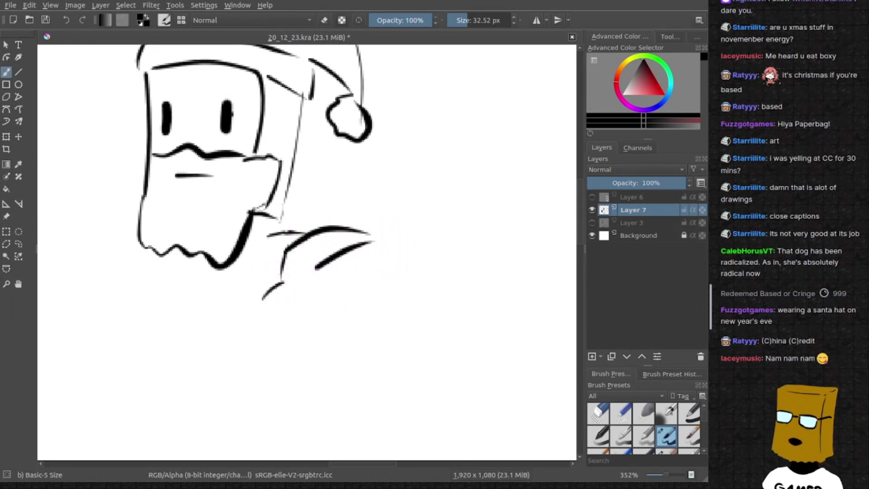
left_click_drag(281, 276, 291, 289)
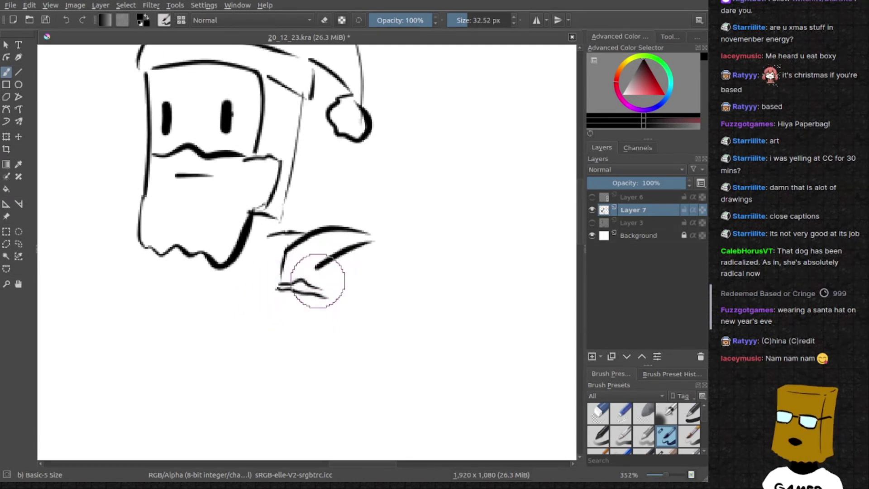
Add a thick vertical stroke and a long line hanging below the cuff
mouse_move(313, 271)
left_mouse_down()
mouse_move(316, 295)
mouse_move(318, 287)
left_mouse_up()
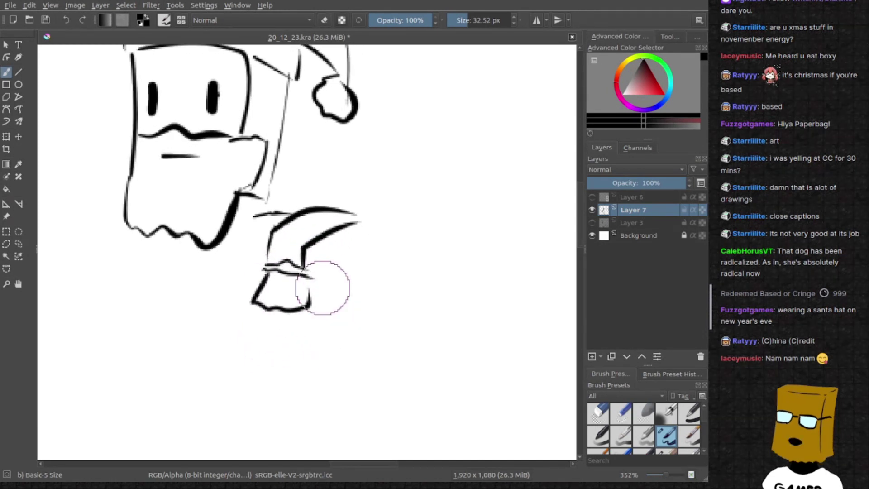
left_click_drag(318, 302, 304, 282)
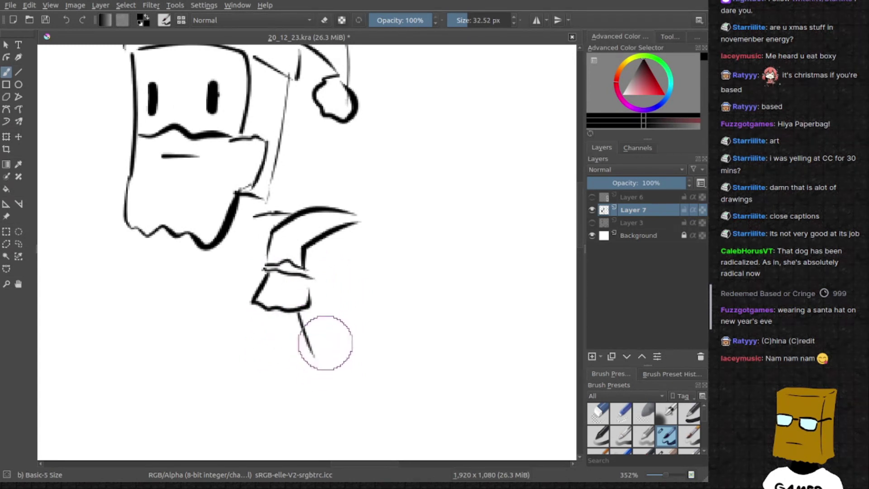
left_click_drag(301, 313, 304, 379)
Draw the second hanging leg line and fill its foot into a solid black boot, undoing the last thickening stroke
left_click_drag(313, 309, 320, 410)
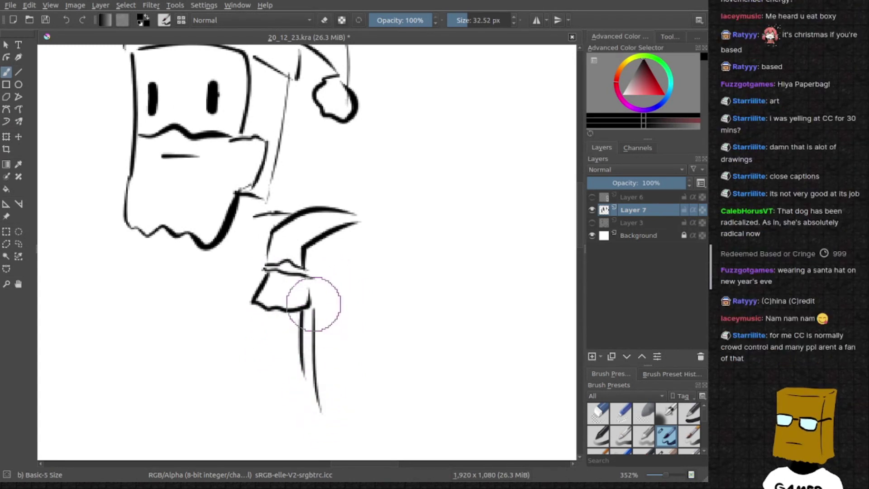
scroll(314, 303, "down", 2)
scroll(316, 313, "down", 1)
scroll(316, 319, "down", 1)
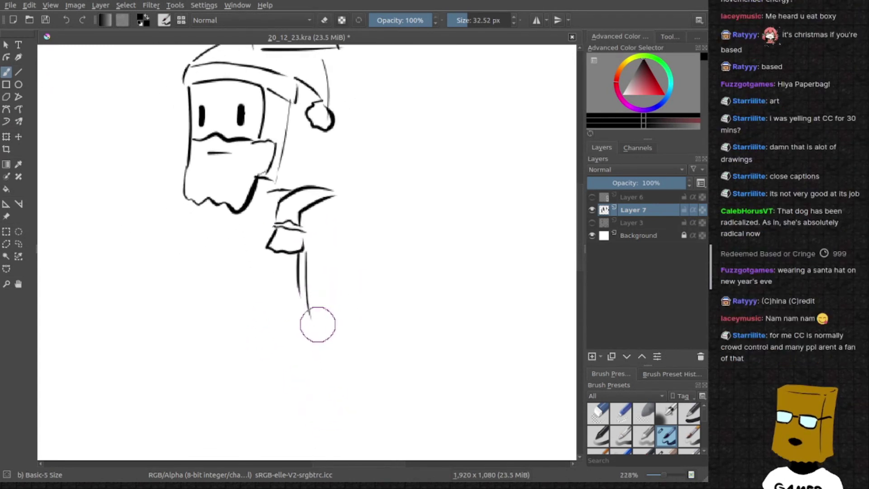
scroll(309, 339, "up", 1)
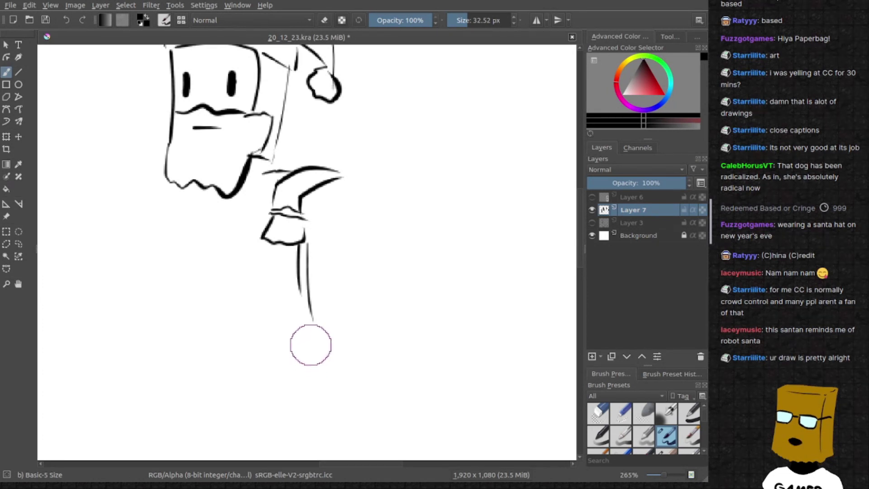
mouse_move(309, 343)
left_mouse_down()
mouse_move(289, 350)
mouse_move(316, 340)
left_mouse_up()
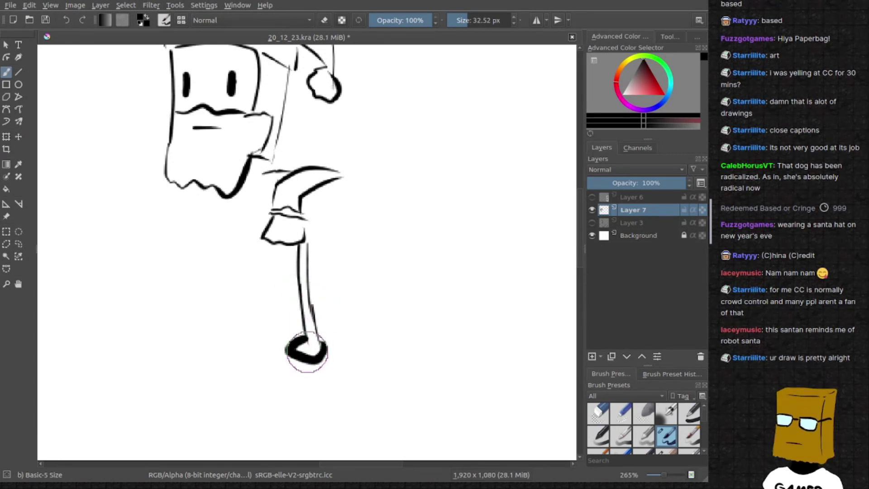
left_click_drag(307, 351, 324, 350)
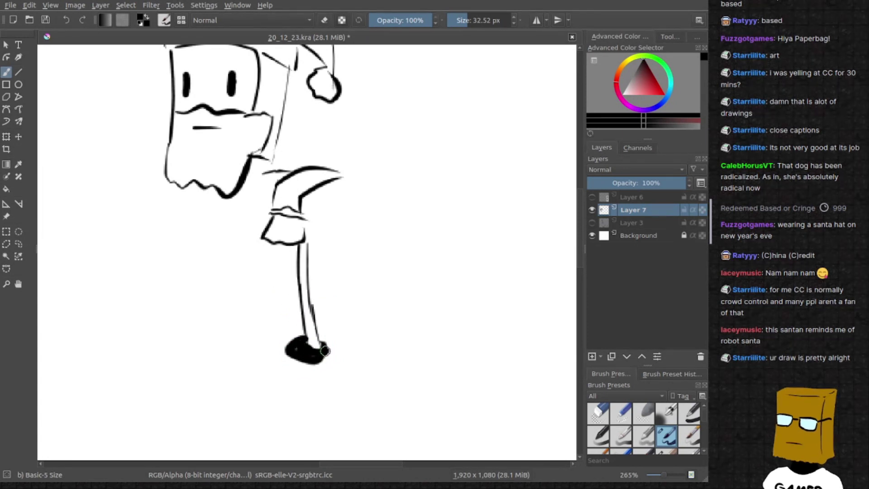
left_click_drag(310, 357, 302, 354)
left_click_drag(302, 358, 323, 372)
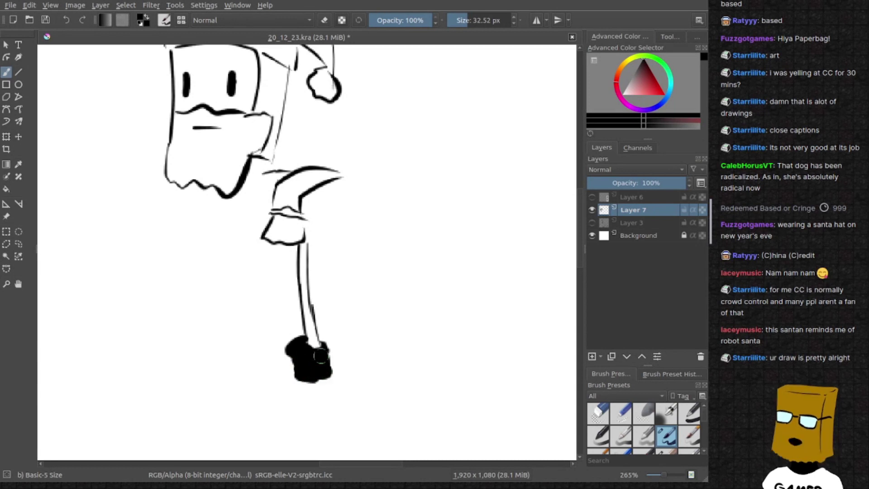
left_click_drag(331, 341, 337, 346)
left_click_drag(365, 319, 350, 342)
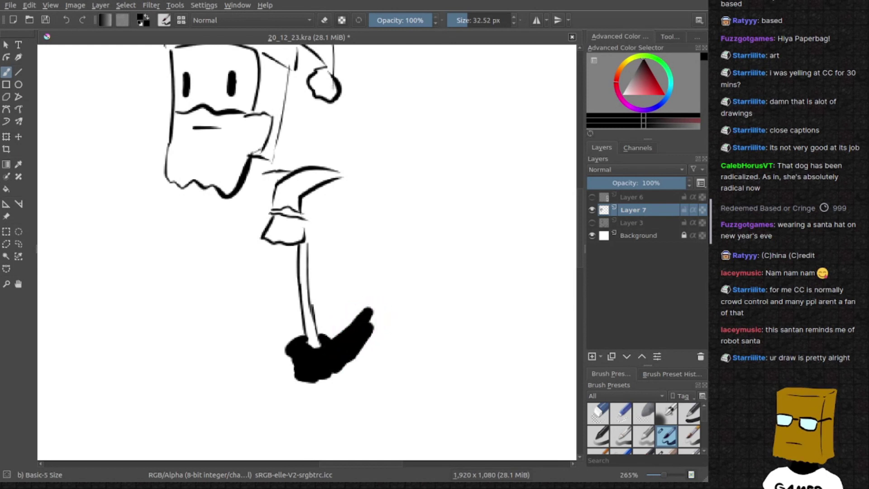
key("ctrl+z")
key("ctrl+z")
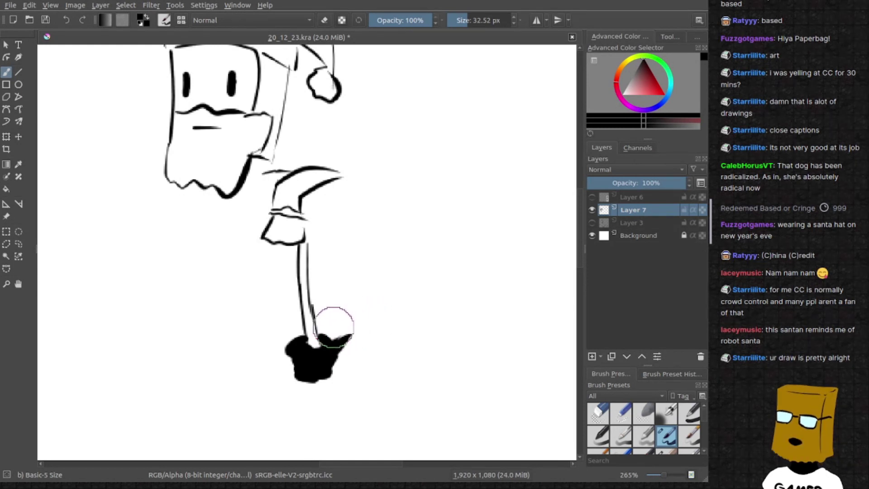
Fill the foot's upper right, toggling eraser mode and undoing a stray curve
left_click_drag(360, 353, 328, 325)
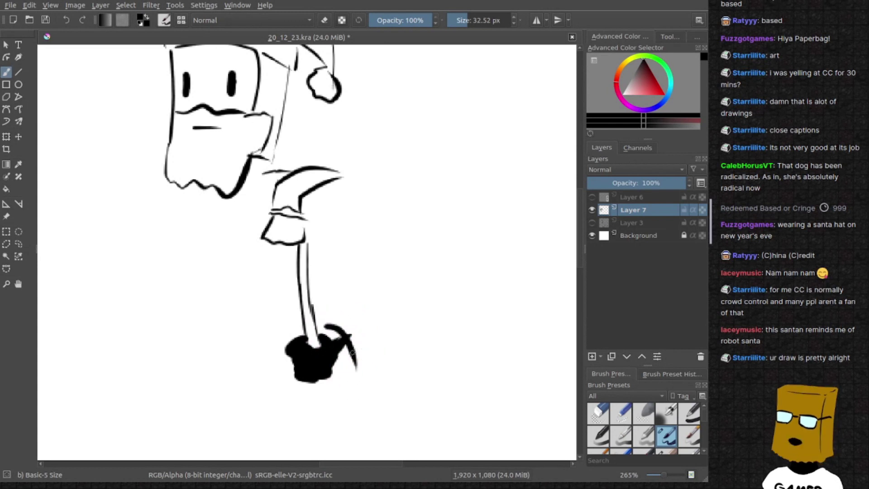
key("e")
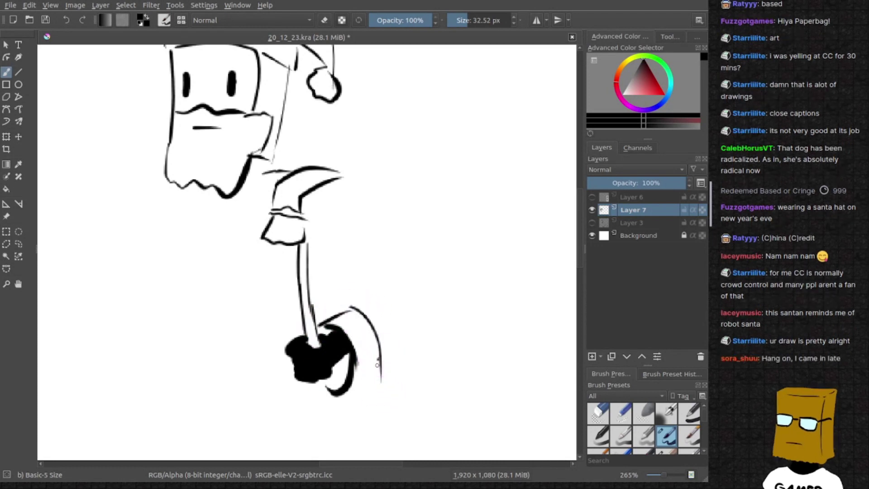
key("ctrl+z")
mouse_move(373, 318)
left_mouse_down()
mouse_move(346, 326)
mouse_move(330, 307)
mouse_move(338, 379)
left_mouse_up()
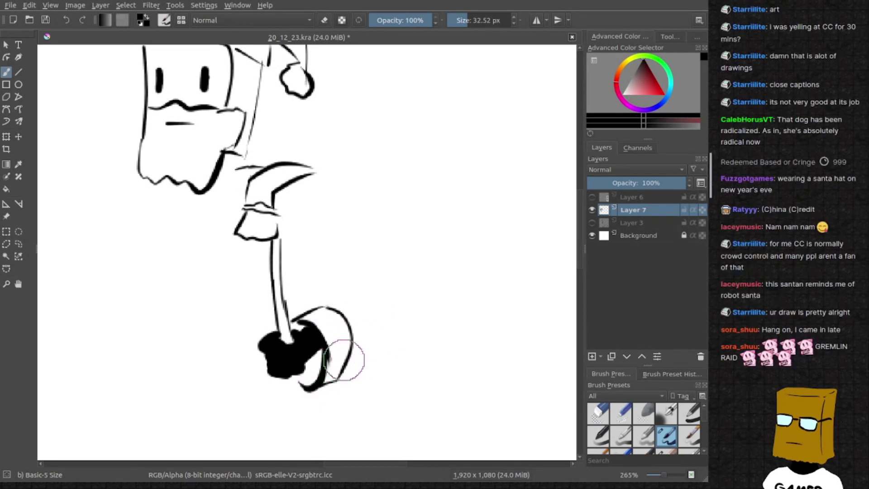
Sketch the short diagonal beside the leg and the long outer curve of the arm
left_click_drag(355, 355, 344, 381)
left_click_drag(319, 331, 350, 310)
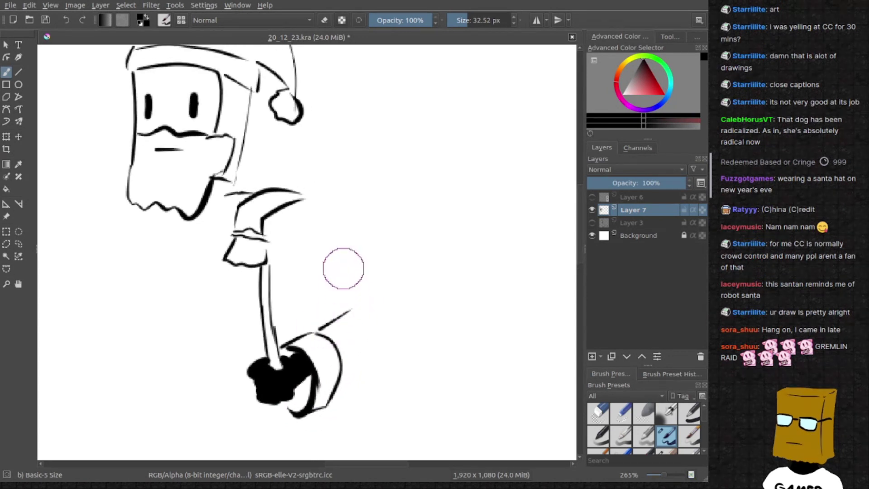
left_click_drag(321, 210, 372, 275)
key("ctrl+z")
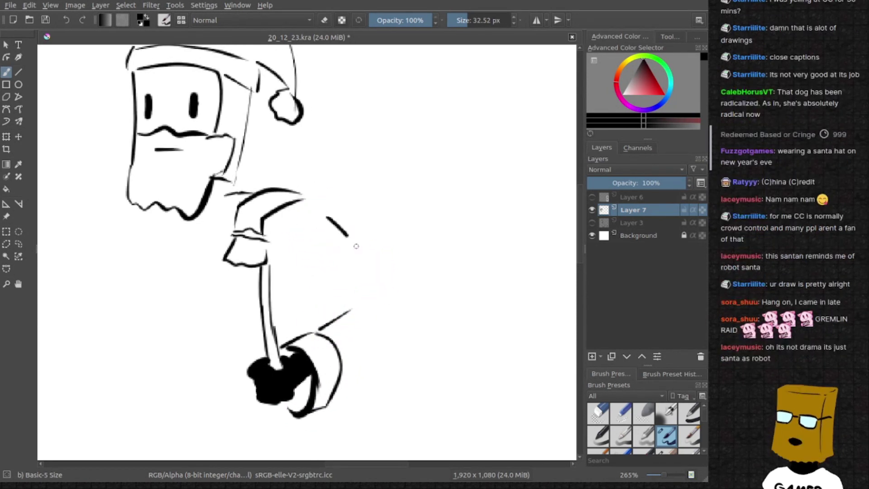
left_click_drag(342, 231, 382, 297)
key("ctrl+z")
left_click_drag(322, 207, 384, 336)
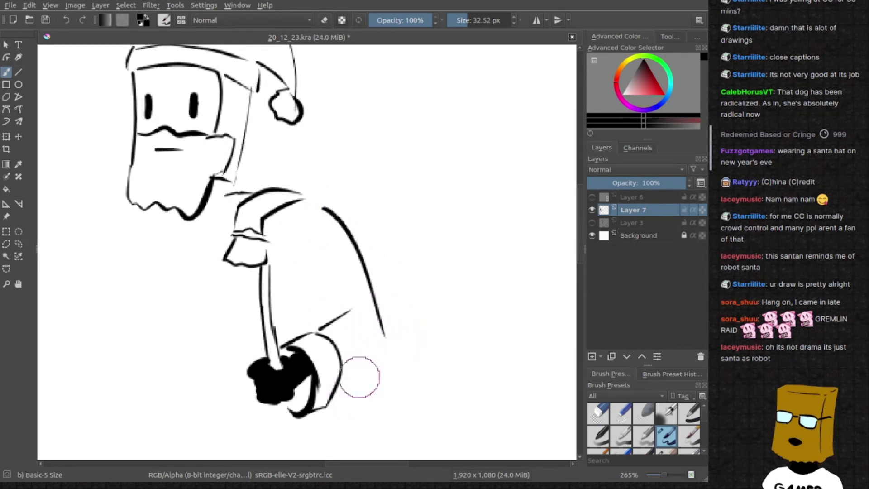
left_click_drag(333, 405, 381, 334)
Extend the short diagonal below the arm, then undo the arm outline strokes
left_click_drag(211, 119, 279, 194)
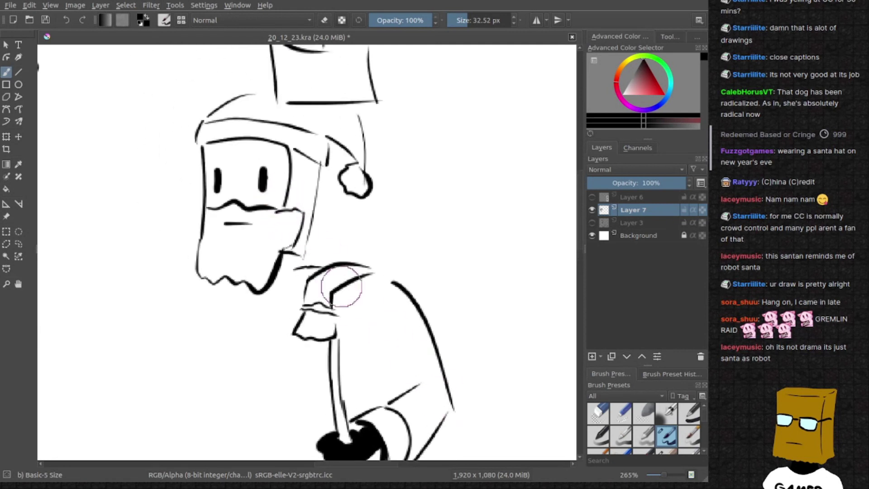
left_click_drag(364, 344, 388, 401)
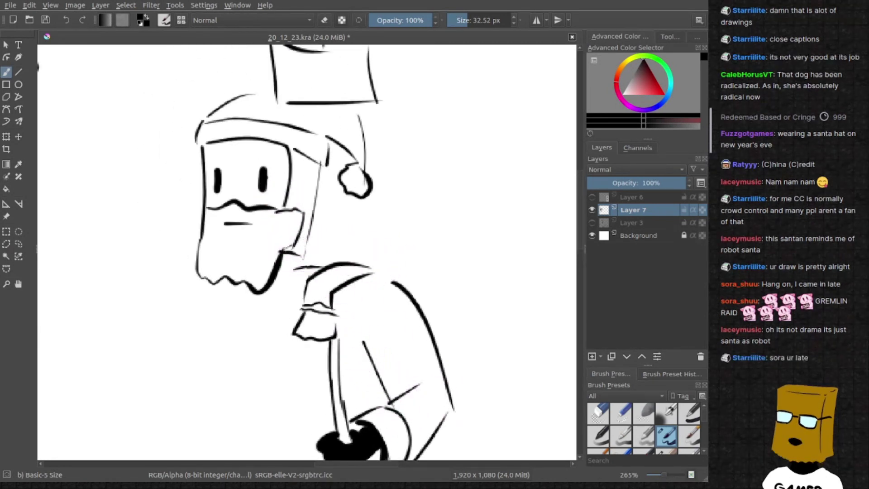
left_click_drag(319, 353, 360, 285)
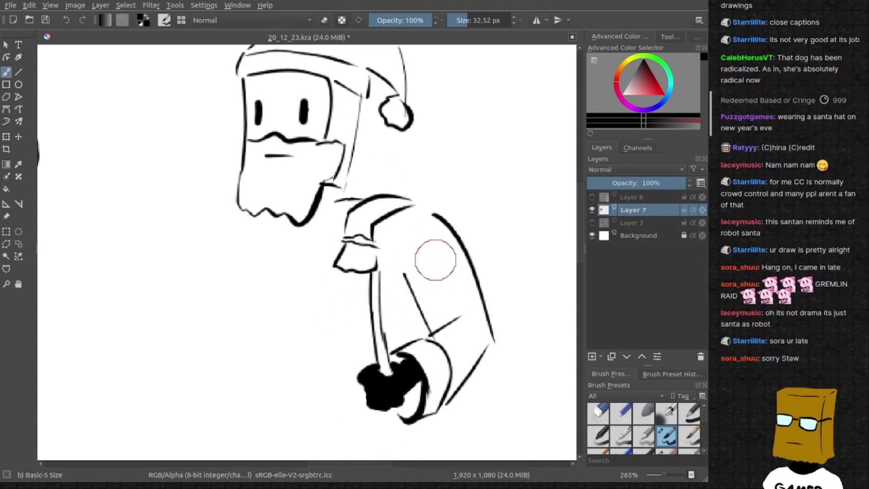
left_click_drag(423, 260, 408, 265)
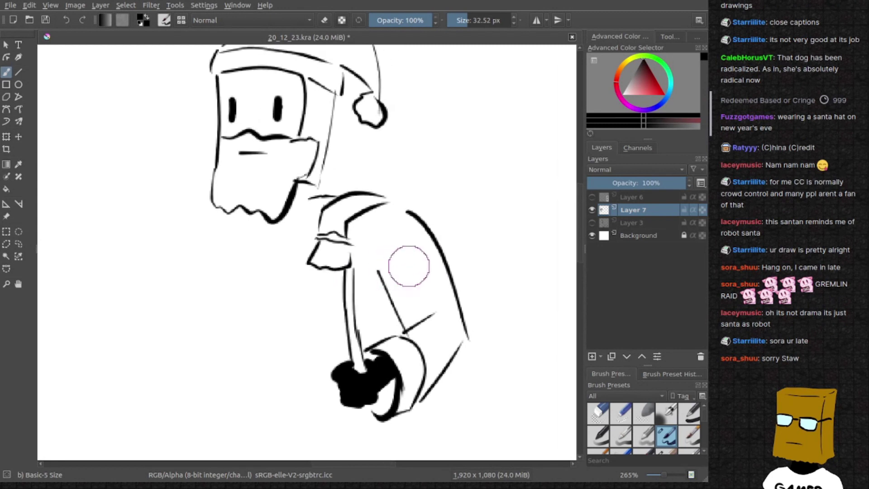
key("ctrl+z")
key("ctrl+z")
key("ctrl+z")
key("ctrl+z")
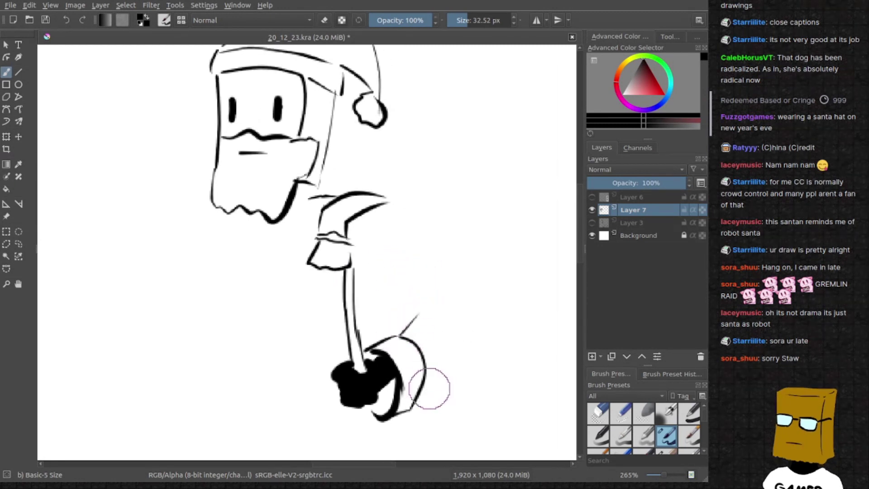
Draw the sleeve outline up from the cuff and retry the sleeve diagonal as a curve
left_click_drag(409, 409, 460, 326)
mouse_move(412, 307)
left_mouse_down()
mouse_move(379, 257)
mouse_move(406, 318)
left_mouse_up()
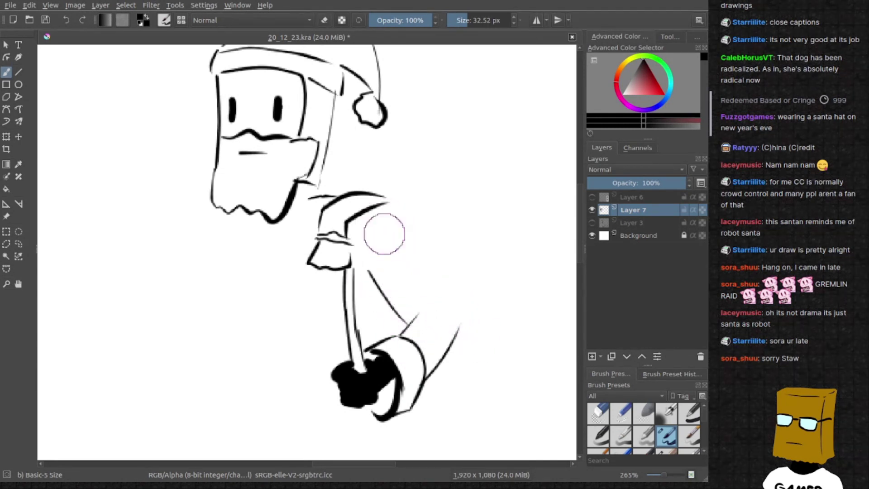
left_click_drag(379, 214, 478, 356)
key("ctrl+z")
mouse_move(380, 216)
left_mouse_down()
mouse_move(460, 326)
mouse_move(455, 321)
left_mouse_up()
key("ctrl+z")
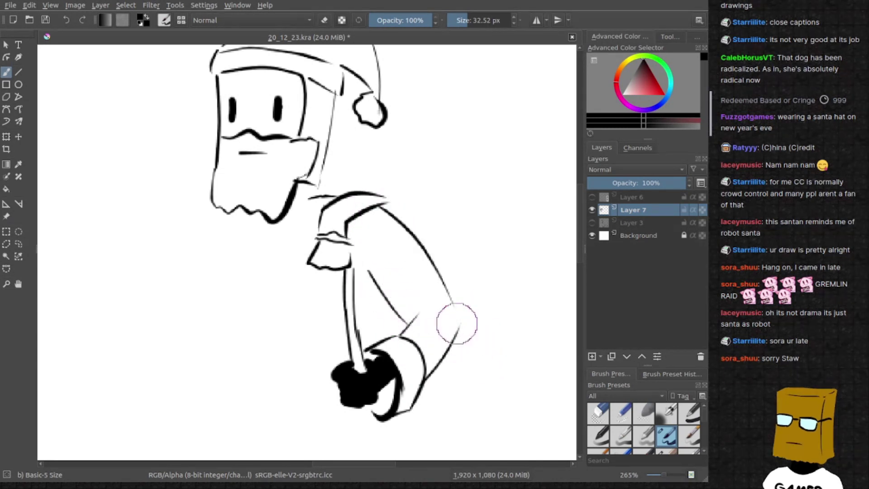
key("ctrl+z")
Retry the curved sleeve-top line and redraw the lower sack arc ending at the cuff
mouse_move(364, 195)
left_mouse_down()
mouse_move(466, 255)
mouse_move(462, 292)
left_mouse_up()
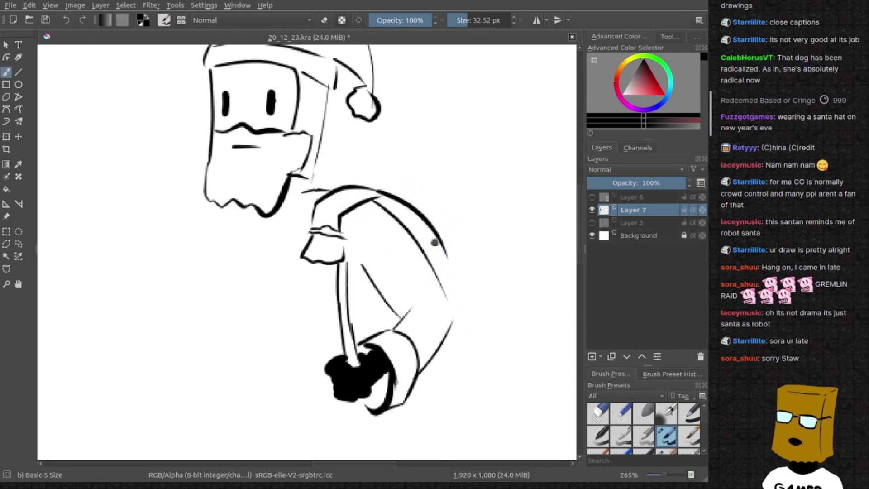
key("ctrl+z")
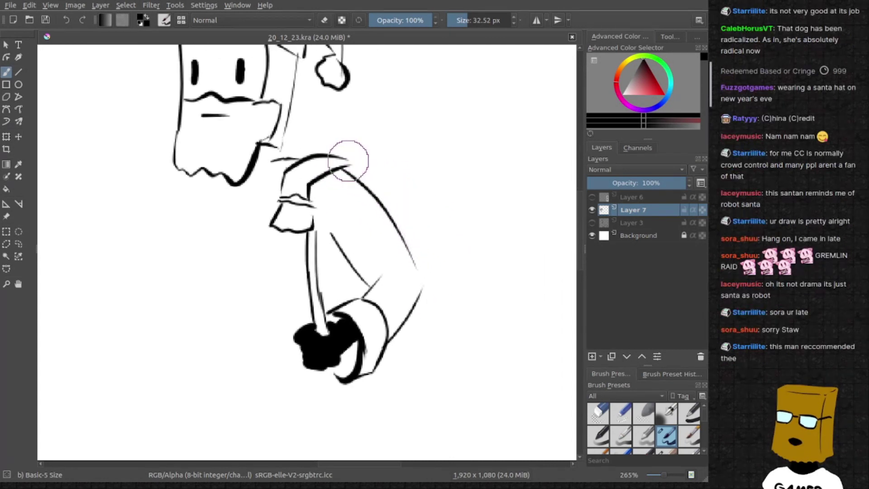
left_click_drag(356, 163, 425, 178)
key("ctrl+z")
left_click_drag(350, 164, 445, 221)
key("ctrl+z")
mouse_move(353, 158)
left_mouse_down()
mouse_move(463, 230)
mouse_move(473, 275)
mouse_move(435, 319)
left_mouse_up()
key("ctrl+z")
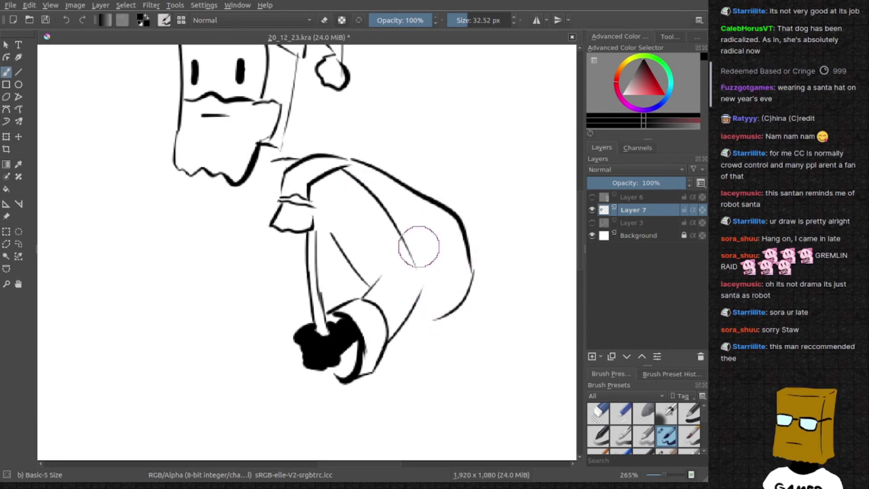
key("ctrl+z")
left_click_drag(474, 275, 410, 323)
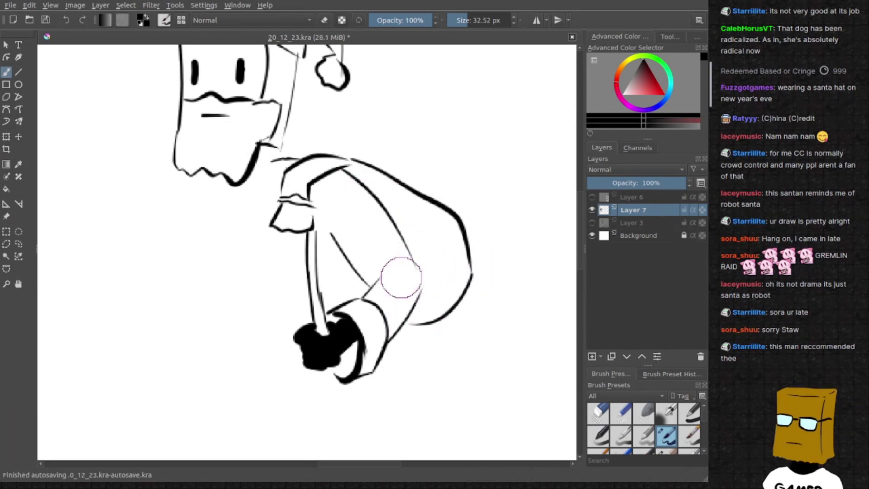
scroll(396, 216, "up", 1)
scroll(396, 216, "up", 1)
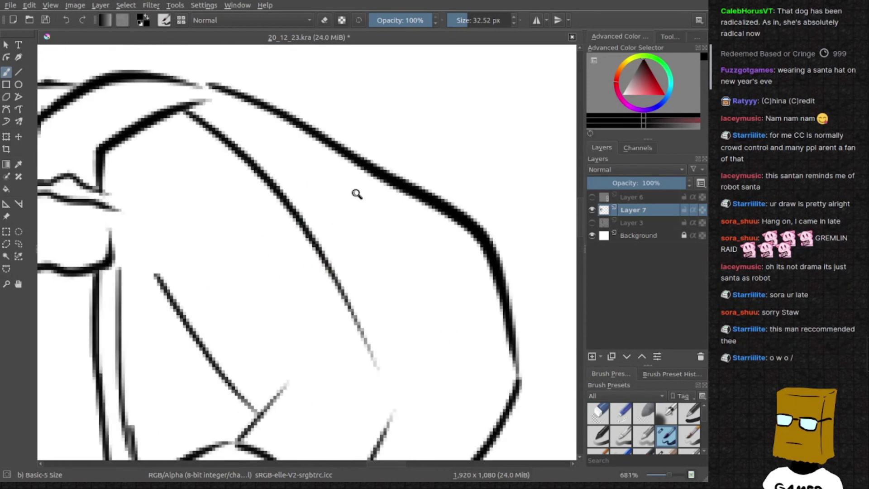
scroll(355, 195, "up", 1)
Brush the letters C, O, A, L across the sack, then rotate the view upright
left_click_drag(299, 178, 371, 204)
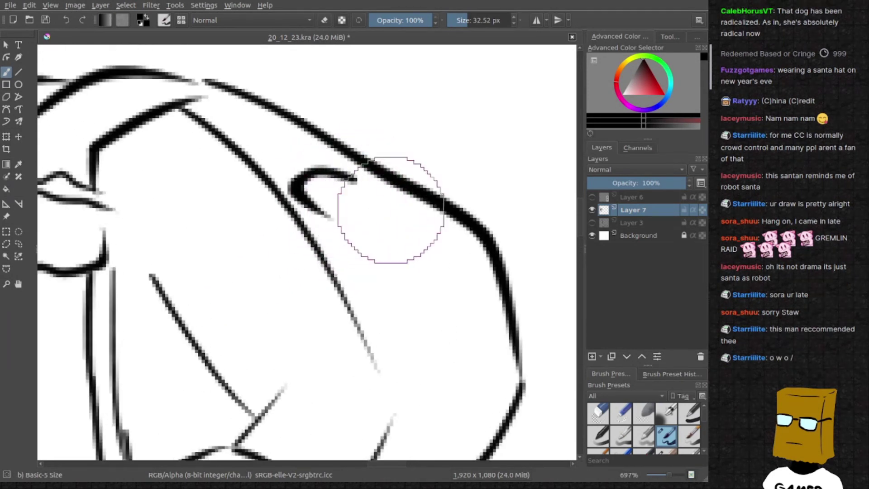
mouse_move(325, 168)
left_mouse_down()
mouse_move(265, 197)
mouse_move(286, 201)
left_mouse_up()
key("ctrl+z")
left_click_drag(313, 261, 365, 264)
left_click_drag(327, 241, 359, 241)
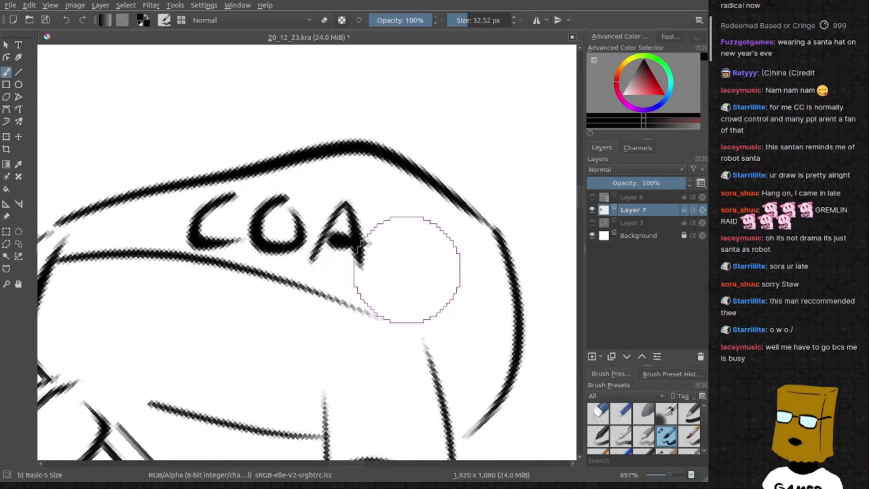
left_click_drag(401, 217, 431, 278)
key("ctrl+z")
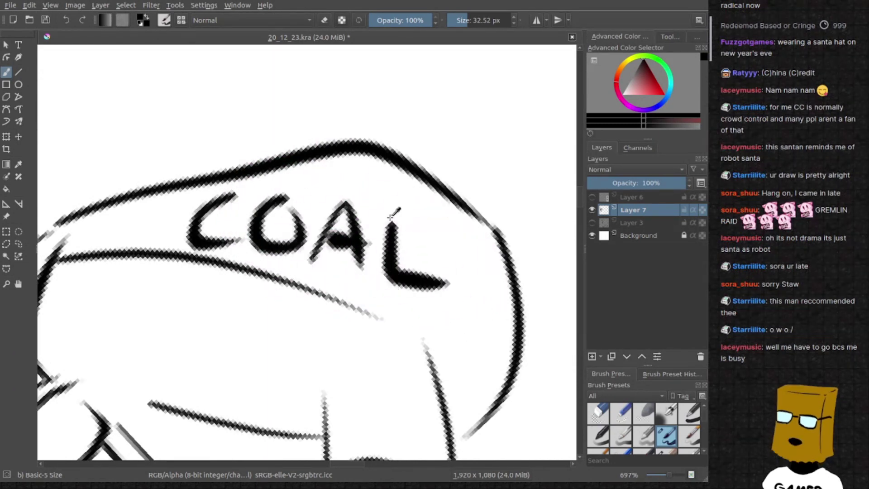
scroll(371, 235, "down", 5)
left_click_drag(370, 235, 369, 279)
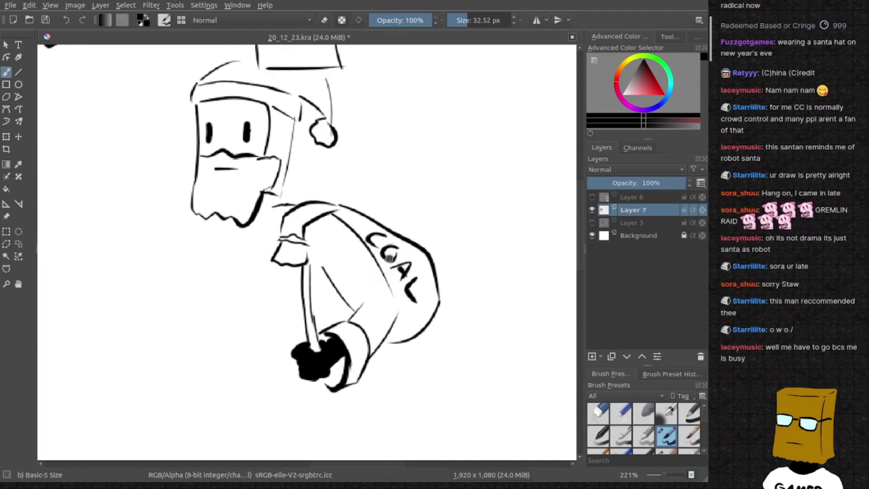
scroll(350, 292, "up", 2)
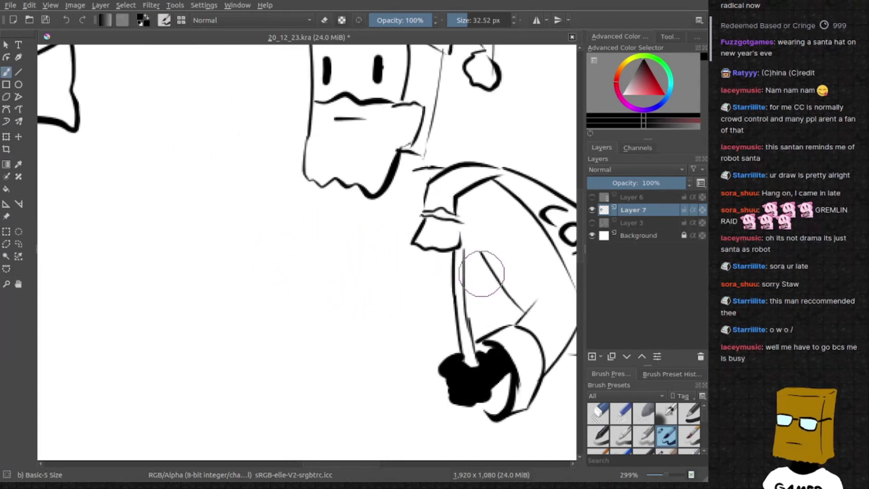
Darken the arm line, add chin-to-shoulder lines, and draw the left and inner leg lines
left_click_drag(482, 263, 519, 309)
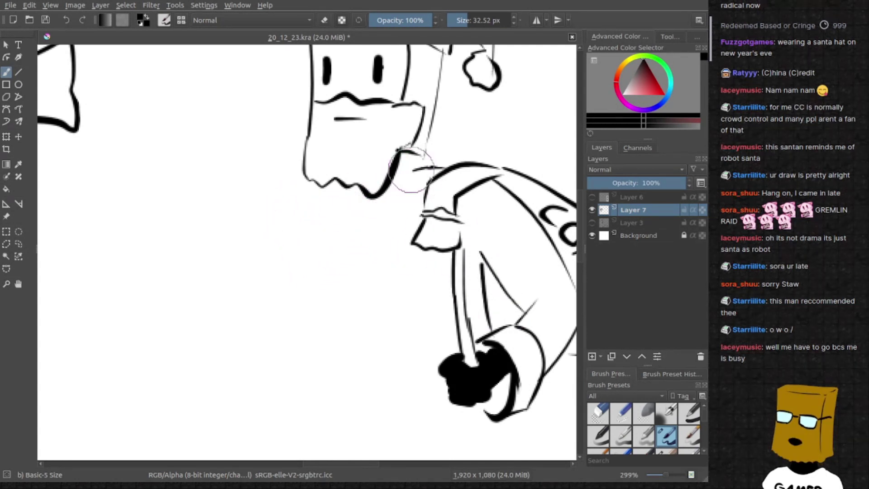
left_click_drag(418, 166, 353, 208)
mouse_move(431, 190)
left_mouse_down()
mouse_move(374, 227)
mouse_move(373, 343)
left_mouse_up()
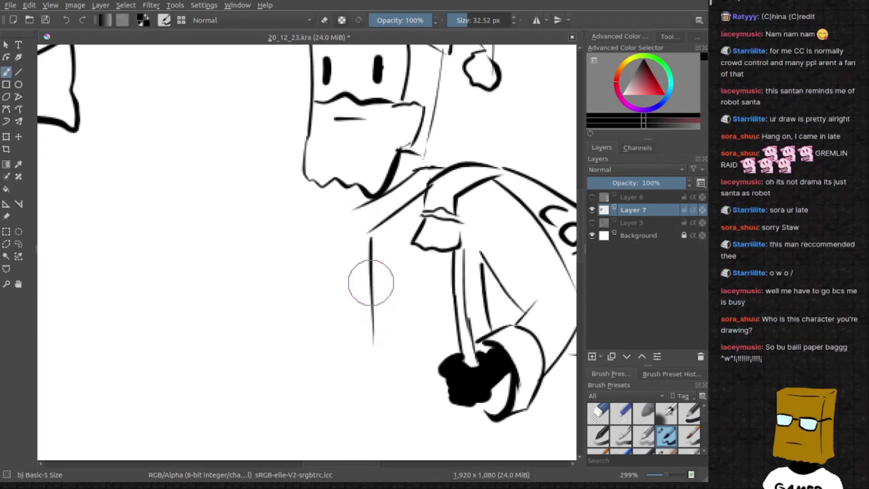
scroll(349, 298, "down", 3)
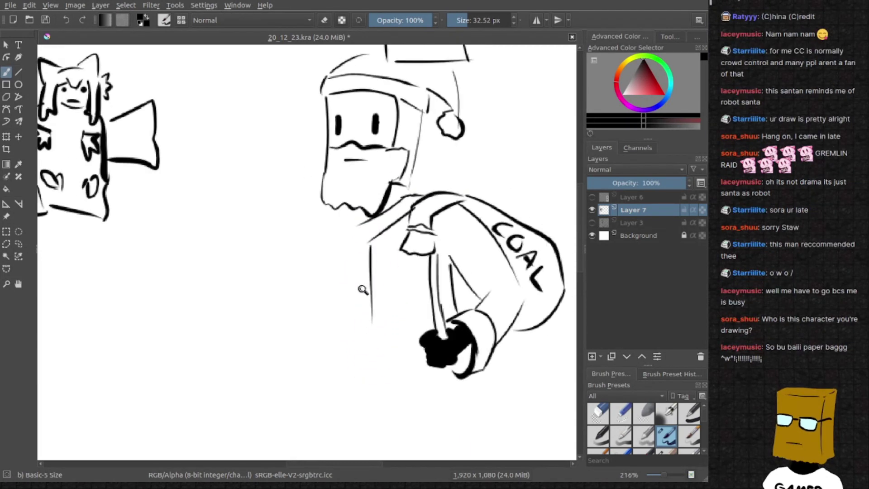
scroll(350, 298, "up", 1)
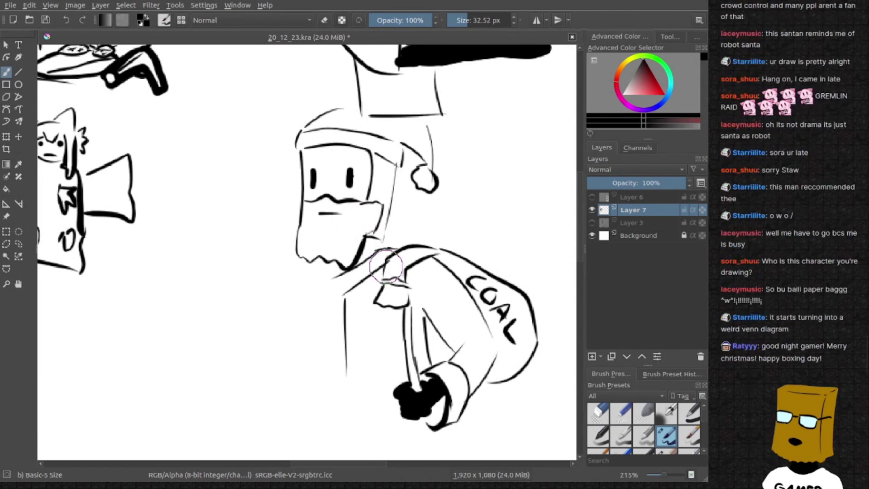
scroll(333, 323, "up", 1)
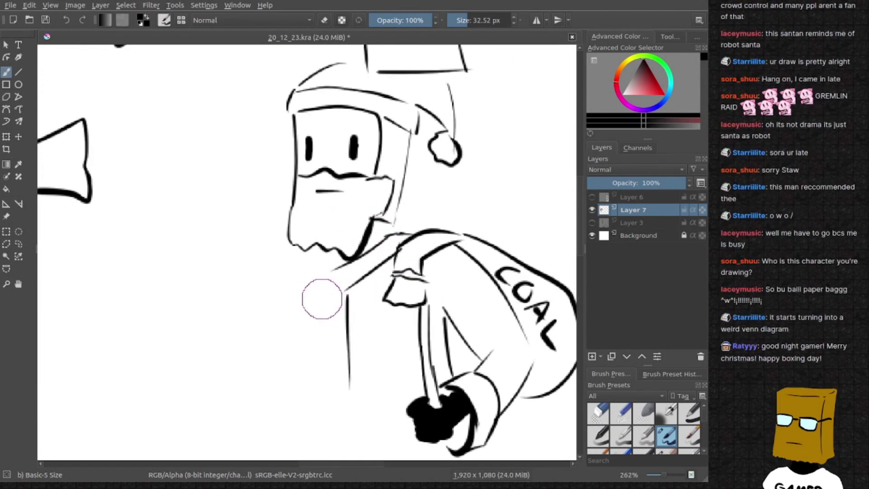
left_click_drag(326, 278, 332, 403)
key("ctrl+z")
left_click_drag(328, 272, 337, 416)
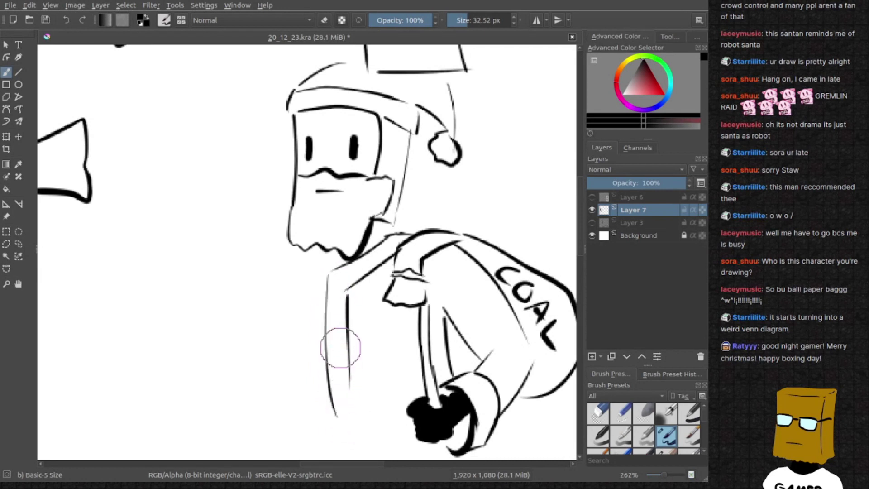
left_click_drag(350, 367, 360, 429)
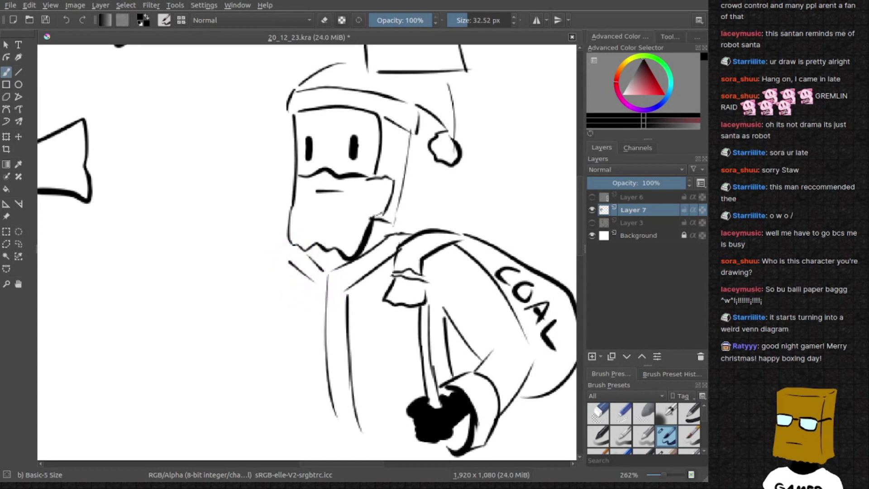
Lengthen the left leg line, remove the stray shoulder stroke, and outline the coat's left edge
left_click_drag(284, 246, 312, 275)
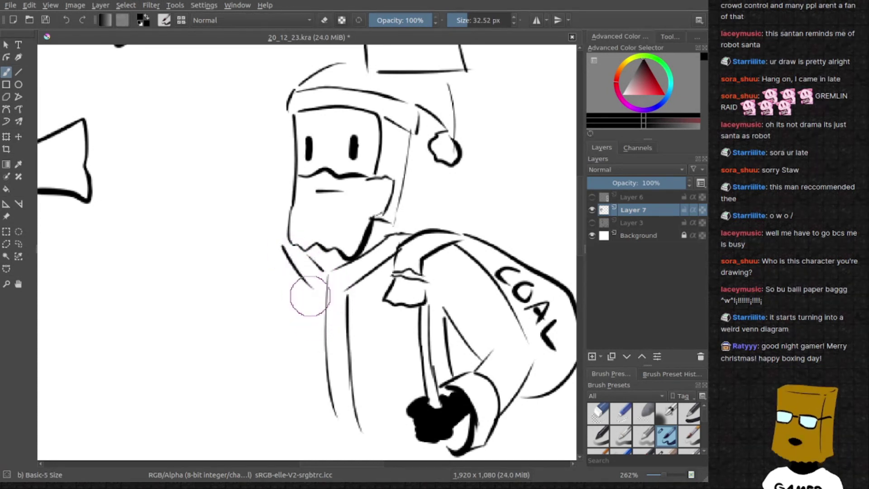
scroll(310, 297, "down", 2)
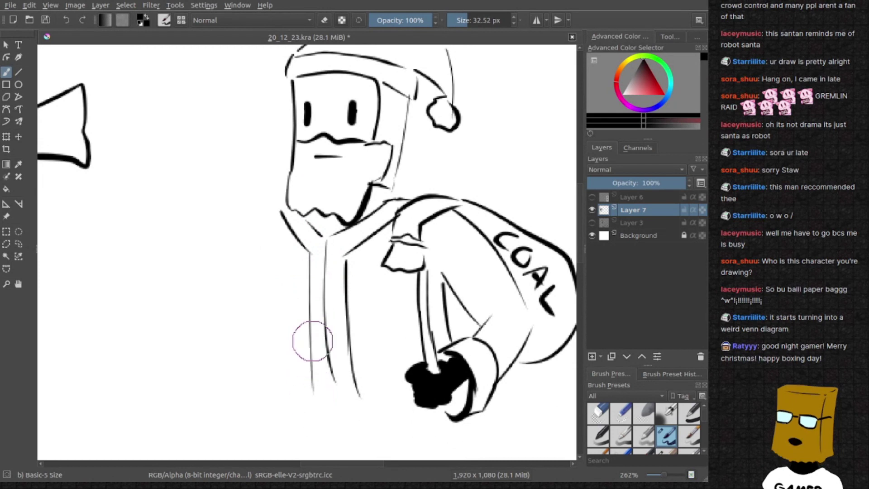
left_click_drag(306, 261, 315, 390)
scroll(310, 248, "up", 3)
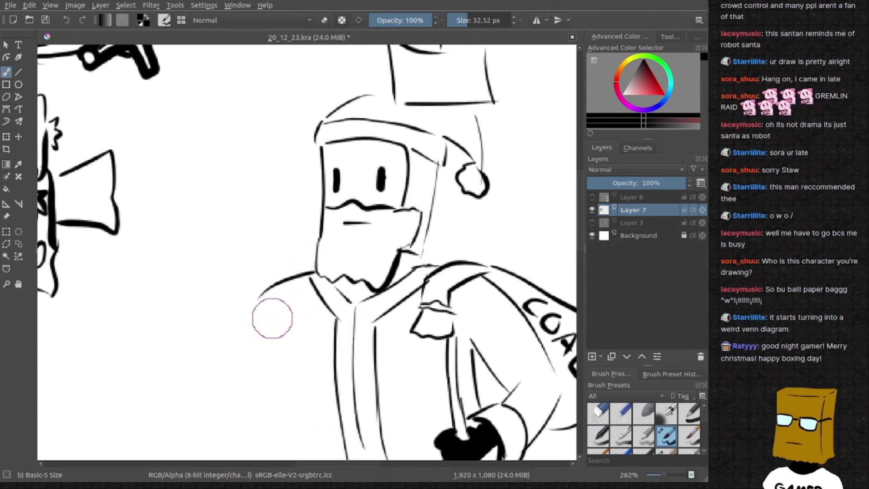
key("ctrl+z")
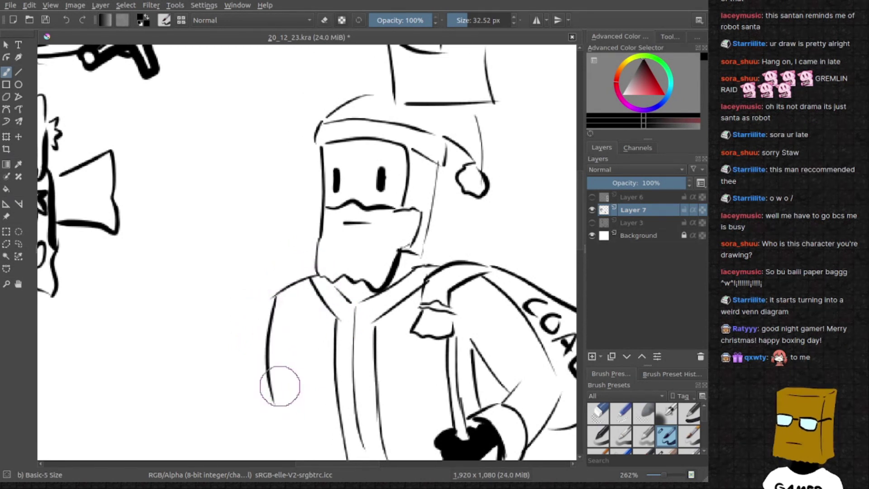
left_click_drag(278, 371, 297, 299)
left_click_drag(294, 231, 267, 374)
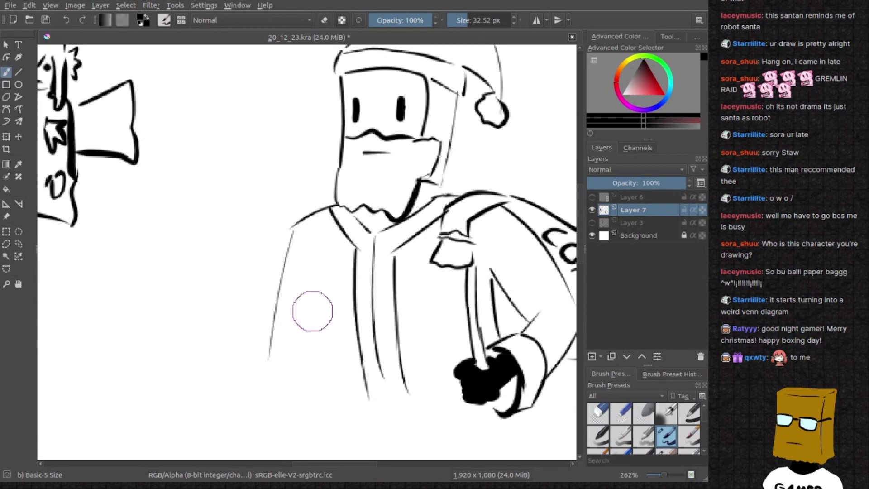
mouse_move(274, 344)
left_mouse_down()
mouse_move(308, 308)
mouse_move(199, 305)
mouse_move(236, 322)
mouse_move(330, 307)
mouse_move(259, 331)
left_mouse_up()
scroll(311, 320, "down", 4)
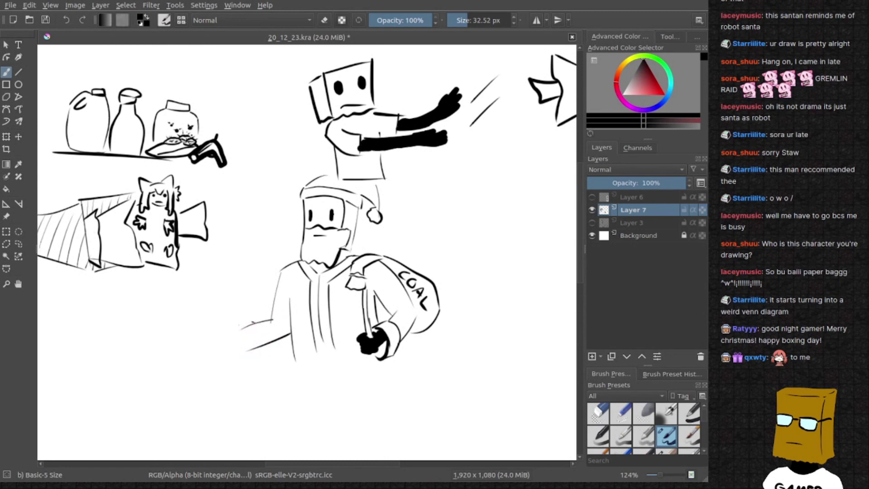
scroll(280, 322, "up", 1)
scroll(294, 330, "up", 2)
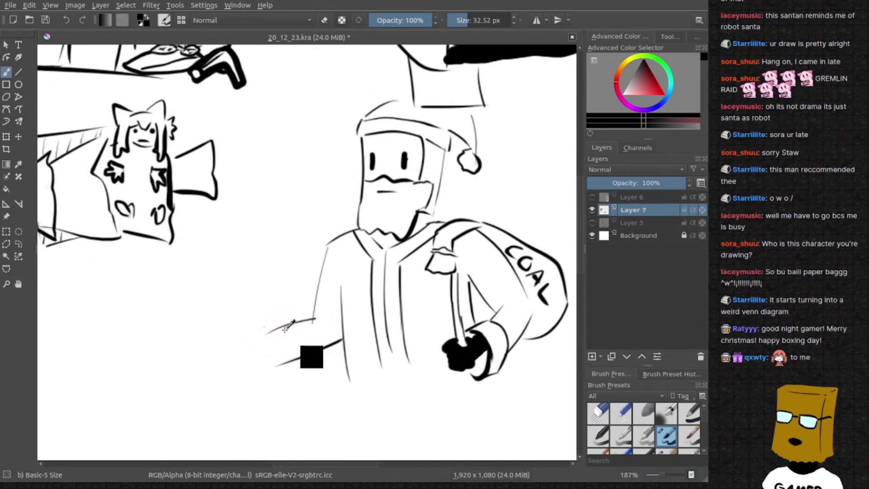
Extend the arm's curved line, then try curved end strokes and undo them
left_click_drag(232, 278, 262, 271)
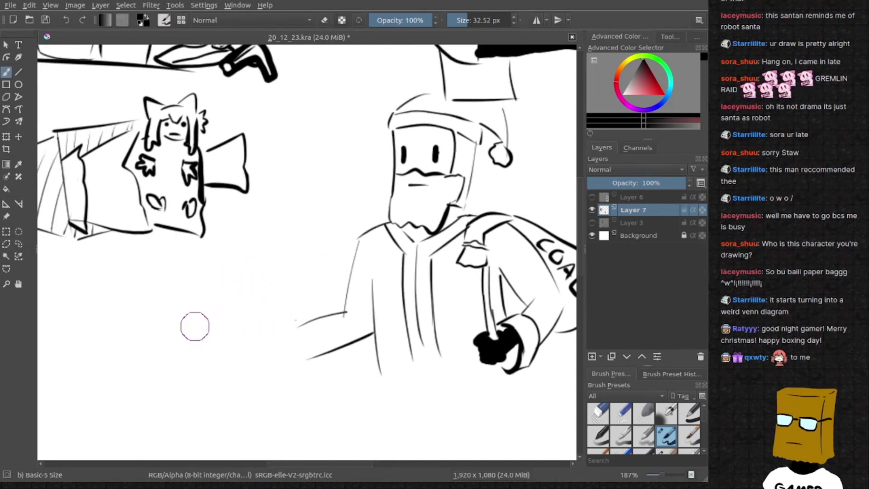
left_click_drag(309, 337, 306, 373)
left_click_drag(290, 321, 299, 282)
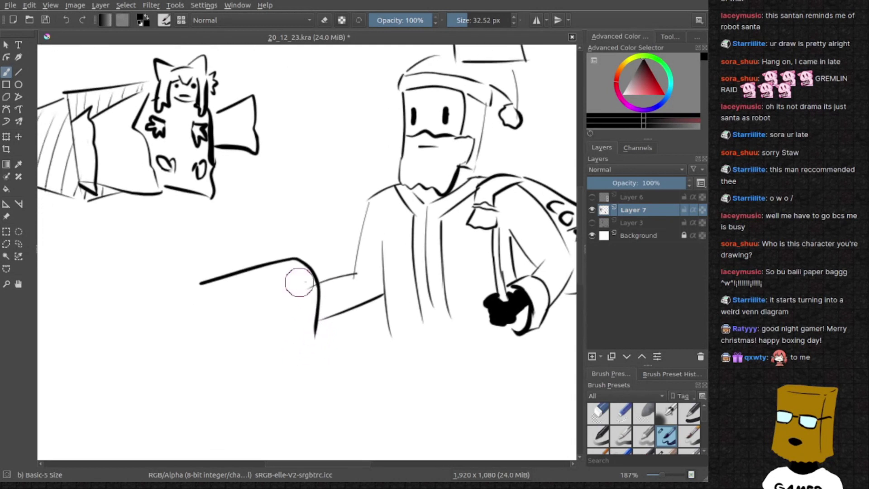
left_click_drag(204, 283, 231, 351)
key("ctrl+z")
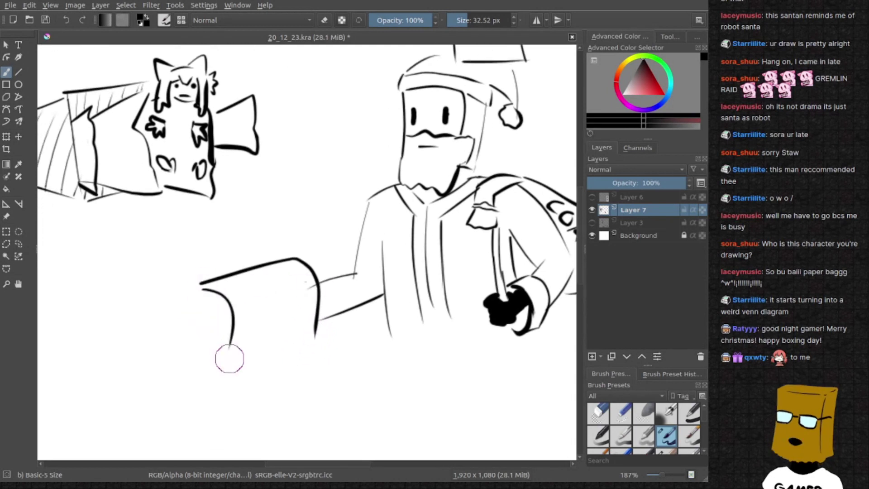
left_click_drag(203, 285, 182, 321)
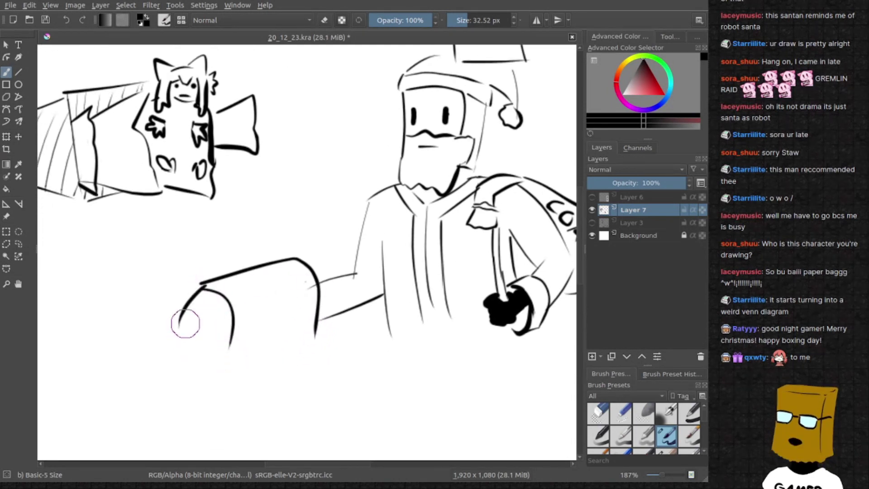
key("ctrl+z")
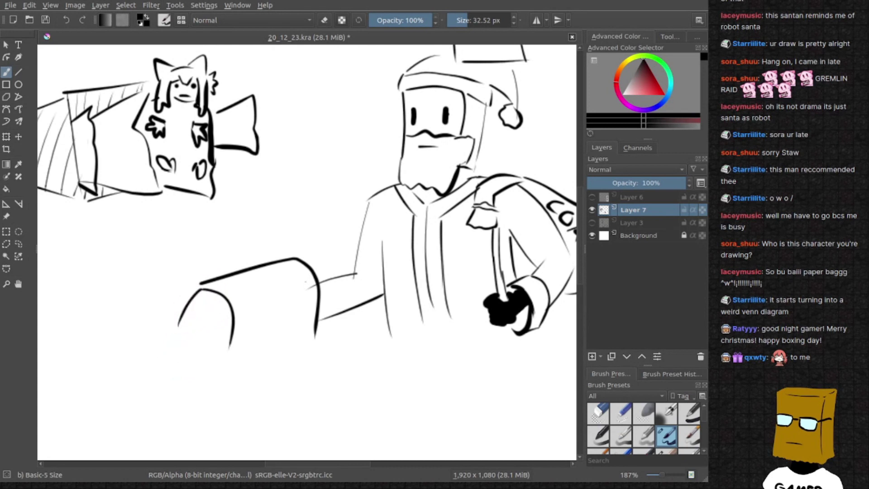
key("ctrl+z")
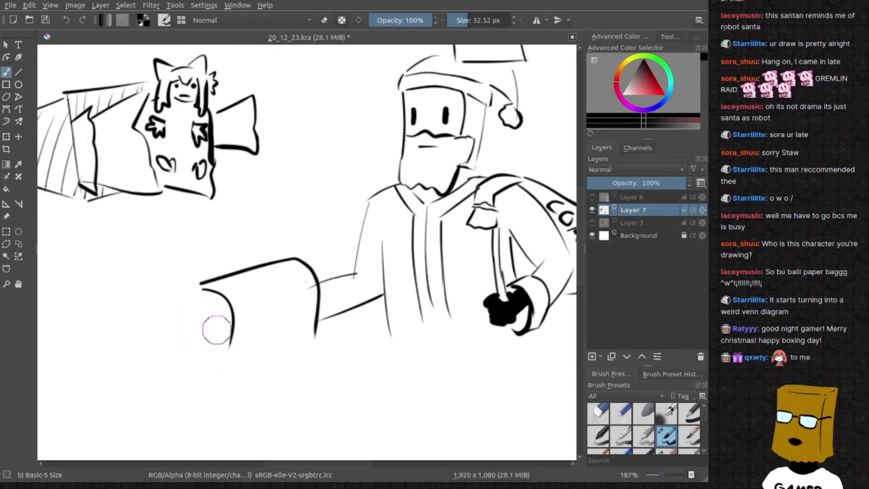
scroll(225, 359, "up", 3)
Draw the mailbox's left side and long bottom edge
left_click_drag(149, 342, 204, 237)
key("ctrl+z")
mouse_move(150, 344)
left_mouse_down()
mouse_move(190, 216)
mouse_move(225, 362)
left_mouse_up()
left_click_drag(326, 353, 262, 338)
mouse_move(198, 361)
left_mouse_down()
mouse_move(326, 331)
mouse_move(355, 302)
left_mouse_up()
key("ctrl+z")
scroll(216, 257, "up", 2)
Hand-letter the name on the box side, redrawing the x after the q
left_click_drag(229, 234, 224, 345)
mouse_move(248, 231)
left_mouse_down()
mouse_move(295, 228)
mouse_move(323, 275)
left_mouse_up()
left_click_drag(324, 235, 294, 272)
key("ctrl+z")
key("ctrl+z")
key("ctrl+z")
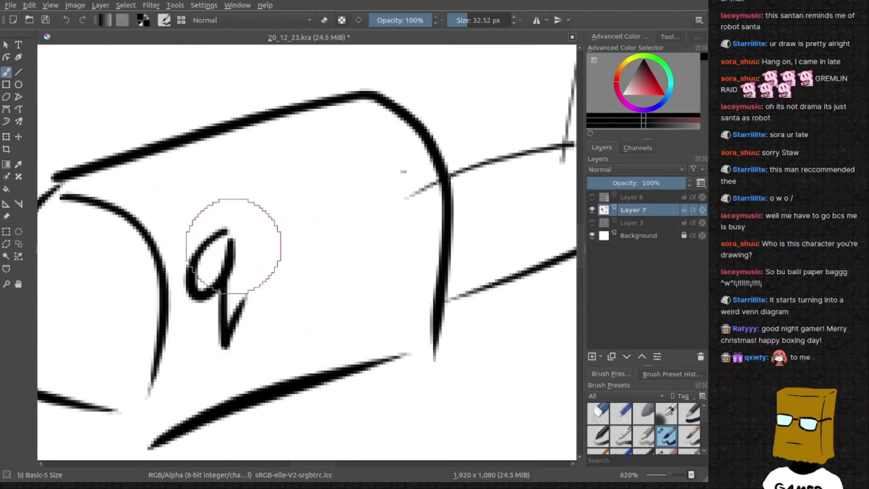
left_click_drag(238, 246, 279, 271)
left_click_drag(272, 229, 239, 292)
left_click_drag(313, 258, 320, 231)
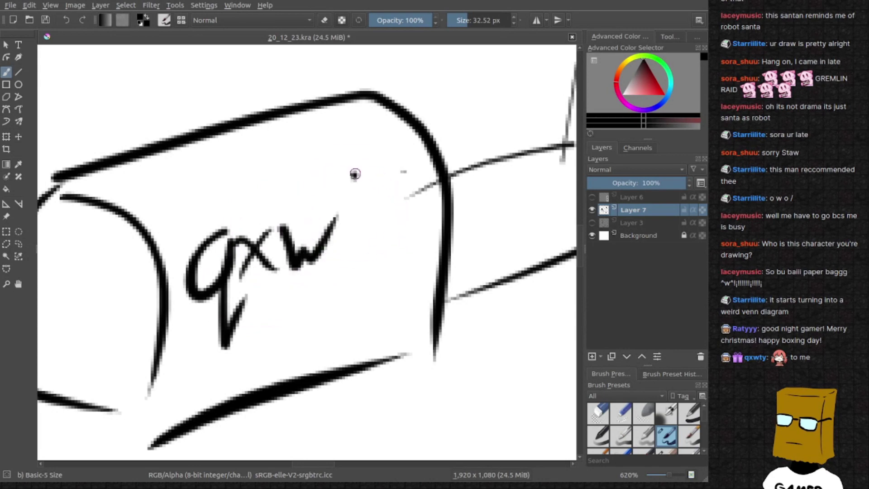
left_click_drag(353, 174, 356, 259)
left_click_drag(384, 204, 391, 252)
left_click_drag(413, 210, 348, 290)
scroll(333, 100, "down", 2)
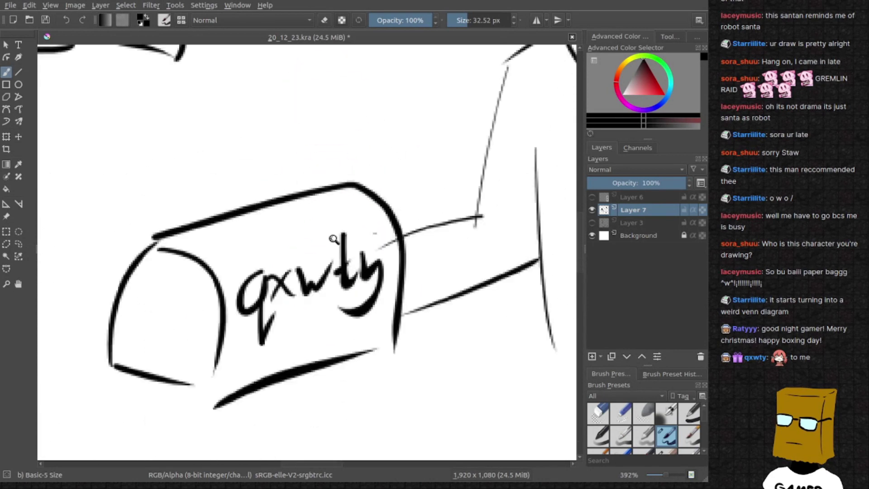
scroll(327, 175, "down", 1)
scroll(302, 214, "down", 1)
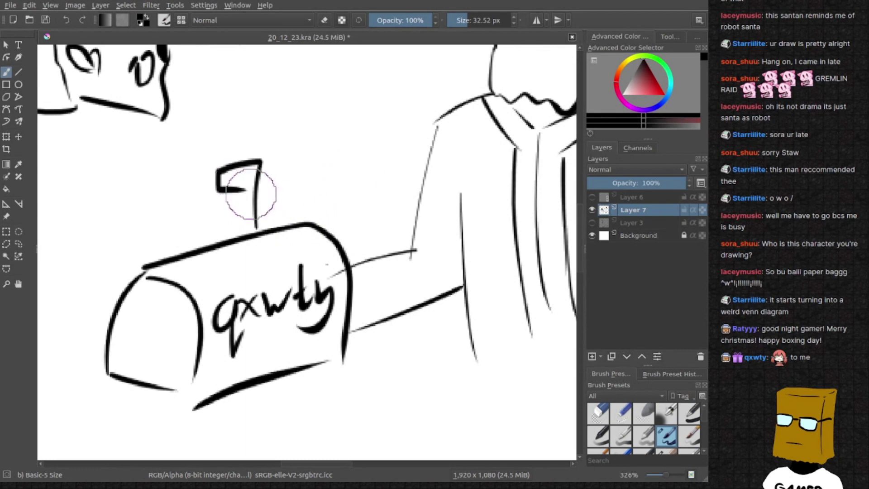
Fill the mailbox flag with diagonal hatching, then zoom out to the whole page
left_click_drag(224, 170, 254, 183)
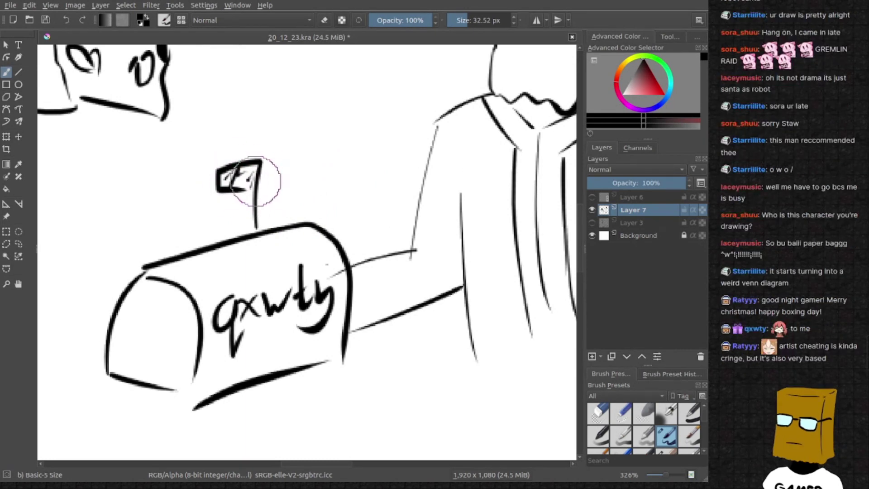
scroll(325, 277, "down", 4)
scroll(325, 276, "down", 1)
scroll(287, 238, "up", 3)
key("ctrl+z")
key("ctrl+z")
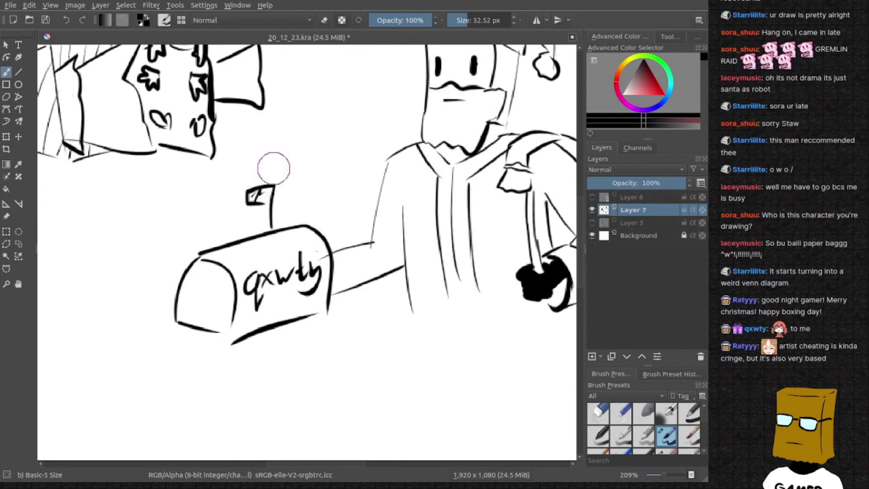
scroll(291, 155, "up", 2)
scroll(284, 152, "up", 1)
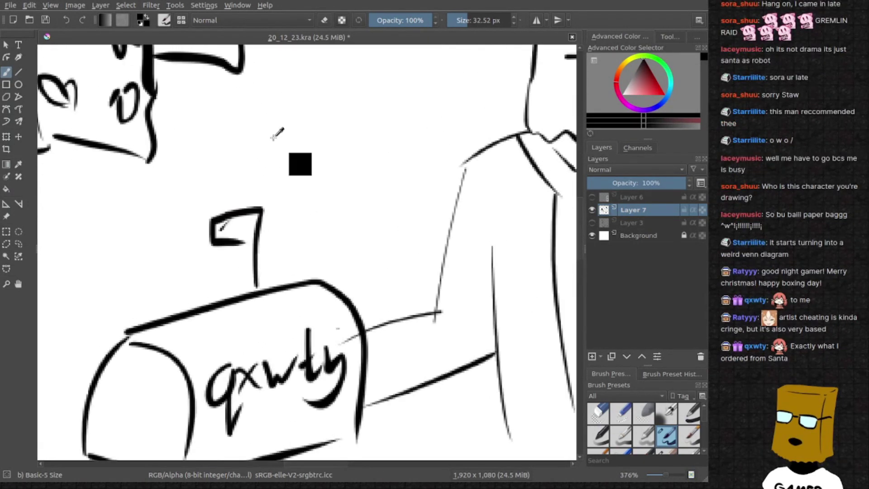
scroll(249, 165, "up", 3)
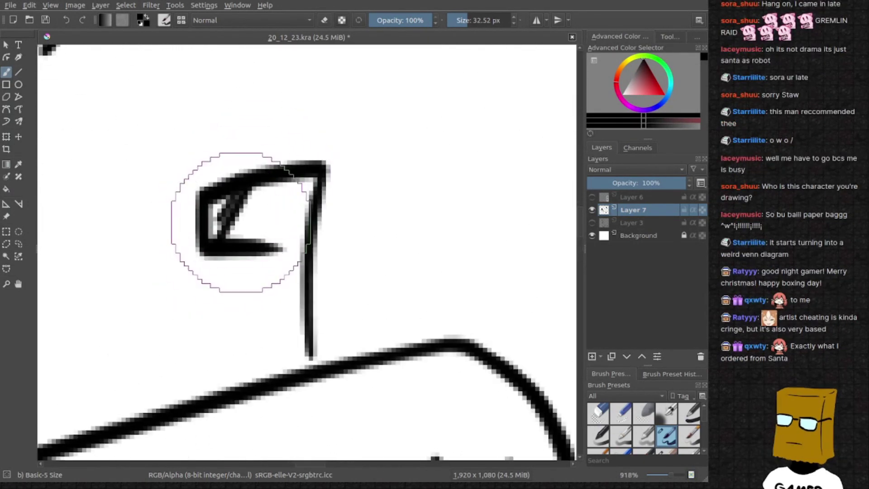
mouse_move(242, 193)
left_mouse_down()
mouse_move(218, 234)
mouse_move(247, 198)
left_mouse_up()
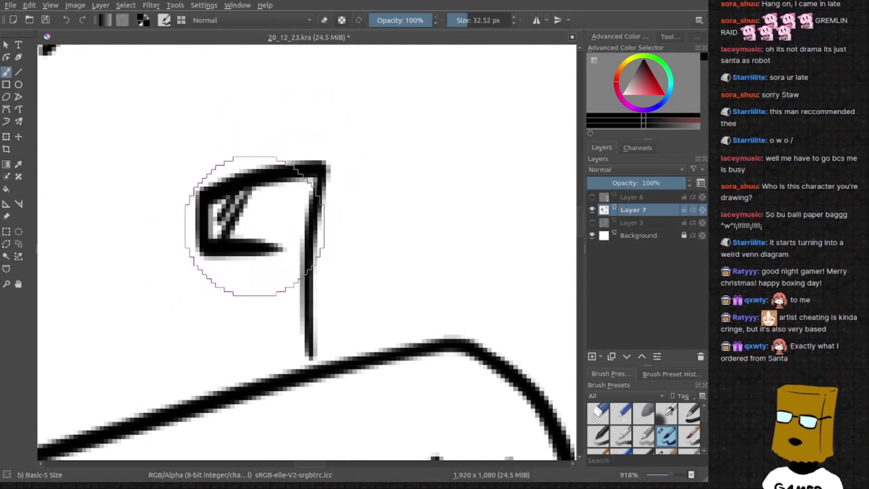
mouse_move(255, 234)
left_mouse_down()
mouse_move(272, 193)
mouse_move(292, 190)
left_mouse_up()
key("ctrl+z")
key("ctrl+z")
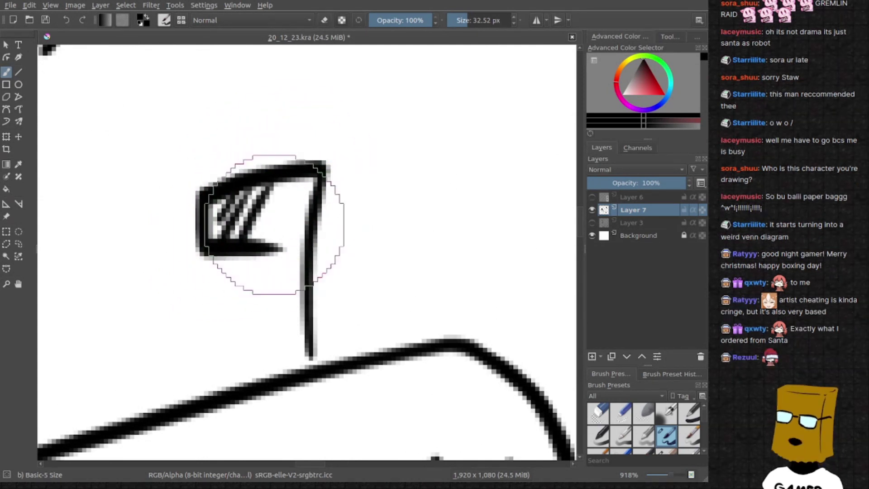
mouse_move(259, 238)
left_mouse_down()
mouse_move(275, 193)
mouse_move(302, 190)
left_mouse_up()
scroll(303, 260, "down", 2)
scroll(303, 260, "down", 2)
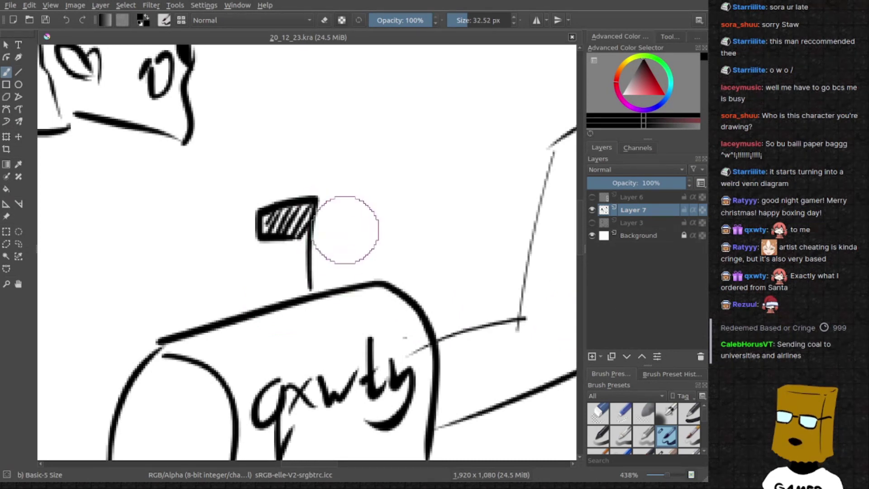
left_click_drag(345, 227, 286, 283)
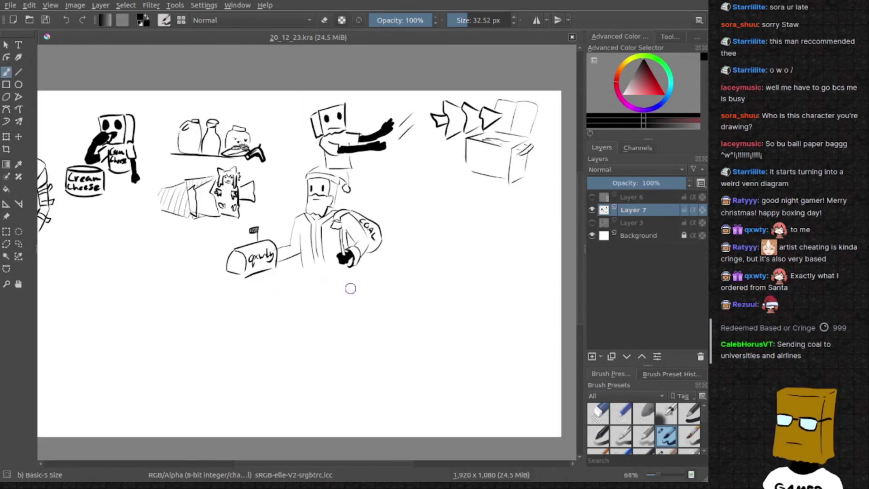
scroll(318, 301, "up", 2)
scroll(354, 265, "up", 2)
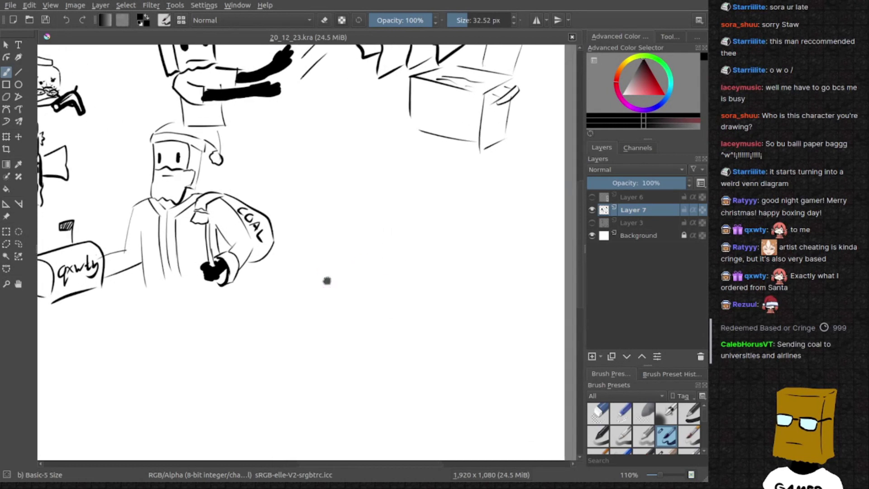
scroll(327, 280, "up", 1)
scroll(374, 290, "up", 1)
scroll(309, 257, "up", 1)
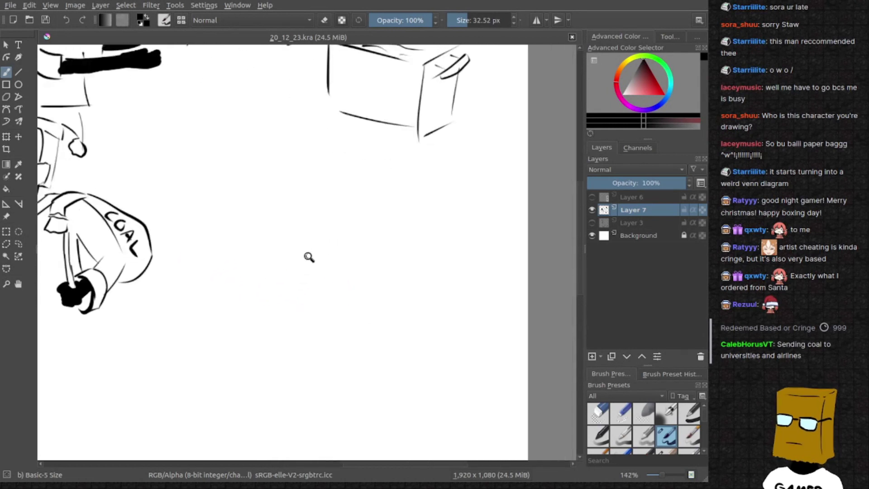
scroll(309, 257, "up", 1)
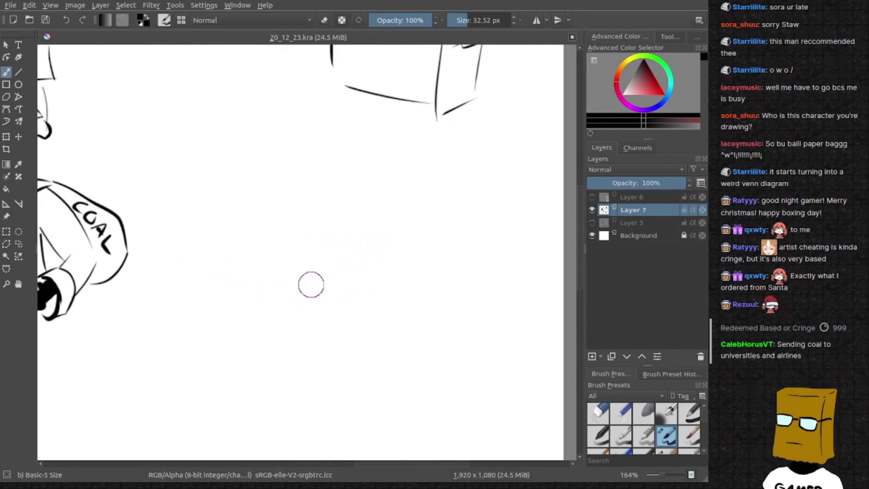
scroll(311, 285, "up", 1)
scroll(313, 257, "up", 1)
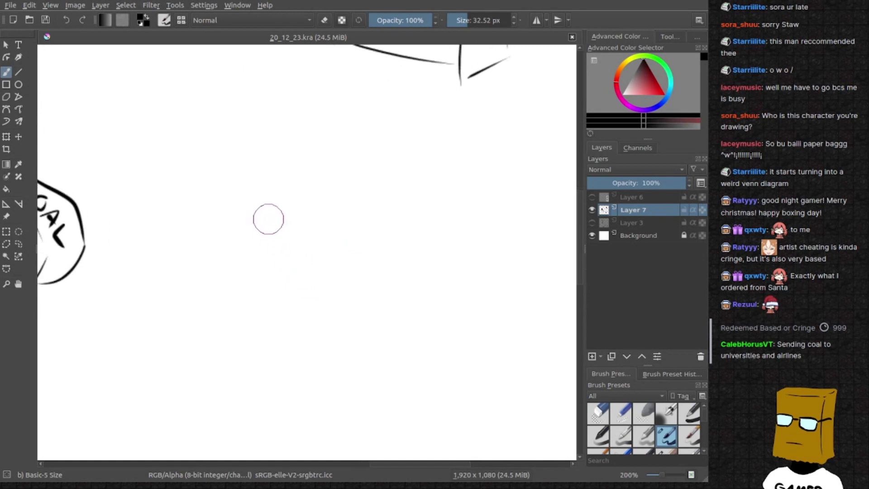
Draw the coffin's long top horizontal line and a short vertical edge beneath it
mouse_move(278, 213)
left_mouse_down()
mouse_move(311, 245)
mouse_move(323, 234)
mouse_move(462, 245)
left_mouse_up()
key("ctrl+z")
key("ctrl+z")
left_click_drag(329, 236, 514, 252)
key("ctrl+z")
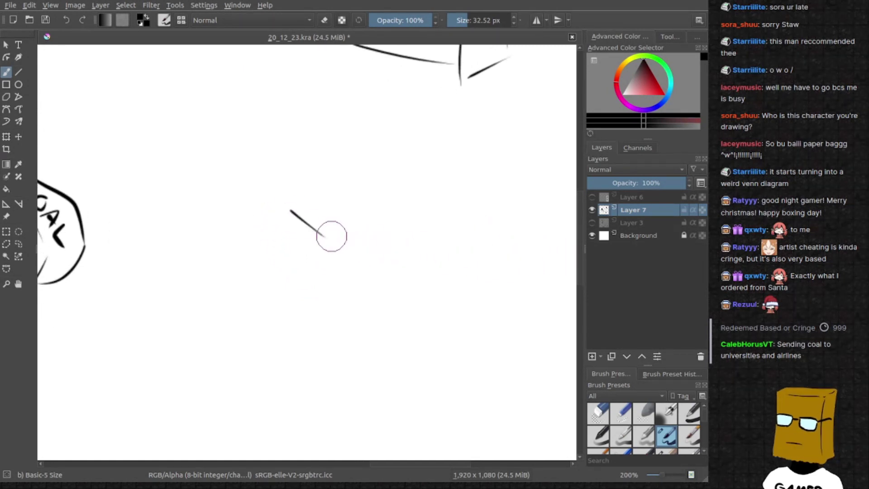
key("ctrl+z")
left_click_drag(332, 236, 501, 241)
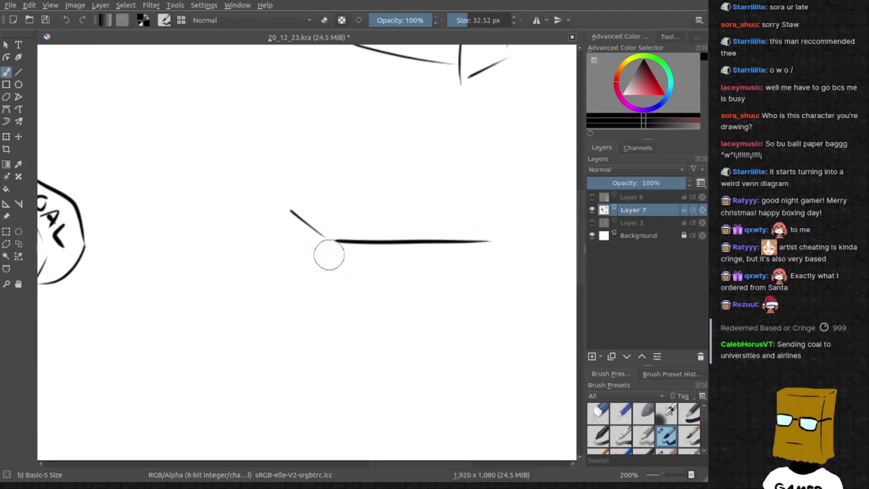
key("ctrl+z")
left_click_drag(333, 244, 333, 291)
left_click_drag(331, 242, 329, 276)
scroll(354, 271, "up", 2)
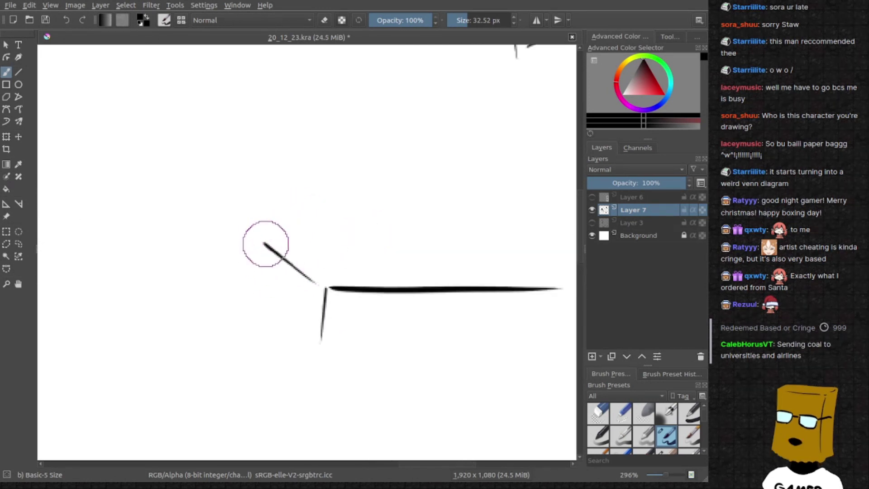
Lengthen the lid's upper-right edge and add a short vertical edge at the right corner
mouse_move(266, 242)
left_mouse_down()
mouse_move(299, 230)
mouse_move(388, 223)
left_mouse_up()
key("ctrl+z")
mouse_move(316, 226)
left_mouse_down()
mouse_move(387, 223)
mouse_move(380, 230)
mouse_move(543, 259)
mouse_move(460, 253)
left_mouse_up()
key("ctrl+z")
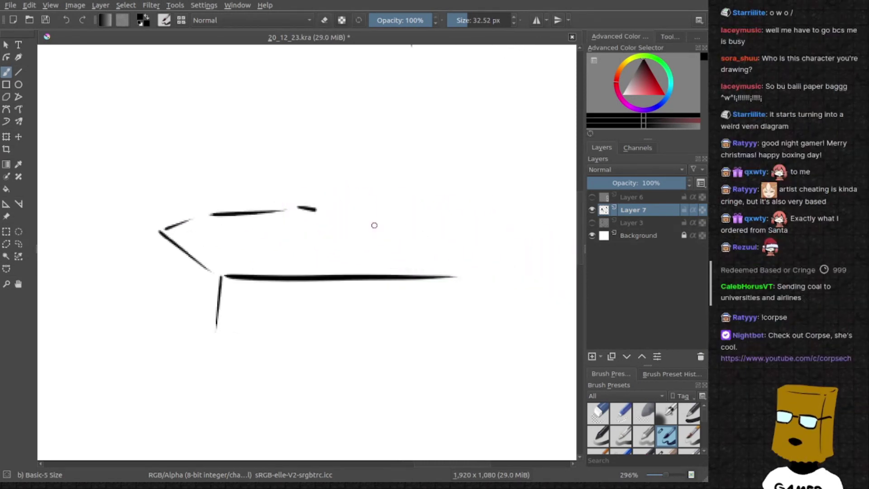
left_click_drag(300, 207, 503, 262)
mouse_move(453, 279)
left_mouse_down()
mouse_move(473, 255)
mouse_move(484, 264)
mouse_move(418, 233)
left_mouse_up()
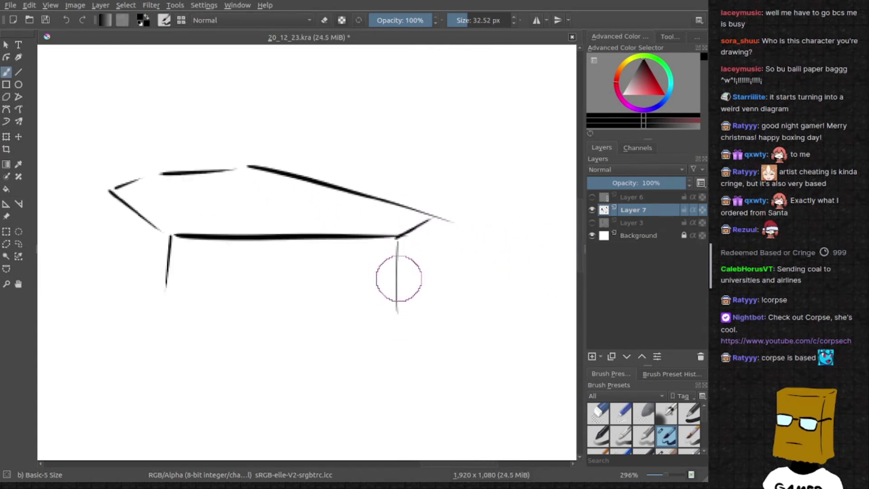
key("ctrl+z")
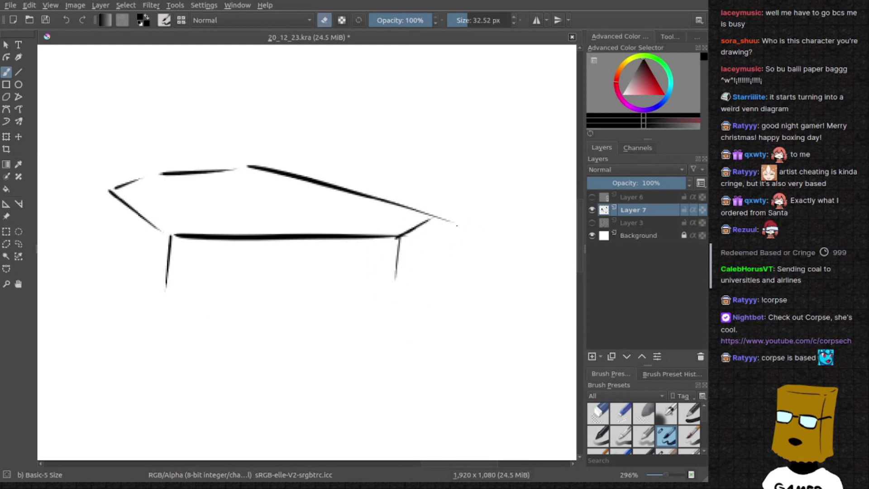
key("ctrl+z")
left_click_drag(432, 216, 424, 258)
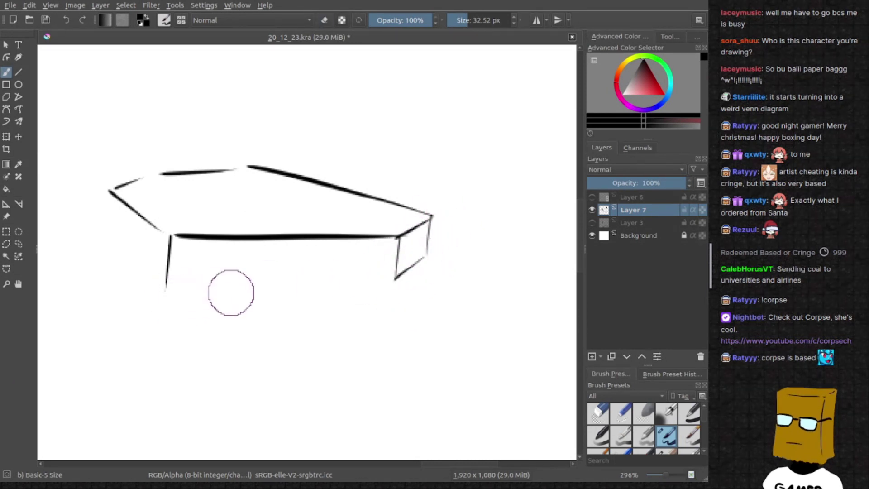
Draw the coffin's long bottom edge and its lower-left edge
left_click_drag(173, 287, 398, 279)
key("ctrl+z")
left_click_drag(173, 286, 381, 280)
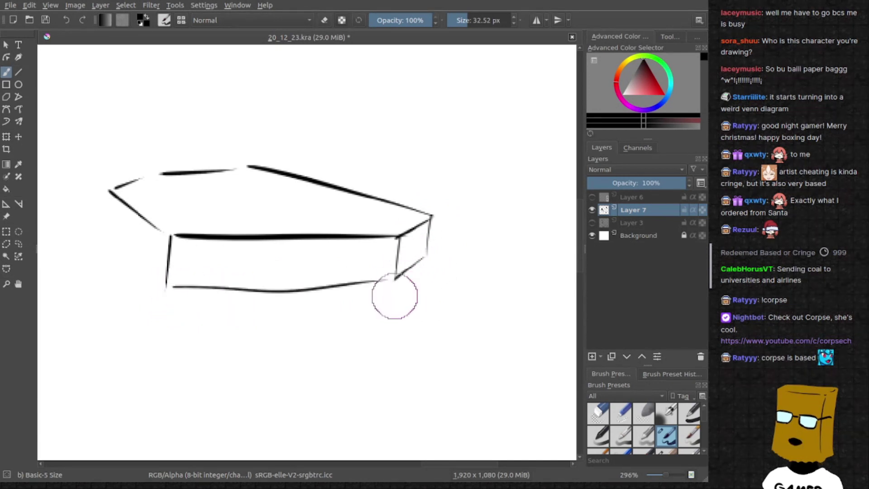
key("ctrl+z")
mouse_move(188, 287)
left_mouse_down()
mouse_move(285, 324)
mouse_move(510, 314)
left_mouse_up()
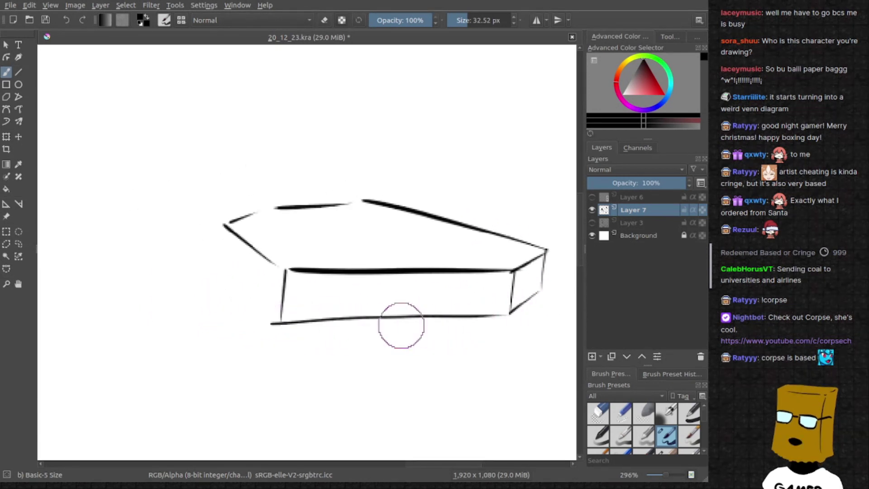
mouse_move(244, 297)
left_mouse_down()
mouse_move(330, 314)
mouse_move(365, 335)
left_mouse_up()
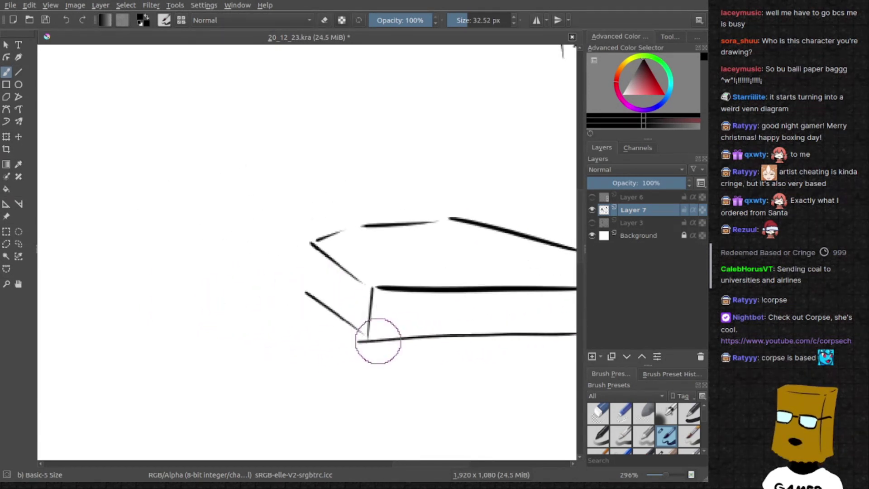
key("ctrl+z")
mouse_move(309, 286)
left_mouse_down()
mouse_move(388, 353)
mouse_move(307, 282)
mouse_move(311, 243)
left_mouse_up()
key("ctrl+z")
mouse_move(408, 246)
left_mouse_down()
mouse_move(333, 249)
mouse_move(384, 258)
left_mouse_up()
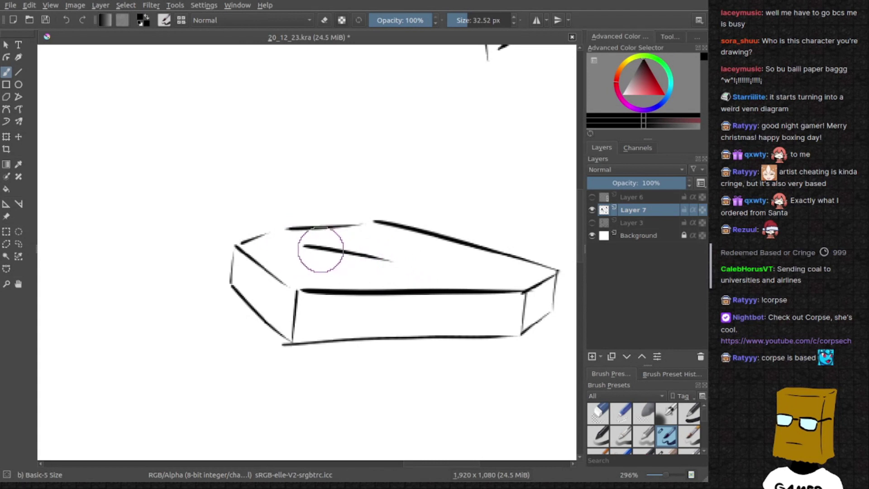
Draw the cross bar over the lid, undoing the steep and extra strokes
key("ctrl+z")
left_click_drag(312, 259, 349, 245)
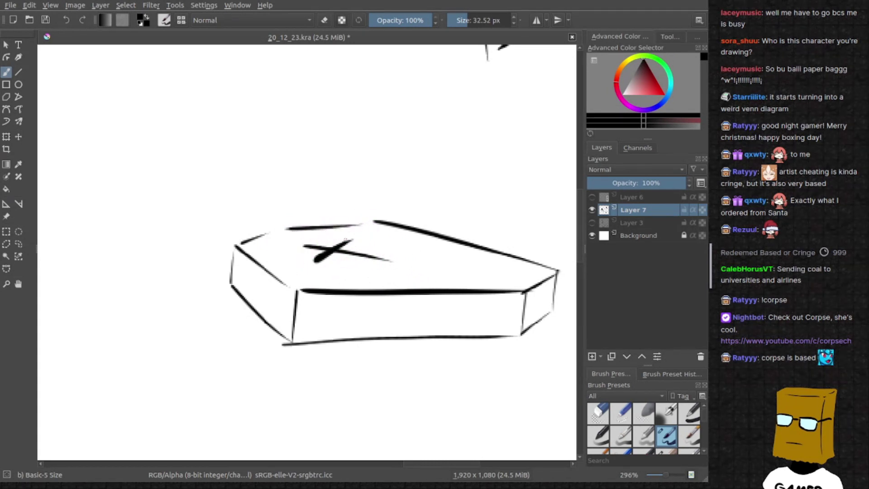
left_click_drag(306, 246, 359, 259)
key("ctrl+z")
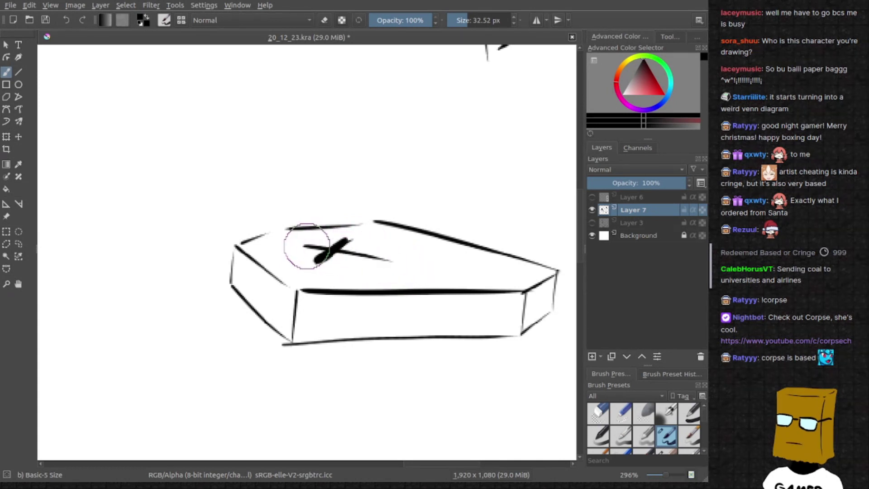
scroll(362, 269, "down", 2)
scroll(362, 270, "down", 3)
scroll(311, 202, "up", 2)
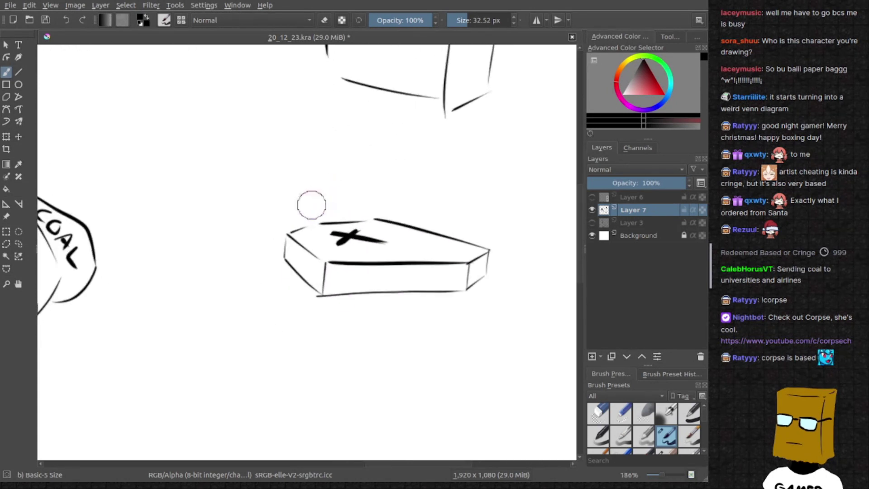
scroll(315, 215, "up", 1)
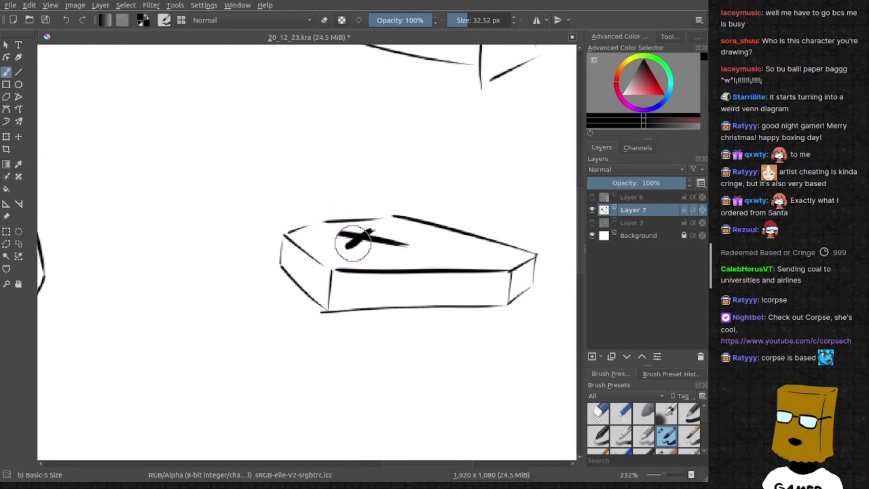
scroll(301, 213, "down", 3)
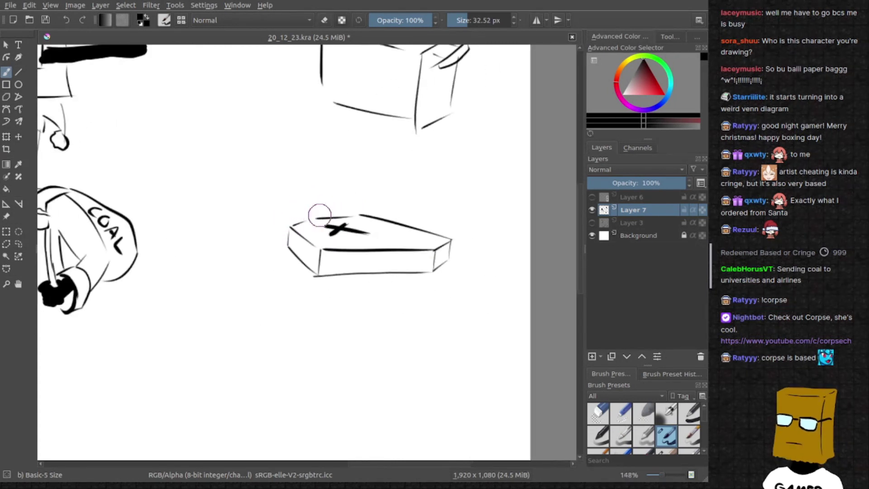
scroll(292, 183, "up", 2)
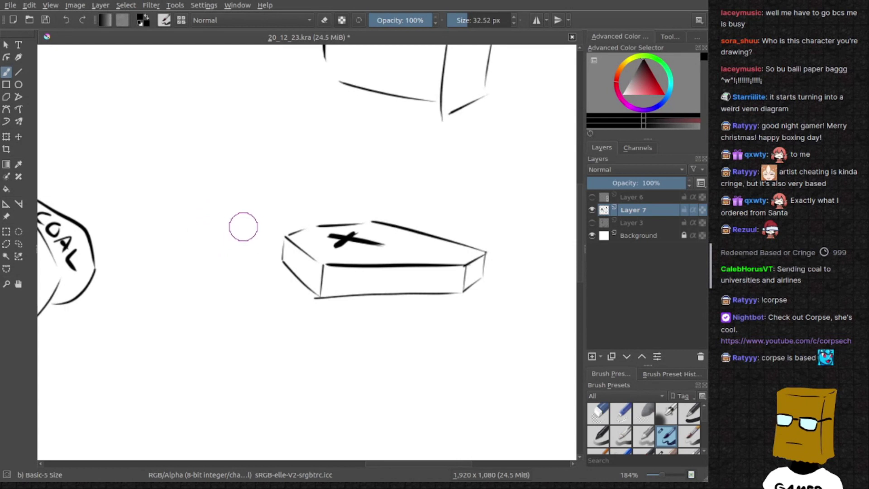
Try, then undo, several upright and arc strokes for the candy cane
key("ctrl+z")
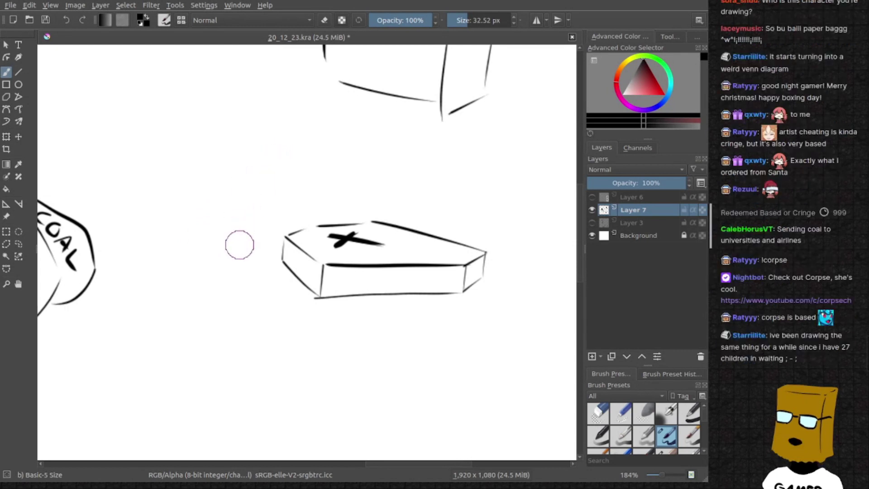
left_click_drag(236, 245, 235, 113)
key("ctrl+z")
mouse_move(229, 237)
left_mouse_down()
mouse_move(233, 126)
mouse_move(301, 152)
mouse_move(283, 194)
mouse_move(293, 245)
left_mouse_up()
left_click(259, 159, "ctrl")
key("ctrl+z")
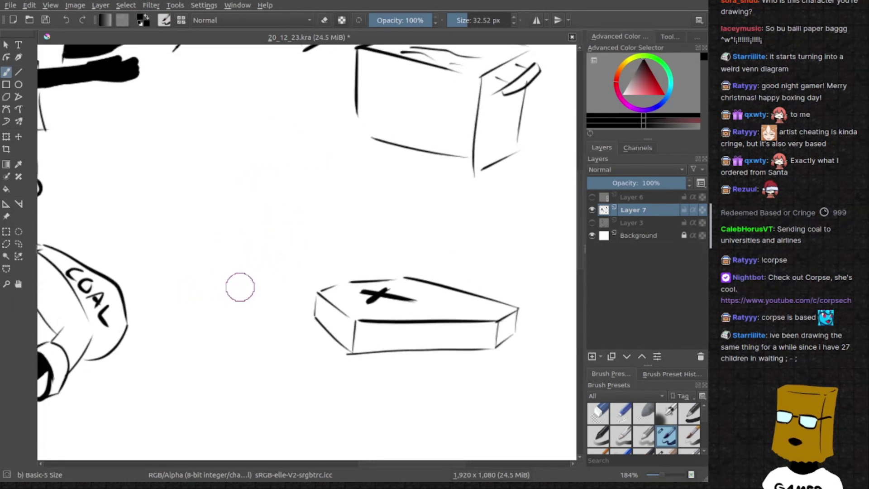
Draw the cane's hooked outer outline and the inner edge of its stem
left_click_drag(230, 300, 282, 207)
key("ctrl+z")
left_click_drag(231, 295, 280, 133)
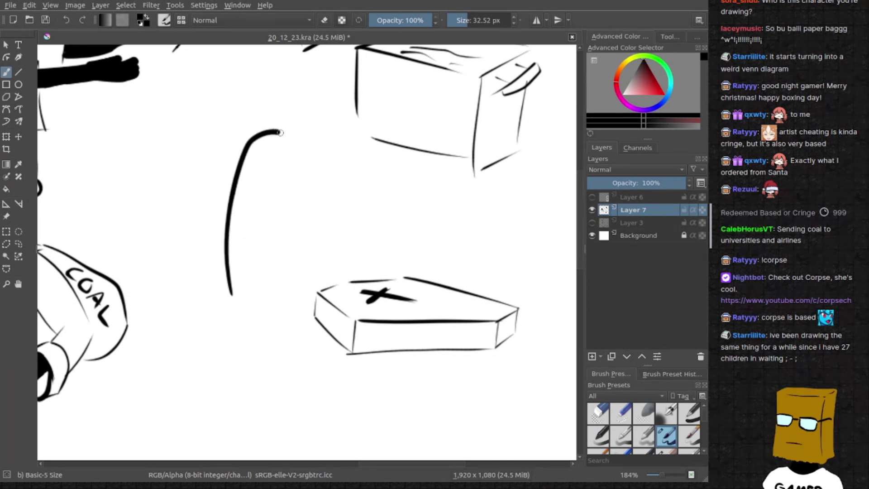
key("ctrl+z")
left_click_drag(223, 297, 270, 196)
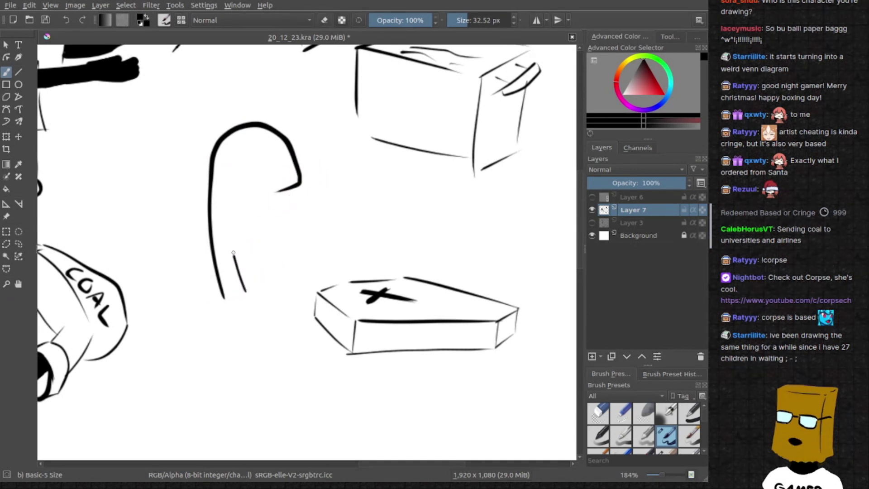
left_click_drag(246, 292, 230, 180)
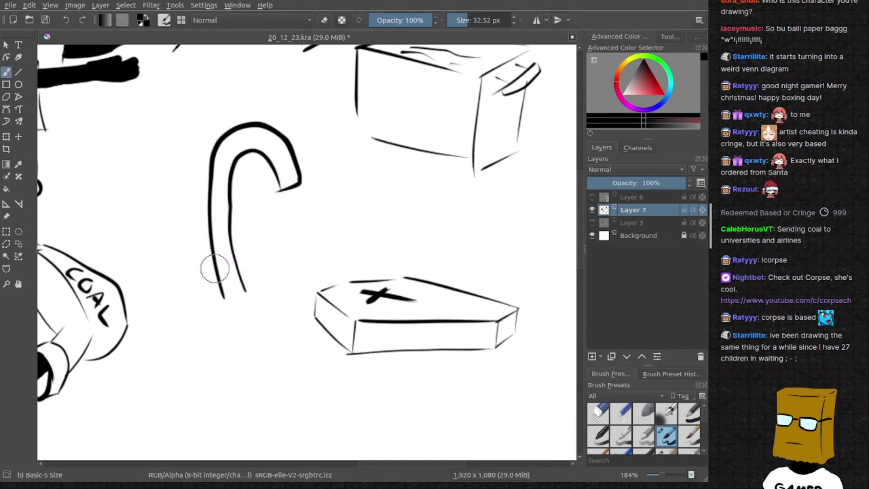
Paint the thick bottom stripe of the cane, undoing misplaced stripe attempts
left_click_drag(225, 280, 241, 262)
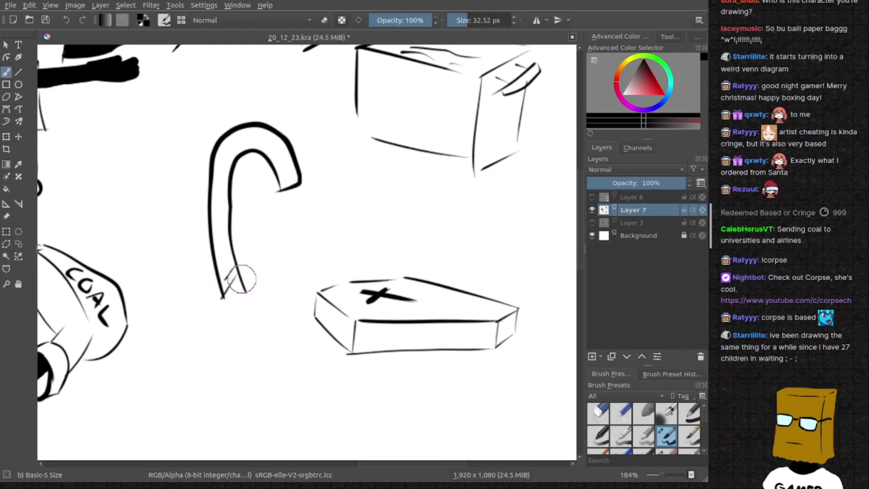
scroll(229, 282, "up", 3, "ctrl")
left_click_drag(216, 314, 246, 279)
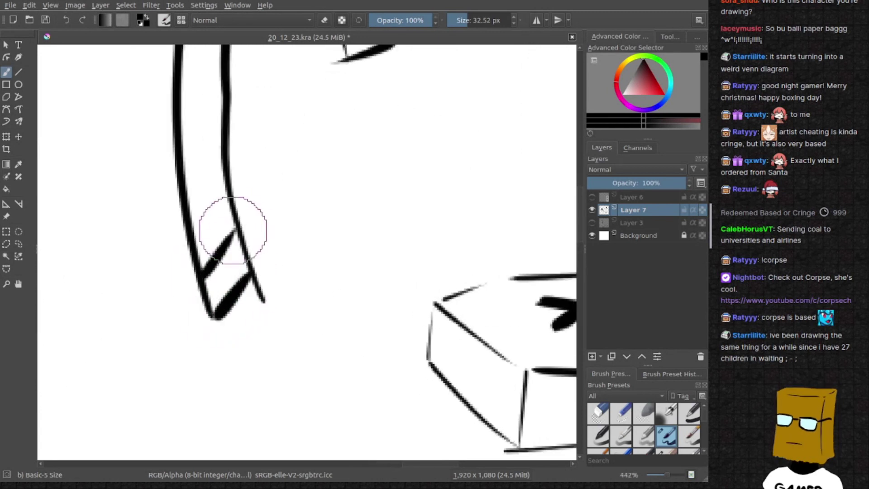
left_click_drag(229, 228, 260, 259)
left_click_drag(231, 302, 264, 260)
key("ctrl+z")
left_click_drag(245, 339, 274, 290)
key("ctrl+z")
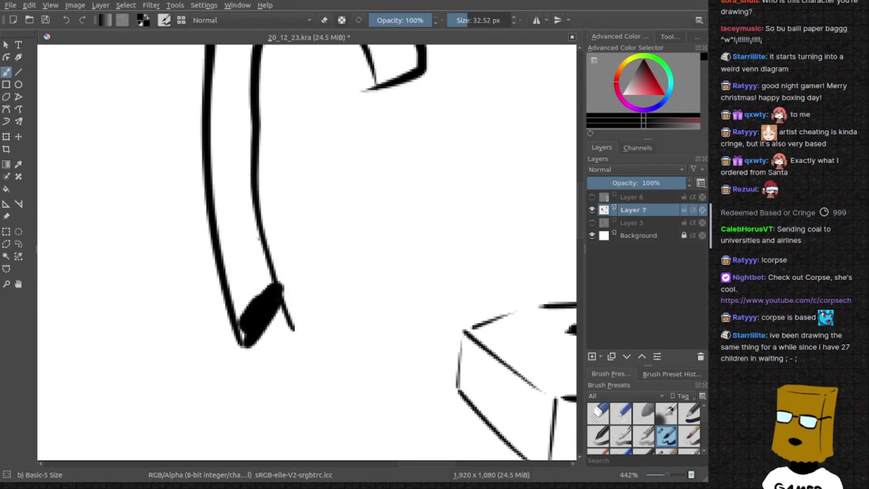
mouse_move(231, 273)
left_mouse_down()
mouse_move(263, 232)
mouse_move(250, 210)
left_mouse_up()
key("ctrl+z")
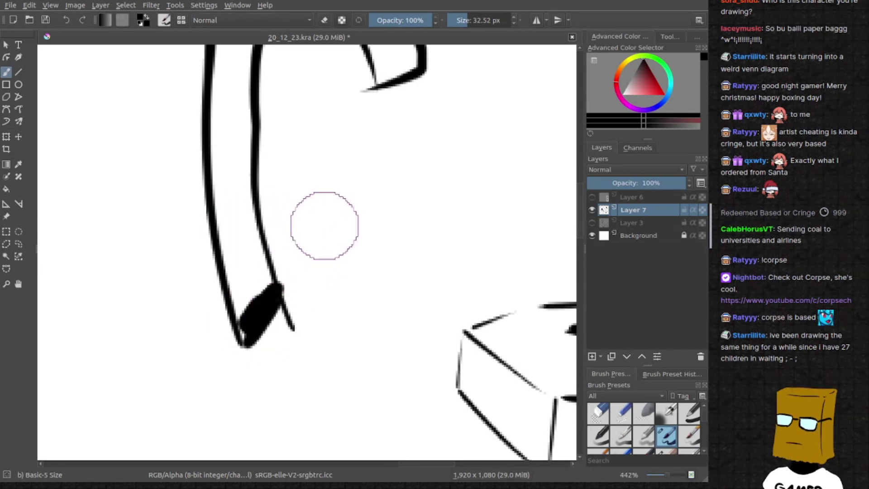
scroll(287, 227, "down", 2)
scroll(286, 227, "up", 1)
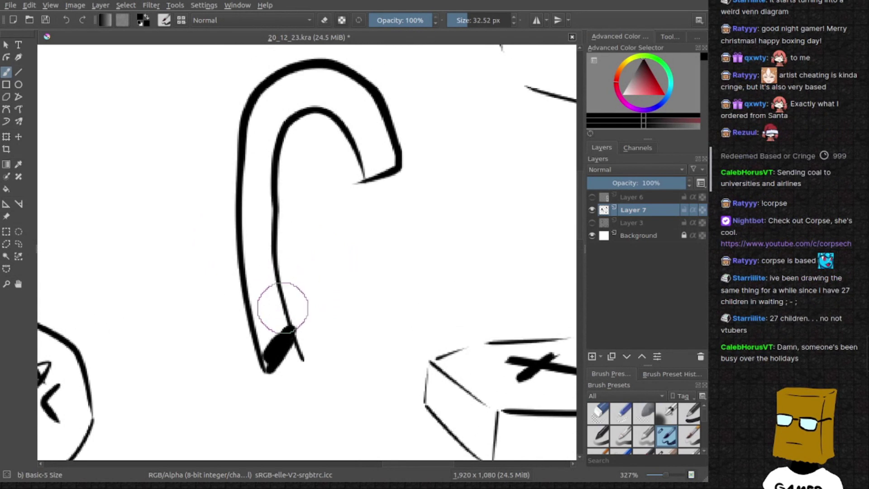
scroll(283, 308, "up", 2)
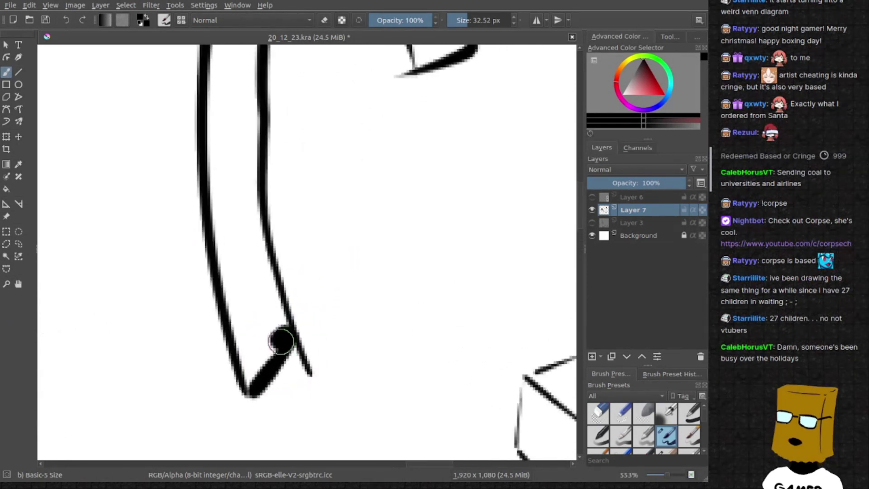
Fill out the bottom stripe and add stripes higher up the stem
left_click_drag(281, 342, 263, 360)
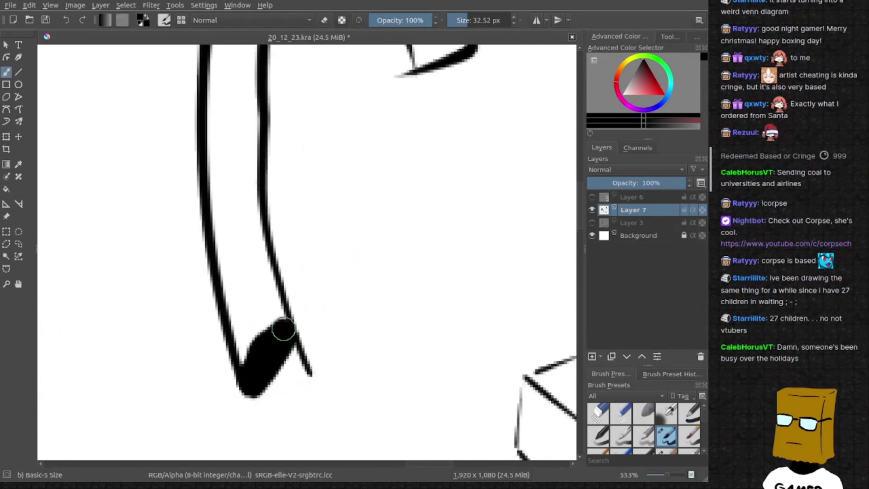
scroll(258, 346, "up", 2)
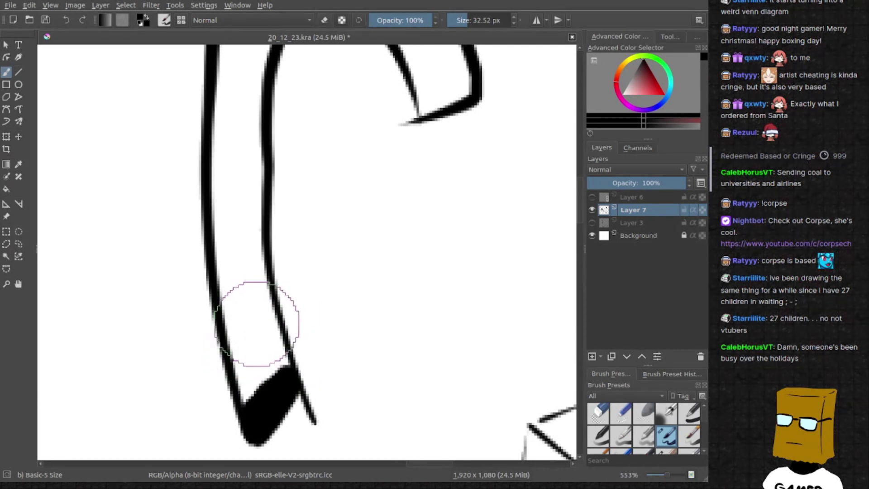
mouse_move(271, 294)
left_mouse_down()
mouse_move(243, 326)
mouse_move(257, 326)
left_mouse_up()
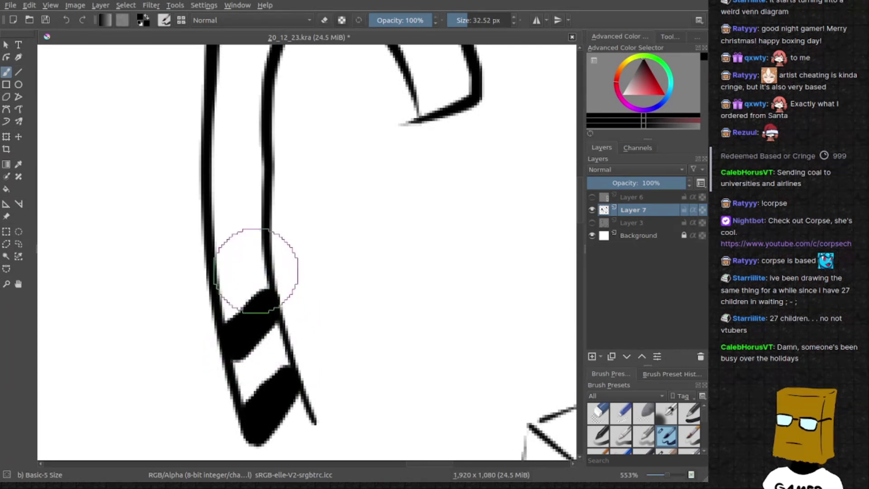
mouse_move(253, 207)
left_mouse_down()
mouse_move(265, 201)
mouse_move(233, 227)
mouse_move(254, 225)
mouse_move(227, 256)
mouse_move(237, 237)
mouse_move(261, 270)
mouse_move(246, 294)
left_mouse_up()
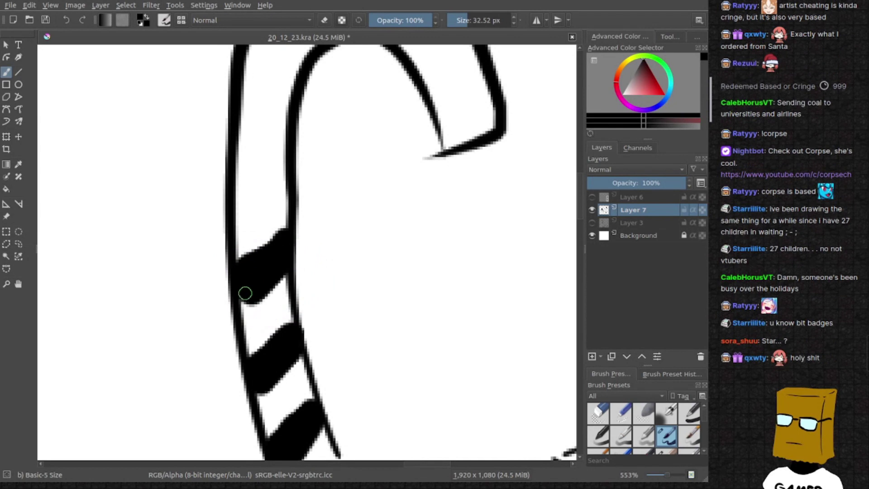
scroll(264, 326, "up", 3)
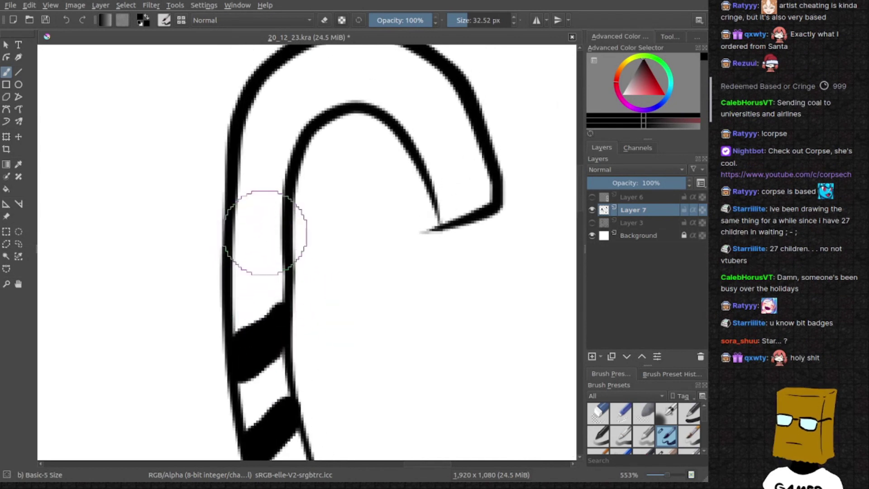
mouse_move(281, 237)
left_mouse_down()
mouse_move(244, 257)
mouse_move(277, 254)
mouse_move(246, 272)
mouse_move(235, 265)
left_mouse_up()
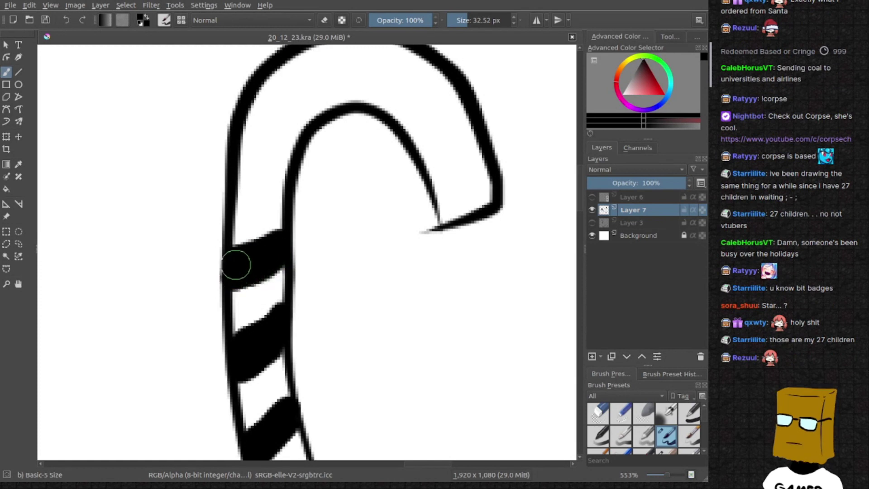
Erase the uppermost stripe band and a small stray dot
left_click_drag(272, 243, 264, 311)
key("e")
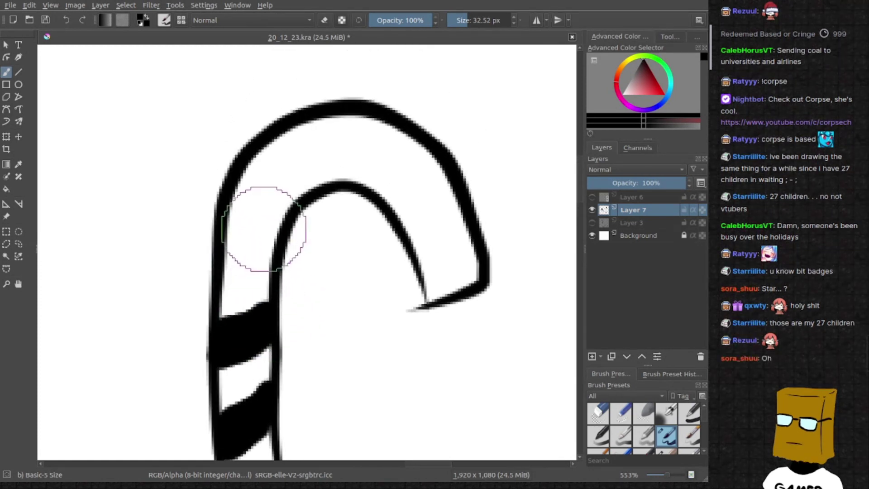
mouse_move(256, 237)
left_mouse_down()
mouse_move(235, 204)
mouse_move(228, 256)
mouse_move(276, 237)
mouse_move(242, 223)
mouse_move(261, 236)
left_mouse_up()
key("e")
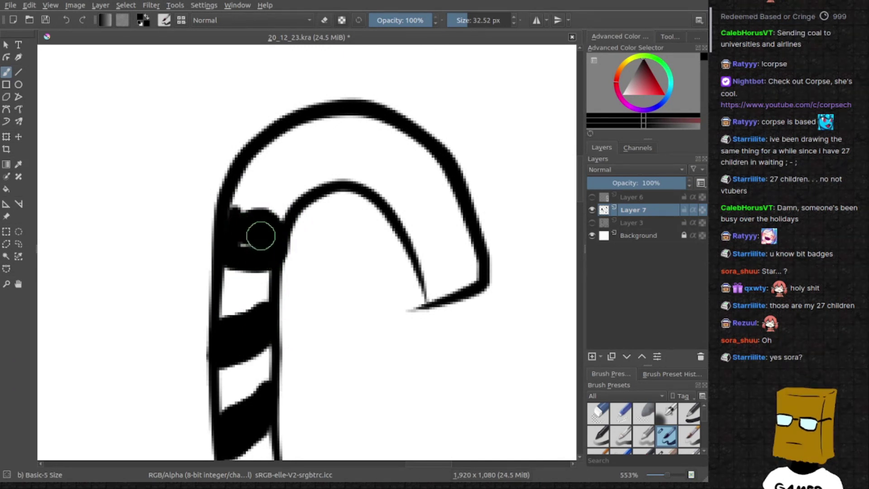
key("e")
key("e")
left_click(287, 152)
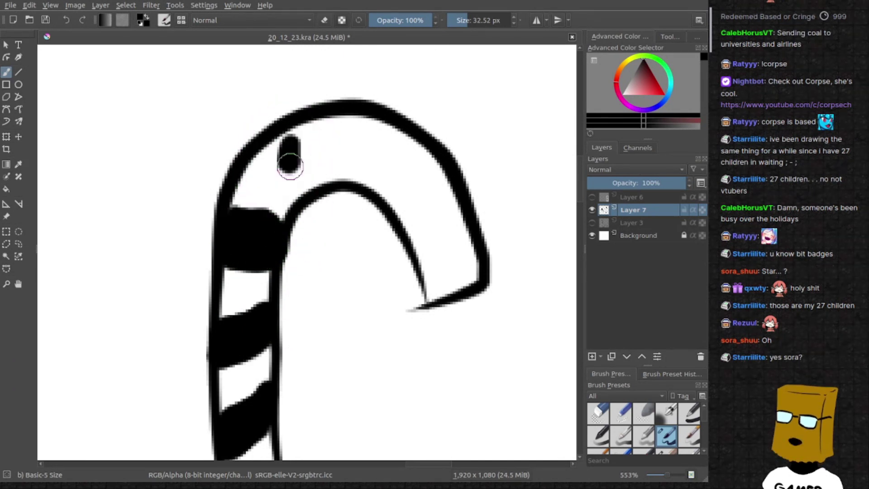
key("e")
key("e")
Paint black stripes across the candy cane's upper curve and hook
mouse_move(284, 142)
left_mouse_down()
mouse_move(302, 192)
mouse_move(326, 133)
mouse_move(295, 151)
mouse_move(311, 175)
mouse_move(295, 166)
left_mouse_up()
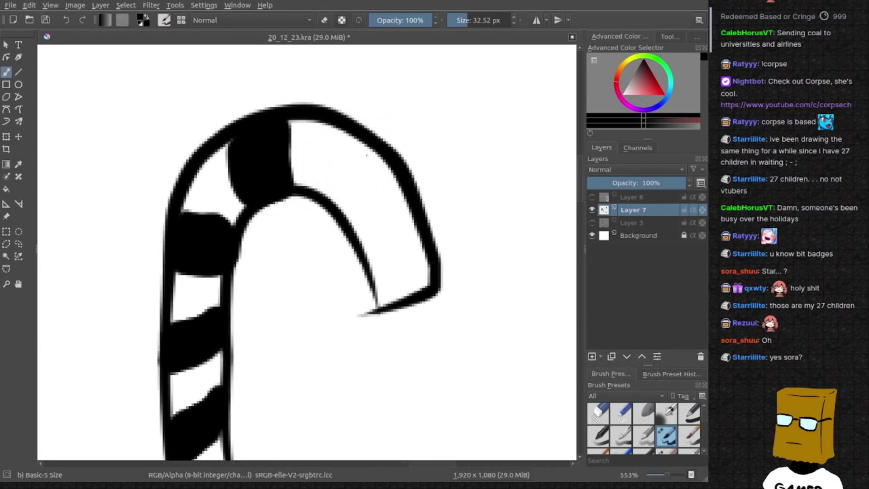
mouse_move(350, 143)
left_mouse_down()
mouse_move(333, 167)
mouse_move(334, 195)
mouse_move(374, 178)
left_mouse_up()
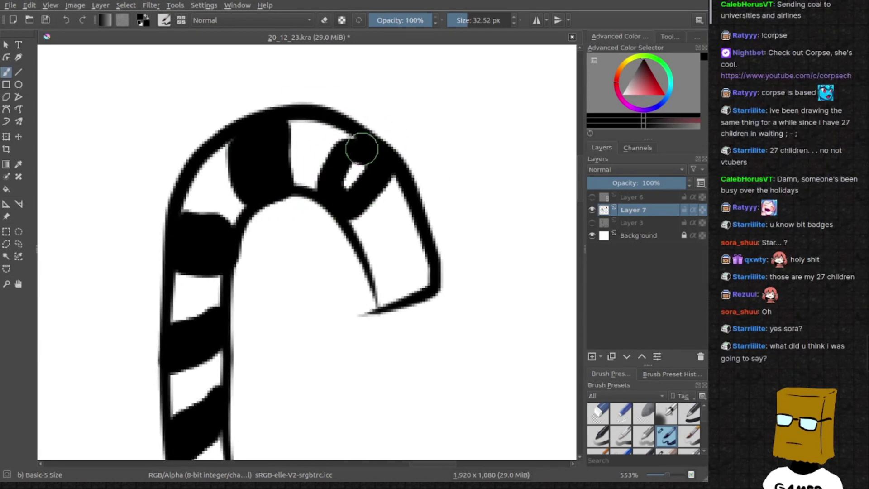
left_click_drag(361, 149, 340, 185)
mouse_move(377, 224)
left_mouse_down()
mouse_move(338, 260)
mouse_move(369, 233)
mouse_move(384, 251)
mouse_move(350, 252)
mouse_move(363, 278)
left_mouse_up()
scroll(374, 265, "down", 5)
scroll(319, 299, "up", 2)
scroll(339, 305, "up", 2)
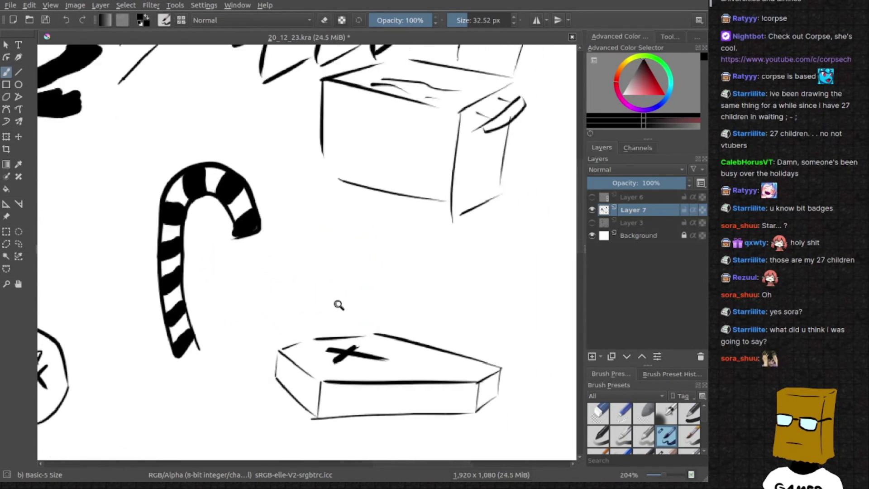
scroll(339, 304, "up", 1)
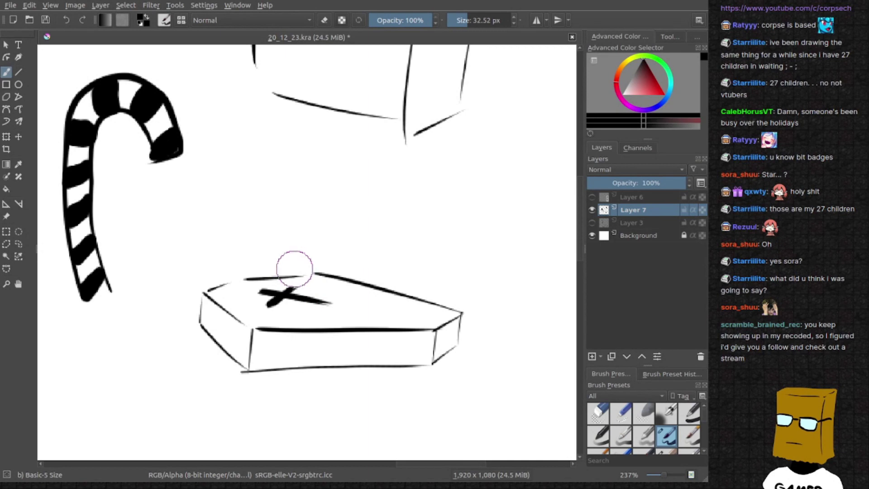
Erase and shave down the candy cane's top outline
left_click_drag(294, 269, 350, 301)
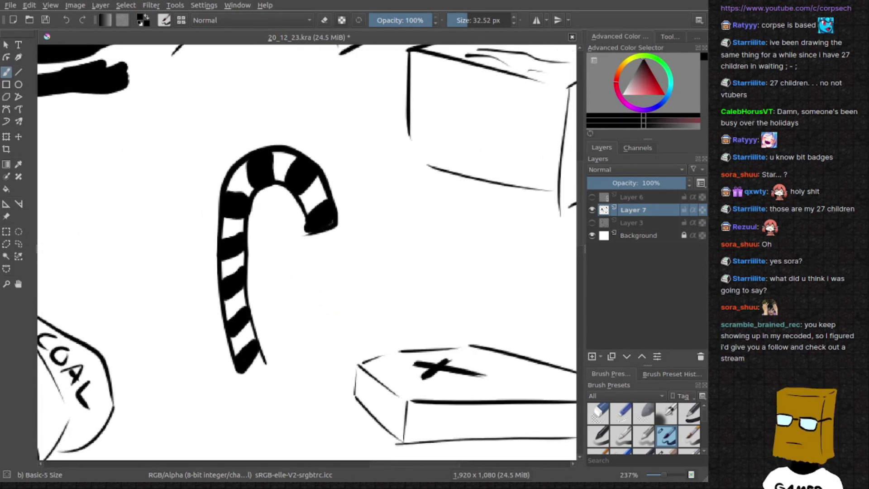
scroll(306, 234, "up", 2)
scroll(306, 231, "up", 1)
key("e")
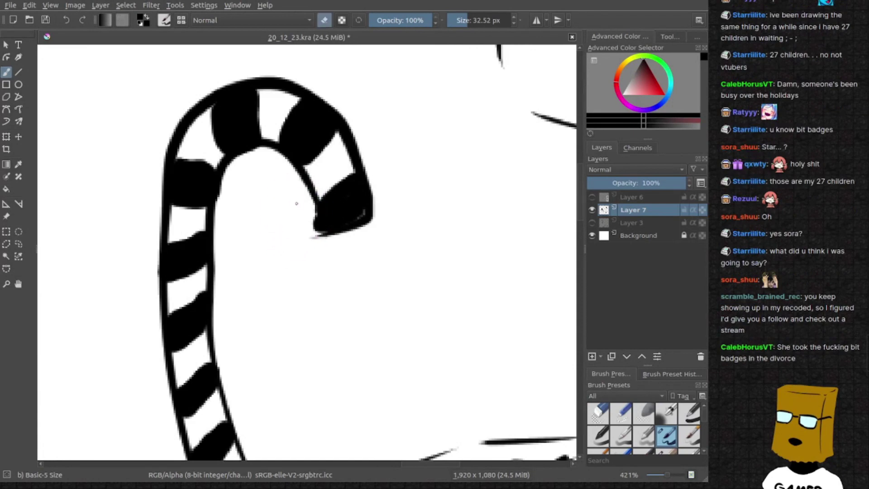
key("e")
scroll(292, 225, "down", 2)
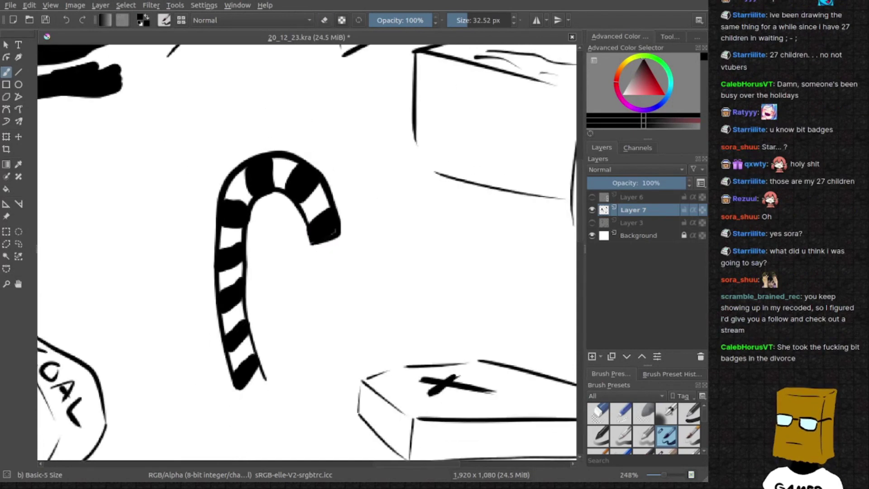
scroll(276, 143, "up", 1)
key("e")
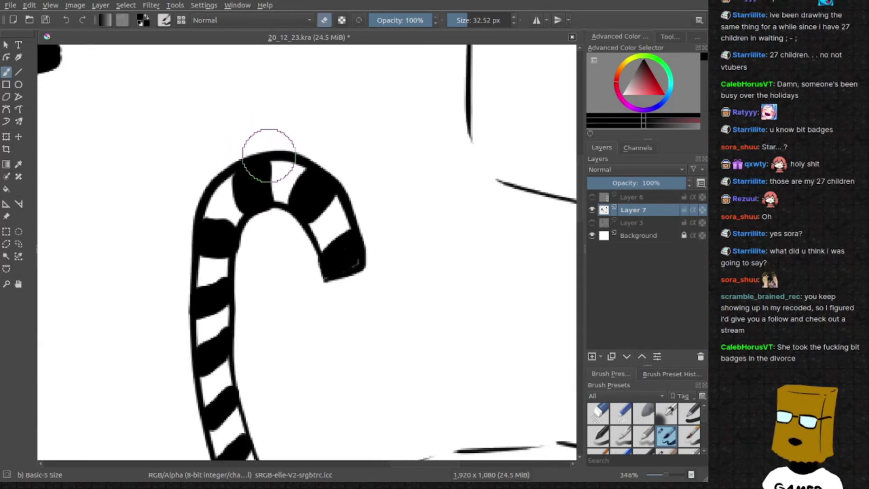
mouse_move(281, 152)
left_mouse_down()
mouse_move(247, 155)
mouse_move(302, 162)
left_mouse_up()
mouse_move(215, 158)
left_mouse_down()
mouse_move(292, 158)
mouse_move(338, 186)
left_mouse_up()
left_click_drag(271, 161, 205, 162)
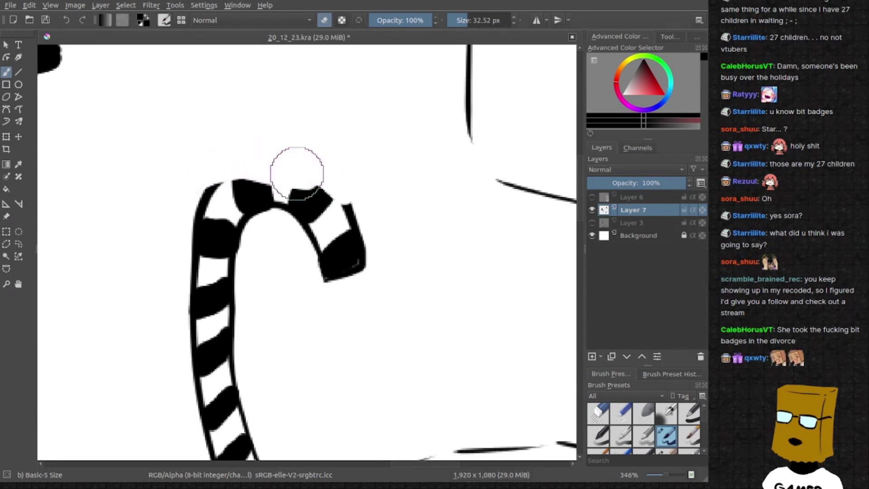
Draw a thin snow-cap line along the cane's top, removing a stray stroke
key("e")
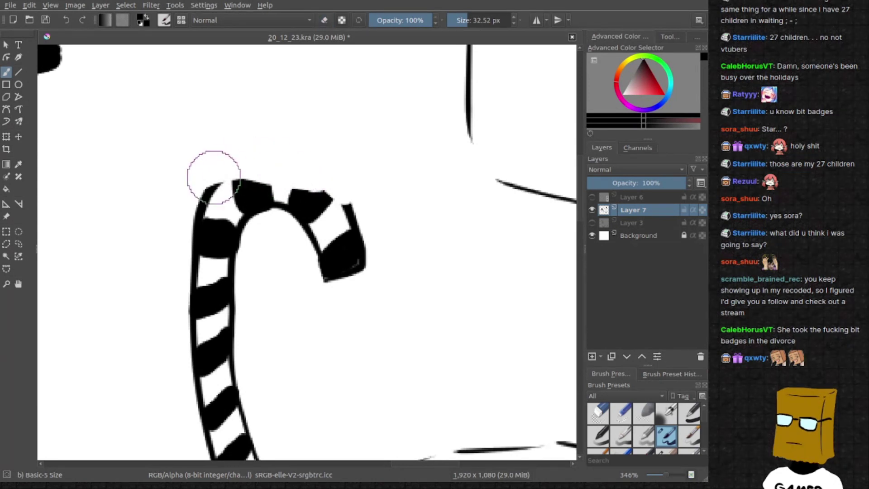
left_click_drag(305, 189, 354, 194)
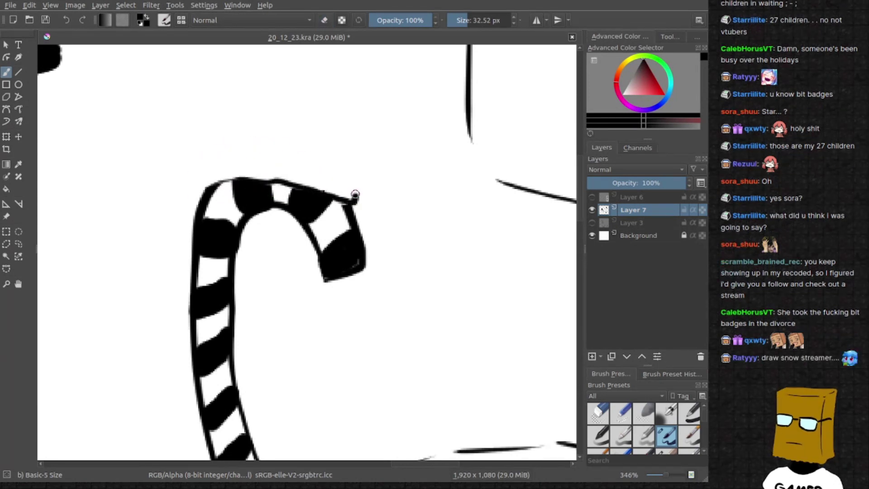
scroll(214, 164, "down", 1)
scroll(253, 195, "down", 1)
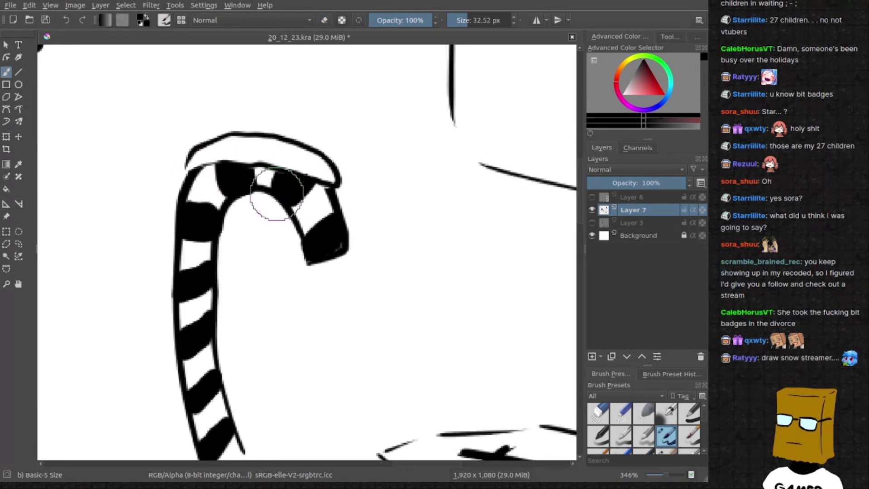
scroll(282, 195, "down", 1)
scroll(276, 247, "down", 1)
left_click_drag(372, 267, 278, 252)
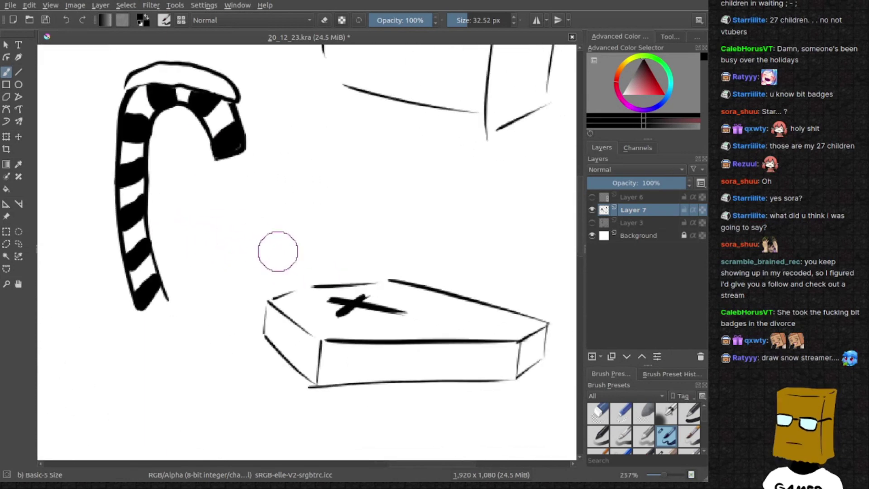
key("ctrl+z")
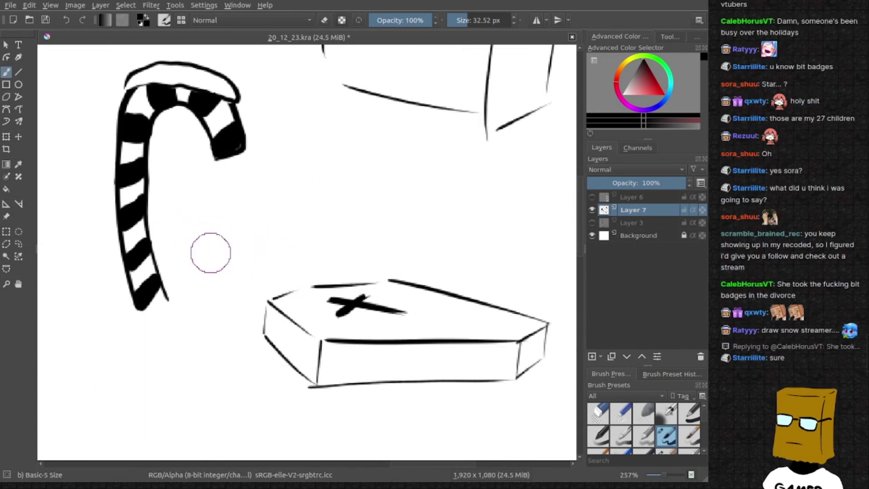
Draw the long wavy ground line, then sketch and undo a short horizontal stroke
mouse_move(240, 243)
left_mouse_down()
mouse_move(339, 252)
mouse_move(299, 246)
left_mouse_up()
scroll(298, 247, "up", 1)
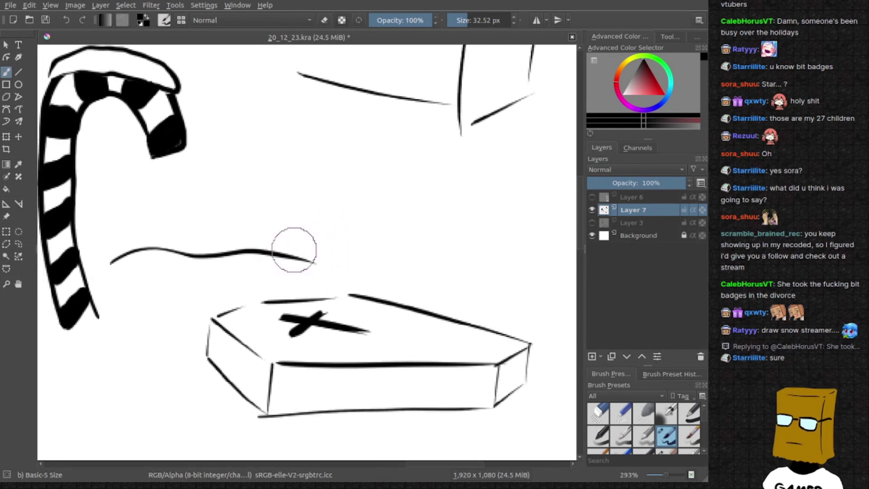
scroll(330, 252, "up", 1)
mouse_move(331, 252)
left_mouse_down()
mouse_move(345, 261)
mouse_move(303, 239)
mouse_move(247, 243)
left_mouse_up()
key("ctrl+z")
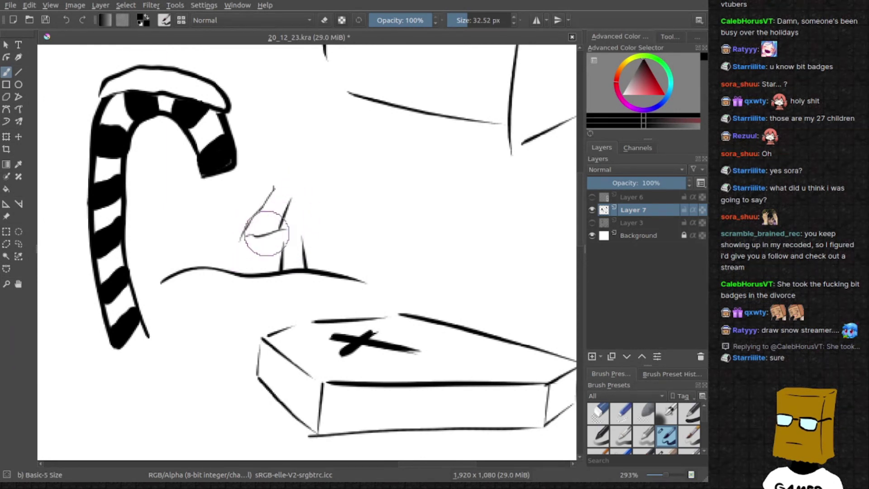
key("ctrl+z")
left_click_drag(287, 229, 333, 226)
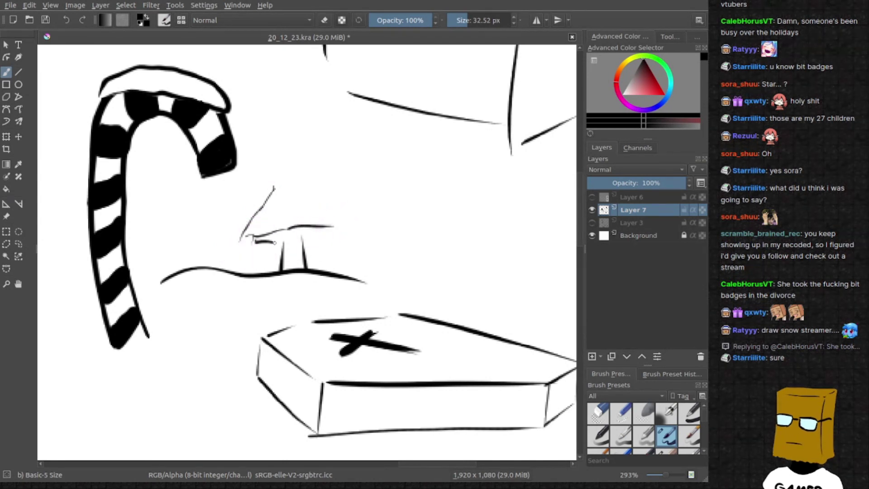
key("ctrl+z")
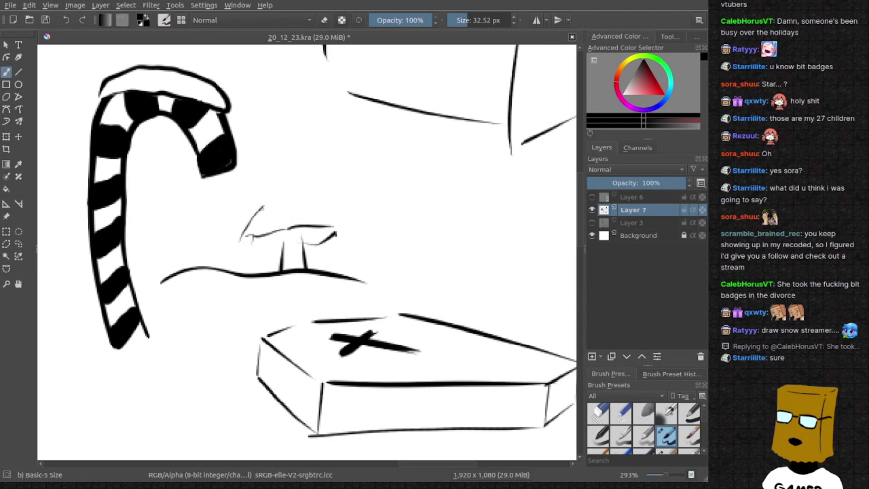
Sketch and undo darker and diagonal trial strokes above the ground line
mouse_move(263, 207)
left_mouse_down()
mouse_move(249, 232)
mouse_move(281, 211)
left_mouse_up()
key("ctrl+z")
key("ctrl+z")
left_click_drag(241, 238, 281, 184)
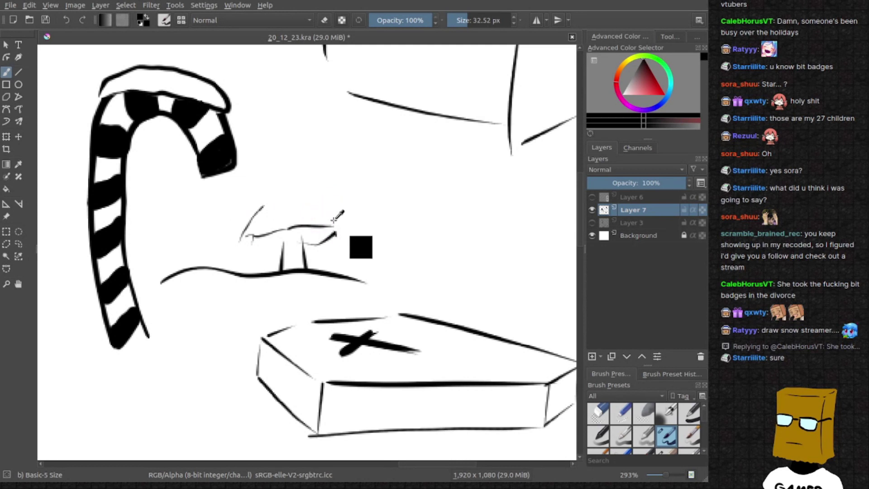
key("ctrl+z")
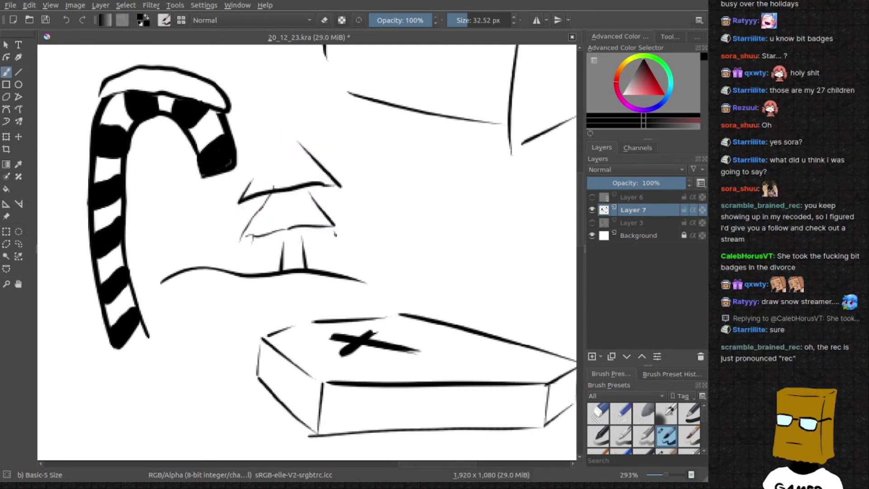
key("ctrl+z")
key("ctrl+z")
key("ctrl+z")
key("ctrl+z")
key("ctrl+z")
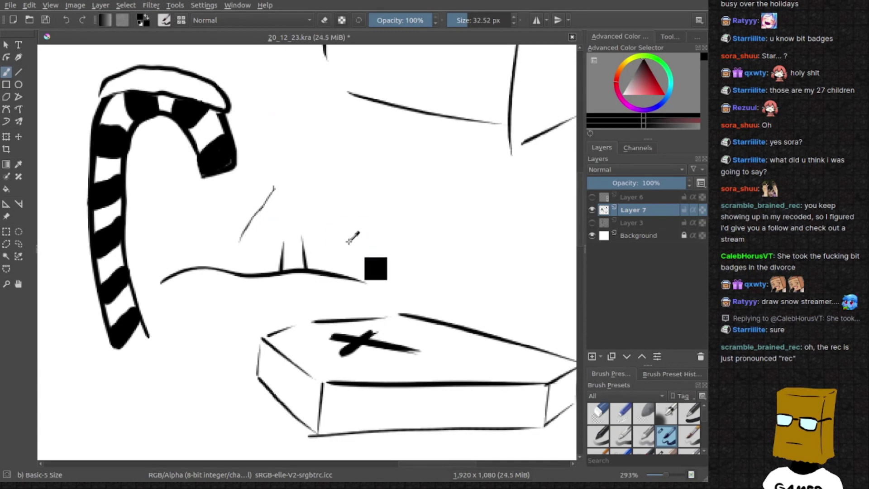
scroll(353, 238, "down", 2)
scroll(353, 232, "down", 2)
scroll(351, 208, "up", 2)
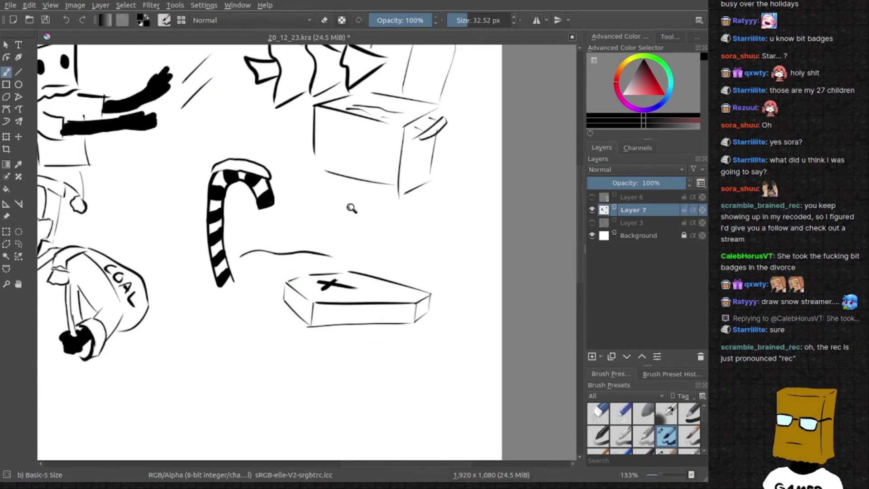
scroll(351, 208, "up", 2)
scroll(301, 213, "down", 1)
scroll(268, 238, "up", 2)
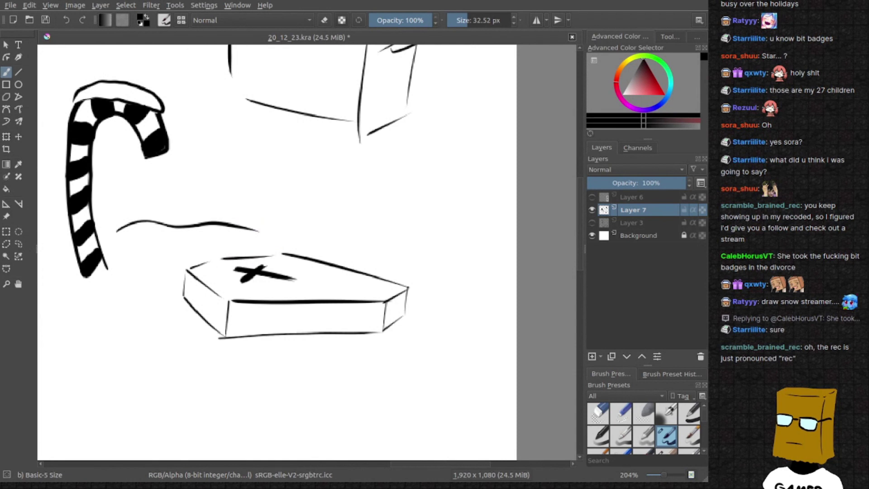
scroll(272, 286, "up", 1)
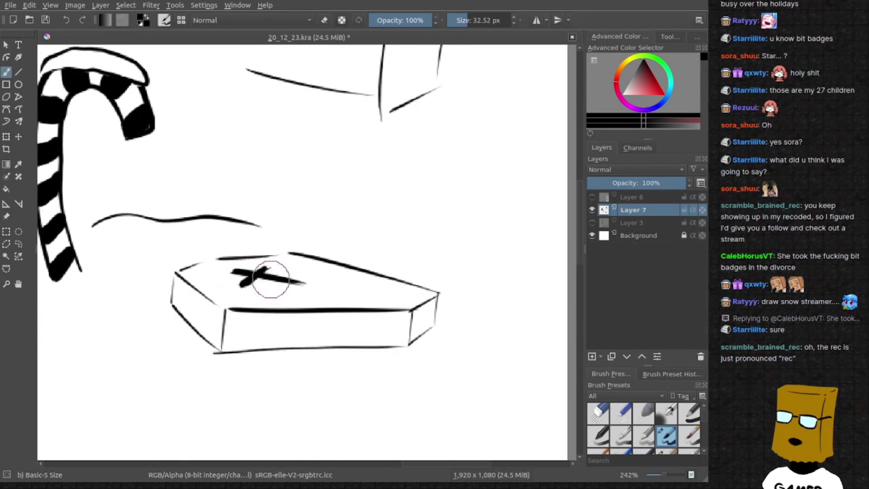
left_click_drag(274, 265, 291, 269)
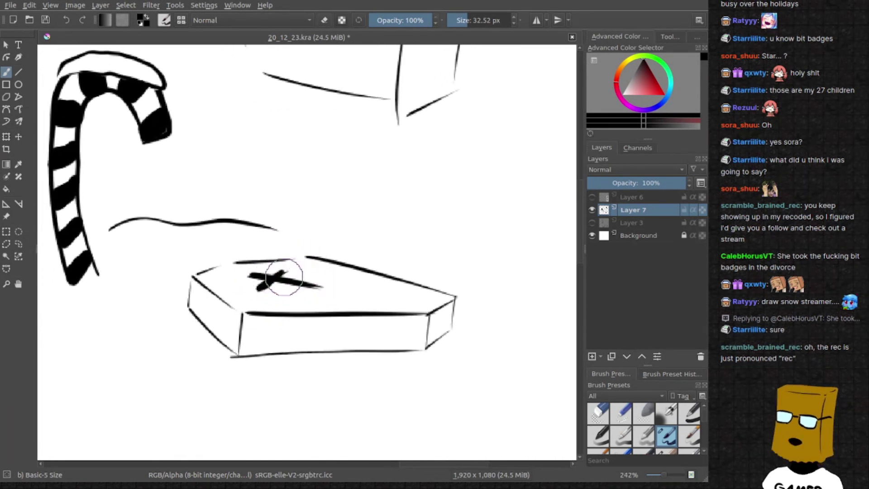
scroll(304, 314, "down", 2)
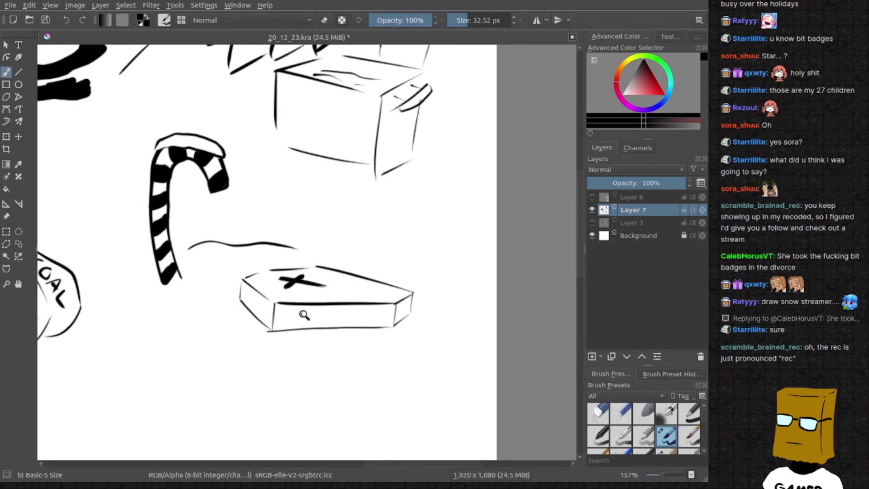
left_click_drag(304, 314, 292, 231)
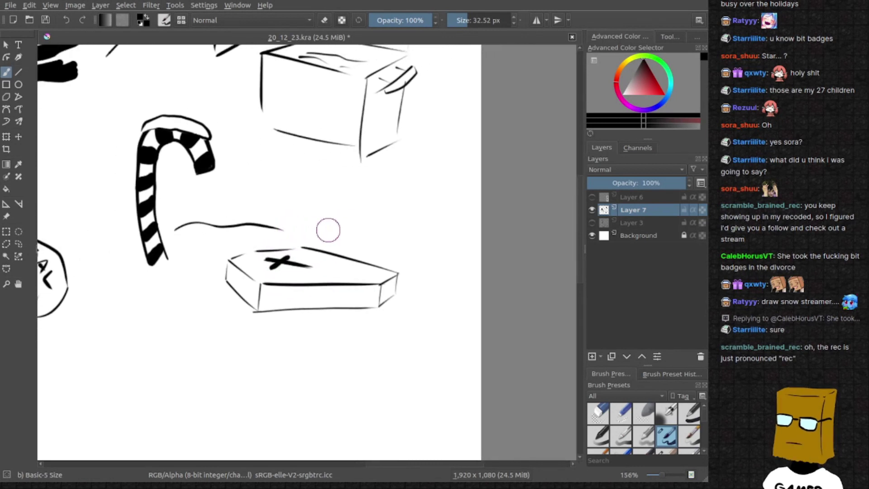
scroll(377, 233, "up", 4)
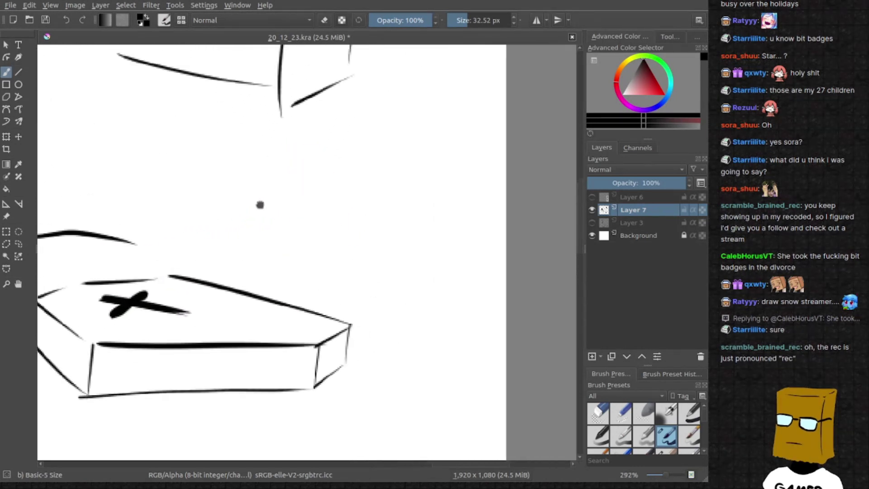
Draw the figure's two eyes and frowning mouth after discarding trial arcs
left_click_drag(261, 195, 339, 175)
key("ctrl+z")
key("ctrl+z")
mouse_move(288, 198)
left_mouse_down()
mouse_move(304, 157)
mouse_move(332, 198)
mouse_move(317, 153)
mouse_move(335, 199)
mouse_move(408, 216)
mouse_move(331, 237)
left_mouse_up()
key("ctrl+z")
key("ctrl+z")
scroll(334, 209, "up", 4)
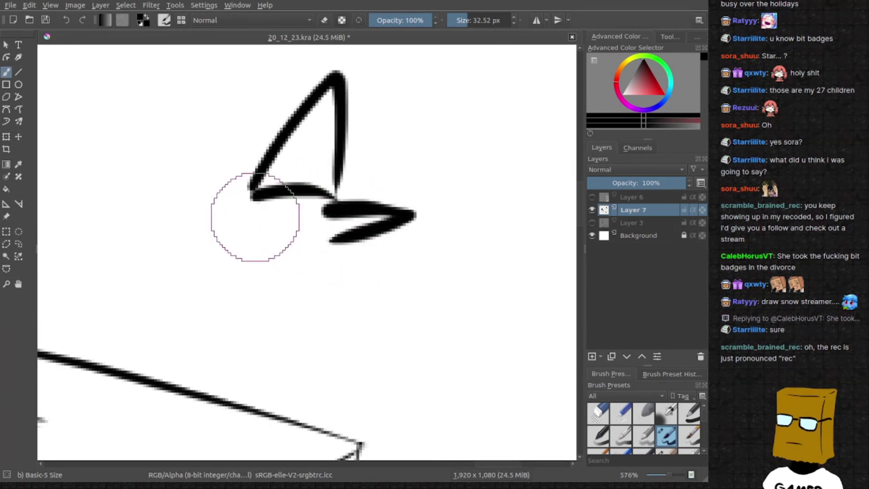
left_click(253, 209)
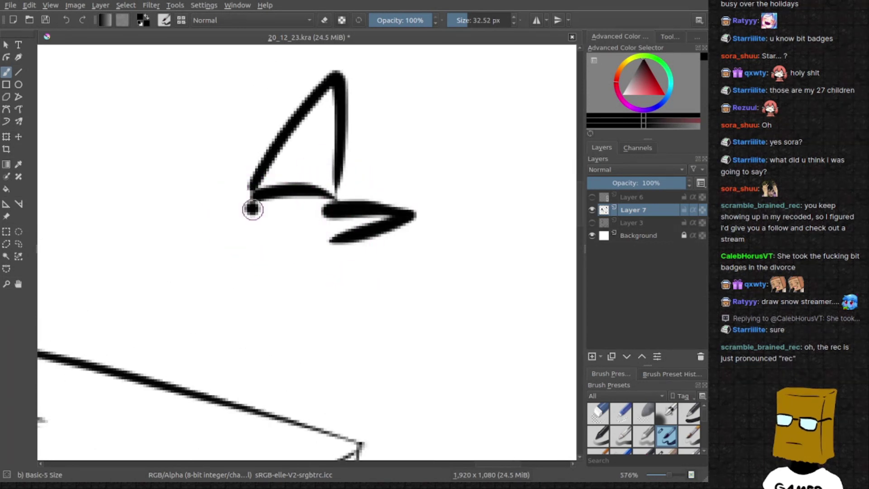
left_click(293, 208)
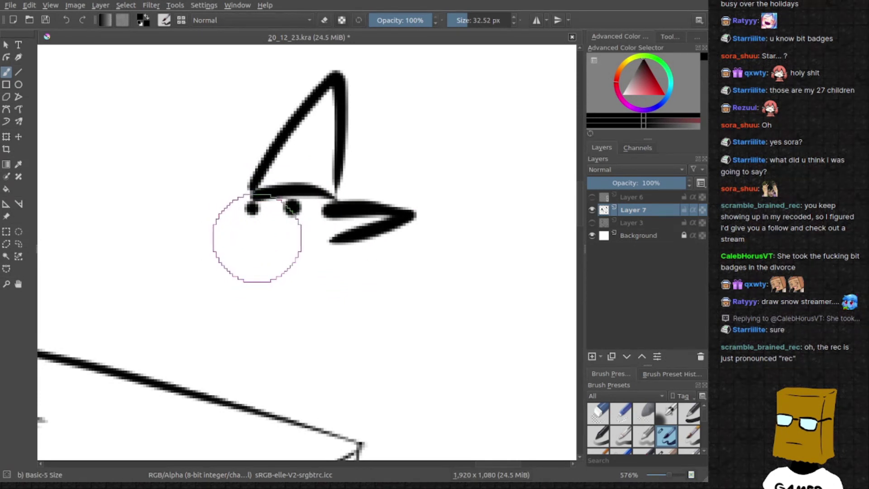
left_click_drag(257, 236, 299, 234)
Add a question mark beside the hat and a pointed left ear
left_click(238, 158)
left_click_drag(208, 80, 234, 130)
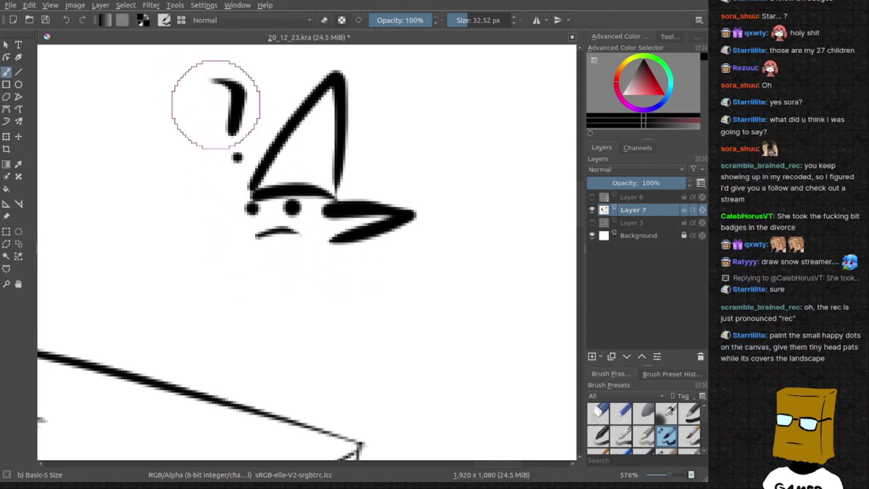
key("ctrl+z")
left_click_drag(208, 80, 235, 130)
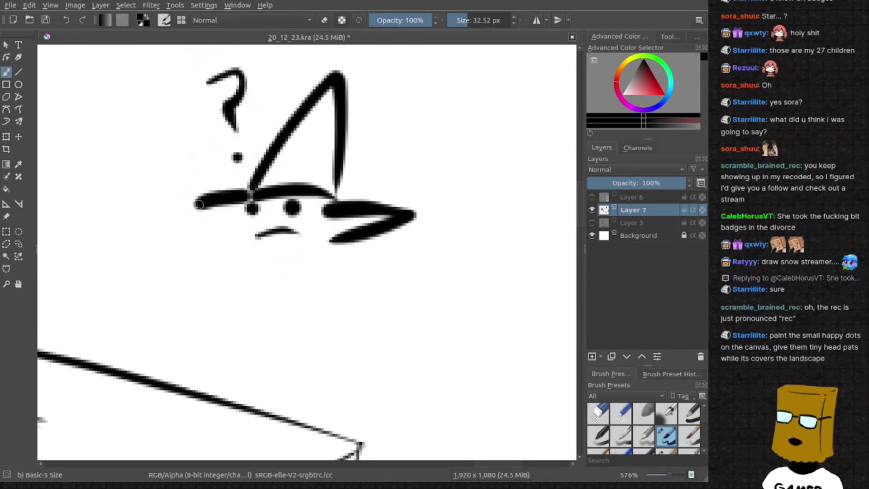
left_click_drag(245, 201, 258, 260)
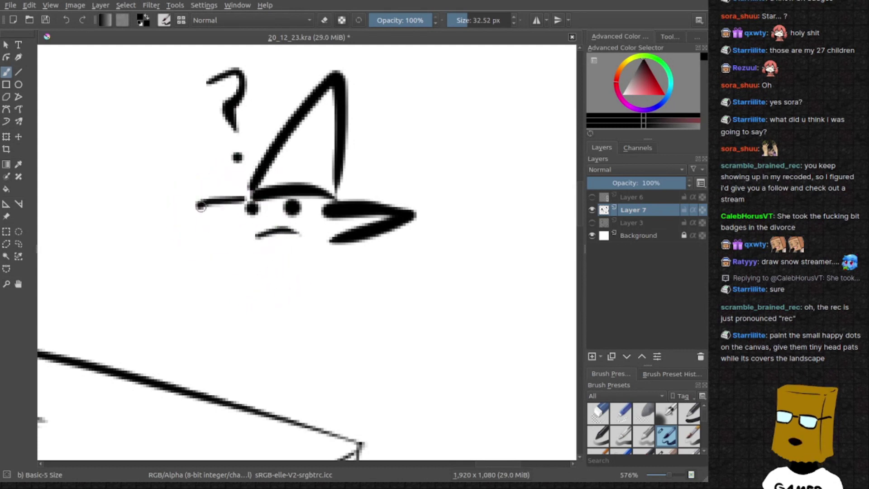
key("ctrl+z")
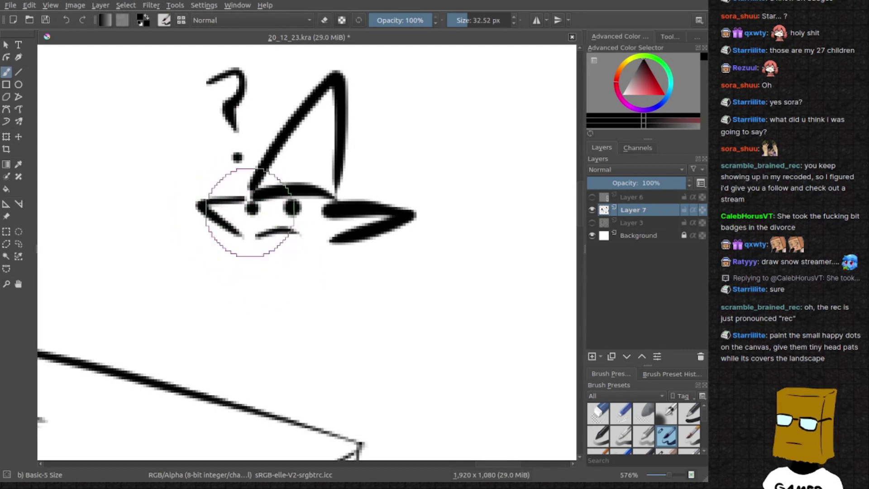
left_click_drag(238, 200, 250, 253)
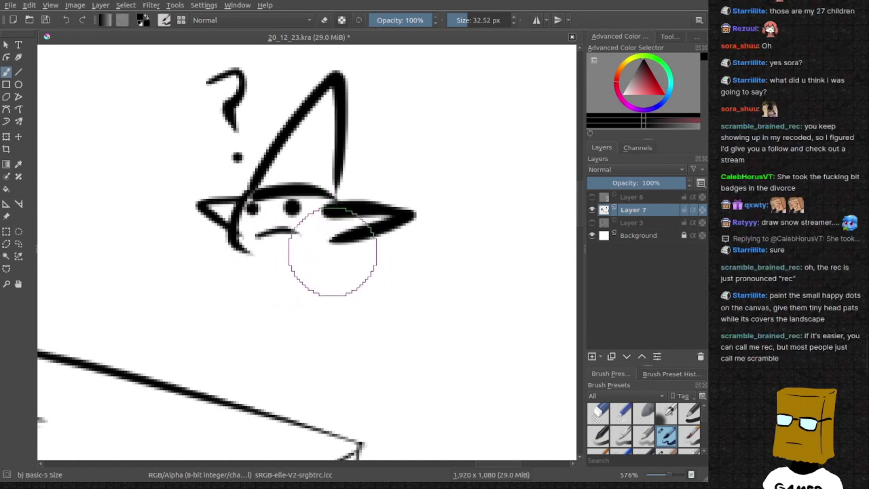
Draw the figure's body outline, an arm and small feet
left_click_drag(328, 243, 317, 280)
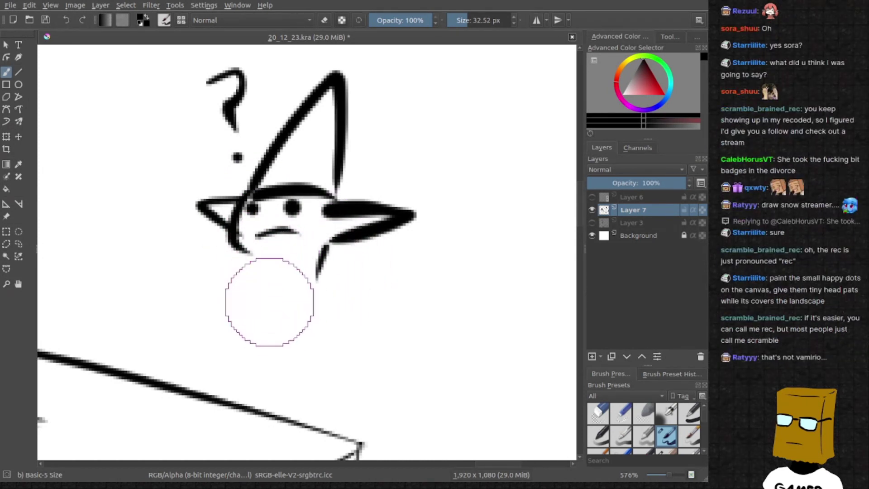
left_click_drag(253, 259, 211, 298)
key("ctrl+z")
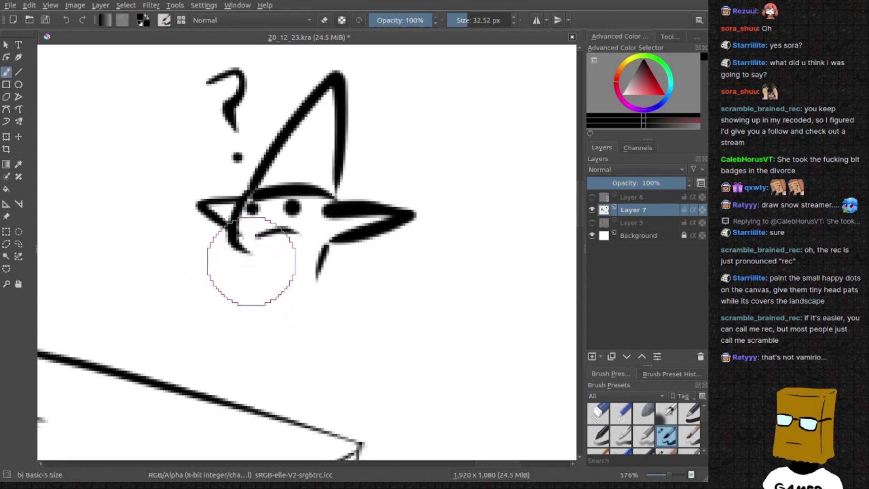
left_click_drag(252, 260, 335, 370)
mouse_move(319, 264)
left_mouse_down()
mouse_move(355, 362)
mouse_move(372, 304)
left_mouse_up()
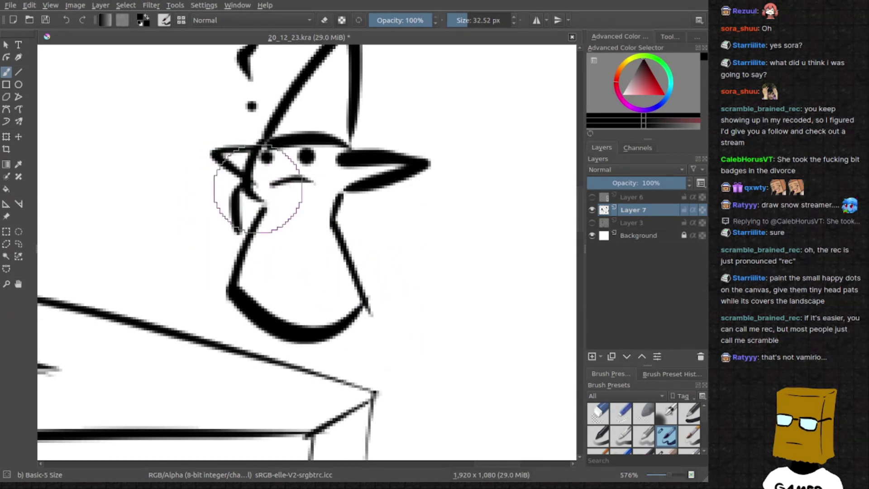
mouse_move(335, 242)
left_mouse_down()
mouse_move(398, 272)
mouse_move(323, 194)
left_mouse_up()
left_click_drag(231, 276, 252, 282)
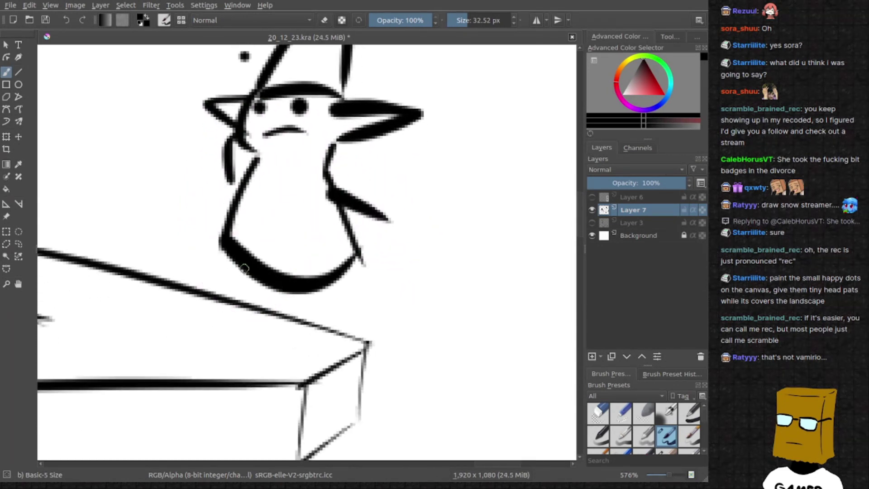
left_click_drag(317, 296, 334, 304)
scroll(305, 331, "down", 3)
scroll(305, 331, "down", 2)
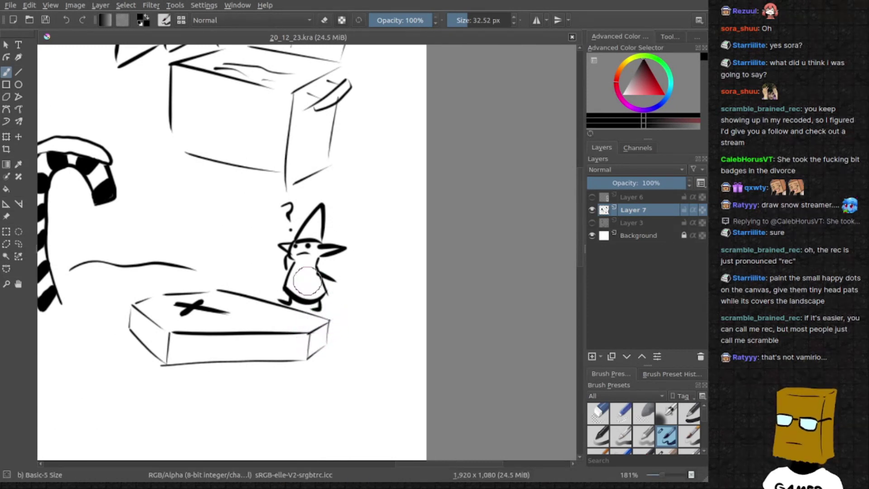
Draw collar and centre lines on the figure's body, then extend the ground line rightward past it
left_click_drag(304, 275, 340, 289)
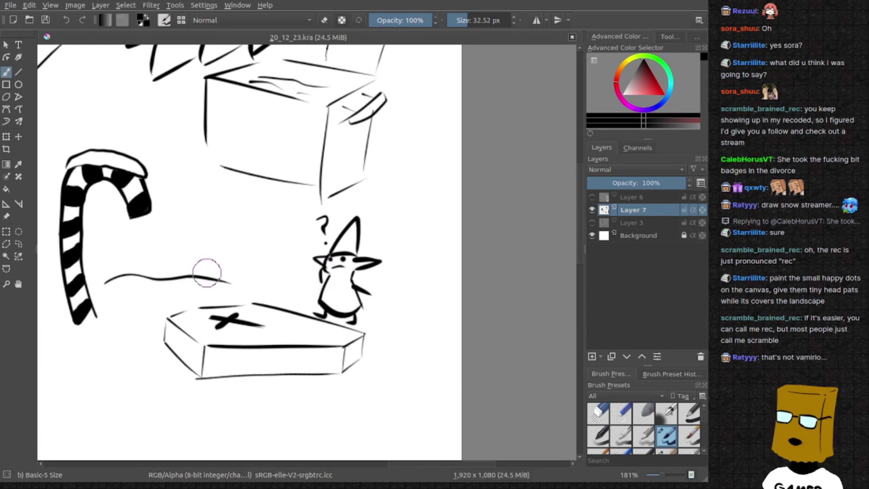
scroll(293, 269, "up", 5)
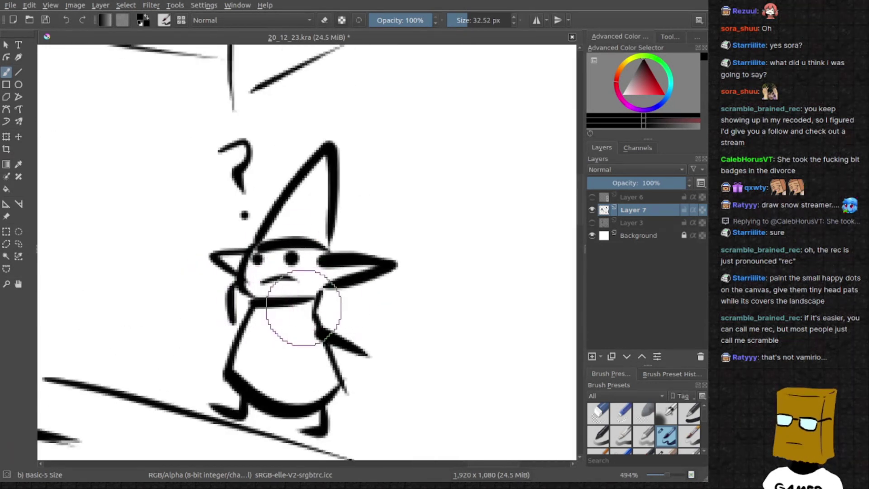
mouse_move(301, 272)
left_mouse_down()
mouse_move(343, 294)
mouse_move(264, 384)
left_mouse_up()
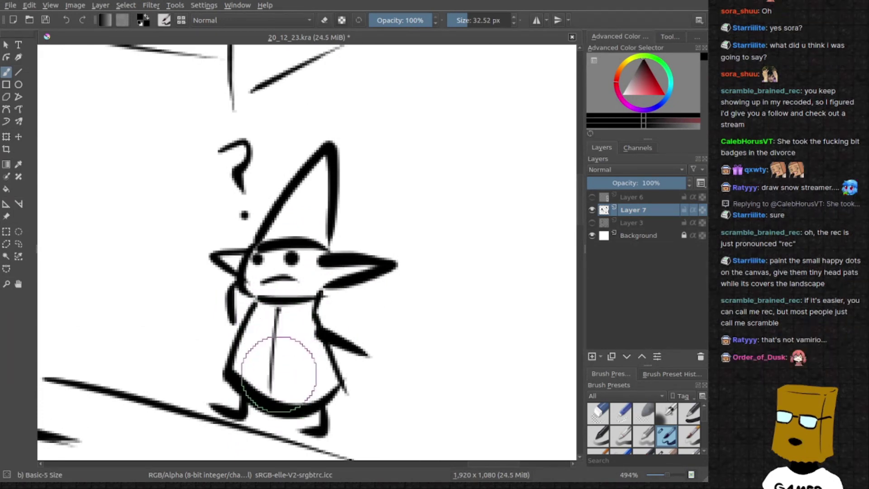
left_click_drag(272, 391, 276, 309)
scroll(310, 299, "down", 2)
scroll(380, 326, "down", 1)
scroll(388, 258, "down", 1)
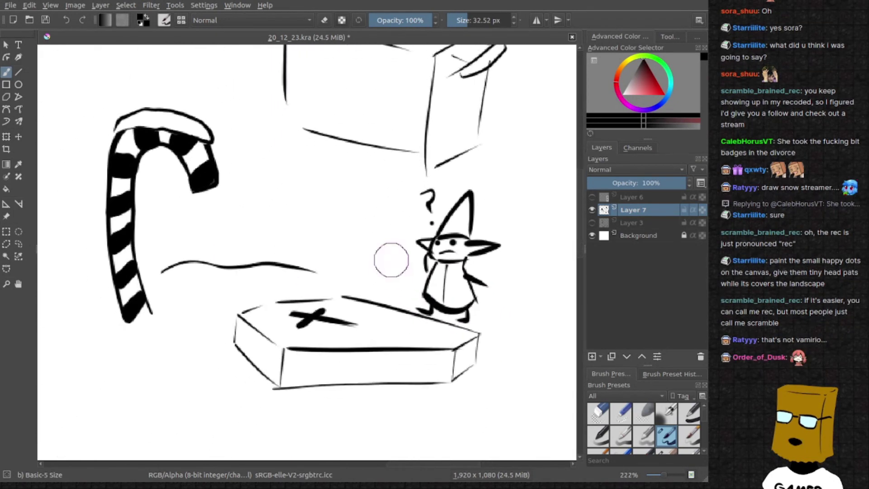
left_click_drag(327, 272, 409, 267)
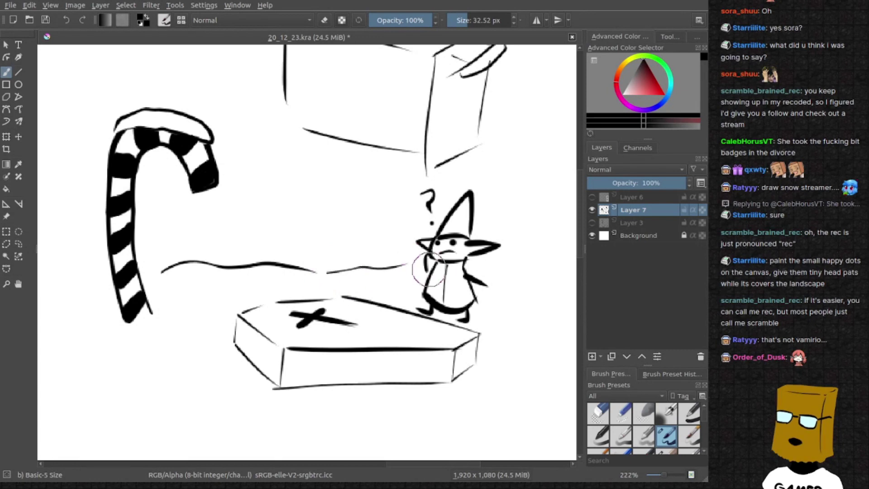
mouse_move(499, 267)
left_mouse_down()
mouse_move(446, 263)
mouse_move(521, 272)
left_mouse_up()
scroll(292, 272, "down", 2)
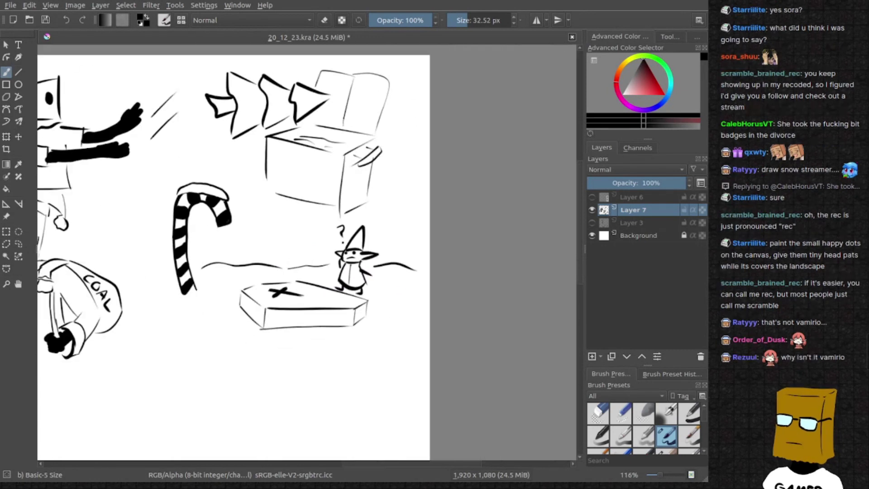
scroll(355, 274, "up", 1)
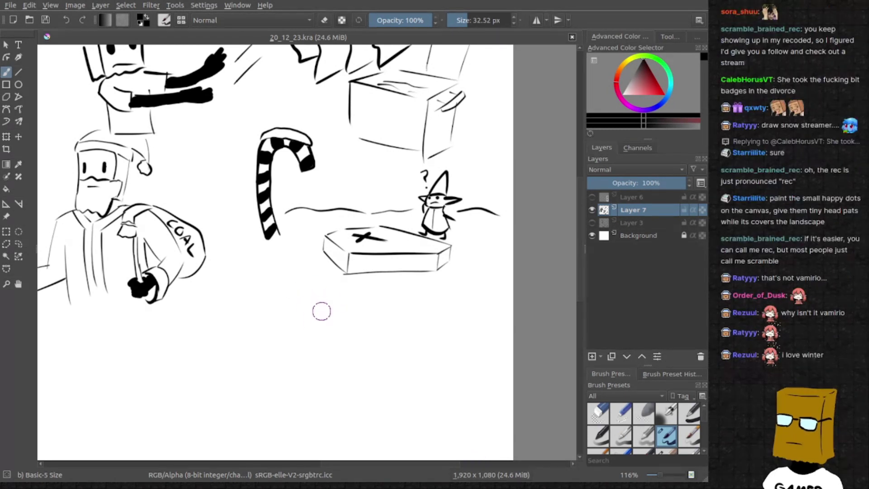
left_click_drag(317, 307, 311, 276)
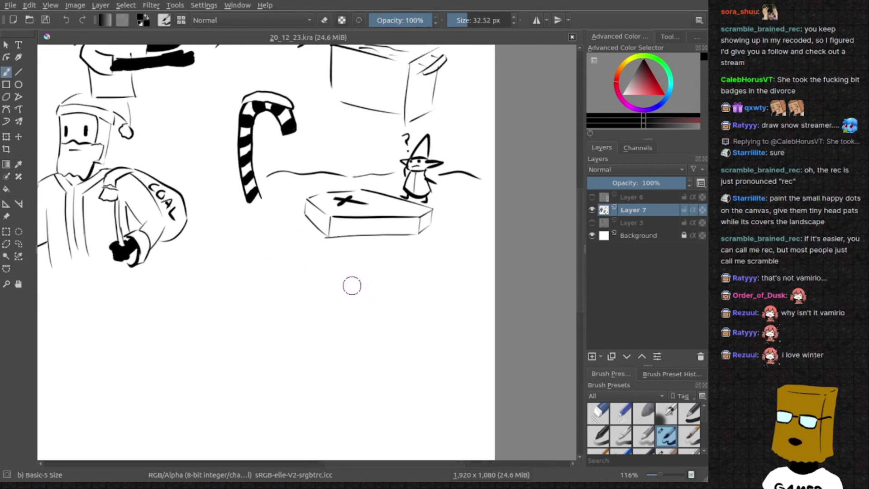
scroll(327, 260, "up", 3)
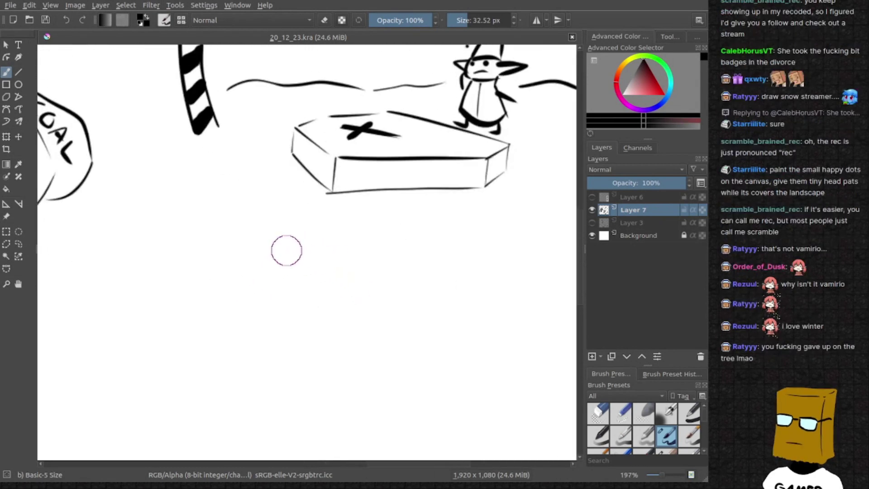
scroll(254, 260, "down", 1)
scroll(252, 242, "down", 1)
scroll(264, 263, "down", 1)
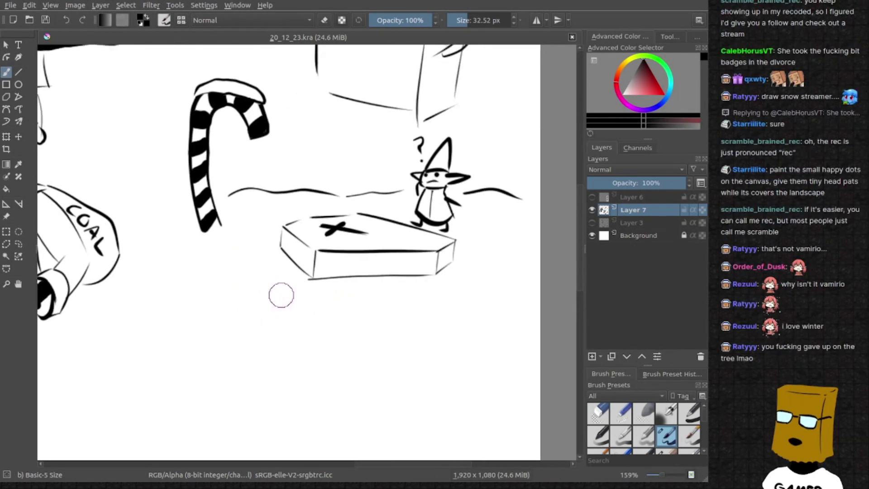
scroll(281, 295, "up", 1)
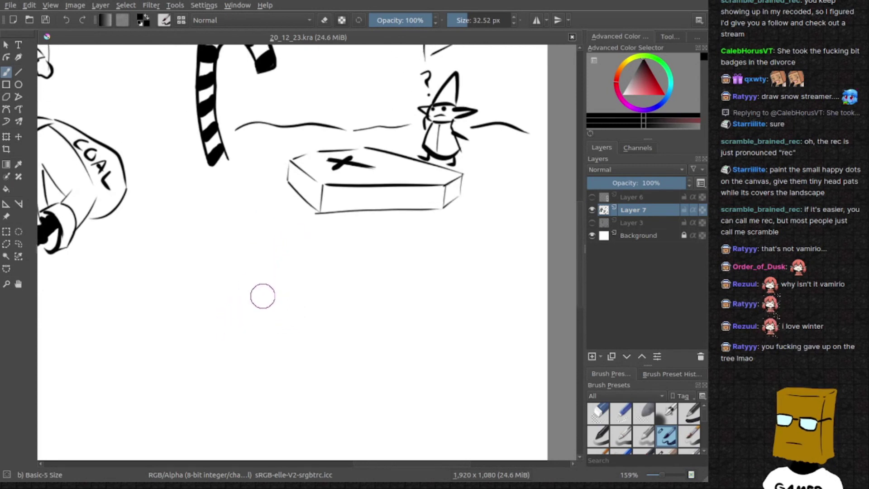
scroll(264, 322, "up", 1)
scroll(285, 320, "up", 2)
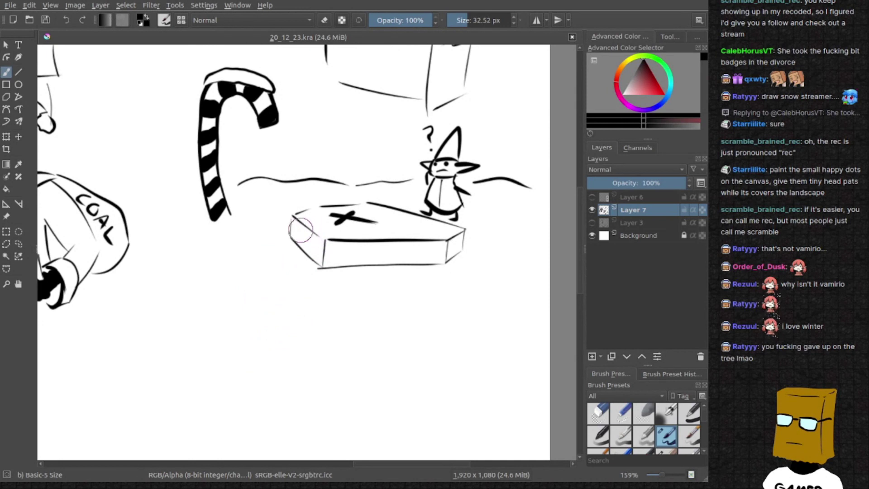
scroll(257, 259, "down", 1)
scroll(255, 285, "down", 2)
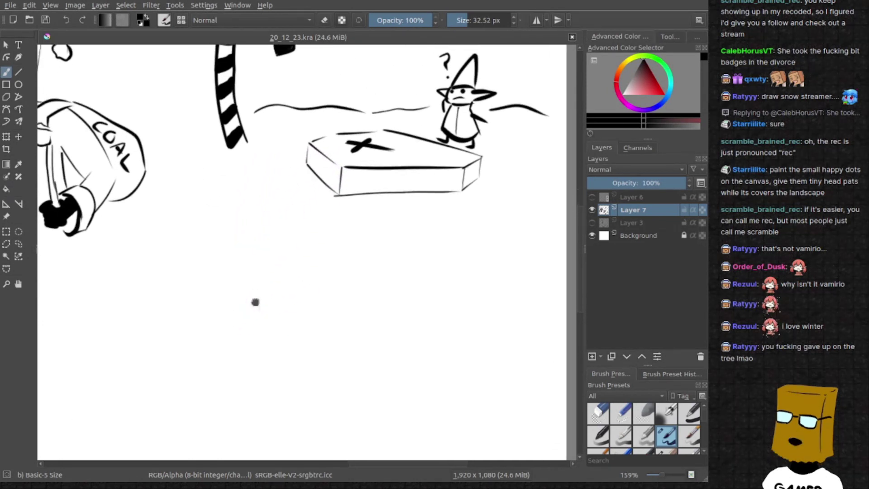
scroll(258, 245, "down", 2)
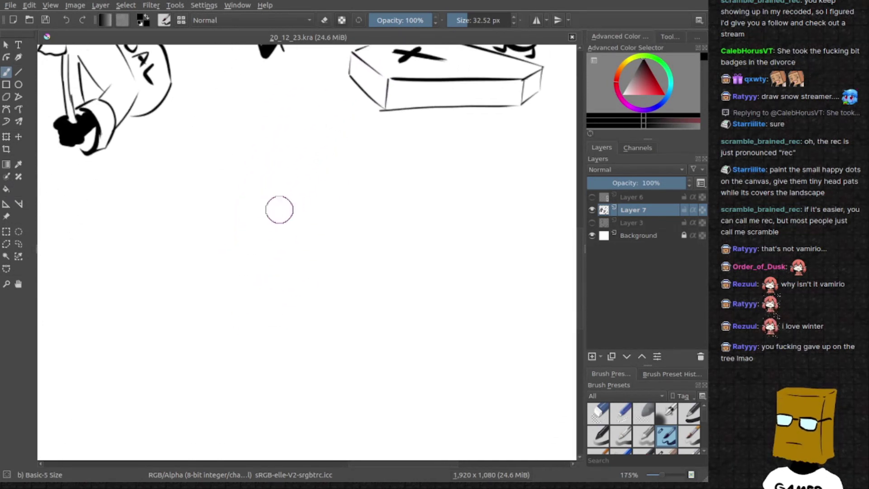
scroll(272, 217, "up", 1, "ctrl")
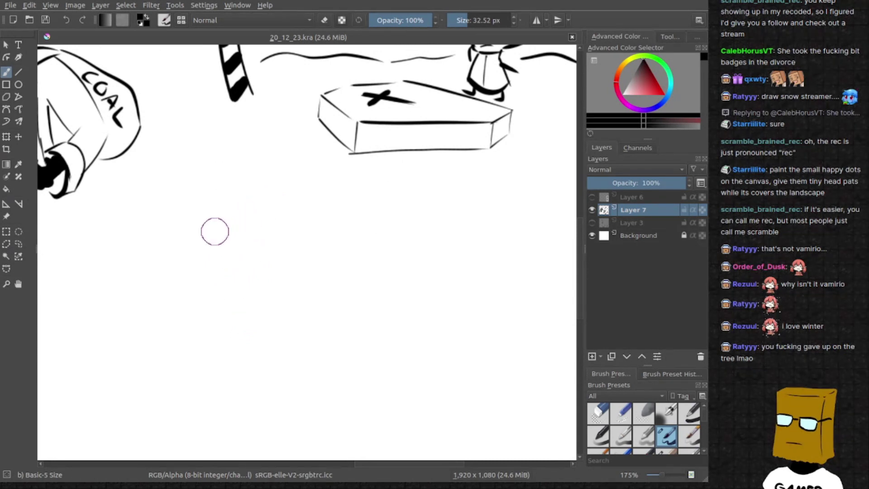
Draw the opening bracket's upright and undo the trial letters after it
left_click_drag(162, 208, 171, 266)
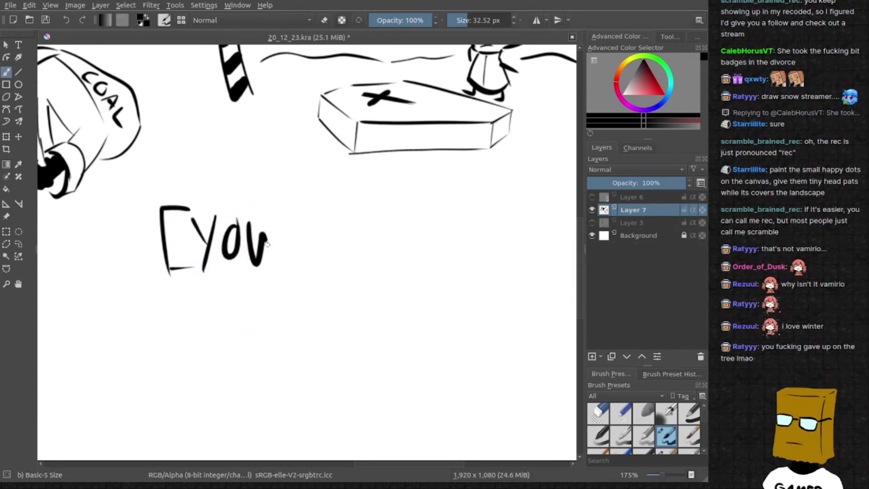
left_click_drag(284, 231, 313, 232)
left_click_drag(323, 262, 263, 270)
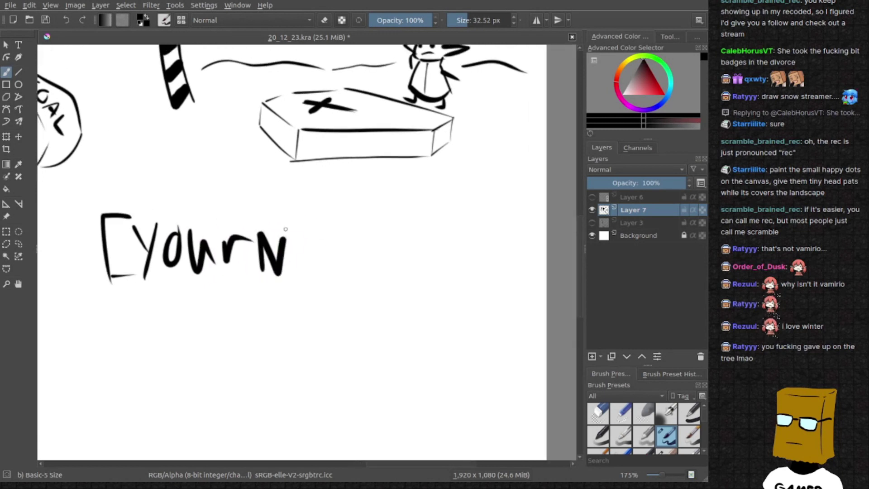
key("ctrl+z")
key("ctrl+z")
key("ctrl+z")
key("ctrl+z")
key("ctrl+z")
key("ctrl+z")
key("ctrl+z")
scroll(164, 252, "up", 2)
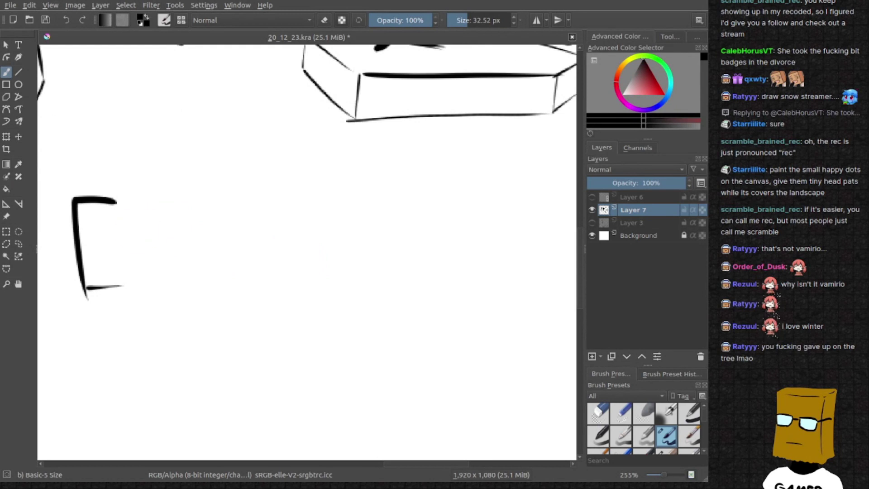
Hand-letter 'YOUR NAME' followed by a closing bracket
left_click_drag(127, 204, 163, 270)
mouse_move(159, 215)
left_mouse_down()
mouse_move(139, 293)
mouse_move(149, 208)
mouse_move(141, 244)
left_mouse_up()
key("ctrl+z")
key("ctrl+z")
mouse_move(182, 207)
left_mouse_down()
mouse_move(178, 279)
mouse_move(197, 214)
mouse_move(230, 212)
mouse_move(242, 279)
left_mouse_up()
mouse_move(243, 210)
left_mouse_down()
mouse_move(248, 243)
mouse_move(282, 273)
left_mouse_up()
left_click(288, 274)
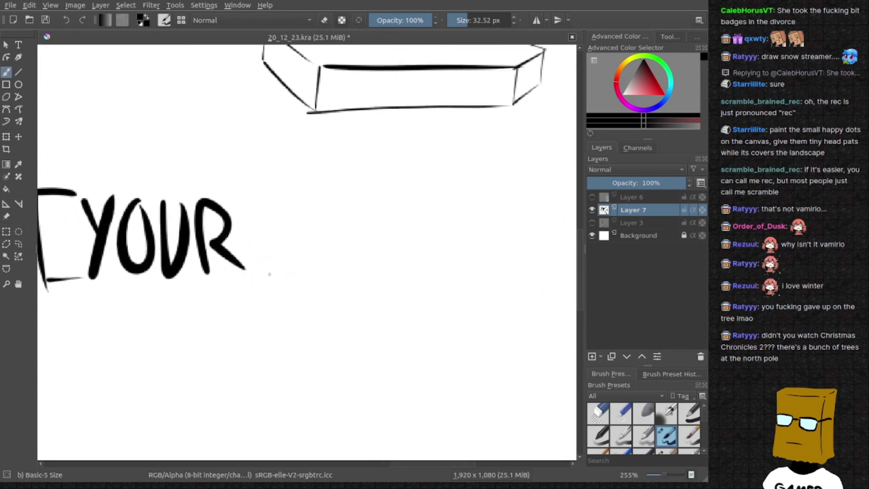
mouse_move(253, 275)
left_mouse_down()
mouse_move(294, 203)
mouse_move(301, 274)
left_mouse_up()
left_click_drag(317, 208, 333, 273)
mouse_move(307, 257)
left_mouse_down()
mouse_move(329, 255)
mouse_move(349, 208)
mouse_move(381, 272)
left_mouse_up()
scroll(319, 252, "down", 1)
mouse_move(339, 238)
left_mouse_down()
mouse_move(340, 280)
mouse_move(363, 235)
left_mouse_up()
left_click_drag(342, 280, 364, 279)
scroll(370, 278, "down", 1)
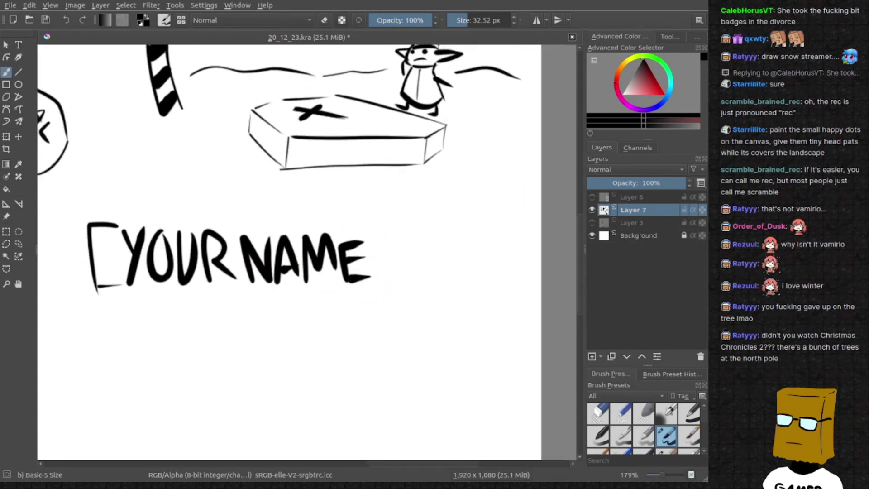
mouse_move(361, 232)
left_mouse_down()
mouse_move(384, 288)
mouse_move(362, 295)
left_mouse_up()
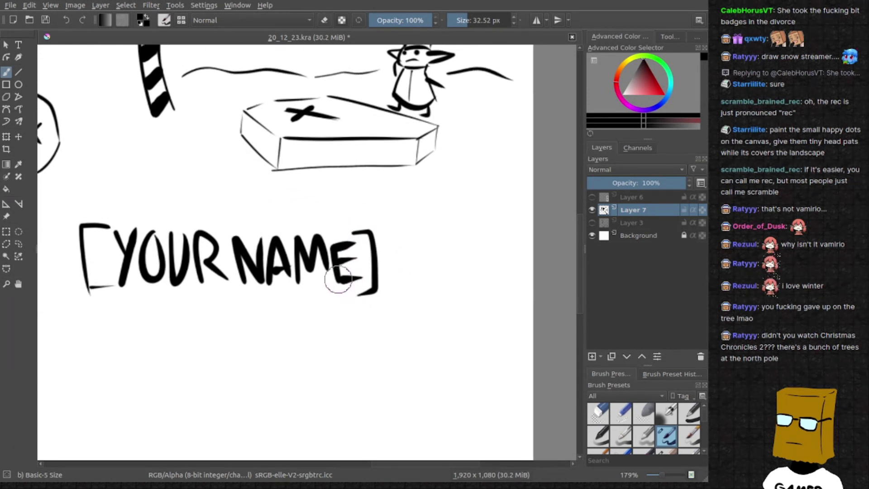
scroll(338, 280, "left", 3)
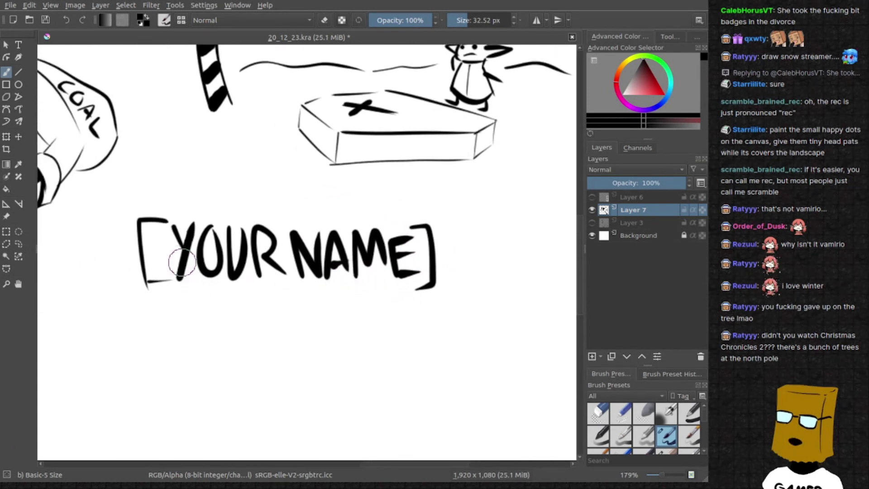
Erase the opening bracket and redraw it before 'YOUR'
key("e")
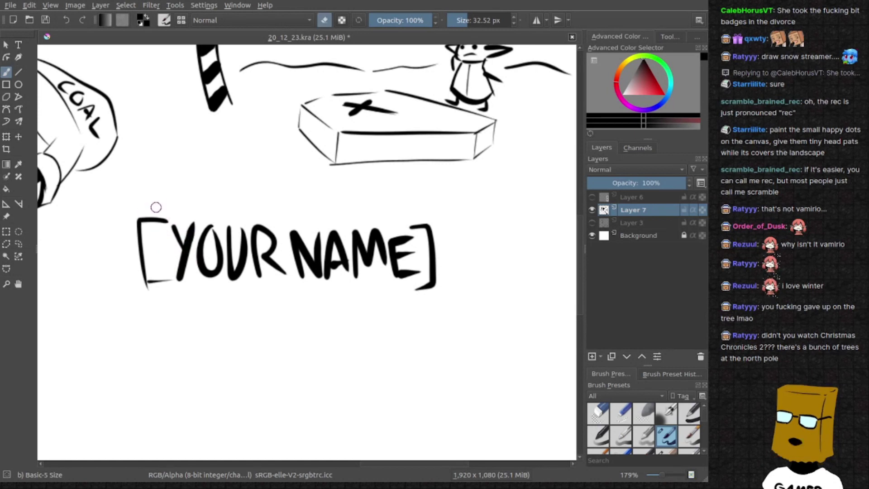
left_click_drag(153, 245, 140, 247)
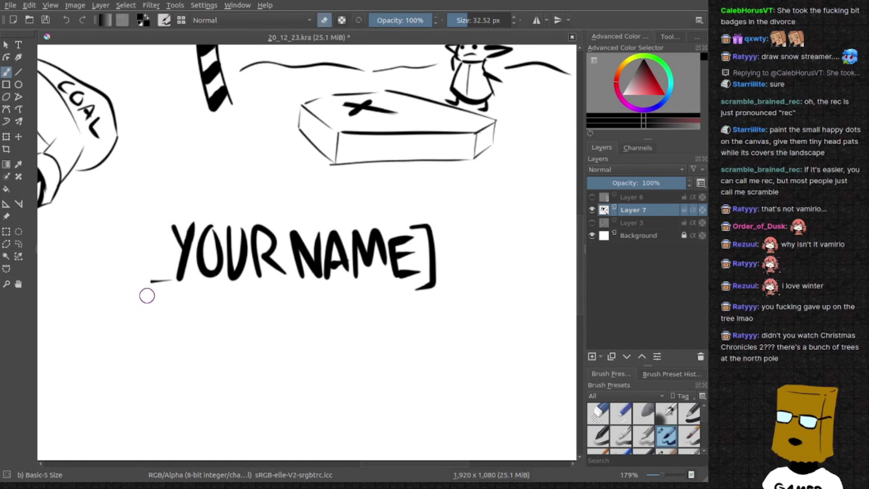
left_click(164, 284)
key("e")
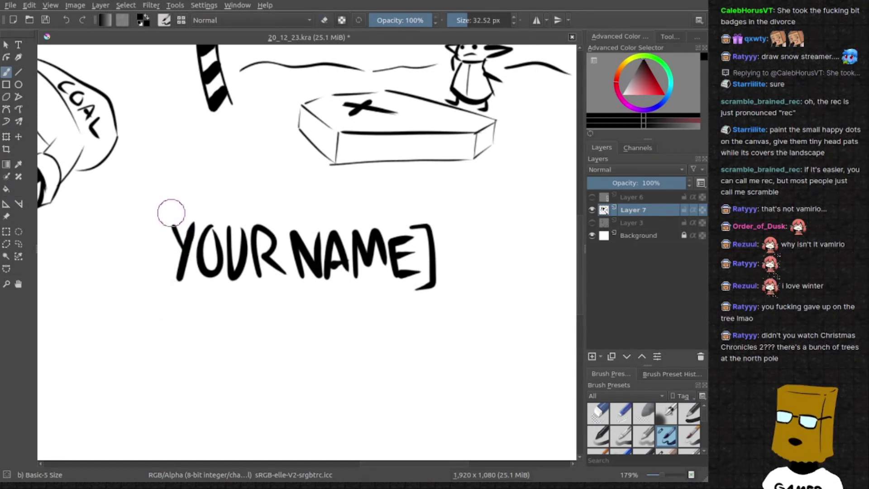
key("ctrl+z")
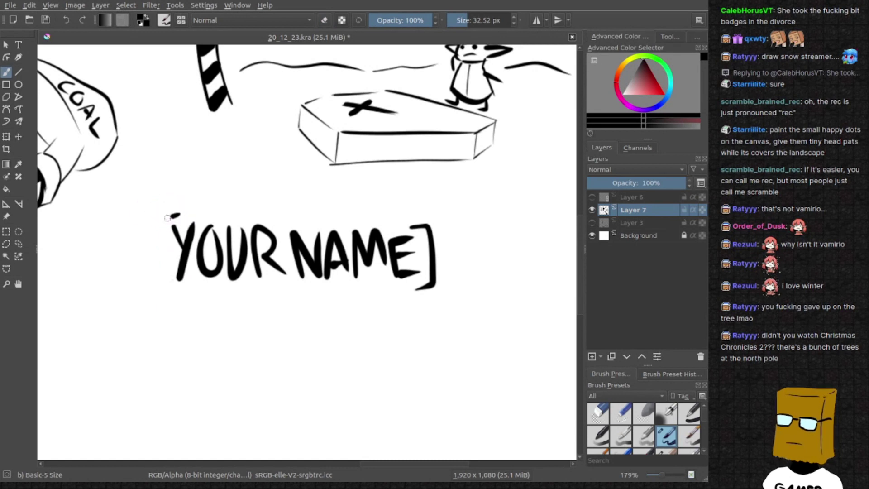
left_click_drag(180, 216, 184, 293)
scroll(324, 227, "right", 2)
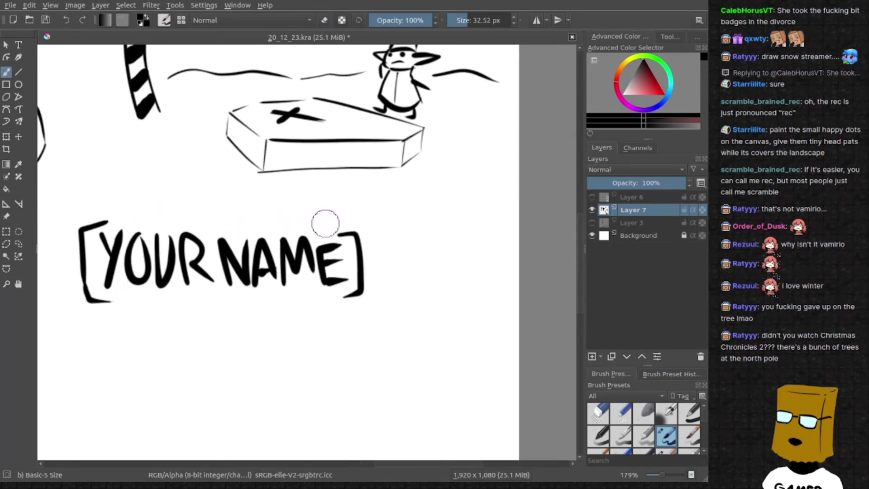
scroll(330, 246, "right", 1)
scroll(437, 210, "left", 2)
Select the whole [YOUR NAME] label, move it left, and deselect
key("ctrl+r")
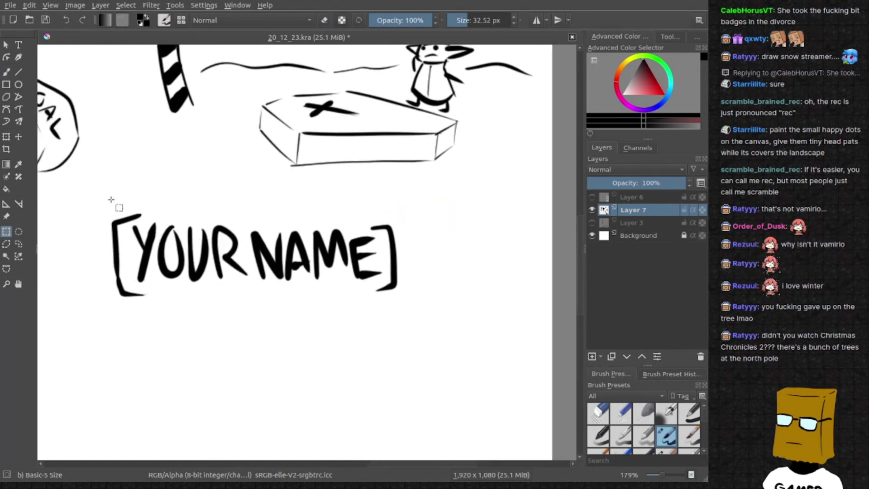
left_click_drag(101, 190, 420, 318)
key("t")
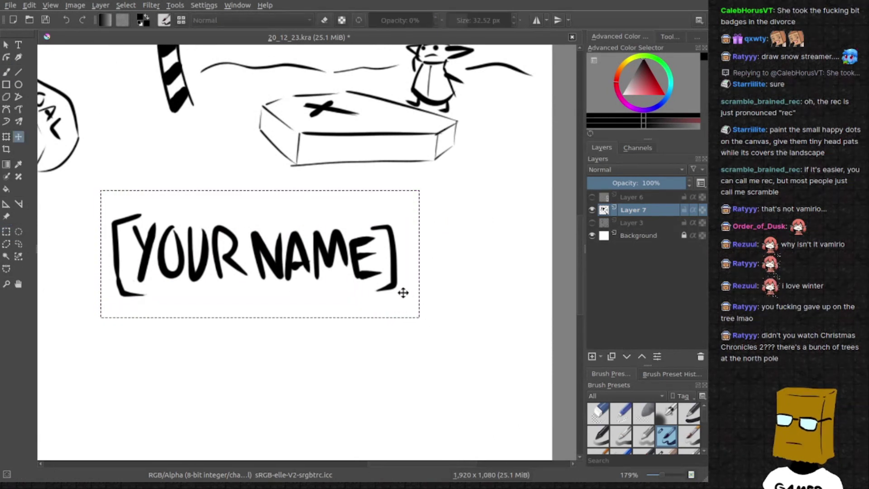
left_click_drag(402, 291, 342, 291)
key("b")
key("ctrl+shift+a")
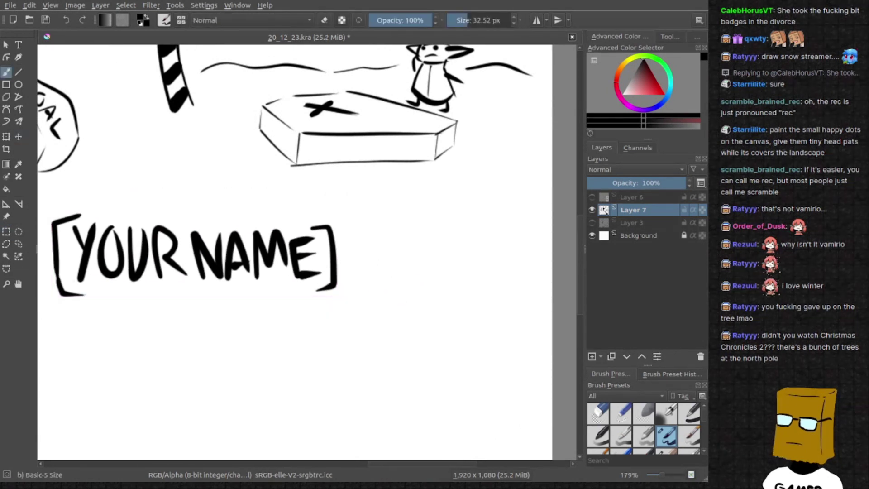
scroll(286, 245, "up", 2)
scroll(293, 252, "up", 2)
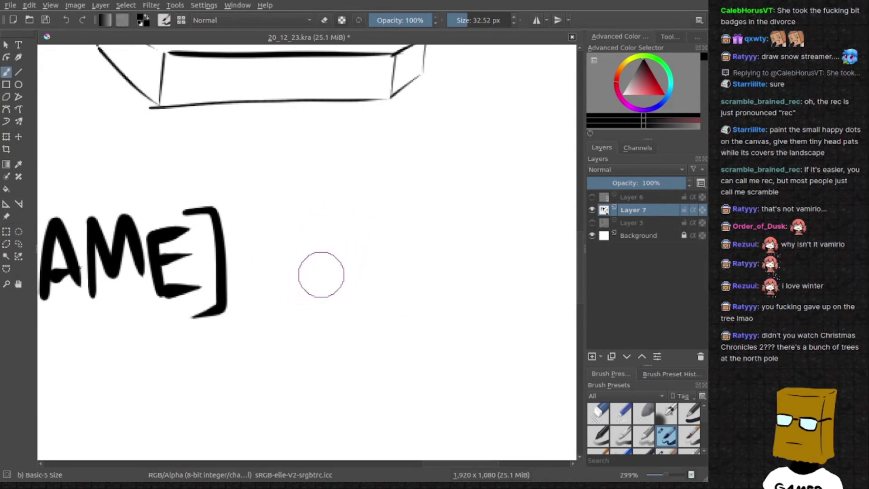
Draw the flower with its stem, looped head, inner petal mark and a leaf
mouse_move(323, 293)
left_mouse_down()
mouse_move(304, 226)
mouse_move(256, 230)
left_mouse_up()
left_click_drag(262, 197, 306, 211)
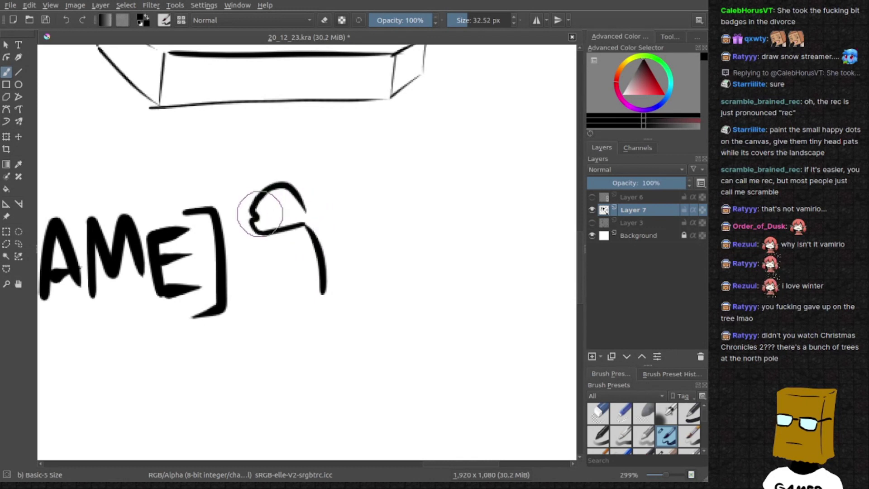
key("ctrl+z")
mouse_move(261, 187)
left_mouse_down()
mouse_move(308, 214)
mouse_move(261, 211)
mouse_move(284, 193)
mouse_move(265, 207)
left_mouse_up()
key("ctrl+z")
key("ctrl+z")
key("ctrl+z")
key("ctrl+z")
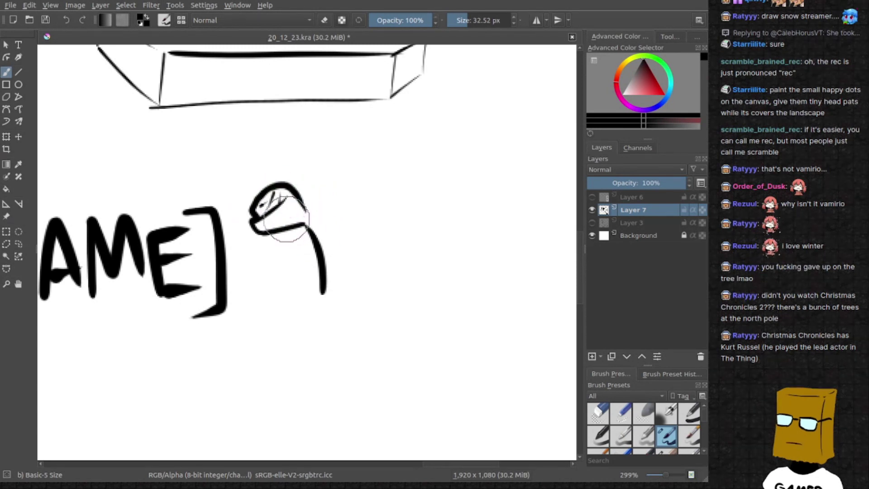
left_click_drag(262, 207, 299, 210)
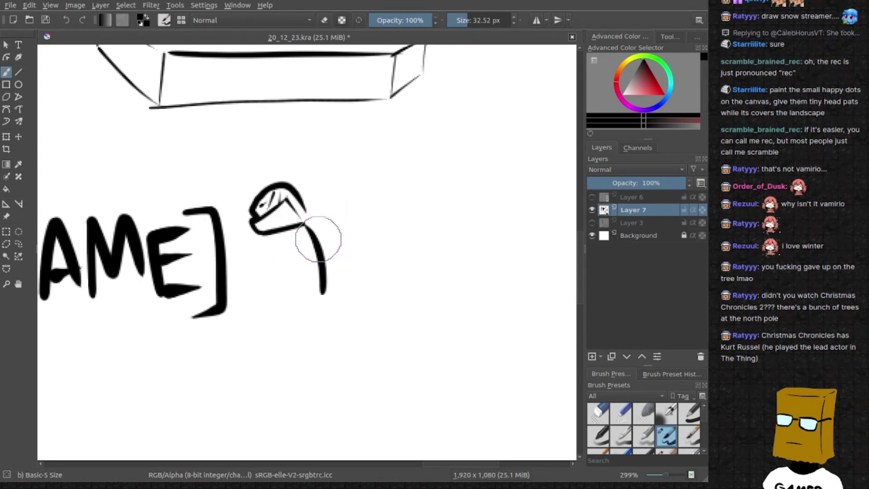
left_click_drag(320, 231, 333, 203)
key("ctrl+z")
mouse_move(316, 232)
left_mouse_down()
mouse_move(342, 188)
mouse_move(325, 234)
left_mouse_up()
mouse_move(339, 296)
left_mouse_down()
mouse_move(320, 262)
mouse_move(285, 311)
left_mouse_up()
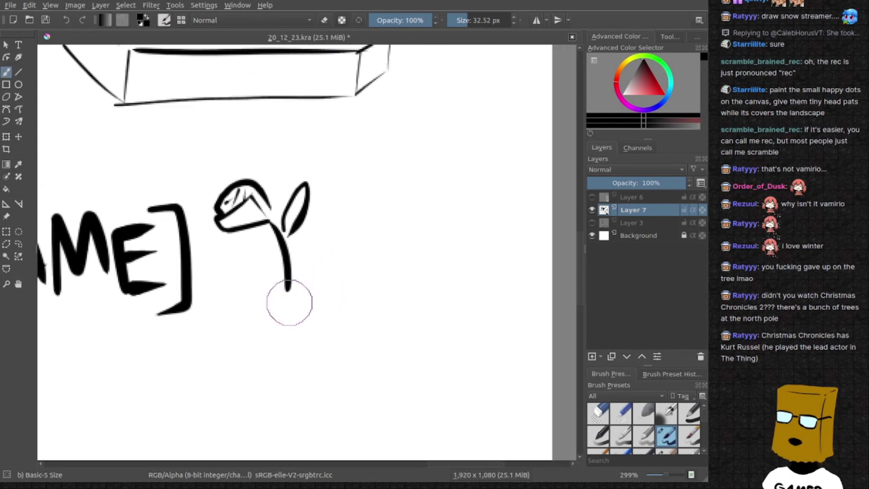
Sketch the hand gripping the base of the stem with a thicker finger stroke
key("e")
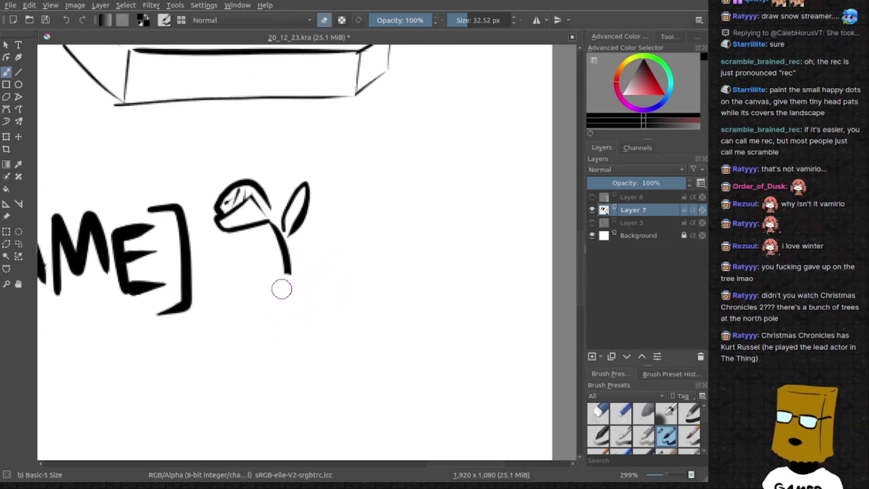
key("e")
mouse_move(281, 274)
left_mouse_down()
mouse_move(306, 277)
mouse_move(272, 277)
left_mouse_up()
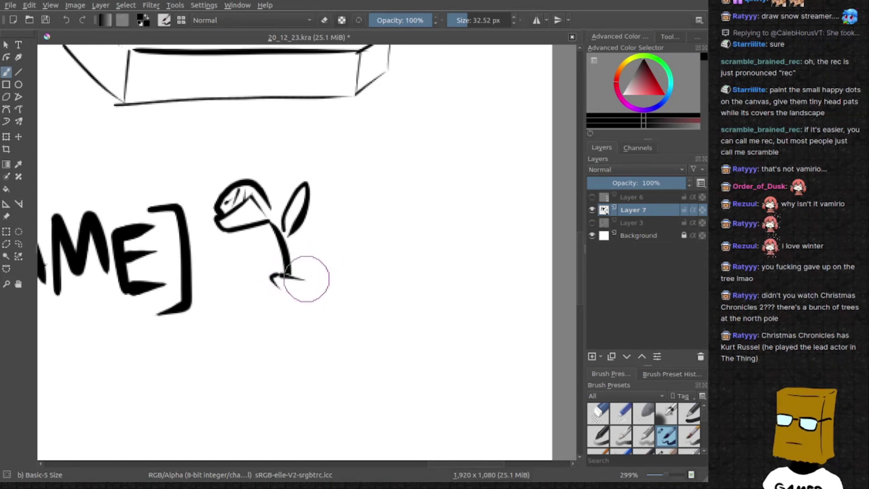
left_click_drag(277, 232, 294, 266)
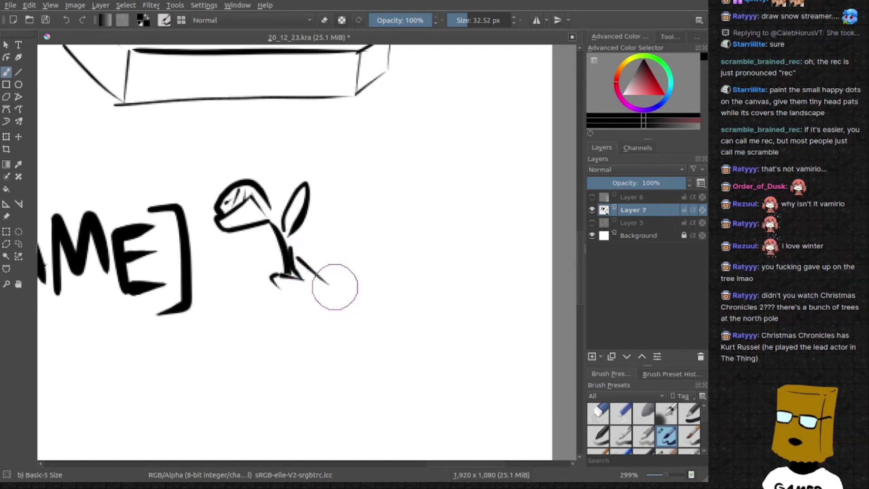
key("ctrl+z")
mouse_move(299, 255)
left_mouse_down()
mouse_move(326, 283)
mouse_move(278, 294)
mouse_move(299, 293)
mouse_move(305, 314)
mouse_move(323, 317)
left_mouse_up()
key("ctrl+z")
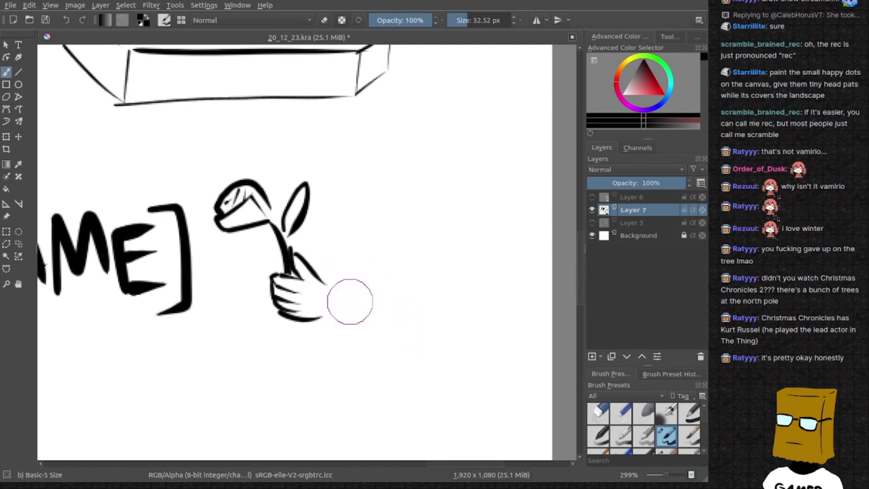
Draw the cuffed sleeve and the upper and lower arm lines beside the hand
mouse_move(318, 337)
left_mouse_down()
mouse_move(332, 279)
mouse_move(354, 293)
mouse_move(338, 332)
left_mouse_up()
key("ctrl+z")
mouse_move(356, 285)
left_mouse_down()
mouse_move(344, 338)
mouse_move(351, 345)
left_mouse_up()
left_click_drag(358, 302, 397, 334)
key("ctrl+z")
left_click_drag(358, 300, 407, 332)
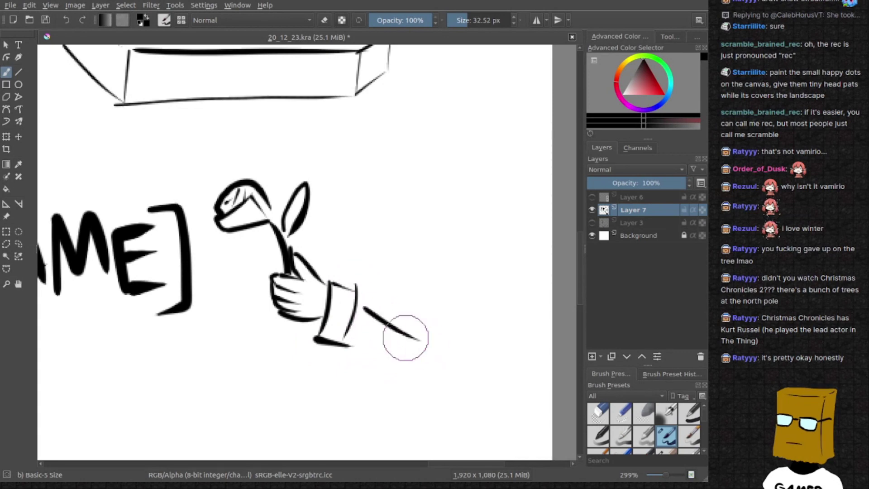
key("ctrl+z")
left_click_drag(357, 299, 412, 332)
left_click_drag(350, 343, 412, 365)
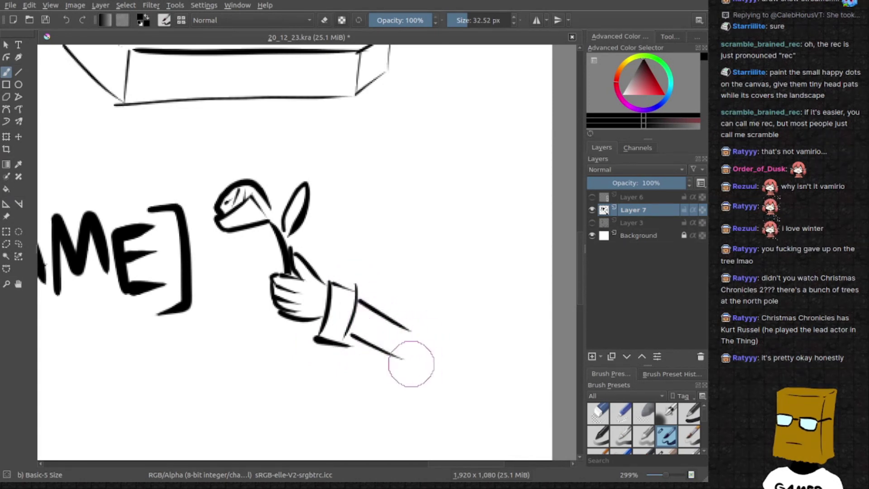
key("ctrl+z")
left_click_drag(359, 349, 408, 364)
scroll(366, 370, "down", 5)
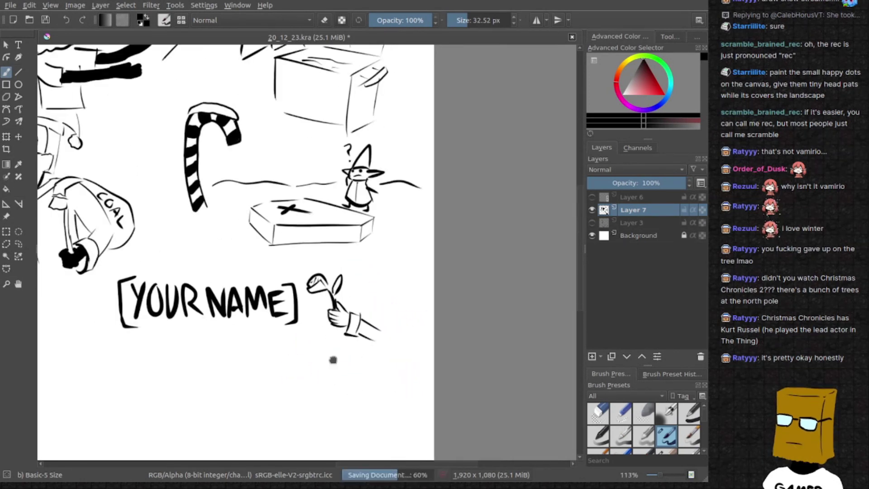
scroll(333, 360, "down", 1)
scroll(374, 349, "down", 2)
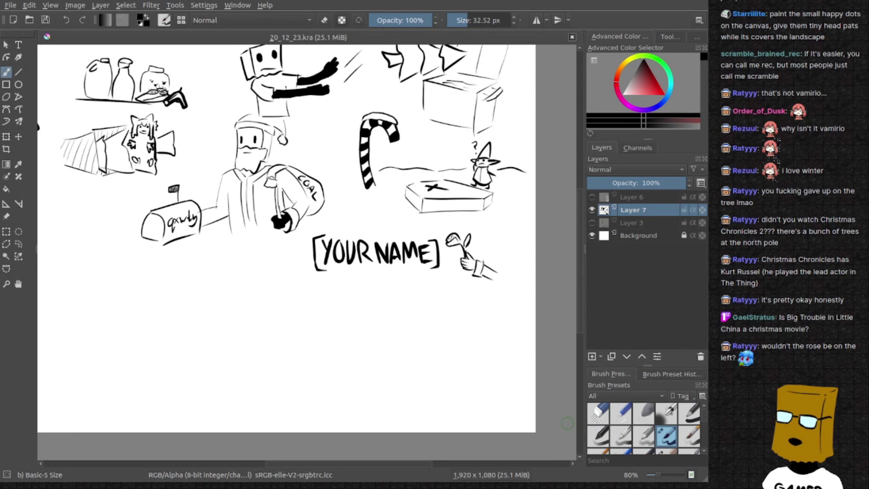
Pan the canvas to bring more of the doodle sheet into view
mouse_move(345, 282)
left_mouse_down()
mouse_move(326, 292)
mouse_move(345, 299)
left_mouse_up()
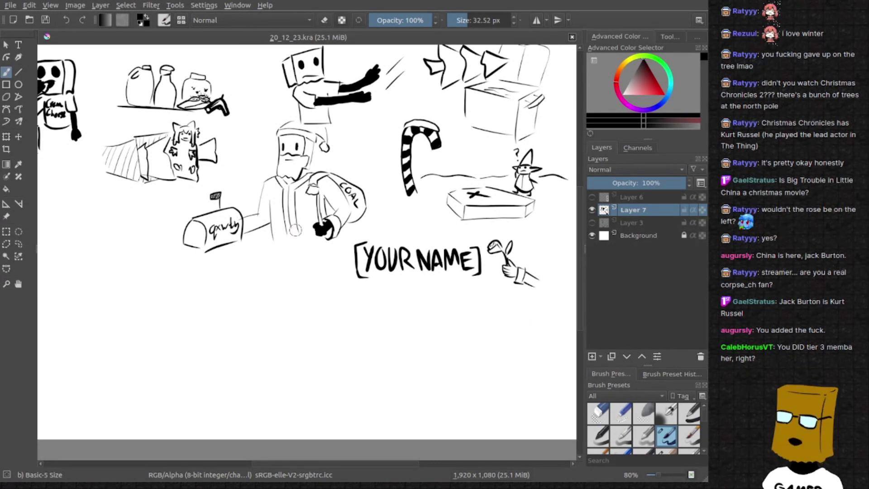
Zoom into the empty area below the chef and draw two pointed ears
left_click_drag(259, 263, 389, 265)
scroll(388, 265, "down", 3)
left_click_drag(238, 276, 302, 334)
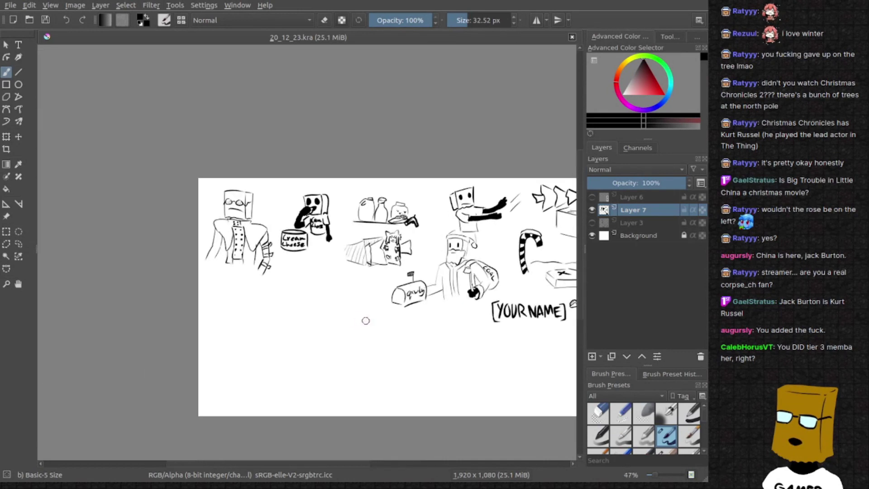
left_click(302, 334, "ctrl")
scroll(276, 305, "up", 1)
scroll(252, 252, "up", 1)
scroll(258, 170, "up", 1)
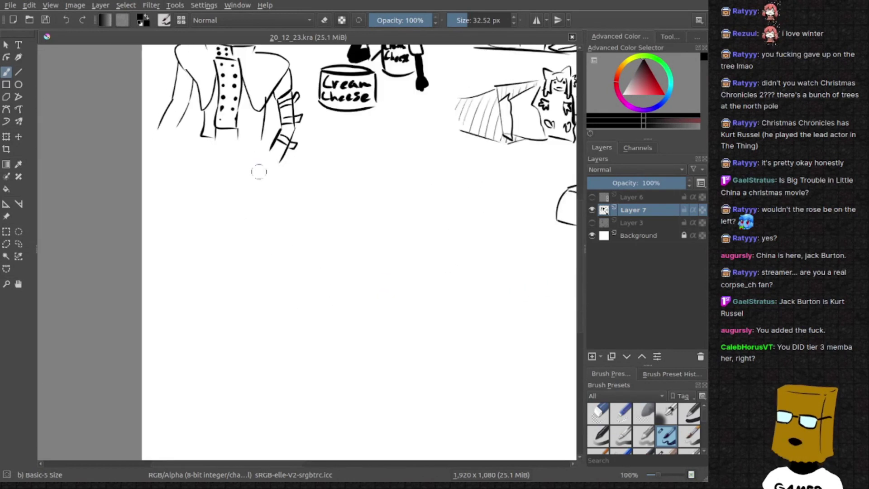
mouse_move(236, 213)
left_mouse_down()
mouse_move(182, 218)
mouse_move(181, 188)
left_mouse_up()
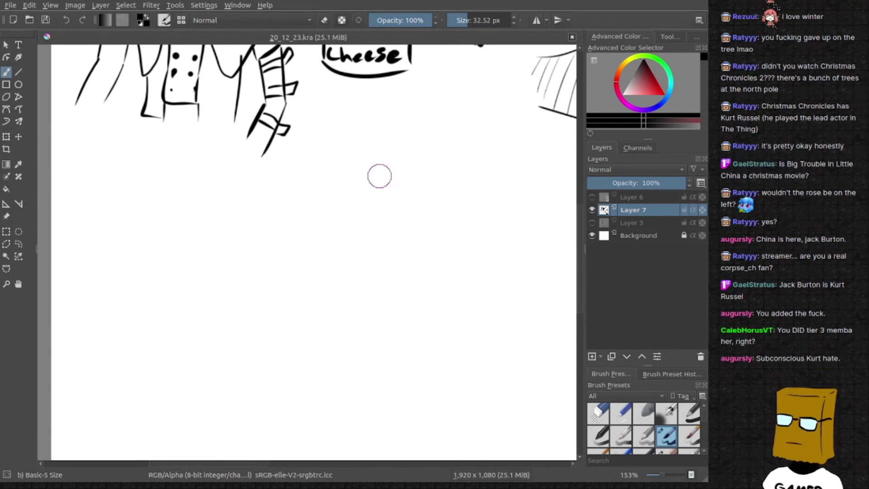
scroll(249, 236, "up", 3)
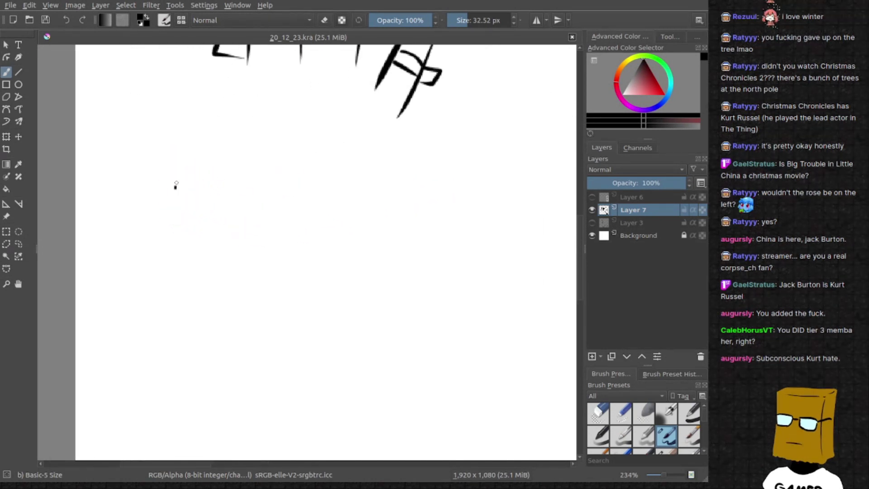
left_click_drag(175, 189, 279, 175)
left_click_drag(216, 167, 302, 202)
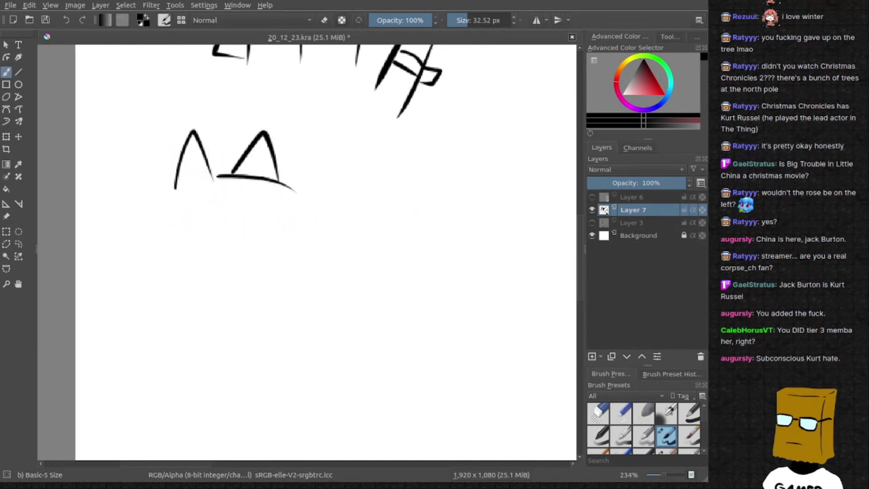
key("ctrl+z")
left_click_drag(217, 170, 307, 217)
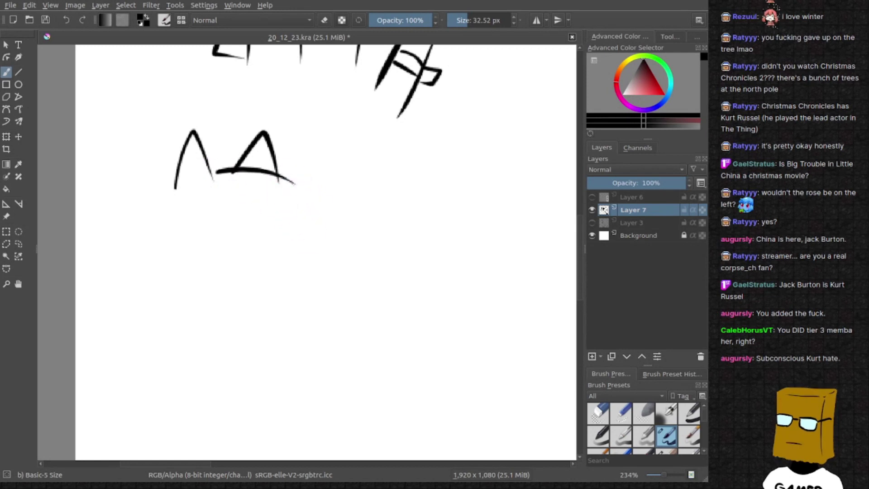
scroll(280, 227, "up", 2)
key("ctrl+z")
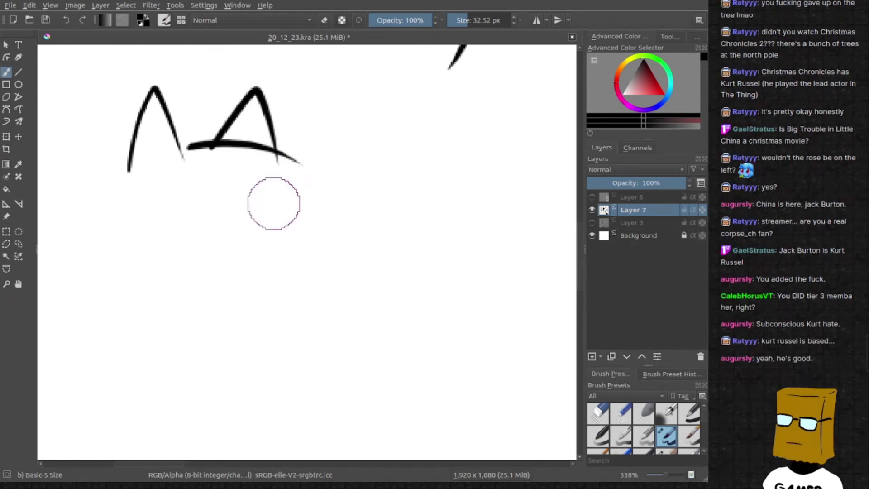
Try several short strokes below the ear peaks, undoing most of them
mouse_move(240, 194)
left_mouse_down()
mouse_move(289, 245)
mouse_move(305, 203)
mouse_move(301, 217)
mouse_move(262, 224)
left_mouse_up()
key("ctrl+z")
key("ctrl+z")
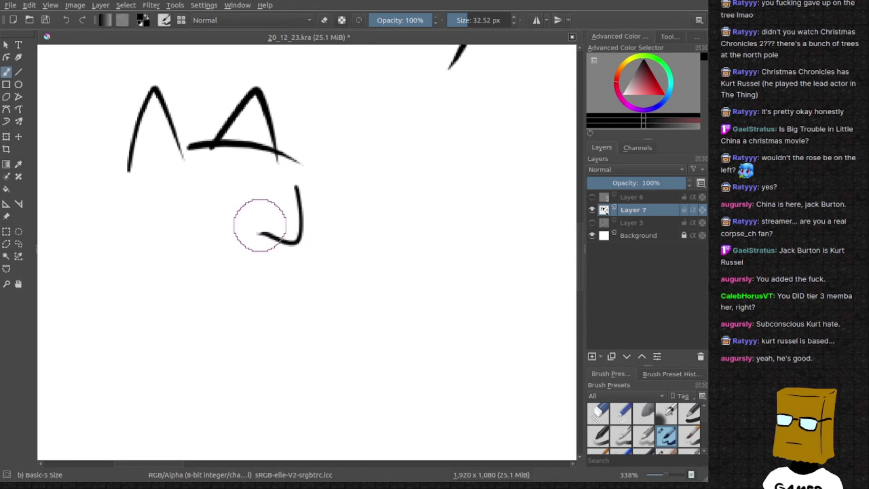
key("ctrl+z")
mouse_move(241, 191)
left_mouse_down()
mouse_move(264, 218)
mouse_move(306, 184)
left_mouse_up()
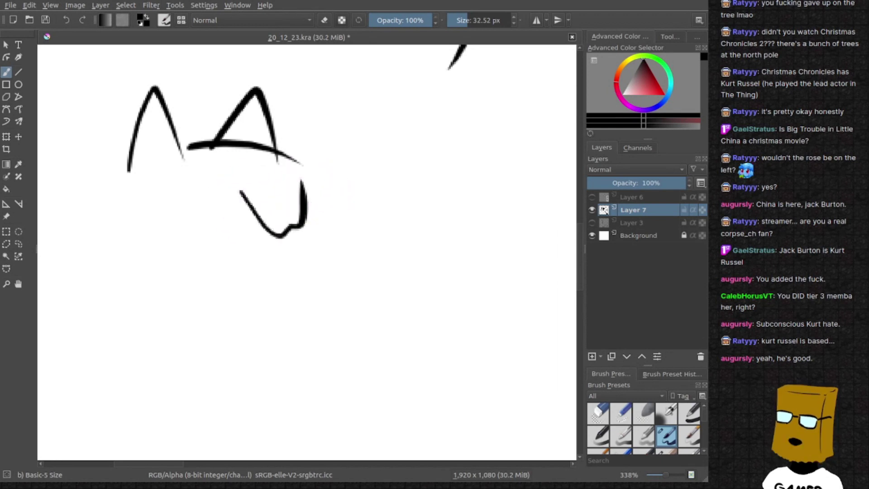
key("ctrl+z")
mouse_move(246, 195)
left_mouse_down()
mouse_move(282, 226)
mouse_move(310, 178)
mouse_move(334, 216)
mouse_move(341, 268)
left_mouse_up()
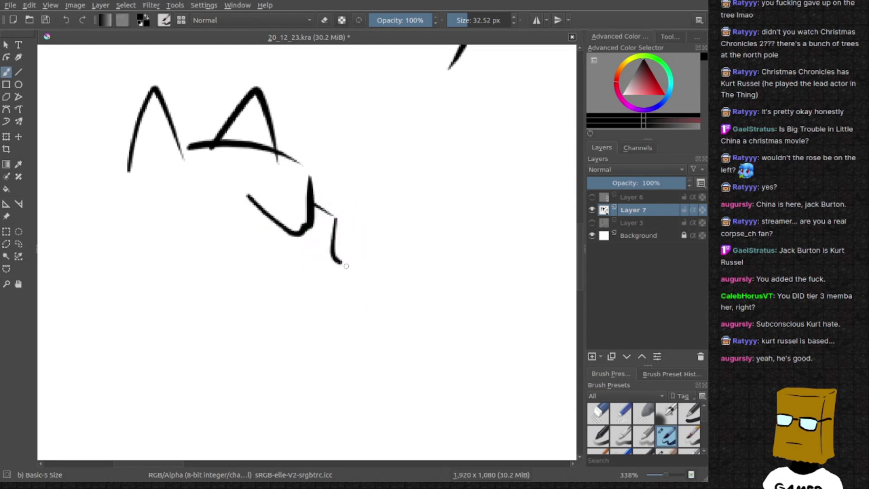
key("ctrl+z")
key("ctrl+z")
key("ctrl+z")
key("ctrl+z")
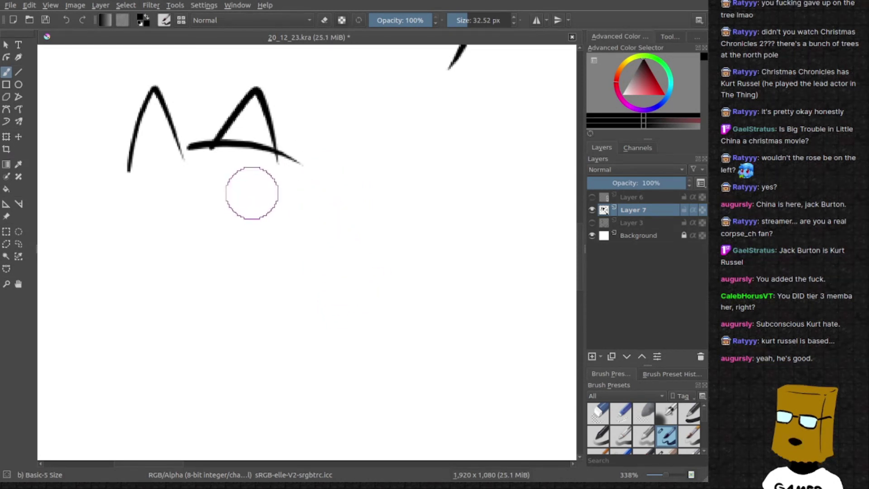
left_click_drag(258, 190, 276, 233)
key("ctrl+z")
mouse_move(264, 192)
left_mouse_down()
mouse_move(306, 247)
mouse_move(310, 194)
mouse_move(288, 224)
mouse_move(317, 190)
mouse_move(343, 214)
left_mouse_up()
key("ctrl+z")
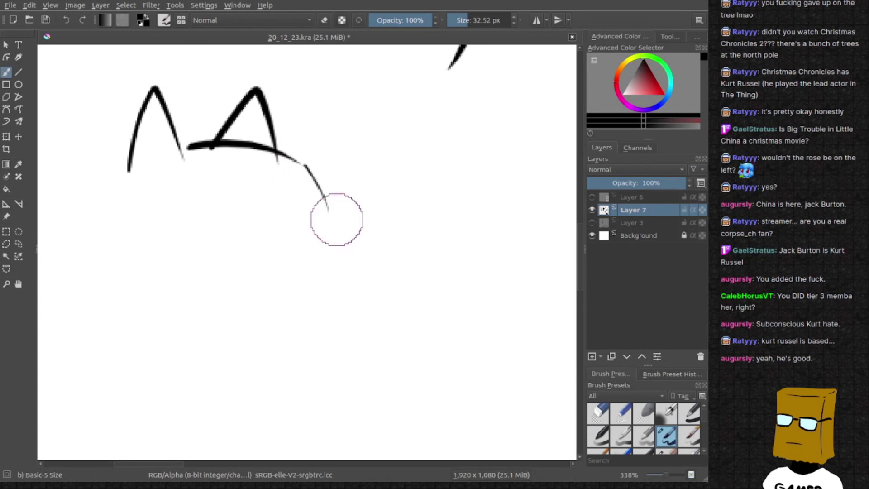
Extend the head curve down from the ears and redraw the lower jaw curve
left_click_drag(337, 219, 338, 233)
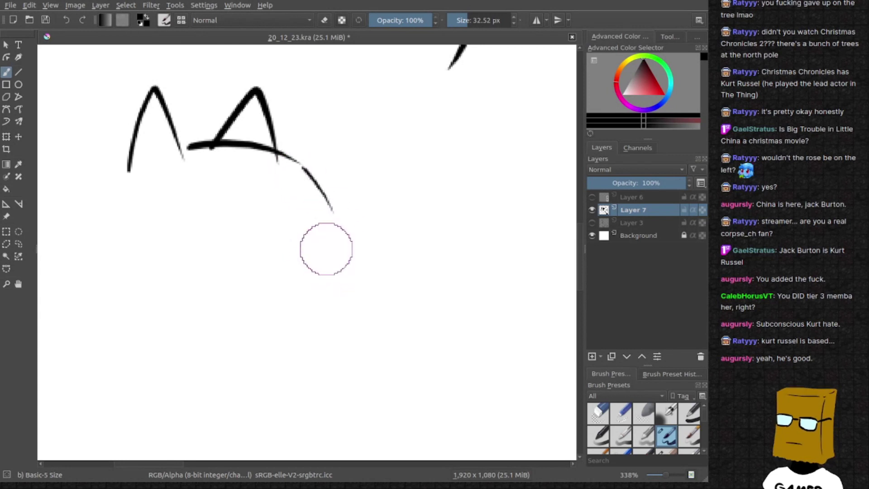
left_click_drag(345, 263, 285, 314)
key("ctrl+z")
left_click_drag(324, 231, 264, 328)
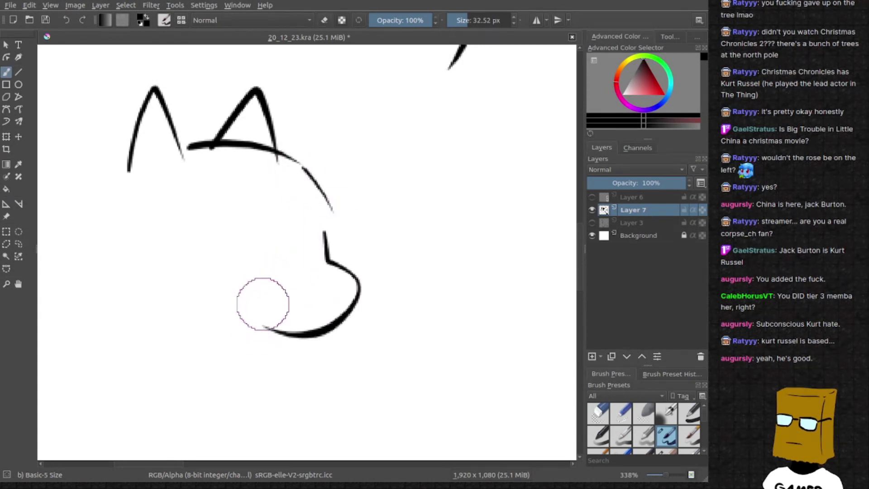
key("ctrl+z")
left_click_drag(324, 257, 221, 336)
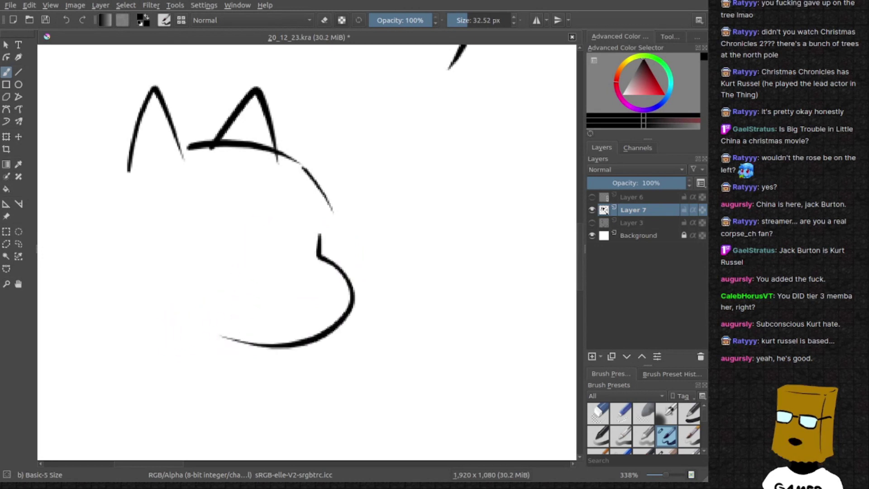
scroll(279, 224, "up", 1)
left_click_drag(273, 217, 310, 255)
key("ctrl+z")
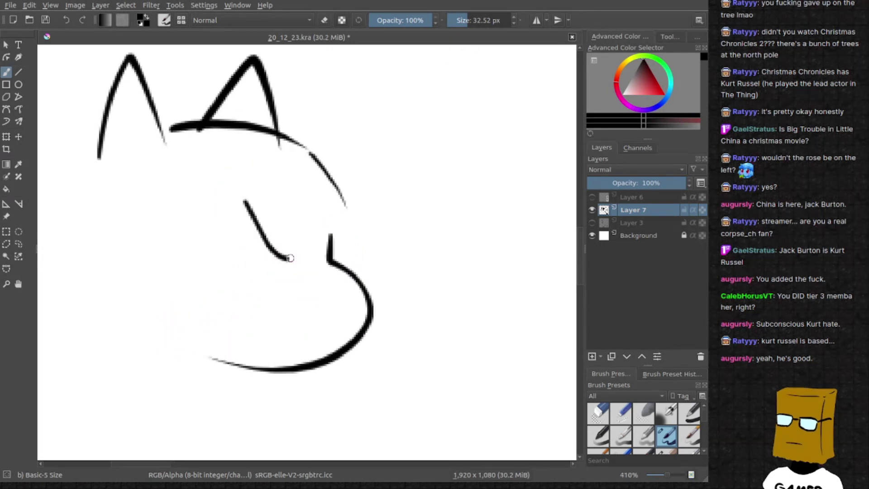
key("ctrl+z")
Add an angled brow, side hair stroke, eye dot, frowning mouth and a small dash
left_click_drag(284, 245, 313, 191)
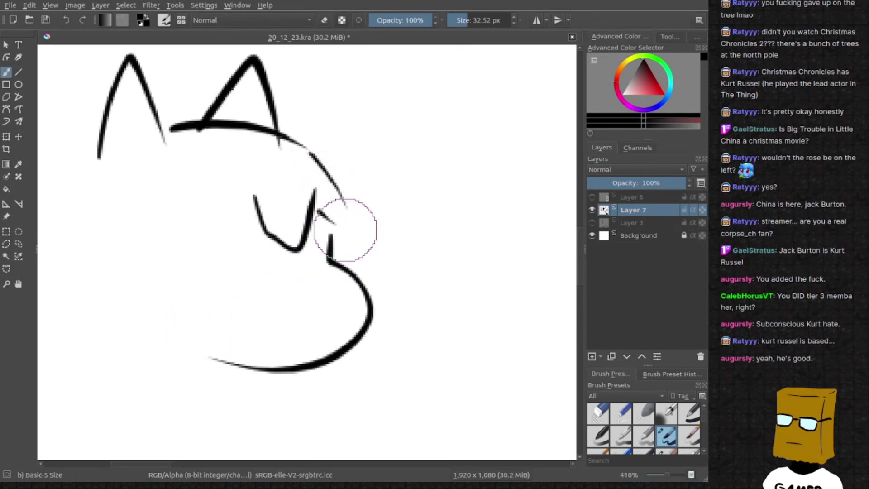
left_click_drag(345, 208, 350, 269)
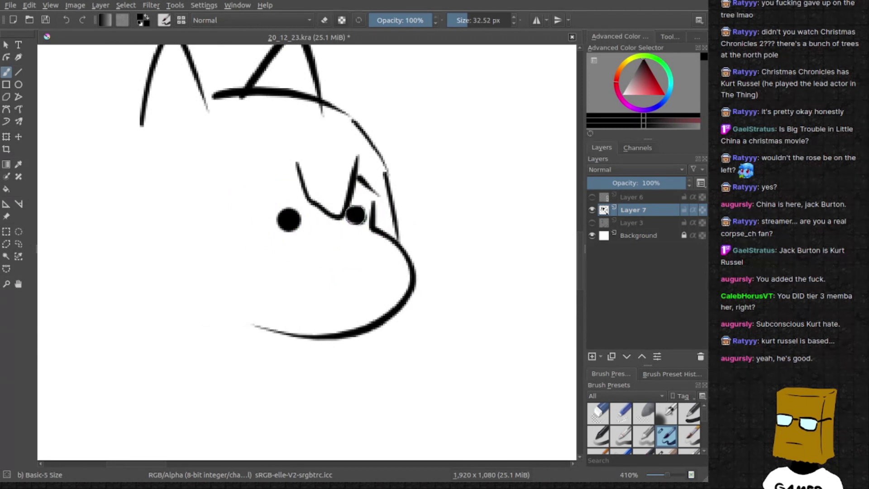
key("ctrl+z")
left_click(361, 215)
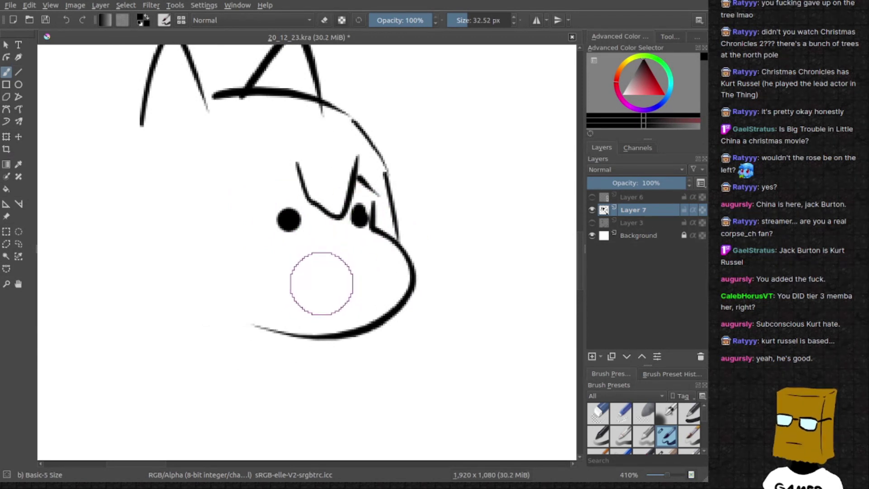
left_click_drag(312, 294, 382, 288)
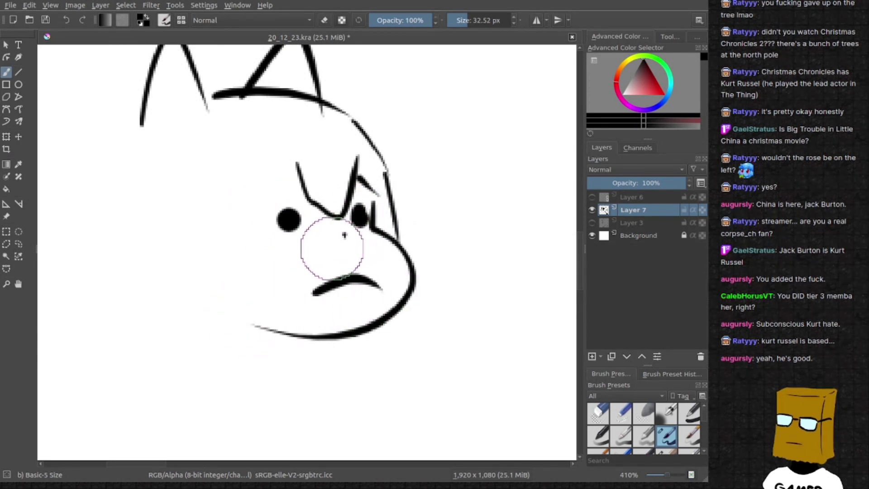
left_click(333, 253)
key("ctrl+z")
left_click(341, 247)
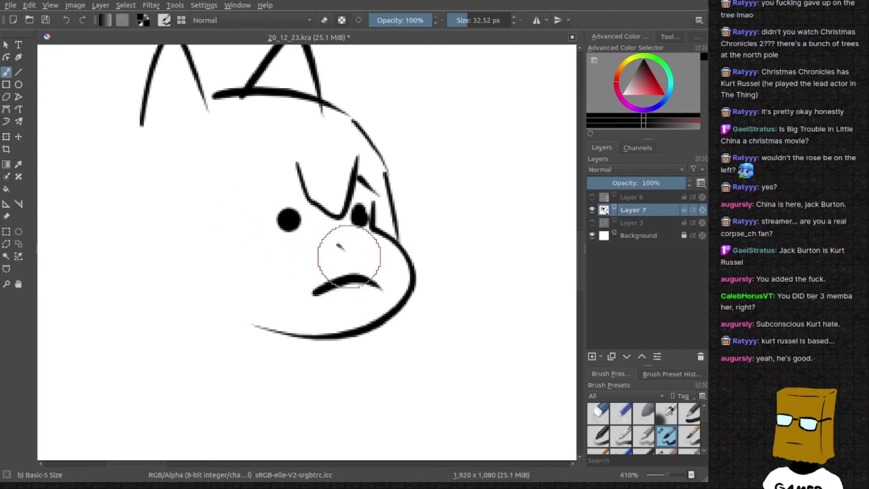
Undo the face strokes and begin a hooked jaw line to the chin
key("ctrl+z")
key("ctrl+z")
key("ctrl+z")
key("ctrl+z")
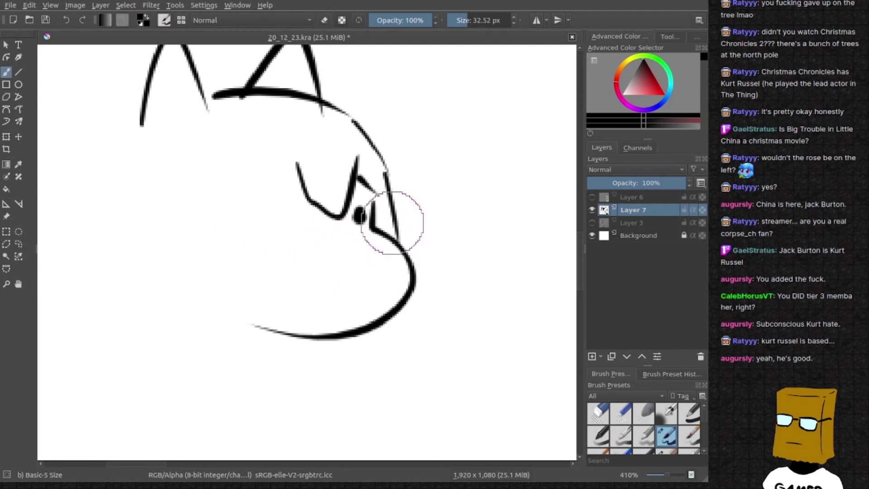
key("ctrl+z")
key("ctrl+z")
key("ctrl+z")
key("ctrl+z")
key("ctrl+z")
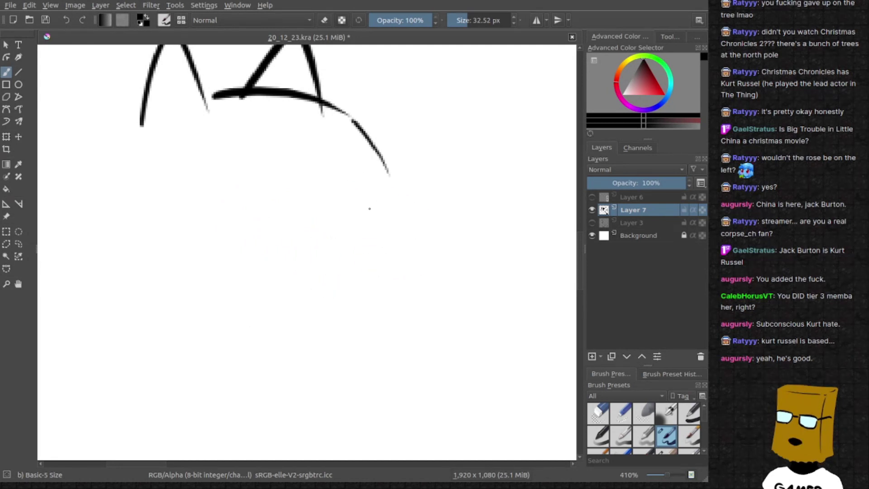
left_click_drag(369, 246, 330, 311)
key("ctrl+z")
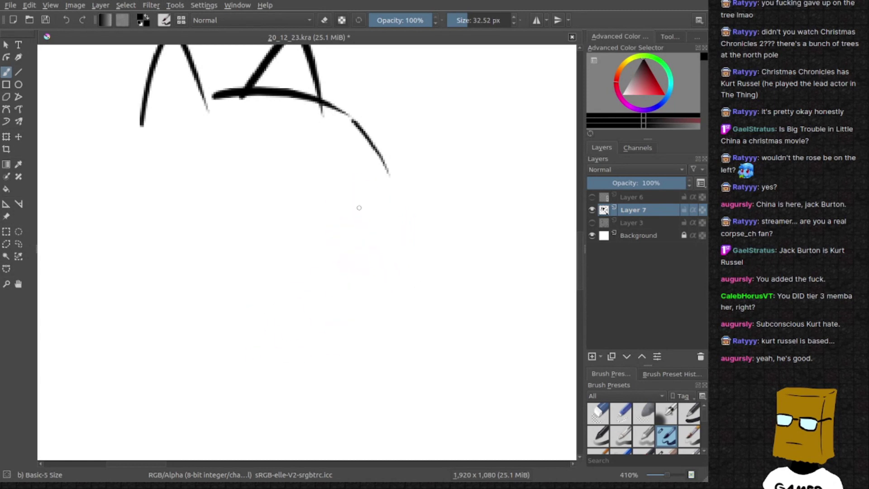
Draw the hooked jaw line and two tall oval eyes
left_click_drag(358, 205, 234, 311)
scroll(299, 207, "up", 3)
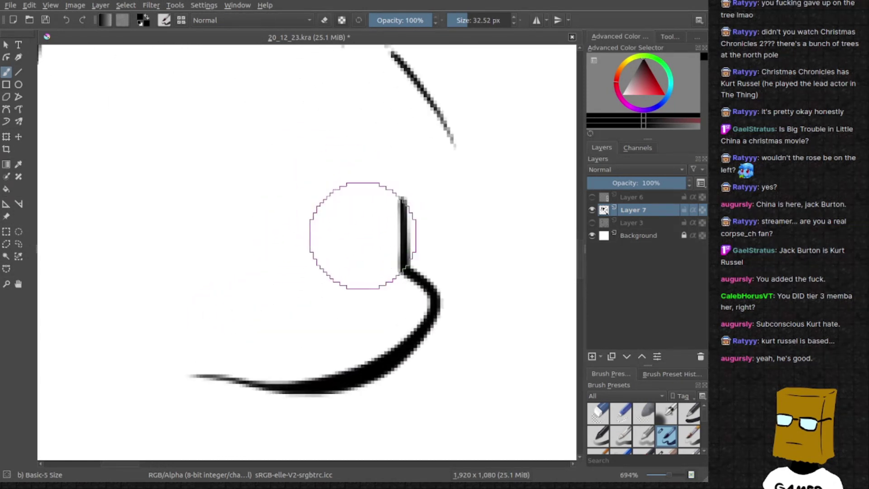
left_click_drag(355, 219, 357, 262)
left_click_drag(248, 211, 247, 275)
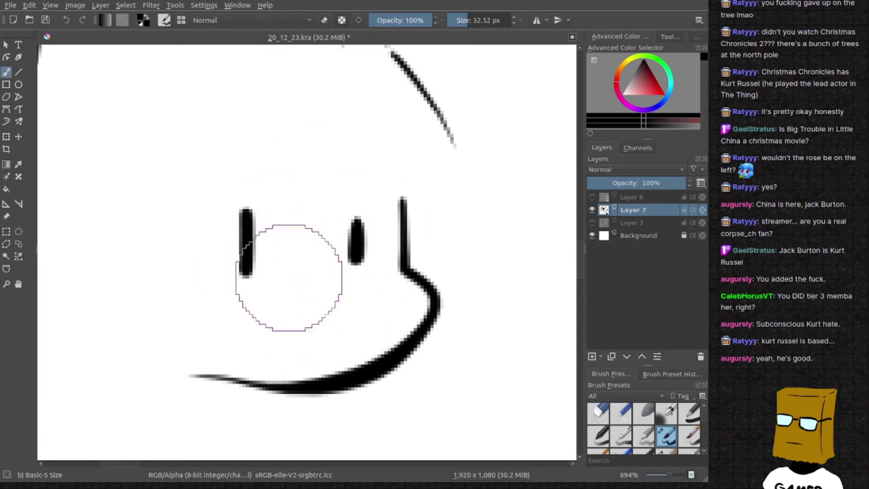
key("ctrl+z")
left_click_drag(244, 220, 245, 272)
Redraw the right eye and place a small mouth line slightly further left
left_click_drag(289, 322, 335, 313)
scroll(340, 313, "down", 2)
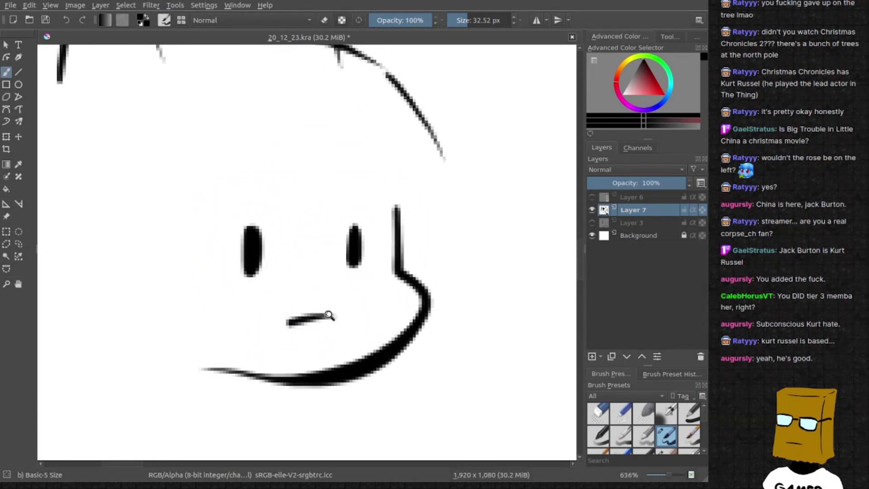
key("ctrl+z")
key("ctrl+z")
key("ctrl+z")
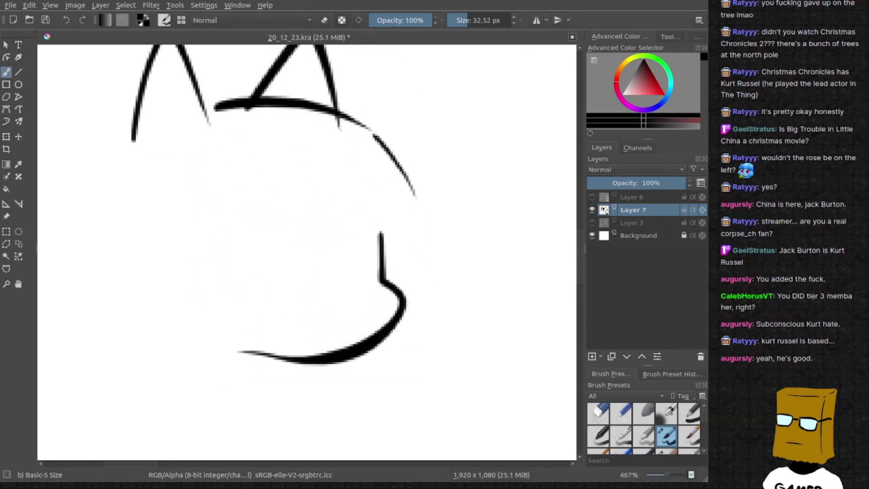
left_click_drag(362, 229, 362, 275)
key("ctrl+z")
left_click_drag(364, 214, 366, 261)
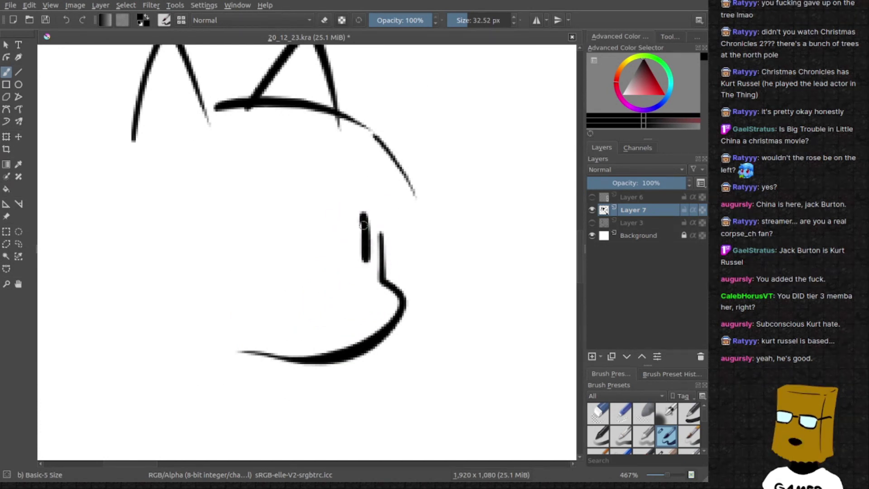
left_click_drag(329, 315, 366, 304)
key("ctrl+z")
key("ctrl+z")
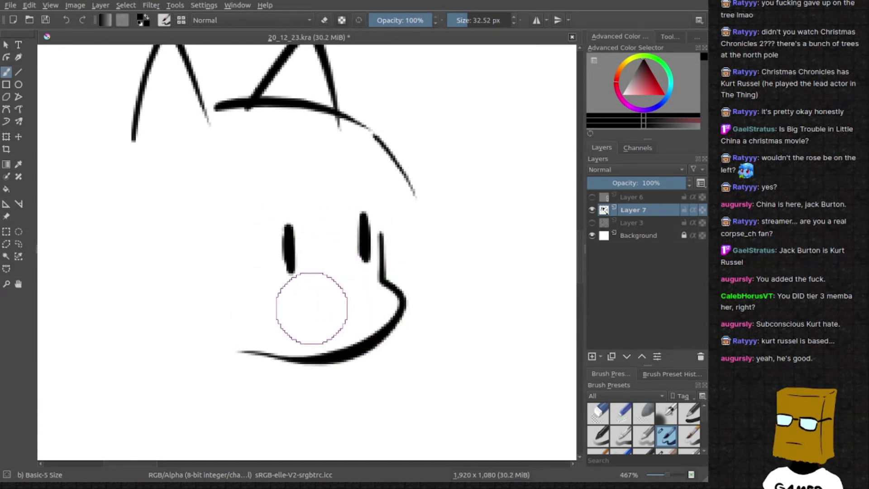
left_click_drag(312, 313, 348, 307)
Add the V-shaped brow with a right tail and hair down the right side
mouse_move(281, 190)
left_mouse_down()
mouse_move(340, 233)
mouse_move(359, 175)
left_mouse_up()
key("ctrl+z")
left_click_drag(282, 191, 359, 174)
key("ctrl+z")
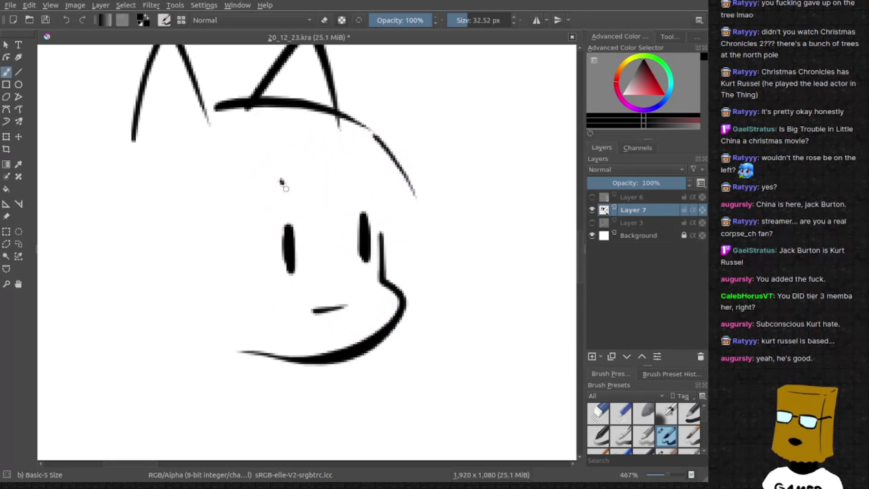
mouse_move(280, 181)
left_mouse_down()
mouse_move(363, 171)
mouse_move(387, 228)
left_mouse_up()
left_click_drag(414, 194, 401, 343)
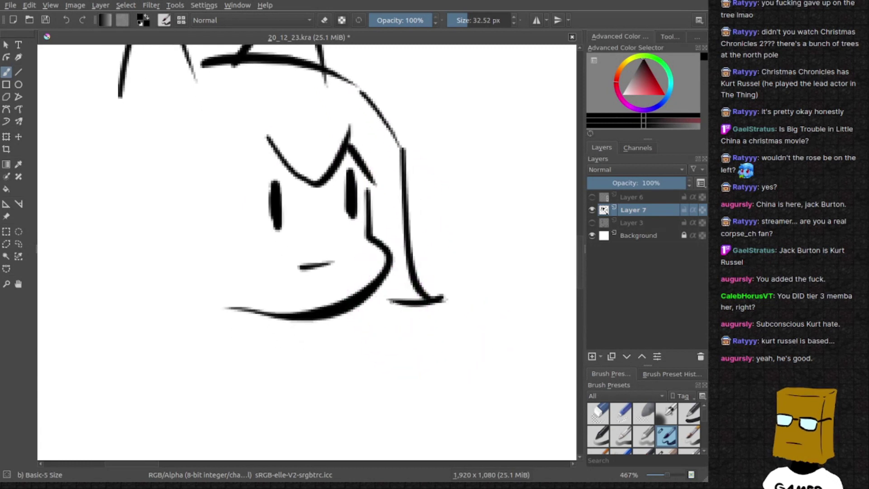
Thicken the chin curve and draw the shoulder and arm lines reaching right
left_click_drag(358, 310, 391, 269)
left_click_drag(430, 344, 333, 329)
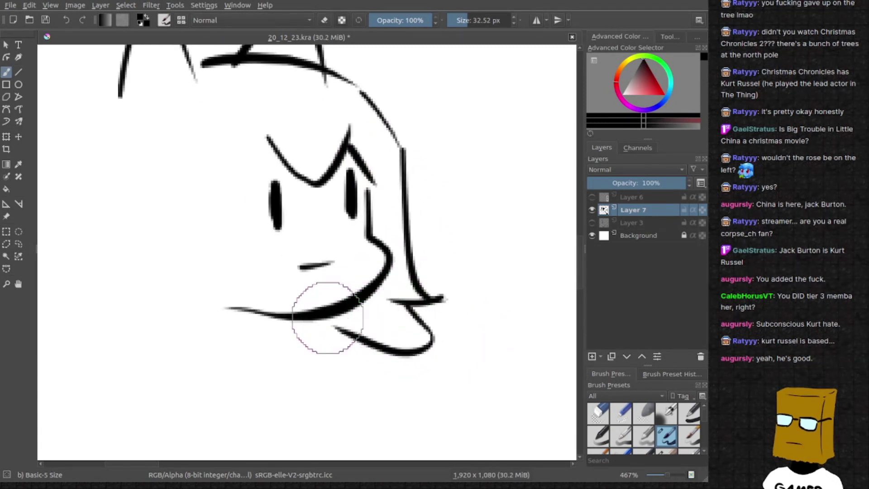
left_click_drag(429, 288, 388, 229)
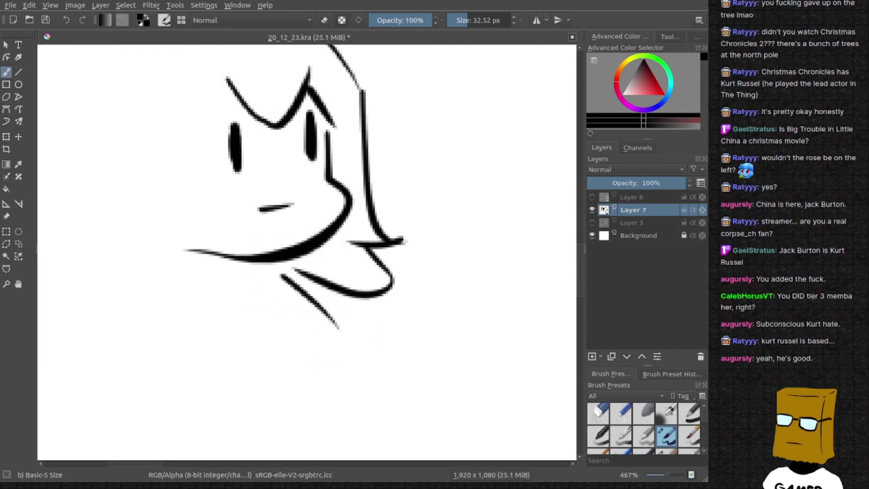
mouse_move(272, 269)
left_mouse_down()
mouse_move(345, 316)
mouse_move(330, 354)
left_mouse_up()
left_click_drag(342, 303, 430, 293)
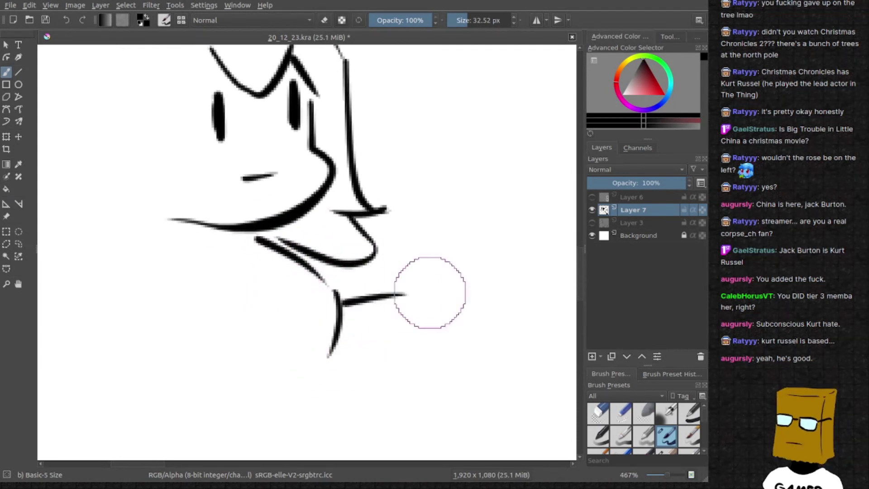
mouse_move(337, 302)
left_mouse_down()
mouse_move(443, 251)
mouse_move(395, 210)
left_mouse_up()
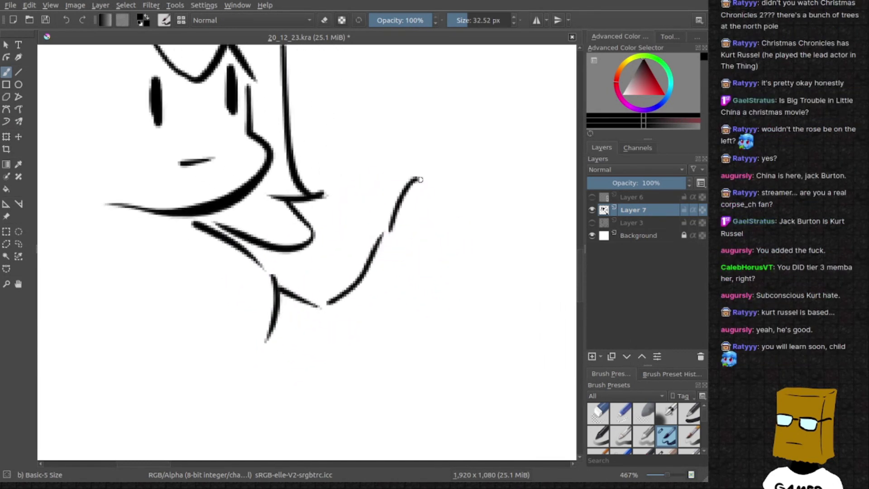
key("ctrl+z")
Shape the fist with a V-shaped hand stroke and a curve rising into a hook
left_click_drag(401, 218, 427, 241)
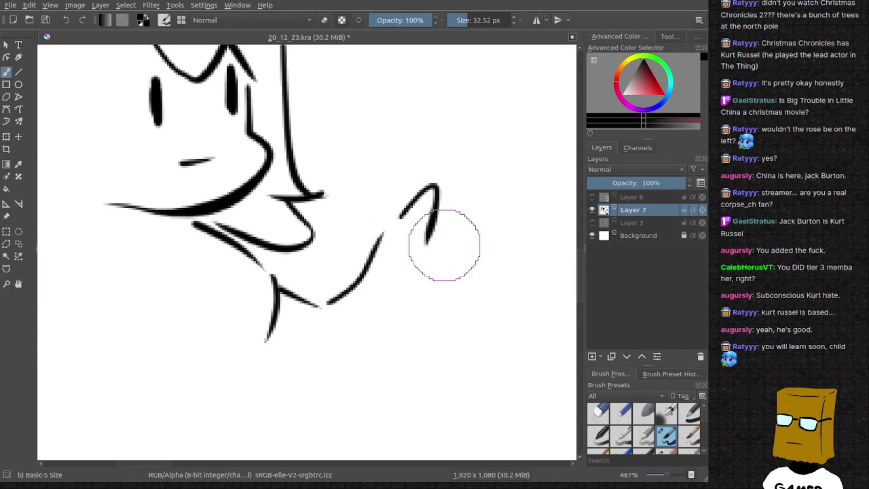
key("ctrl+z")
mouse_move(401, 217)
left_mouse_down()
mouse_move(424, 242)
mouse_move(465, 261)
left_mouse_up()
key("ctrl+z")
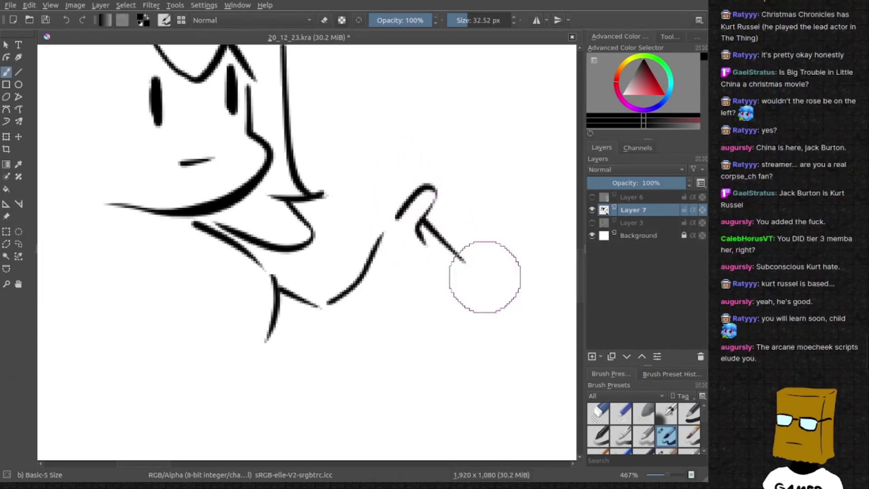
key("ctrl+z")
left_click_drag(421, 224, 478, 215)
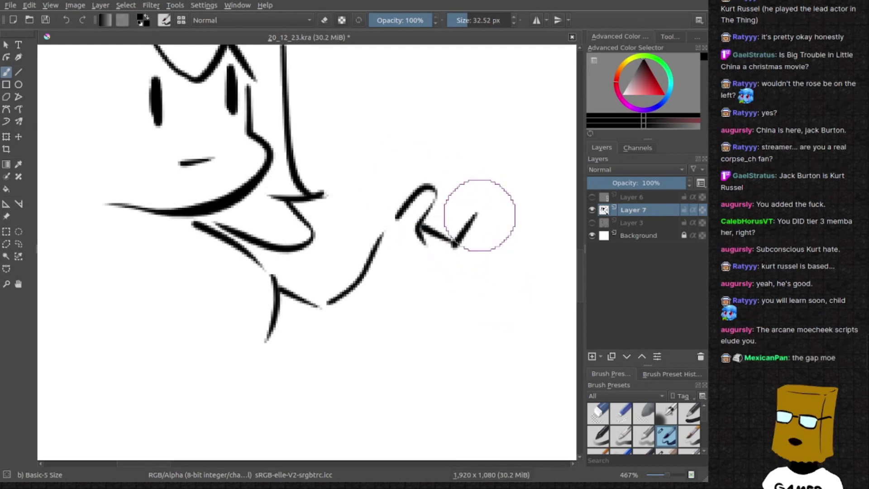
left_click_drag(447, 199, 481, 216)
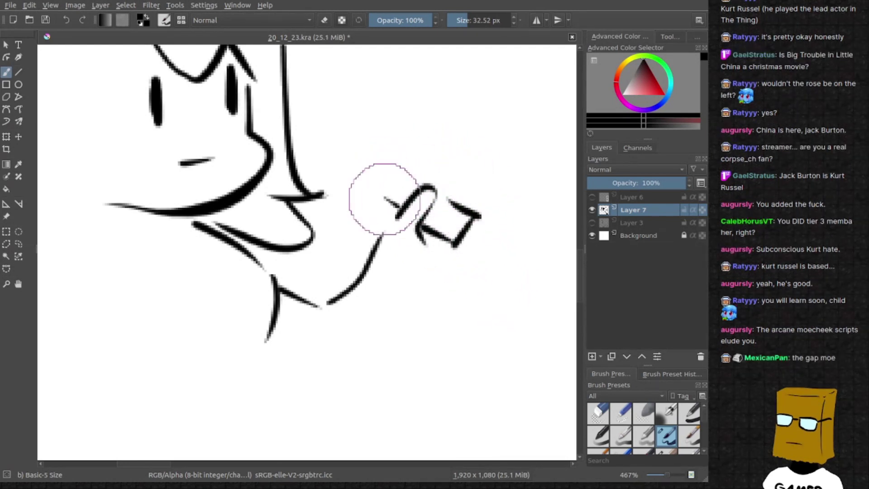
left_click_drag(368, 213, 379, 197)
mouse_move(378, 233)
left_mouse_down()
mouse_move(466, 83)
mouse_move(457, 160)
left_mouse_up()
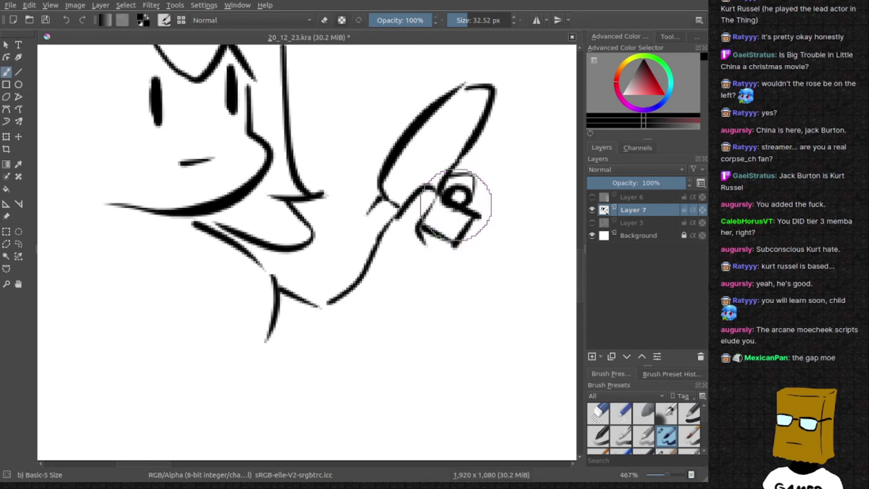
Rework the fist's knuckle loops, painting white over part of the outline
left_click_drag(457, 202, 439, 201)
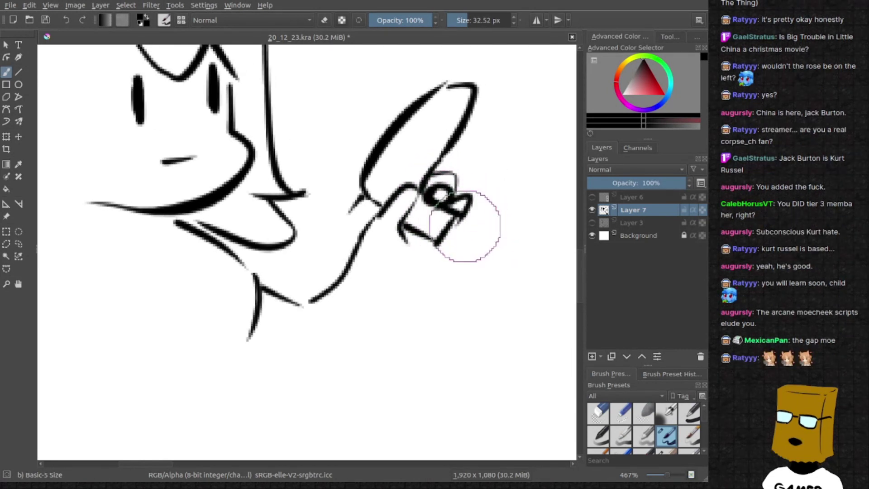
key("e")
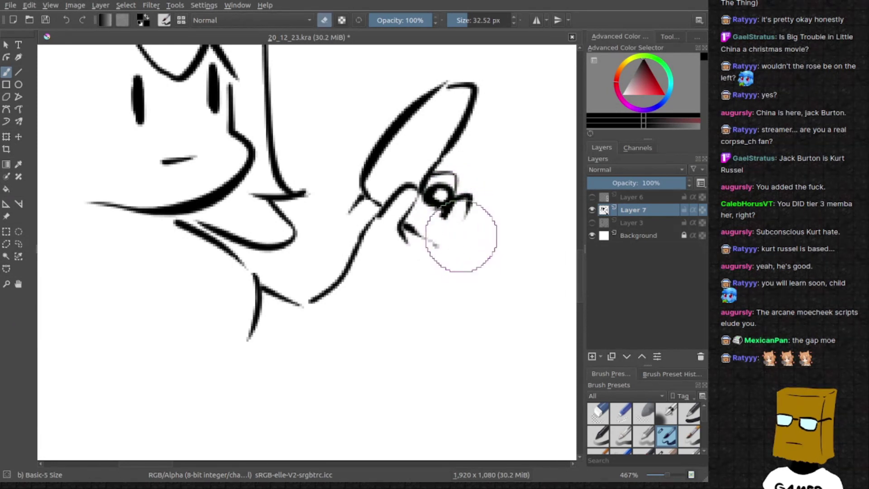
left_click_drag(468, 198, 471, 223)
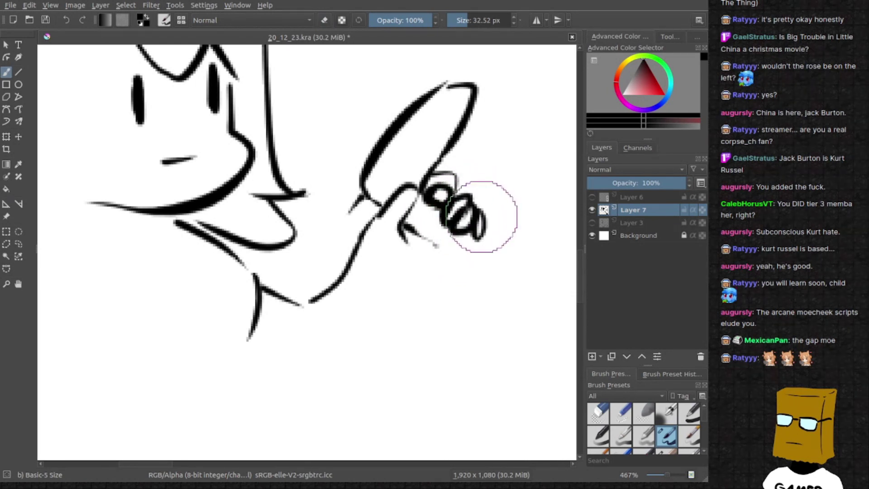
mouse_move(485, 226)
left_mouse_down()
mouse_move(484, 215)
mouse_move(417, 255)
mouse_move(447, 267)
left_mouse_up()
scroll(417, 272, "down", 2)
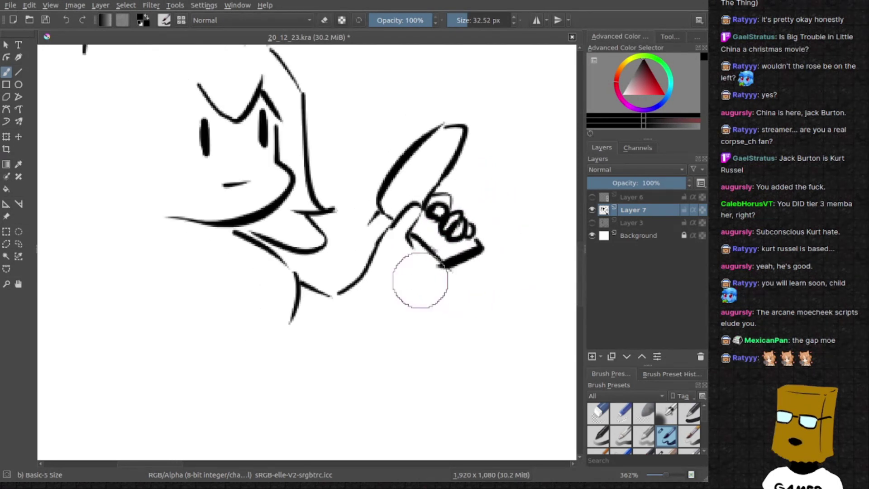
left_click(367, 255, "ctrl")
left_click_drag(378, 260, 401, 211)
key("d")
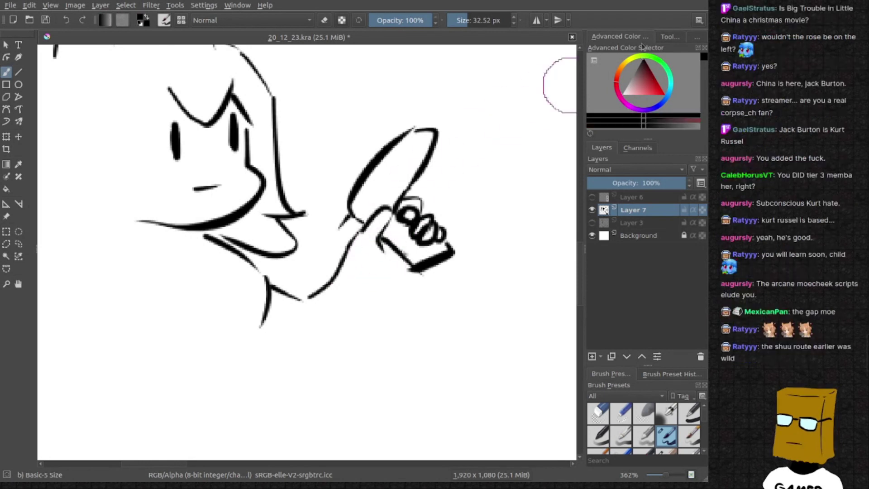
scroll(384, 221, "down", 2)
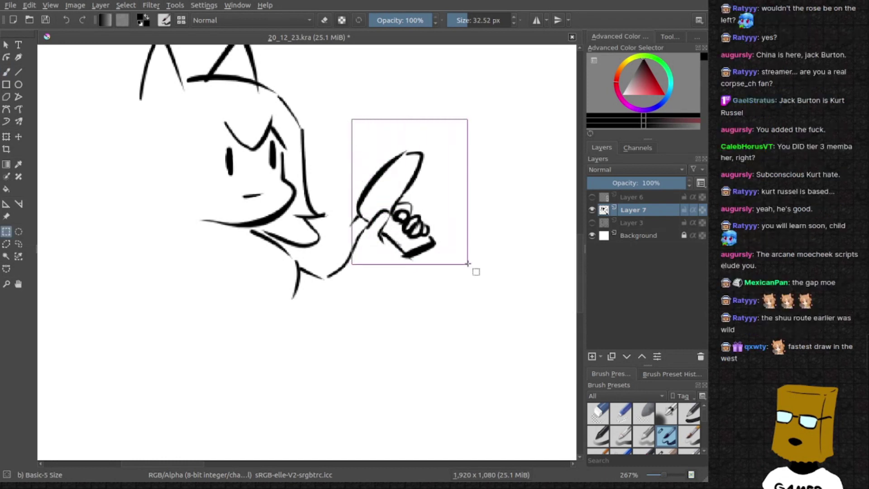
Select the fist with a rectangle, move it up and right, then deselect
left_click_drag(411, 217, 468, 261)
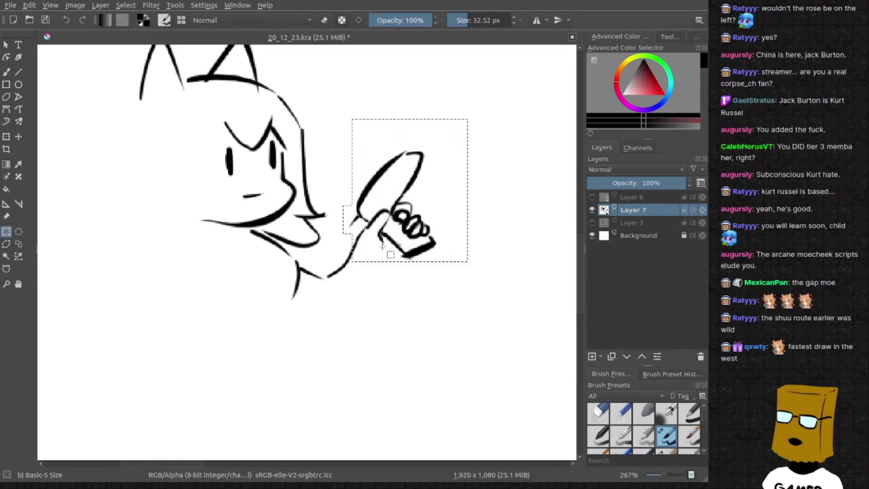
key("ctrl+t")
left_click_drag(383, 242, 414, 191)
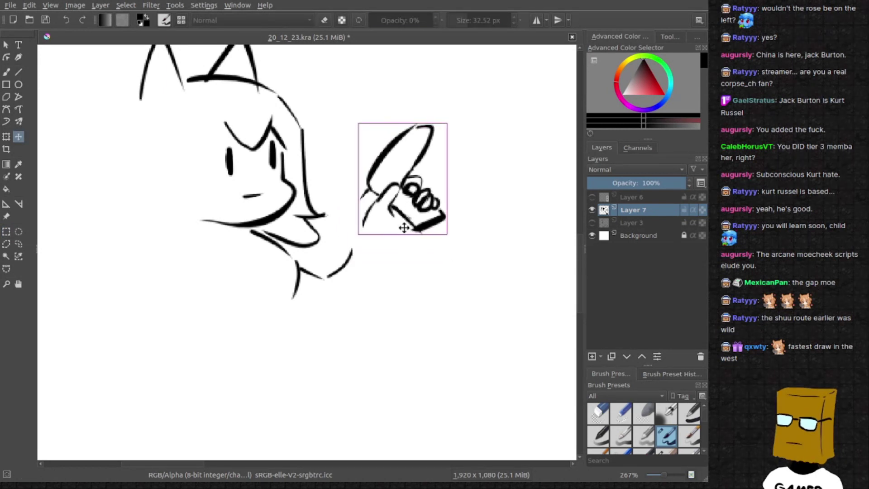
key("b")
key("ctrl+shift+a")
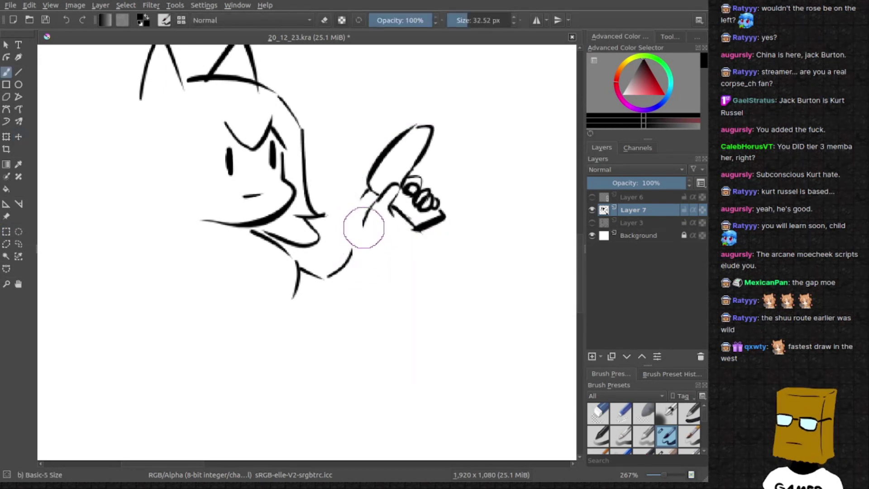
Redraw the arm below the fist longer and add the vertical and diagonal torso lines
key("ctrl+z")
left_click_drag(405, 229, 378, 278)
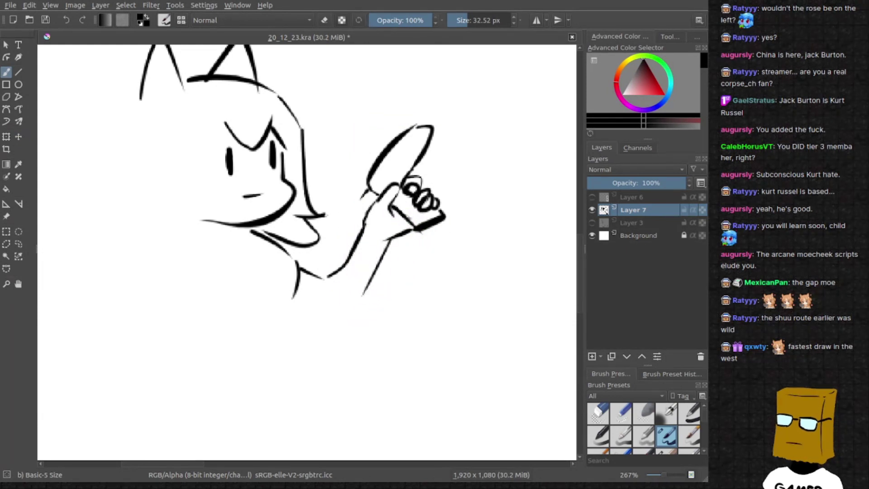
key("ctrl+z")
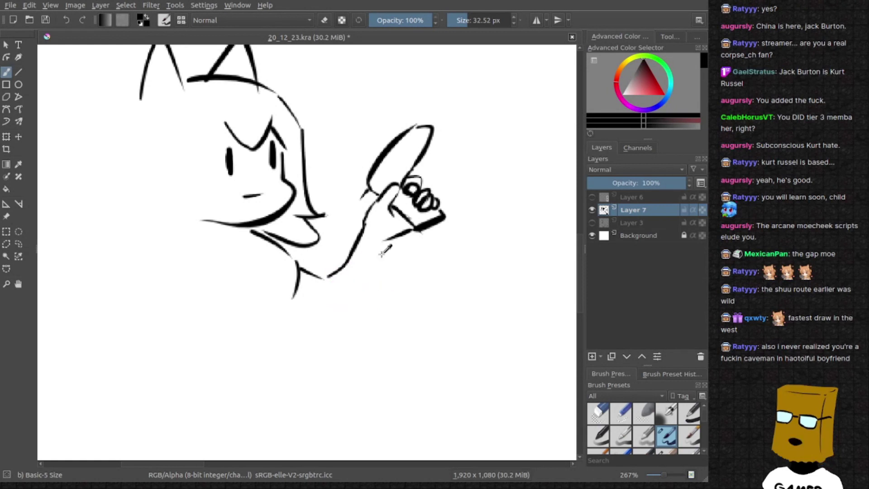
key("ctrl+z")
left_click_drag(384, 243, 333, 307)
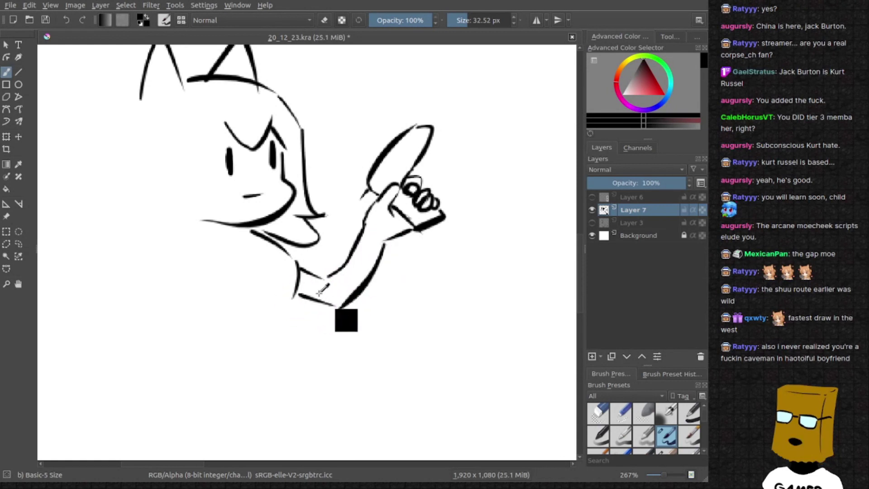
left_click_drag(248, 309, 405, 289)
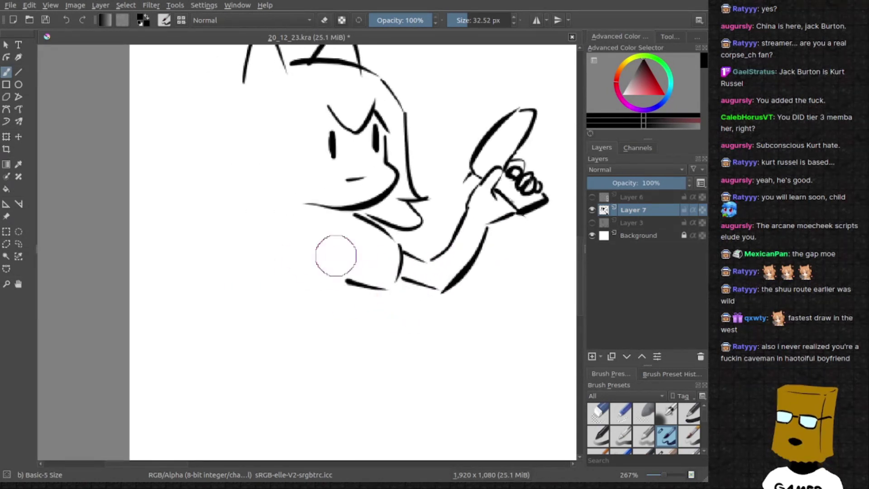
left_click_drag(357, 248, 363, 375)
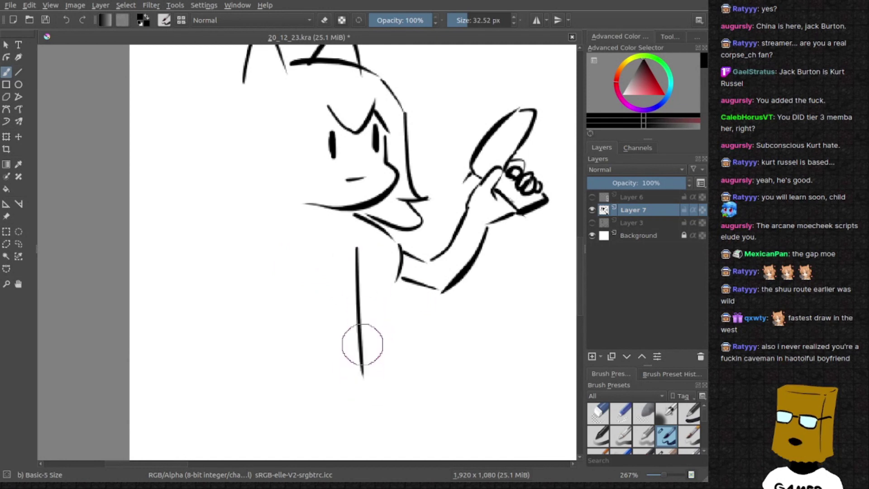
left_click_drag(361, 276, 397, 294)
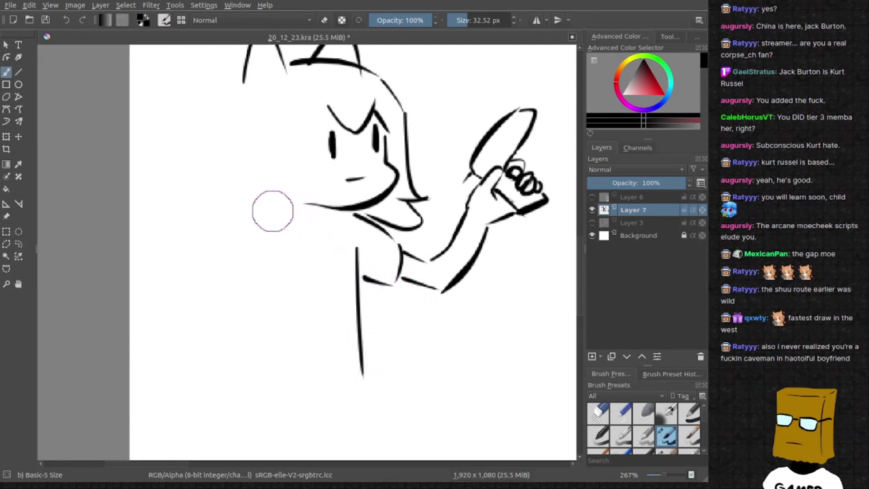
scroll(299, 157, "up", 2)
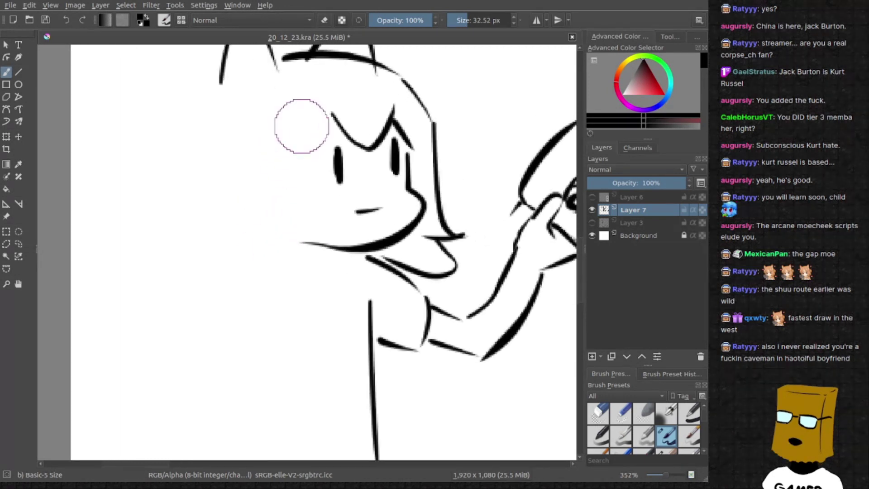
Draw the hair falling down the left side of the girl's face to the chin
mouse_move(331, 124)
left_mouse_down()
mouse_move(302, 149)
mouse_move(313, 225)
left_mouse_up()
key("ctrl+z")
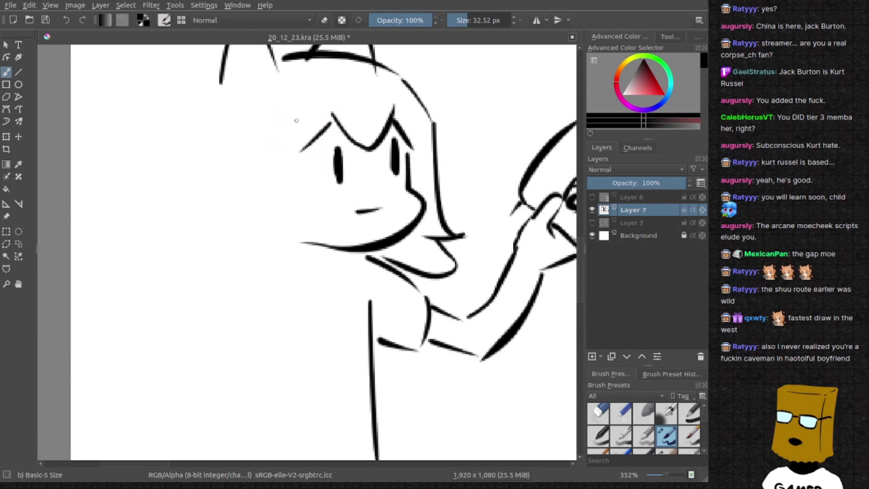
mouse_move(296, 119)
left_mouse_down()
mouse_move(308, 244)
mouse_move(278, 229)
left_mouse_up()
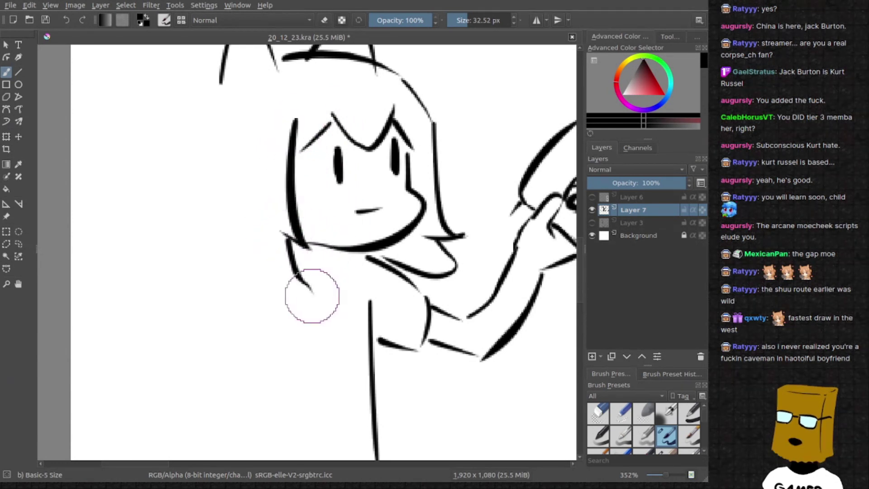
left_click_drag(287, 262, 289, 249)
left_click_drag(290, 282, 242, 149)
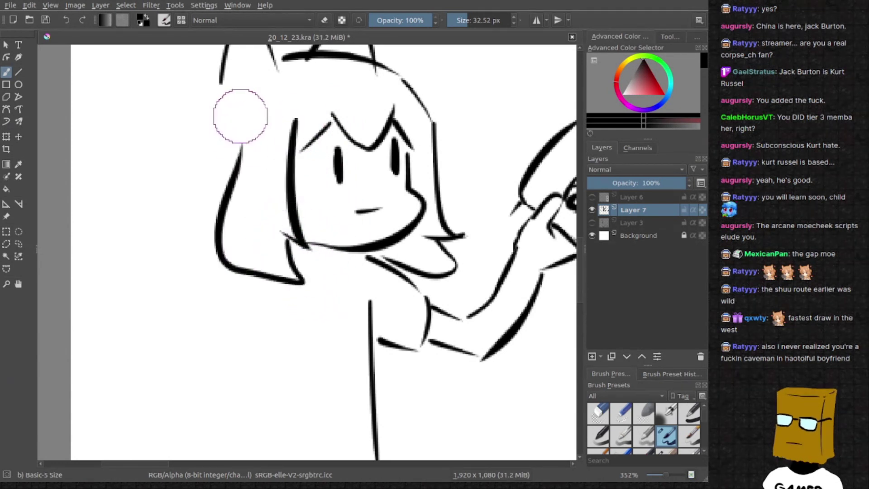
scroll(237, 136, "up", 3)
scroll(237, 136, "left", 2)
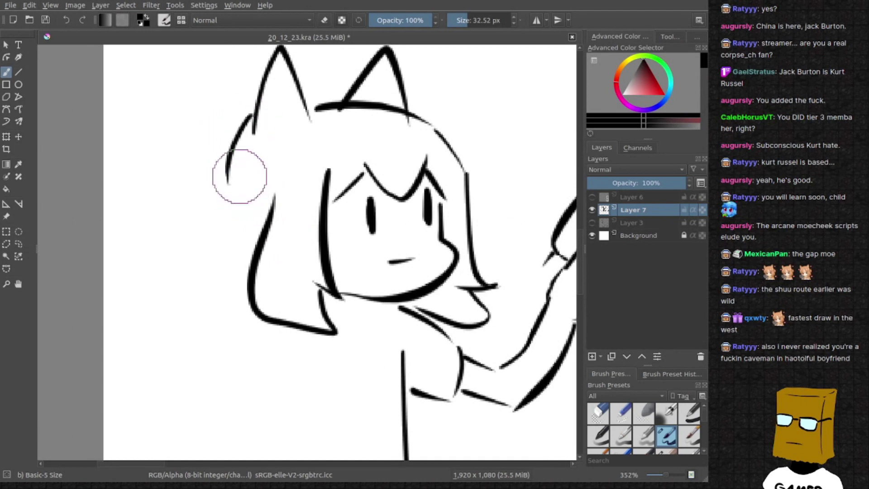
left_click_drag(252, 125, 234, 243)
key("ctrl+z")
left_click_drag(251, 134, 224, 245)
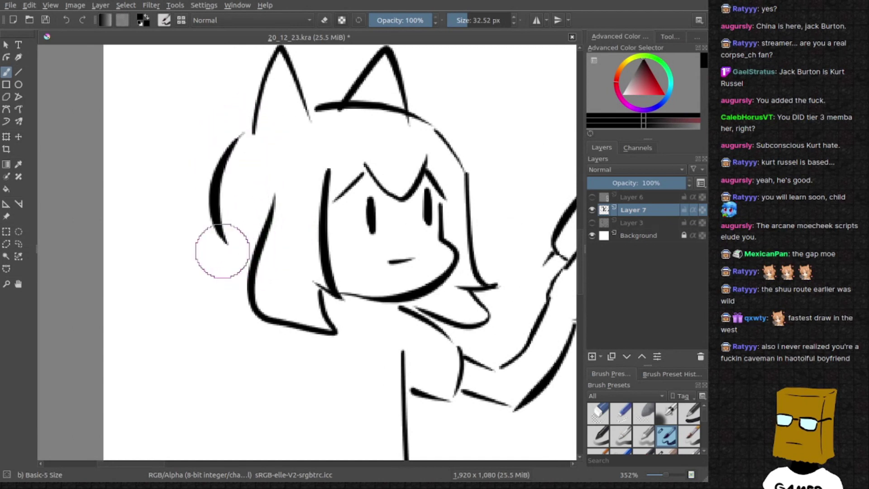
key("ctrl+z")
left_click_drag(245, 115, 223, 238)
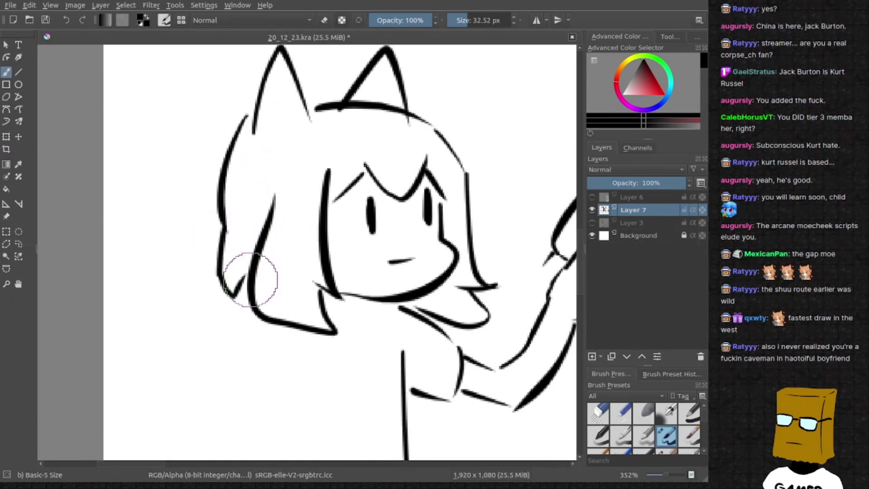
scroll(248, 170, "up", 2)
scroll(249, 171, "left", 1)
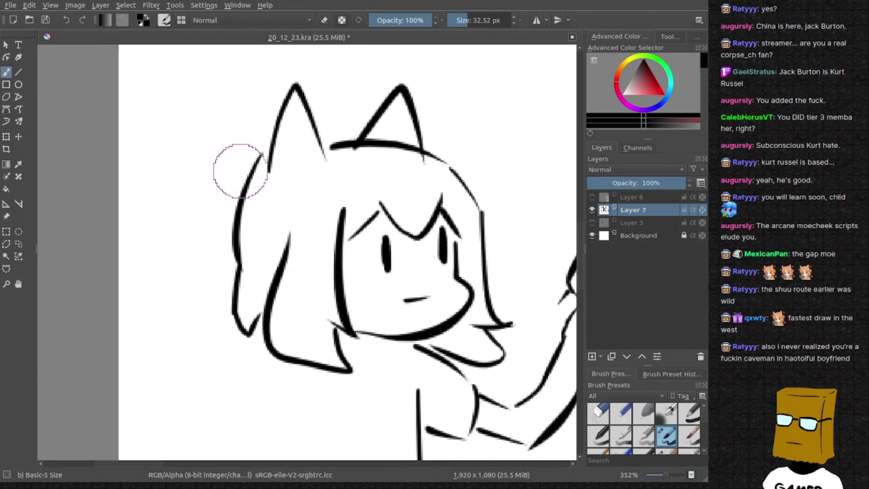
Add a thinner ponytail and inner-ear lines in both pointed ears
mouse_move(240, 168)
left_mouse_down()
mouse_move(195, 124)
mouse_move(246, 169)
mouse_move(184, 159)
left_mouse_up()
key("ctrl+z")
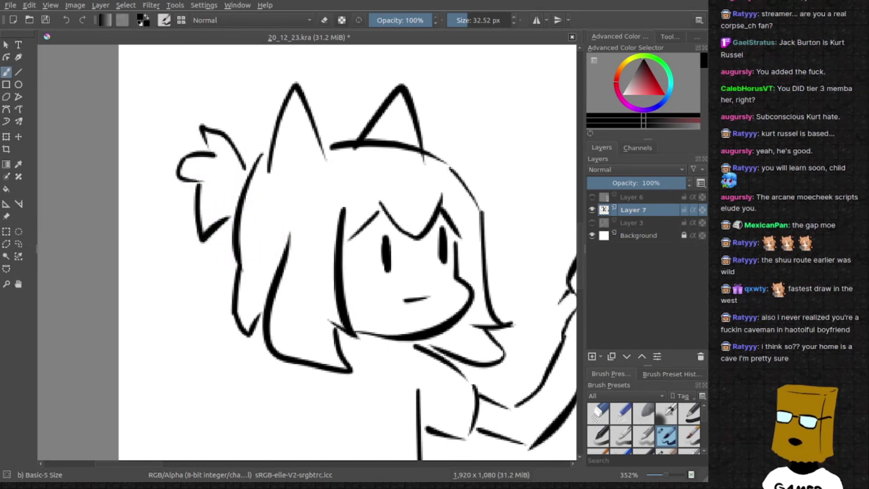
key("ctrl+z")
mouse_move(282, 256)
left_mouse_down()
mouse_move(282, 159)
mouse_move(163, 197)
mouse_move(176, 123)
left_mouse_up()
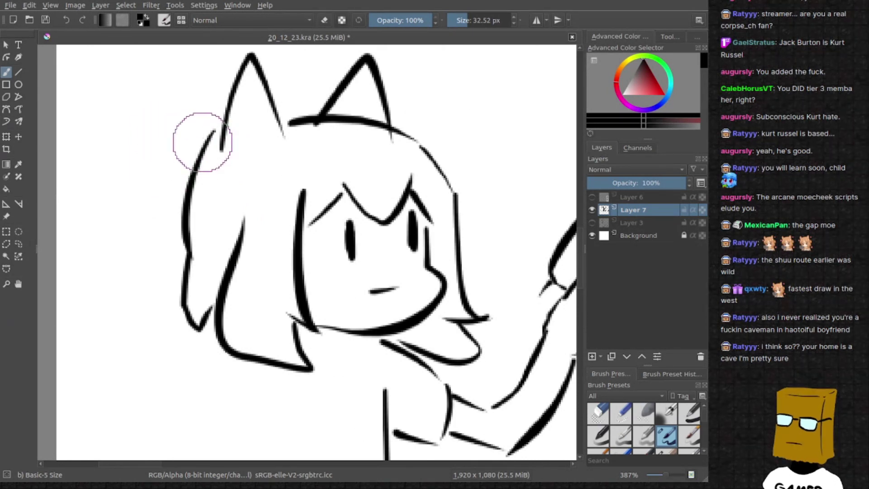
left_click_drag(203, 142, 164, 114)
left_click_drag(169, 147, 171, 223)
key("ctrl+z")
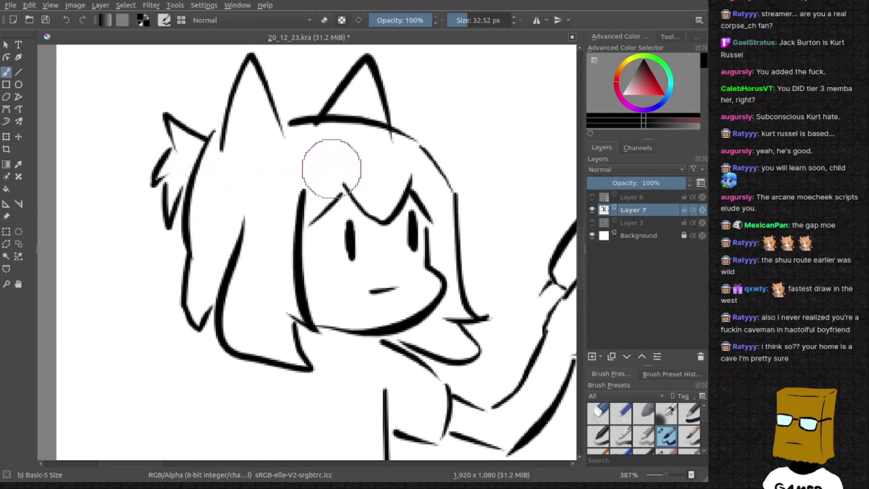
left_click_drag(252, 151, 250, 86)
left_click_drag(361, 81, 356, 112)
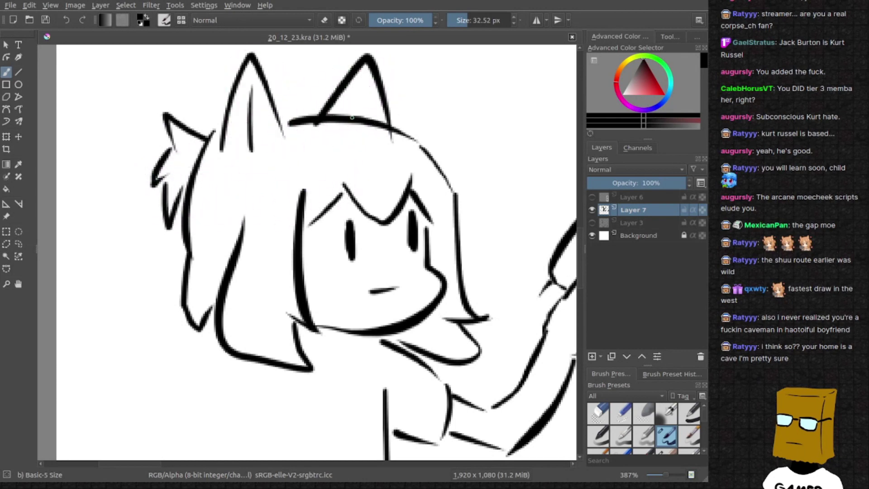
key("minus")
key("minus")
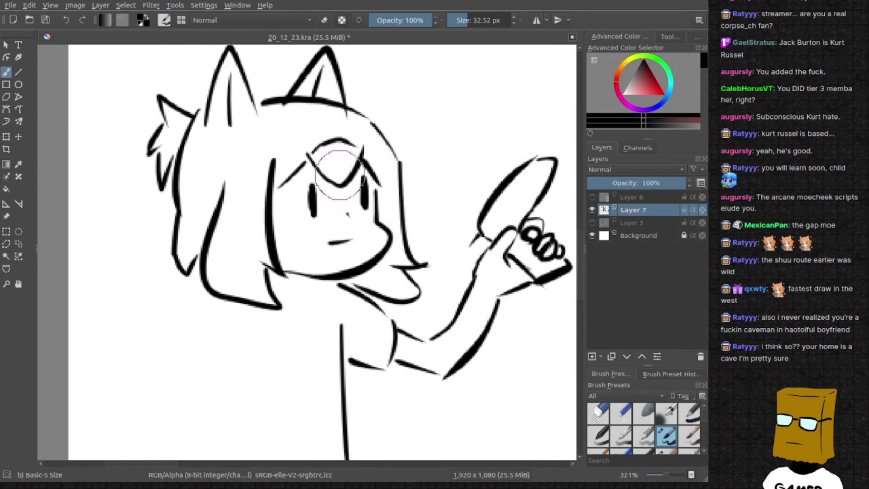
Add a heart-shaped forehead tuft, the left shoulder curve and a short collar stroke
key("ctrl+z")
mouse_move(319, 140)
left_mouse_down()
mouse_move(368, 171)
mouse_move(391, 145)
left_mouse_up()
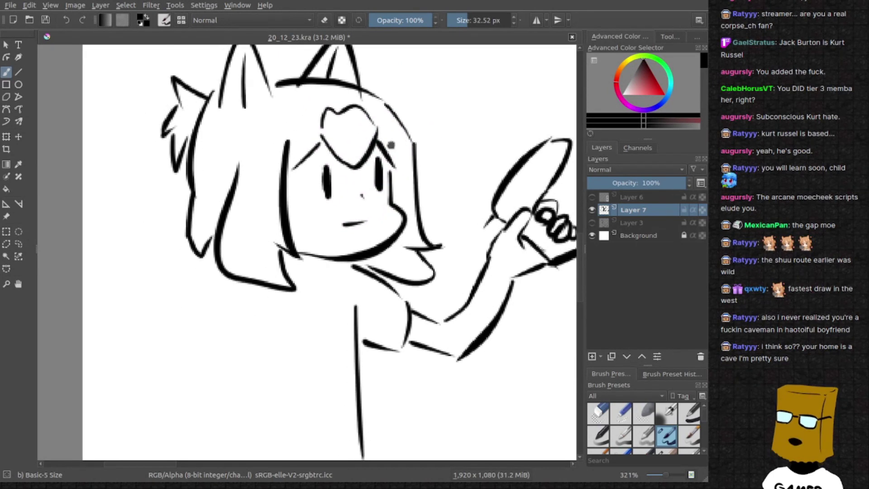
key("minus")
left_click_drag(287, 219, 273, 278)
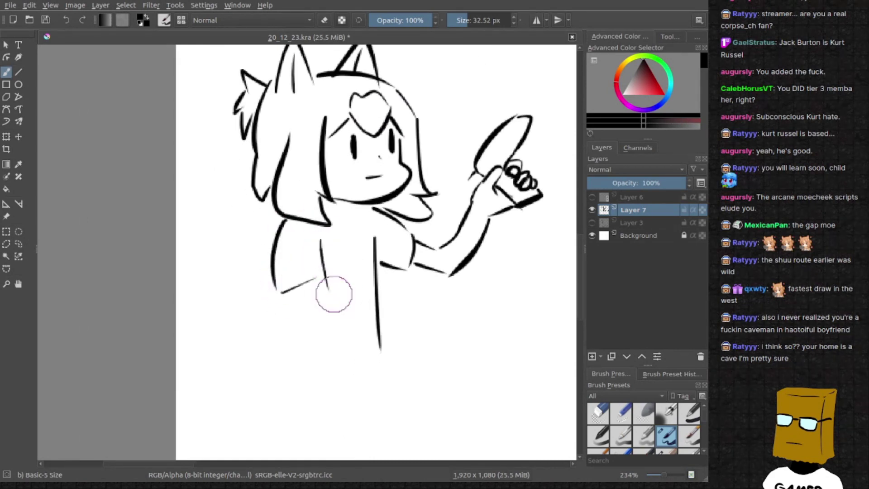
key("plus")
left_click_drag(330, 184, 353, 225)
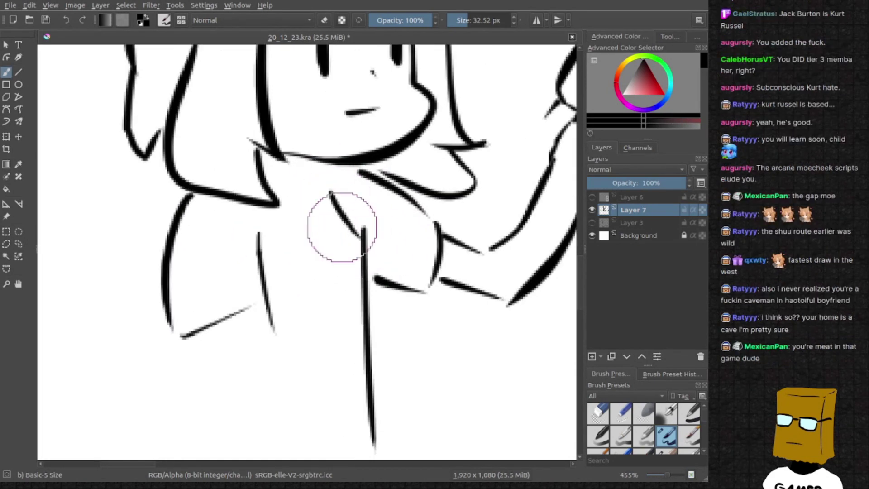
mouse_move(330, 193)
left_mouse_down()
mouse_move(252, 272)
mouse_move(330, 194)
mouse_move(362, 237)
mouse_move(355, 249)
left_mouse_up()
key("ctrl+z")
scroll(303, 249, "up", 1)
key("ctrl+z")
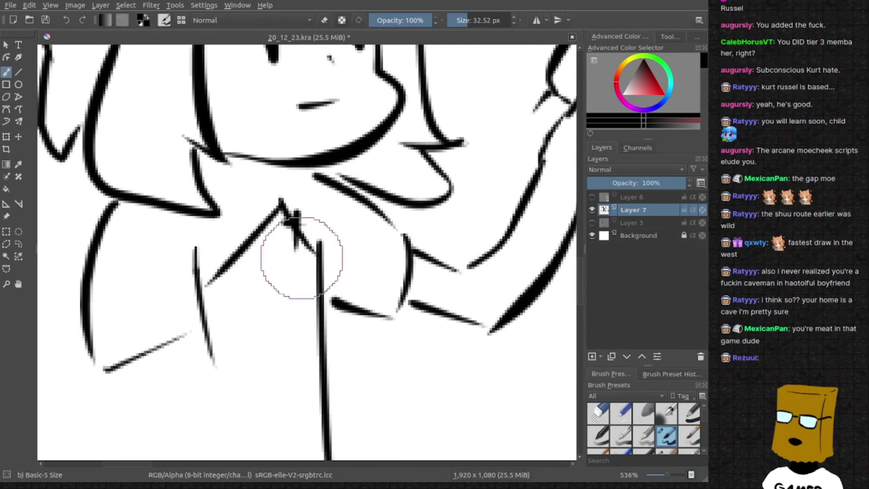
left_click_drag(281, 207, 299, 248)
Hatch and cross-hatch the band on the right sleeve
left_click_drag(357, 203, 359, 271)
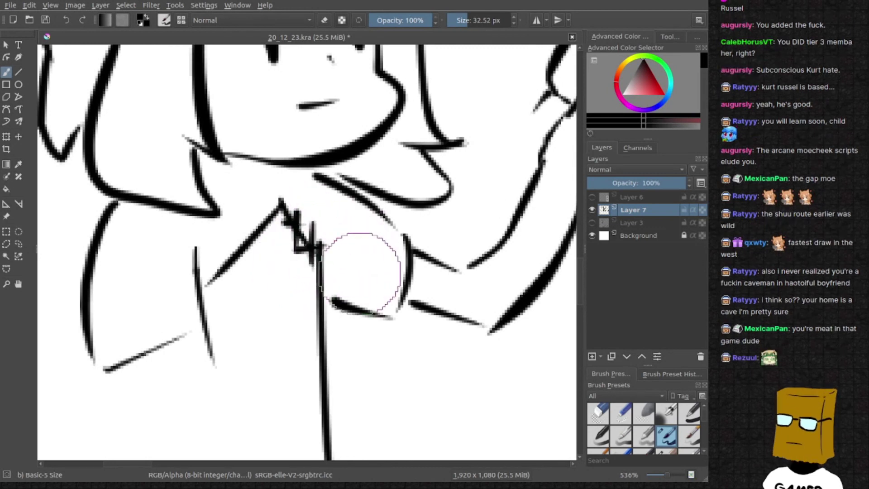
mouse_move(368, 224)
left_mouse_down()
mouse_move(340, 300)
mouse_move(373, 306)
left_mouse_up()
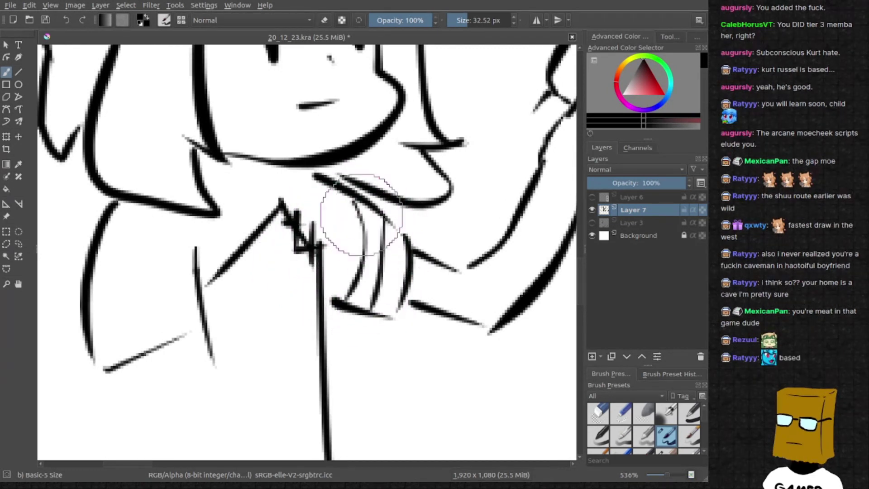
left_click_drag(360, 250, 363, 278)
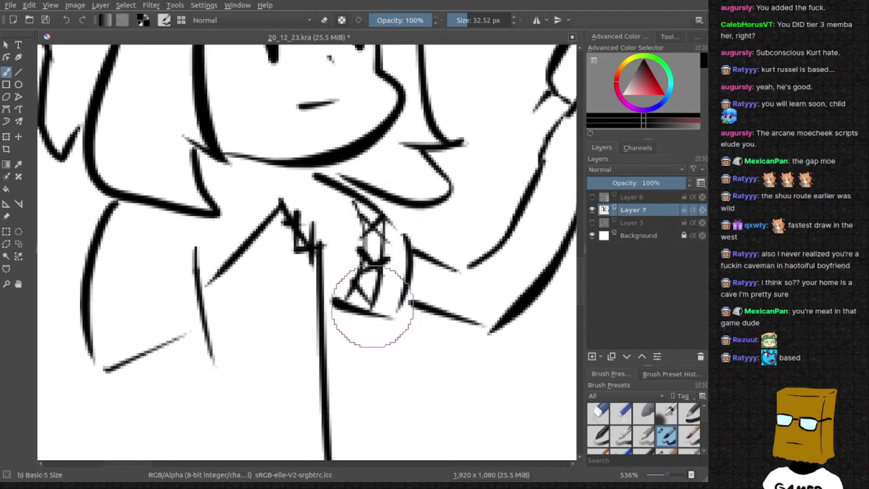
Draw X-shaped criss-cross lacing on the girl's collar
left_click_drag(243, 310, 355, 330)
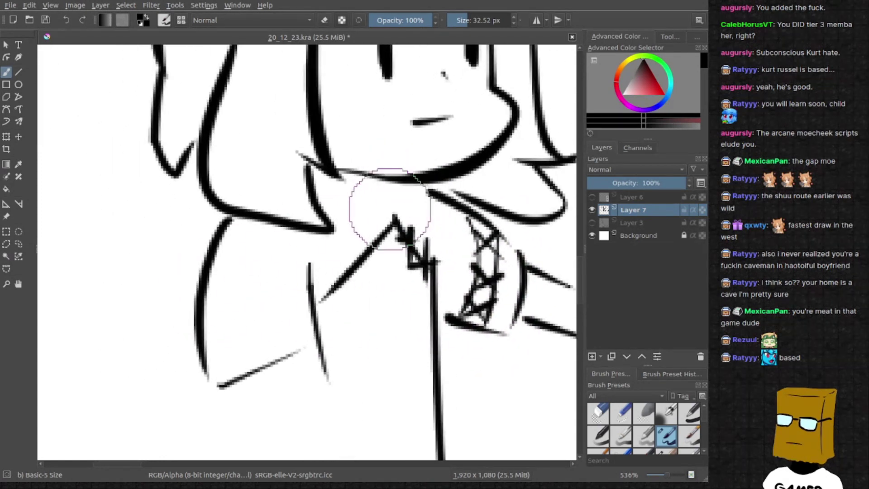
left_click_drag(416, 189, 386, 211)
left_click_drag(351, 178, 399, 216)
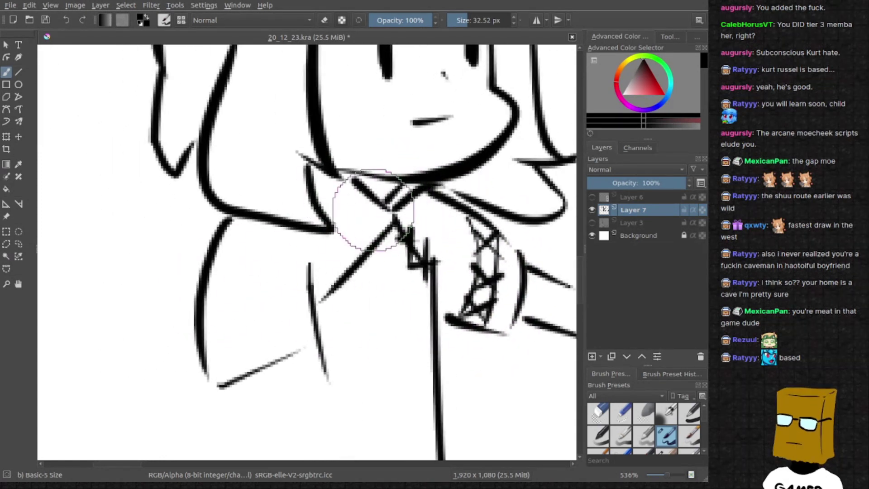
left_click_drag(292, 143, 360, 211)
key("ctrl+z")
left_click_drag(300, 190, 375, 224)
Draw the crossed band around the left sleeve cuff
mouse_move(215, 334)
left_mouse_down()
mouse_move(248, 298)
mouse_move(288, 297)
left_mouse_up()
key("ctrl+z")
left_click_drag(329, 276, 224, 285)
mouse_move(330, 296)
left_mouse_down()
mouse_move(233, 313)
mouse_move(241, 328)
left_mouse_up()
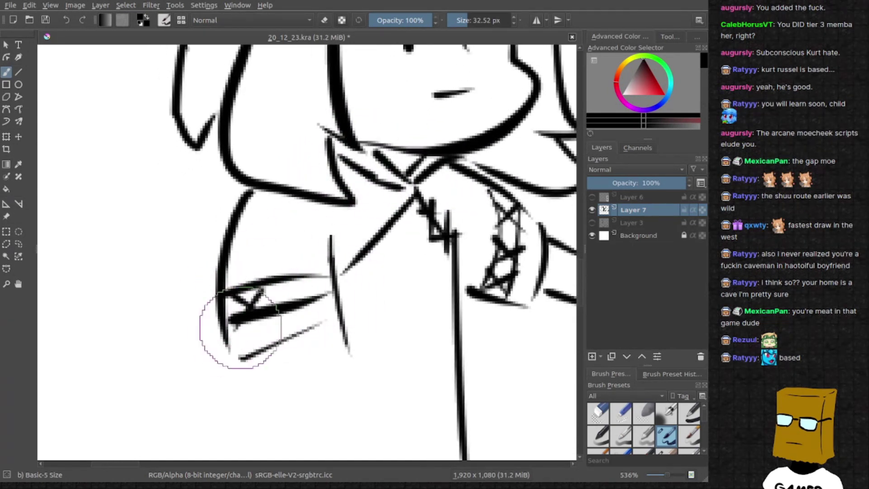
scroll(331, 272, "down", 3)
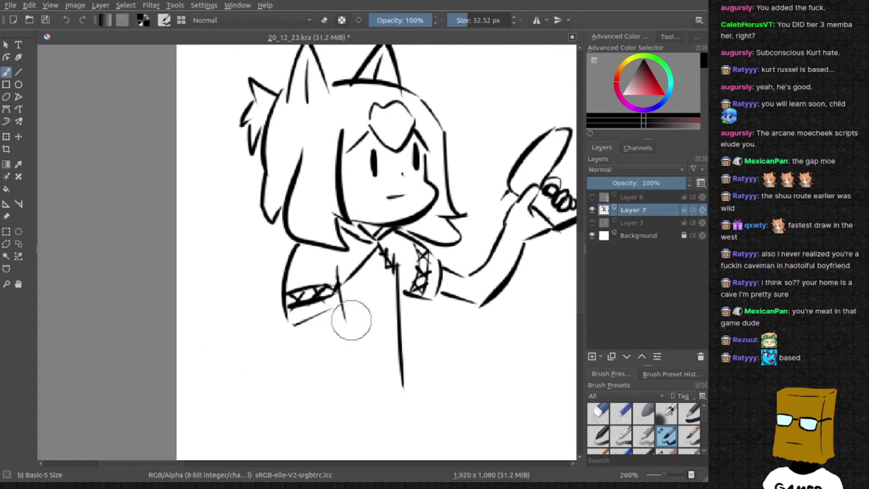
Draw two parallel lower-arm strokes under the left sleeve and thicken the raised finger's outline
left_click_drag(345, 324, 350, 377)
left_click_drag(307, 320, 327, 380)
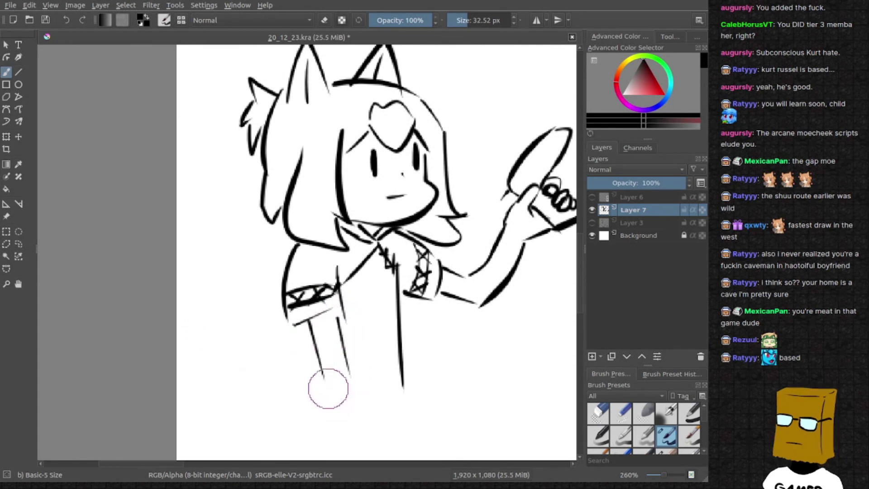
key("ctrl+z")
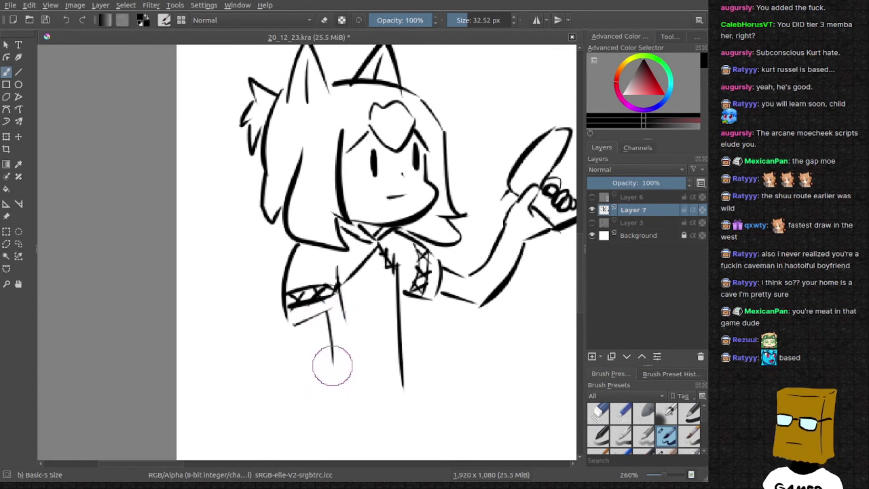
key("ctrl+z")
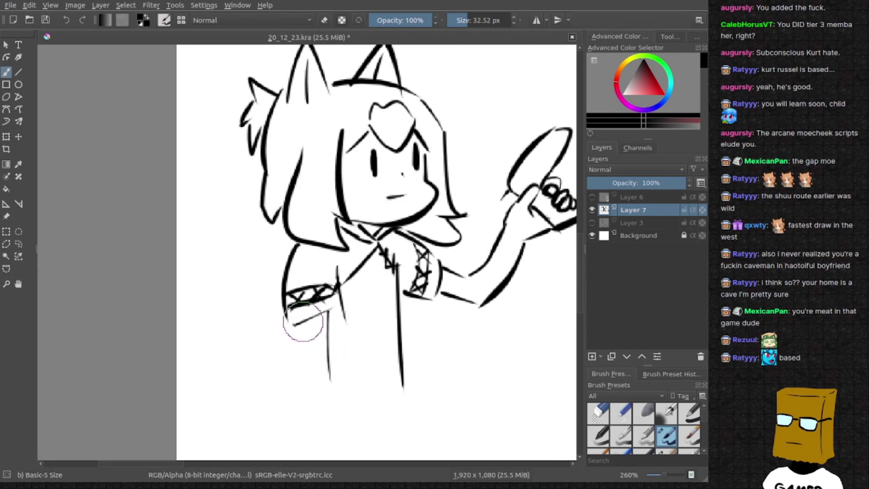
left_click_drag(302, 320, 330, 383)
key("ctrl+z")
key("ctrl+z")
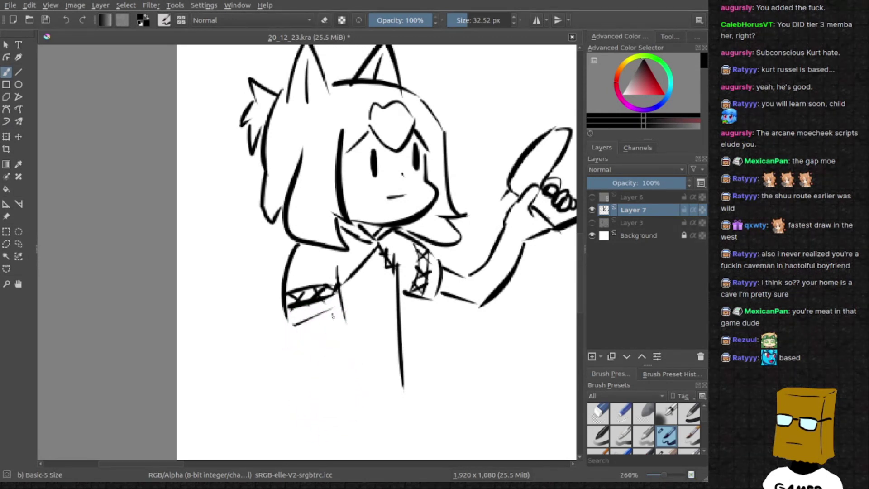
left_click_drag(299, 323, 339, 399)
left_click_drag(335, 306, 350, 384)
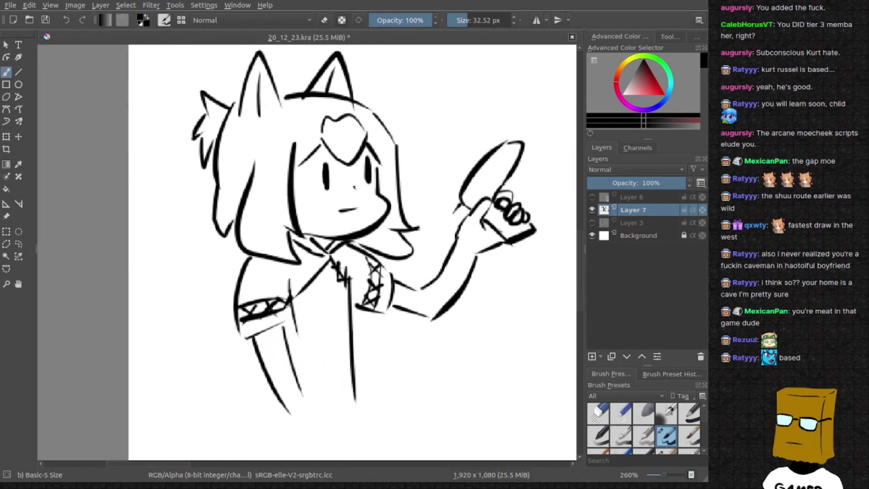
scroll(367, 369, "down", 4)
scroll(313, 188, "up", 6)
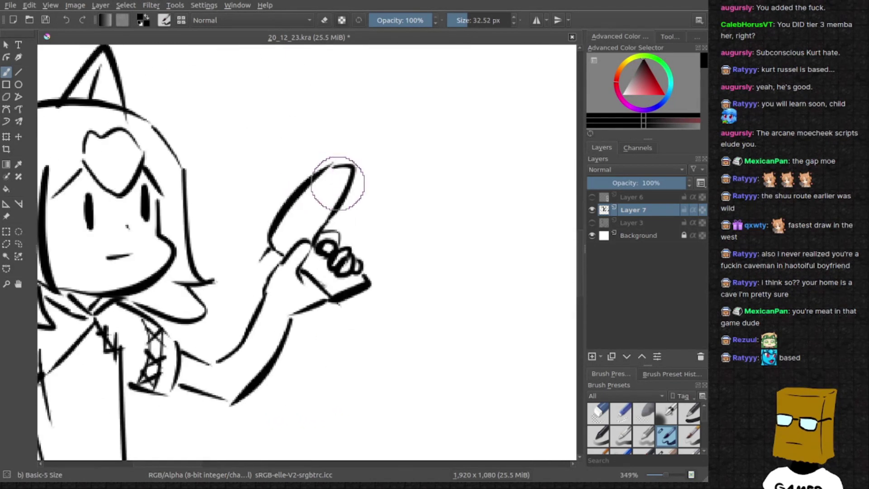
left_click_drag(338, 174, 314, 221)
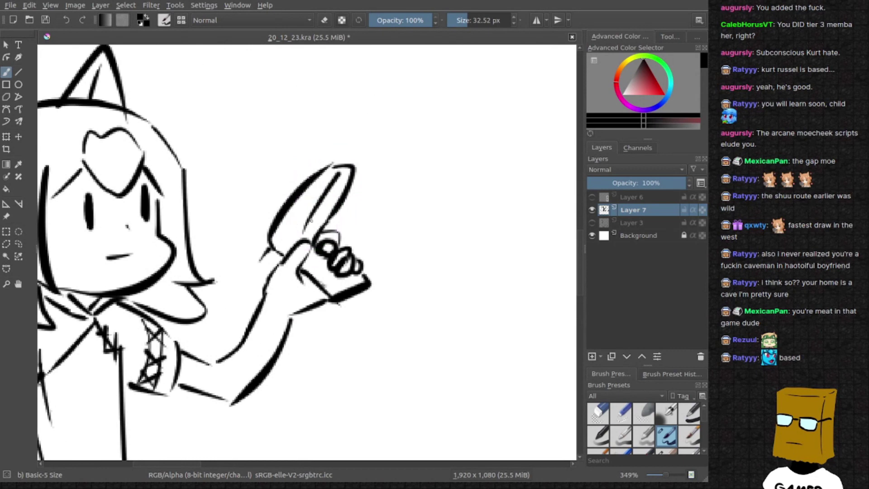
scroll(347, 224, "down", 1)
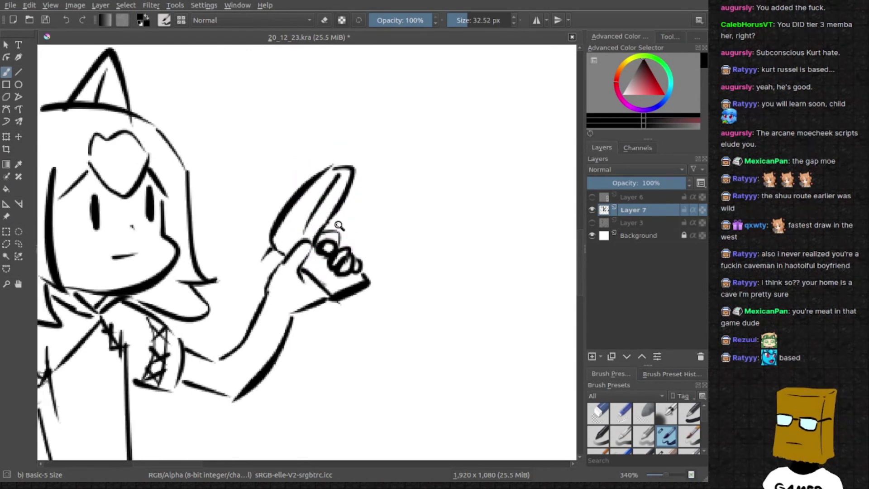
scroll(354, 264, "down", 1)
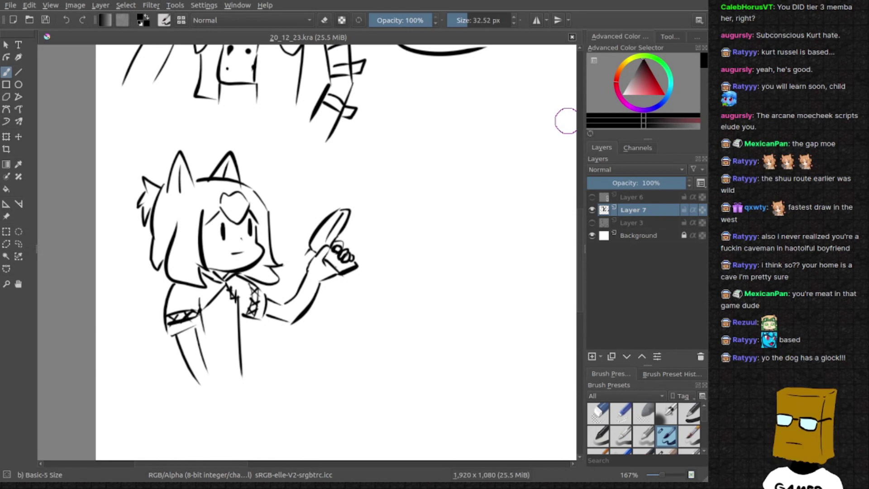
scroll(380, 279, "up", 1)
scroll(306, 276, "up", 1)
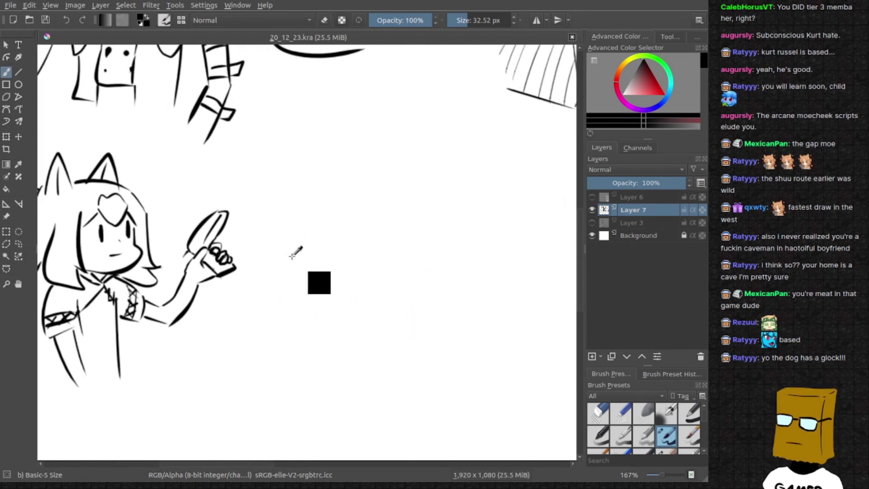
scroll(299, 259, "up", 1)
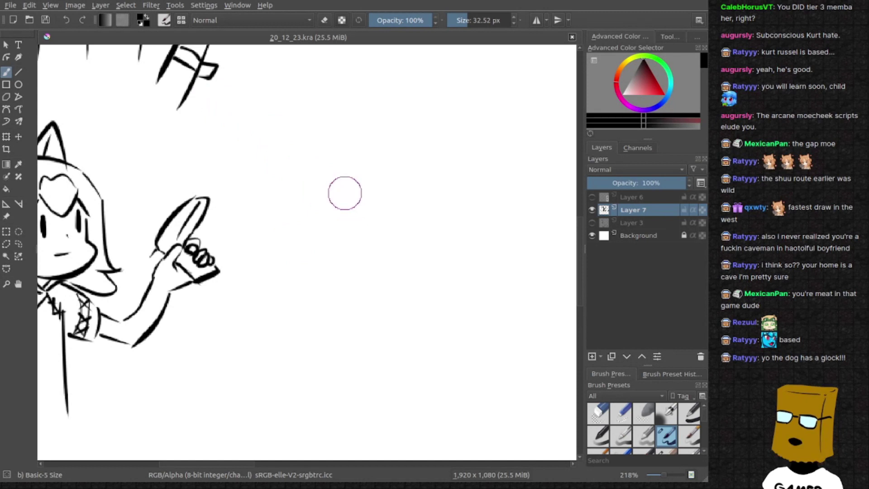
Pan the view to center the blank space right of the girl's hand
left_click_drag(332, 152, 307, 153)
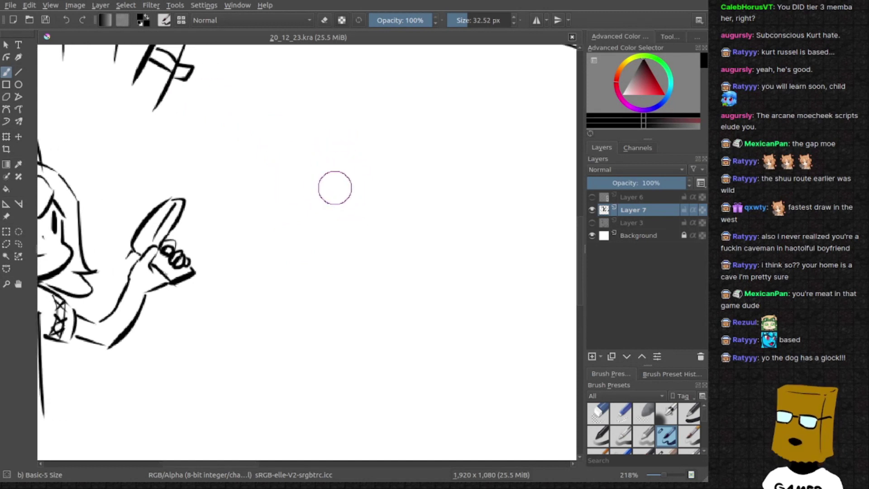
left_click_drag(309, 202, 268, 195)
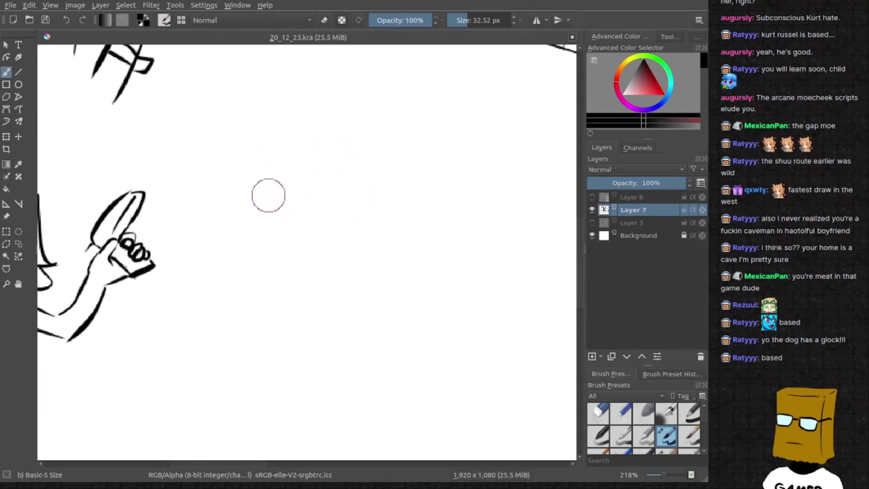
Draw the box head's sides, second face and top edge
left_click_drag(297, 260, 290, 185)
mouse_move(303, 264)
left_mouse_down()
mouse_move(351, 255)
mouse_move(337, 179)
left_mouse_up()
key("ctrl+z")
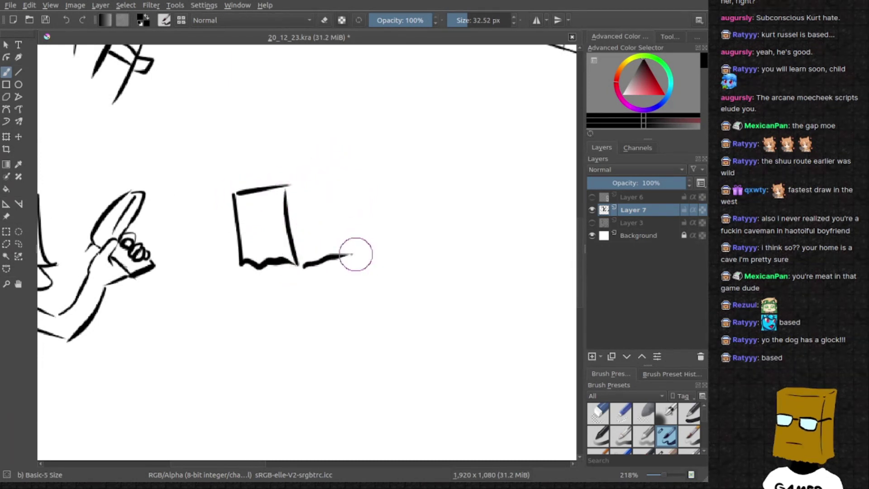
left_click_drag(362, 253, 351, 178)
left_click_drag(279, 190, 346, 176)
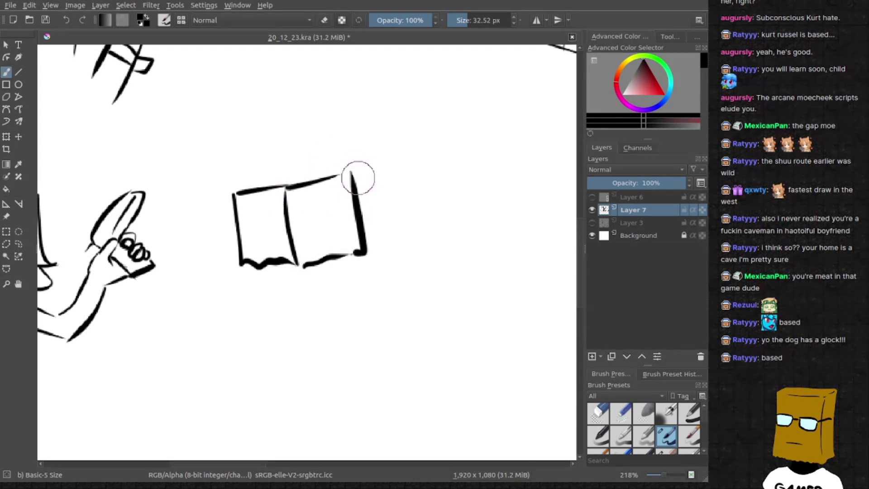
scroll(321, 216, "up", 2)
Give the box face dot eyes, a smile and blush marks on both sides
key("ctrl+z")
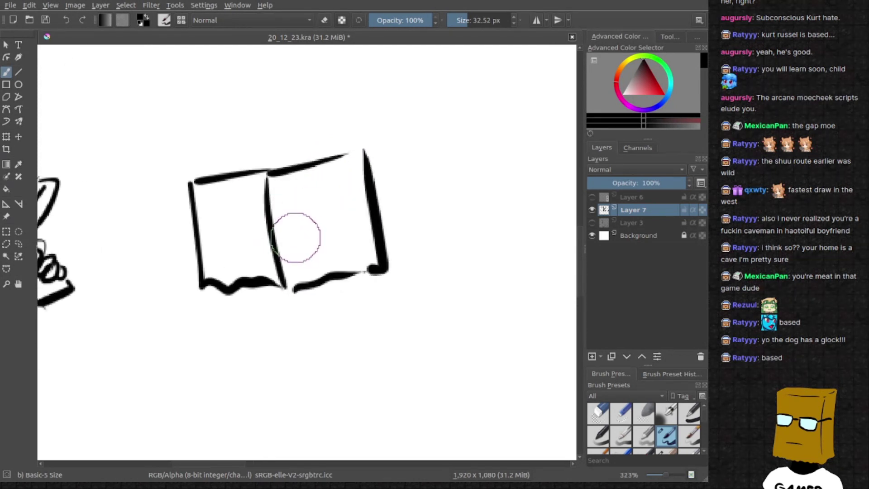
left_click_drag(293, 229, 294, 243)
scroll(304, 245, "up", 2)
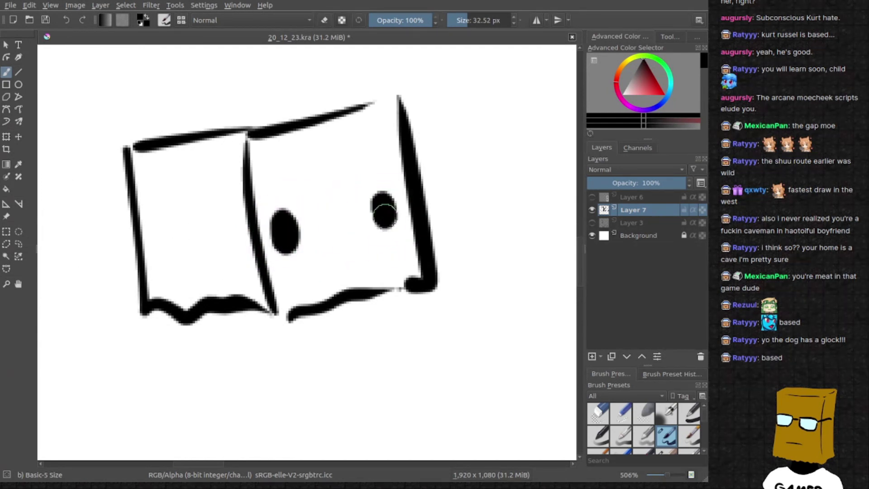
left_click_drag(321, 272, 367, 244)
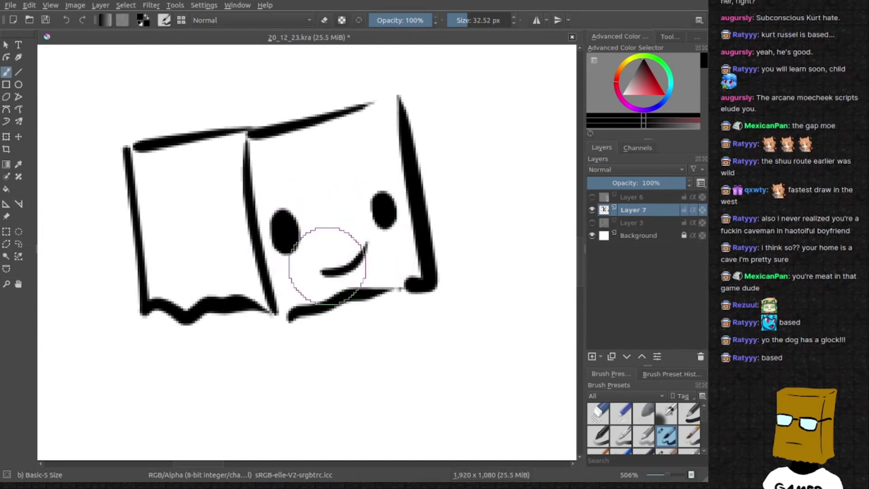
left_click_drag(289, 273, 311, 263)
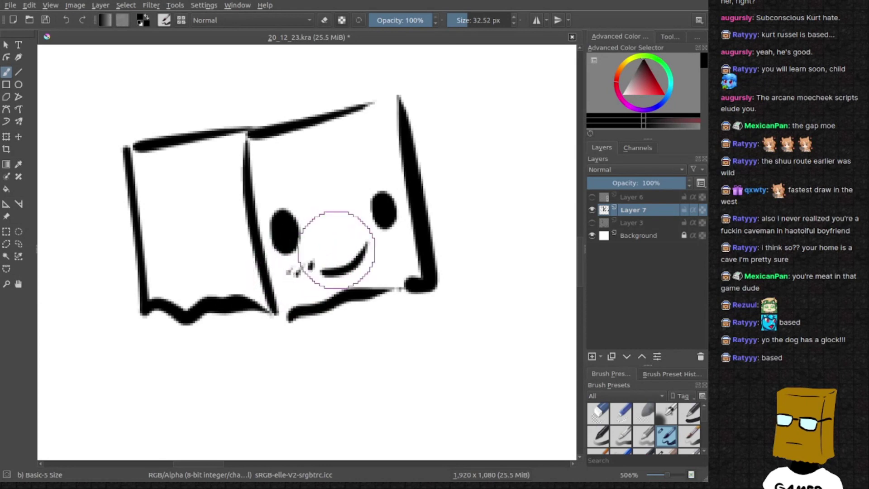
scroll(382, 246, "up", 4)
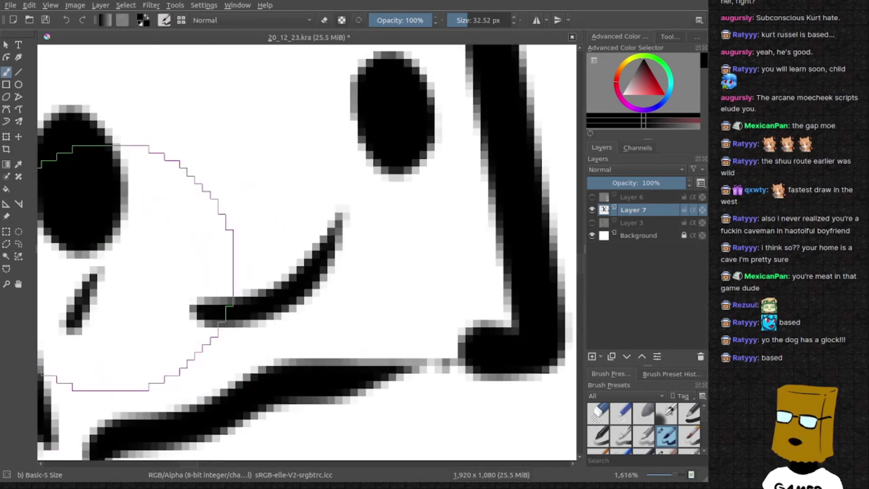
left_click_drag(129, 263, 105, 314)
key("ctrl+z")
left_click_drag(129, 264, 106, 314)
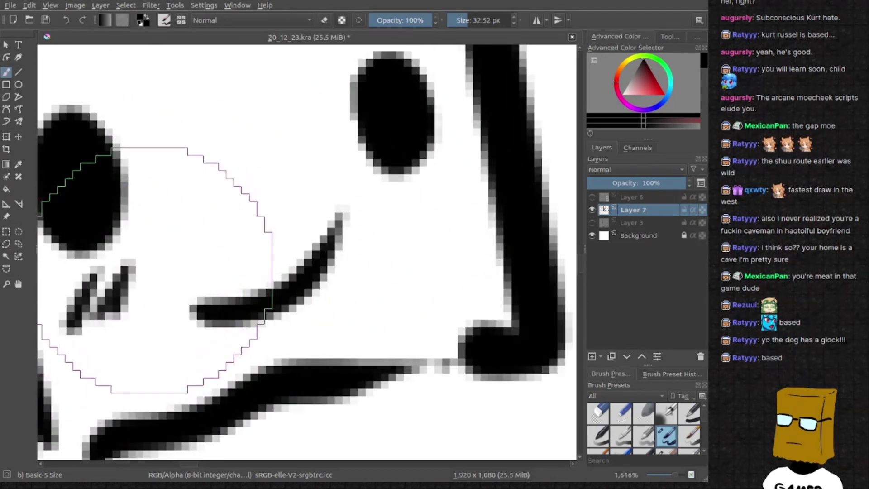
left_click_drag(393, 169, 393, 217)
key("ctrl+z")
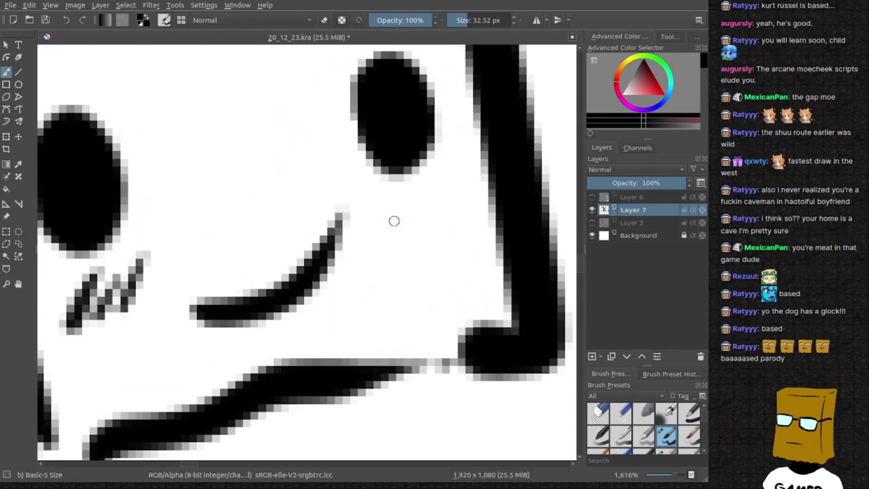
mouse_move(398, 178)
left_mouse_down()
mouse_move(393, 226)
mouse_move(416, 226)
left_mouse_up()
scroll(413, 274, "down", 5)
scroll(336, 273, "down", 2)
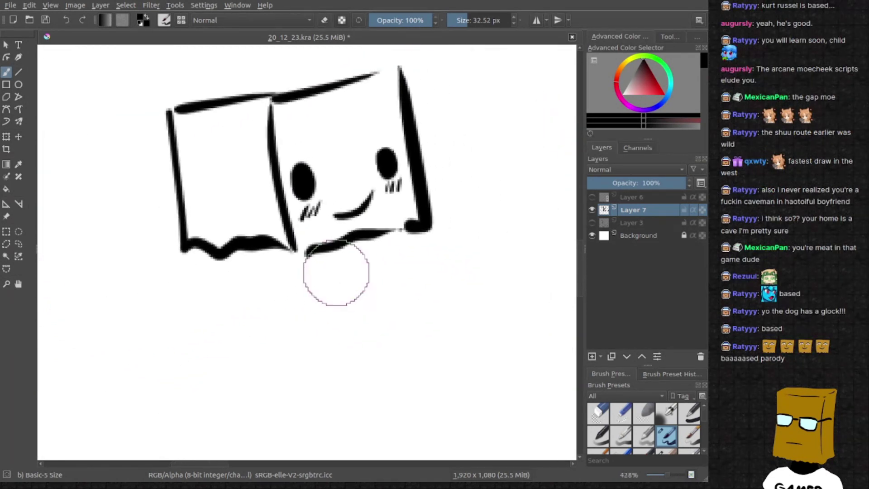
Draw left and right leg strokes below the box after several rejected tries
left_click_drag(247, 252, 245, 309)
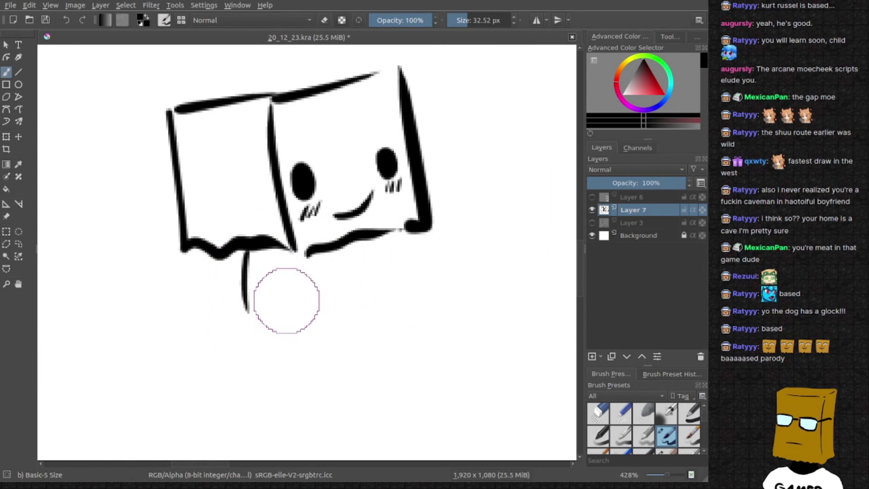
key("ctrl+z")
left_click_drag(265, 252, 258, 350)
left_click_drag(405, 236, 359, 245)
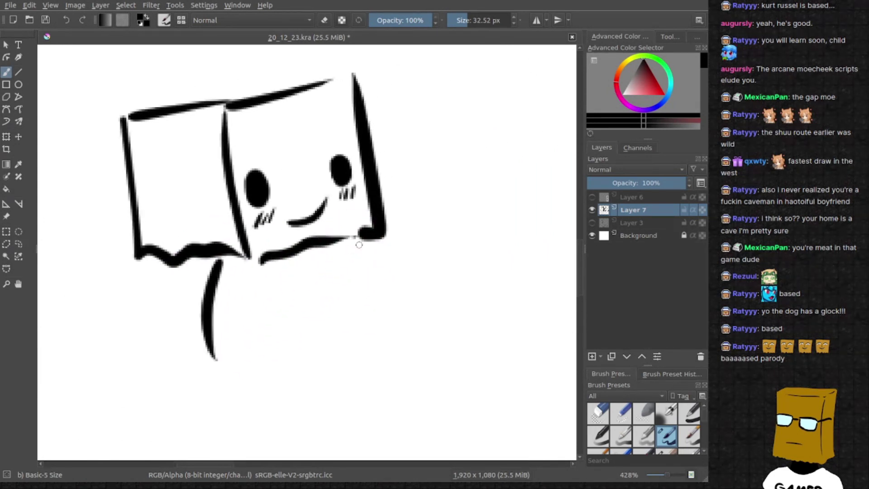
key("ctrl+z")
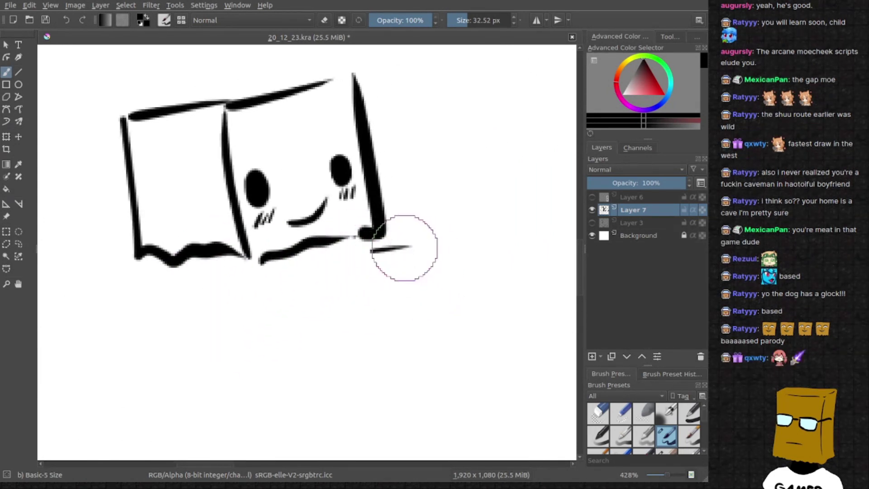
key("ctrl+z")
left_click_drag(434, 262, 409, 264)
mouse_move(336, 247)
left_mouse_down()
mouse_move(394, 263)
mouse_move(387, 320)
mouse_move(391, 293)
left_mouse_up()
key("ctrl+z")
key("ctrl+z")
key("ctrl+z")
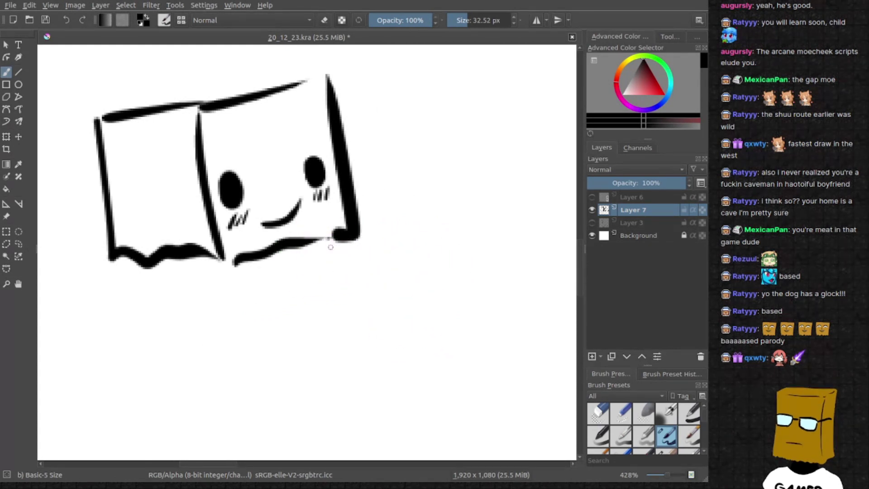
left_click_drag(314, 246, 336, 367)
left_click_drag(195, 262, 219, 375)
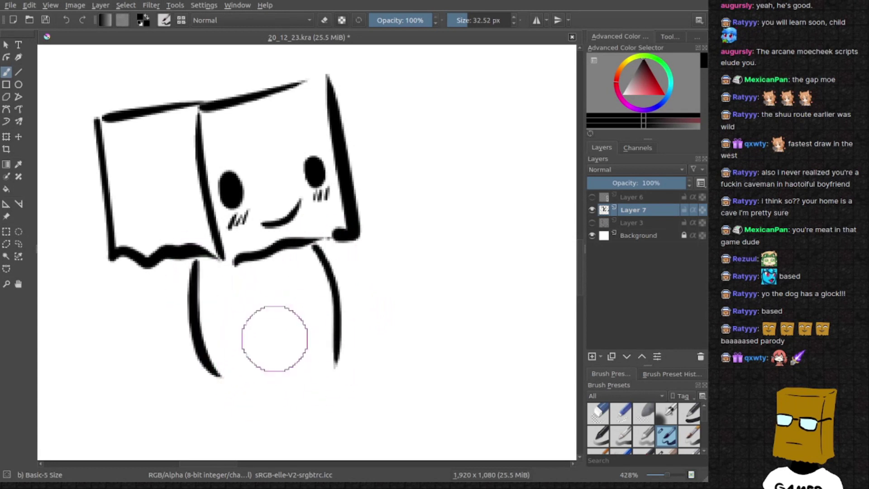
Try a curved arm with a hooked hand, then discard it along with the legs
mouse_move(337, 272)
left_mouse_down()
mouse_move(301, 263)
mouse_move(370, 193)
left_mouse_up()
key("ctrl+z")
left_click_drag(310, 261, 370, 185)
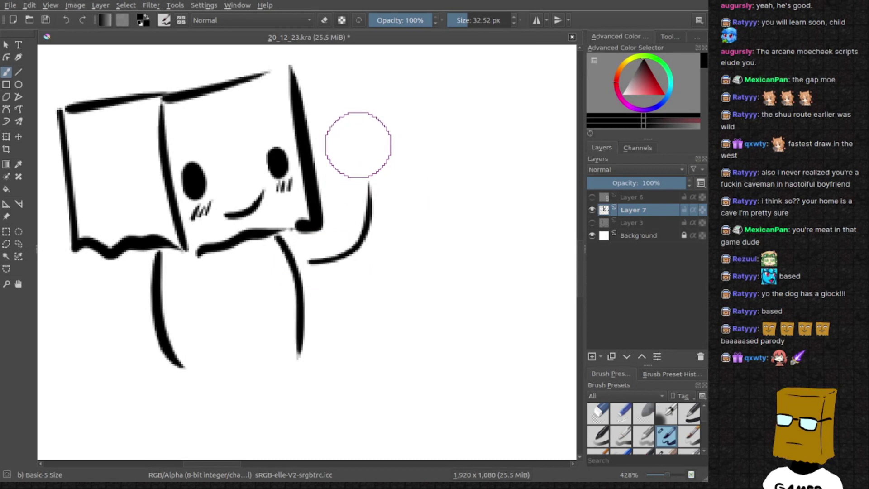
left_click_drag(349, 156, 317, 200)
mouse_move(313, 151)
left_mouse_down()
mouse_move(375, 235)
mouse_move(350, 204)
mouse_move(331, 127)
mouse_move(299, 123)
left_mouse_up()
left_click_drag(272, 235, 355, 173)
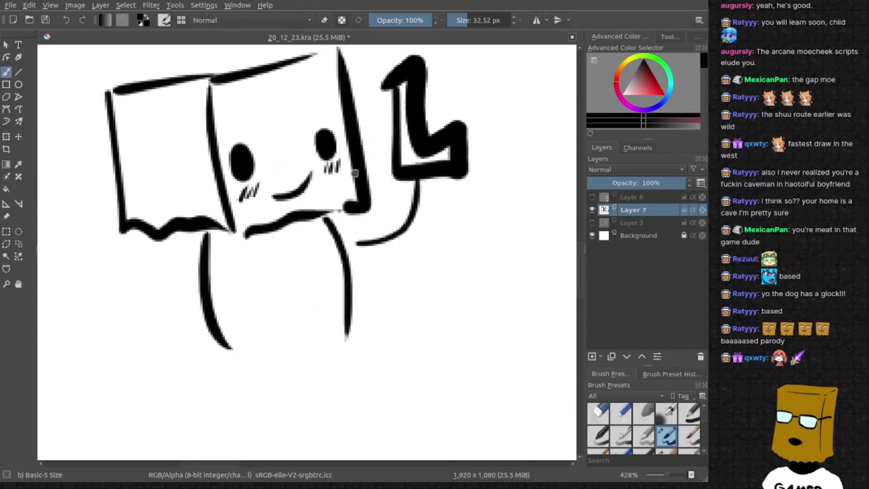
key("ctrl+z")
key("ctrl+z")
key("ctrl+z")
left_click_drag(437, 169, 373, 194)
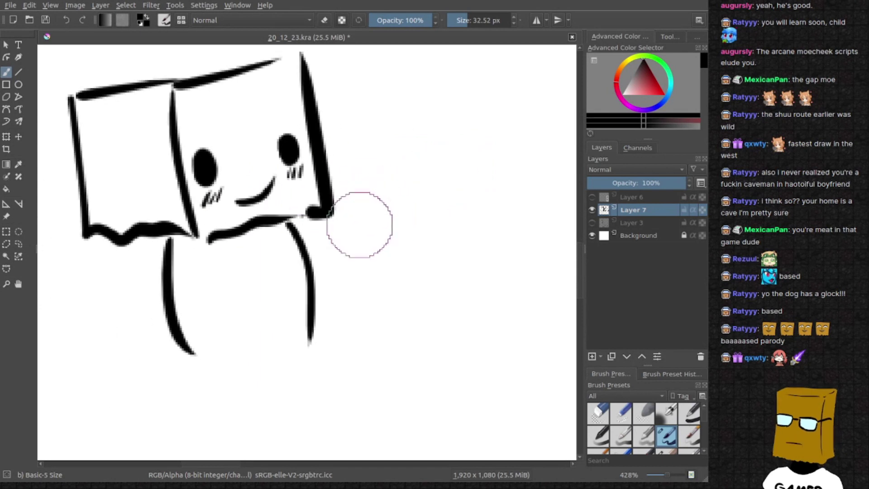
key("ctrl+z")
key("ctrl+z")
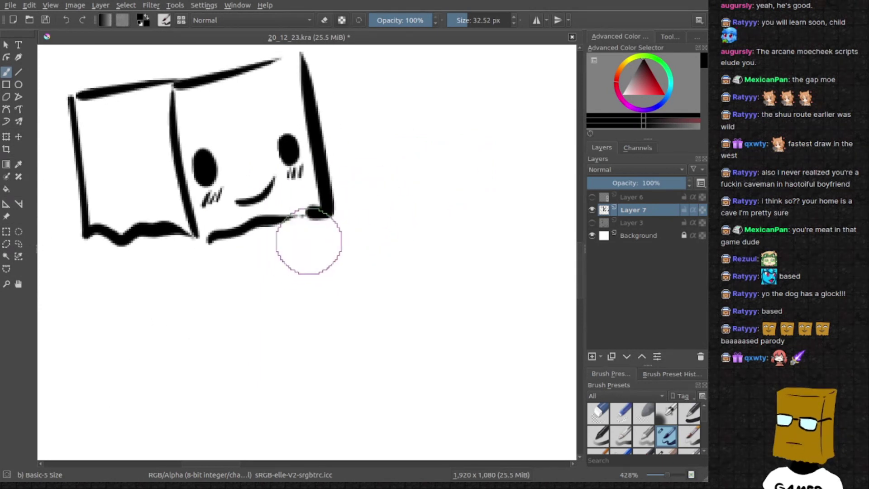
Draw a thin vertical body line below the box and an arm extending right
left_click_drag(305, 234, 311, 301)
key("ctrl+z")
left_click_drag(300, 250, 315, 334)
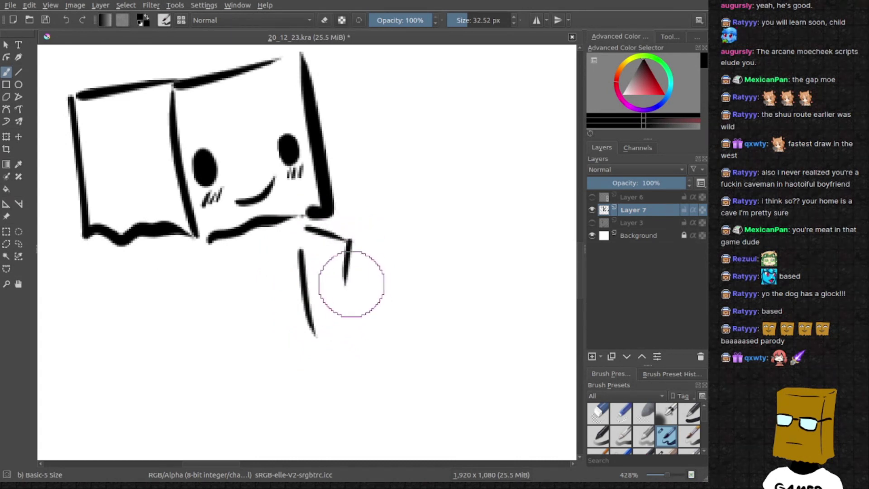
mouse_move(347, 287)
left_mouse_down()
mouse_move(320, 279)
mouse_move(345, 281)
left_mouse_up()
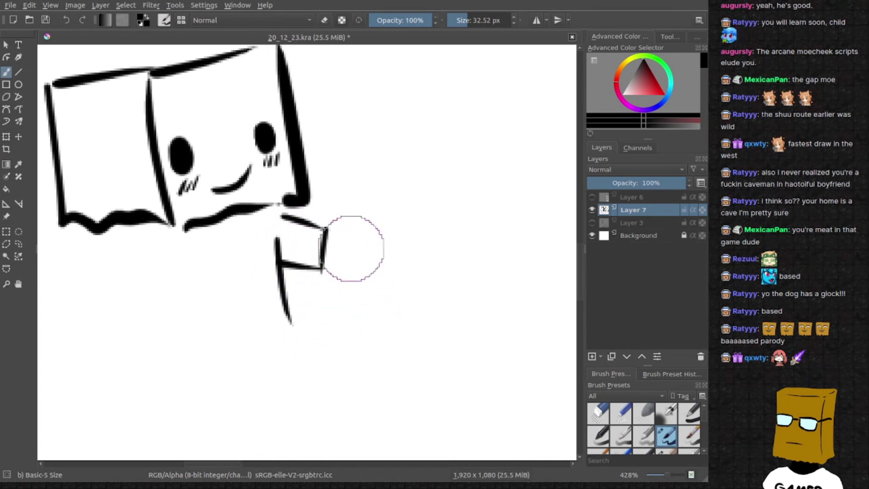
mouse_move(333, 236)
left_mouse_down()
mouse_move(375, 246)
mouse_move(357, 252)
left_mouse_up()
Paint a thick black arm block and a second tapered arm beneath it
key("ctrl+z")
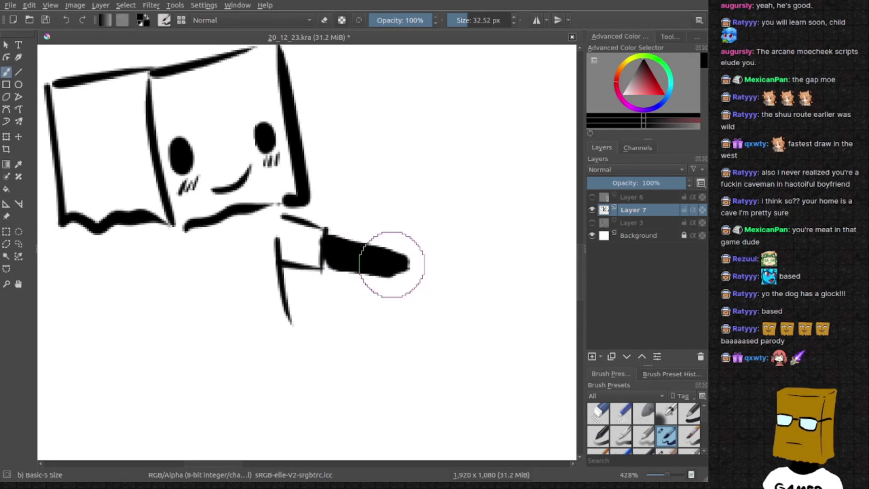
left_click_drag(388, 272, 356, 248)
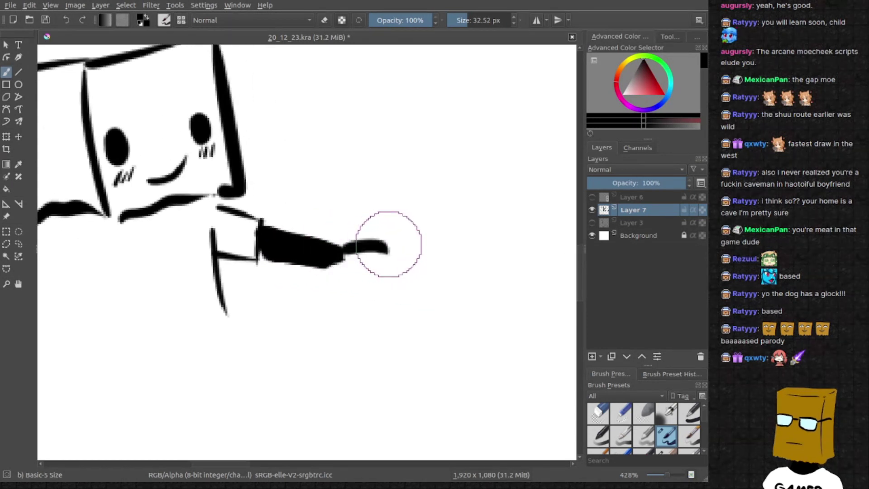
scroll(367, 258, "down", 2)
left_click_drag(389, 238, 408, 257)
scroll(374, 235, "up", 2)
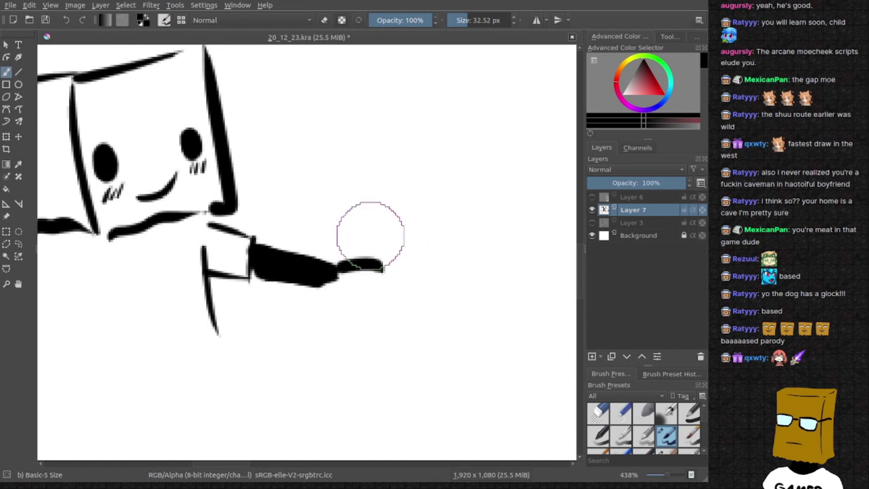
left_click_drag(165, 263, 243, 279)
key("ctrl+z")
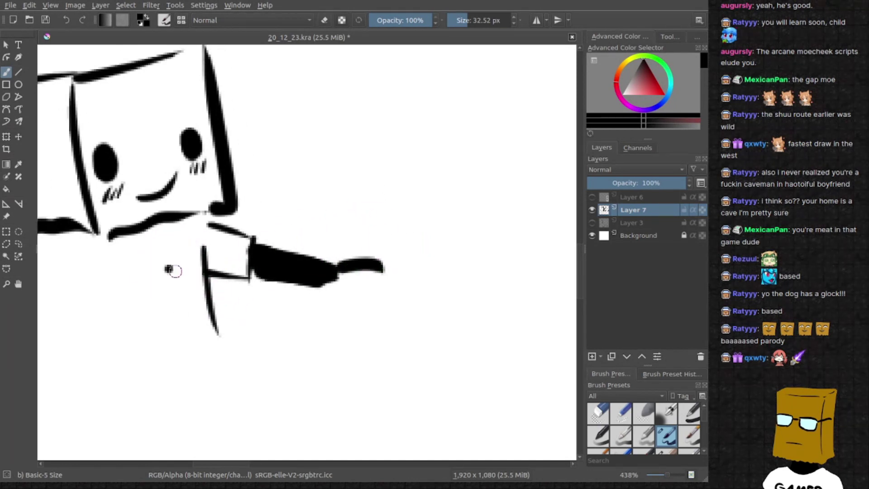
mouse_move(167, 270)
left_mouse_down()
mouse_move(243, 280)
mouse_move(230, 324)
left_mouse_up()
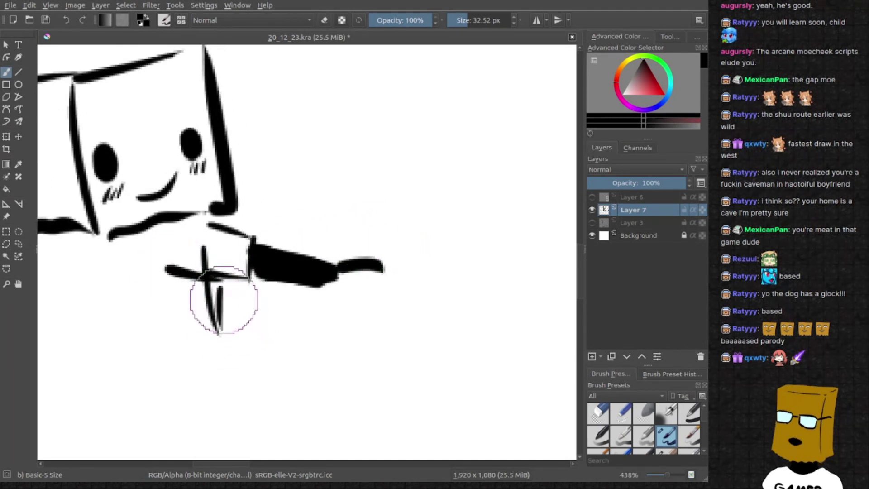
left_click_drag(231, 281, 340, 292)
key("ctrl+z")
left_click_drag(238, 286, 344, 289)
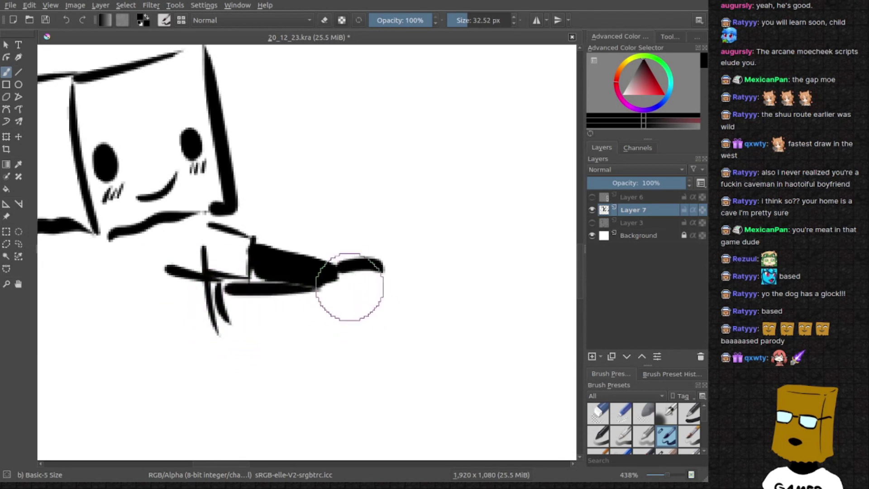
key("ctrl+z")
left_click_drag(225, 291, 360, 292)
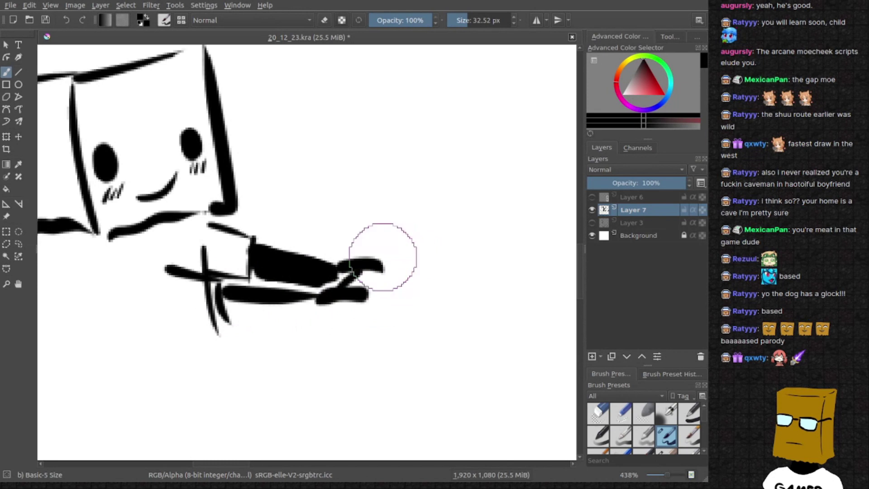
Outline the held rectangular object with thin edges and an up-right corner line
mouse_move(375, 253)
left_mouse_down()
mouse_move(414, 262)
mouse_move(391, 305)
left_mouse_up()
key("ctrl+z")
key("ctrl+z")
key("ctrl+z")
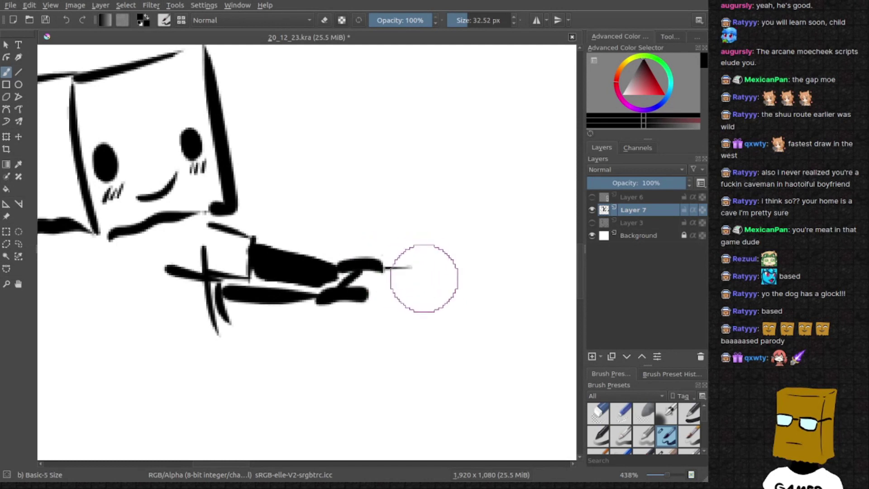
mouse_move(360, 263)
left_mouse_down()
mouse_move(411, 268)
mouse_move(387, 312)
left_mouse_up()
left_click_drag(334, 306, 388, 312)
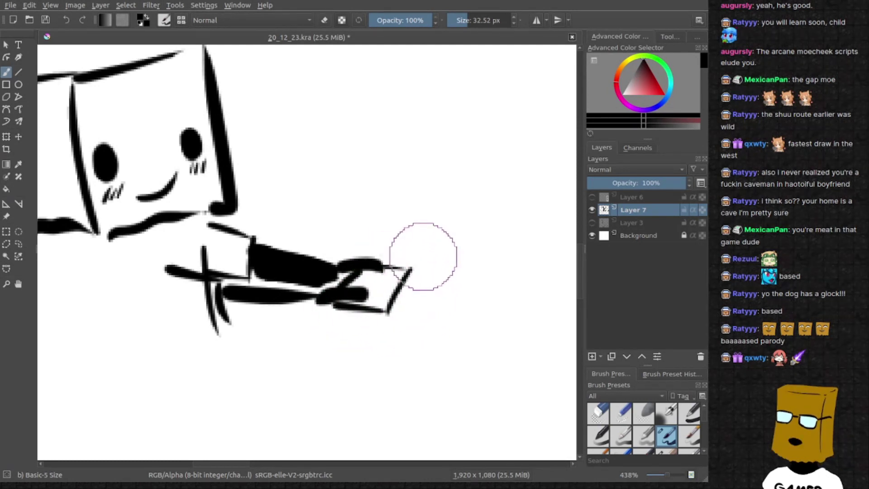
left_click_drag(408, 265, 464, 198)
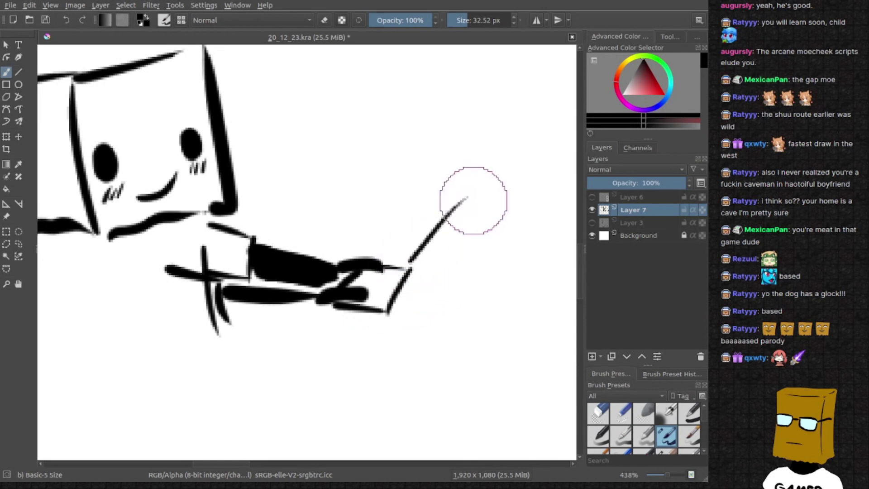
key("ctrl+z")
left_click_drag(420, 270, 478, 245)
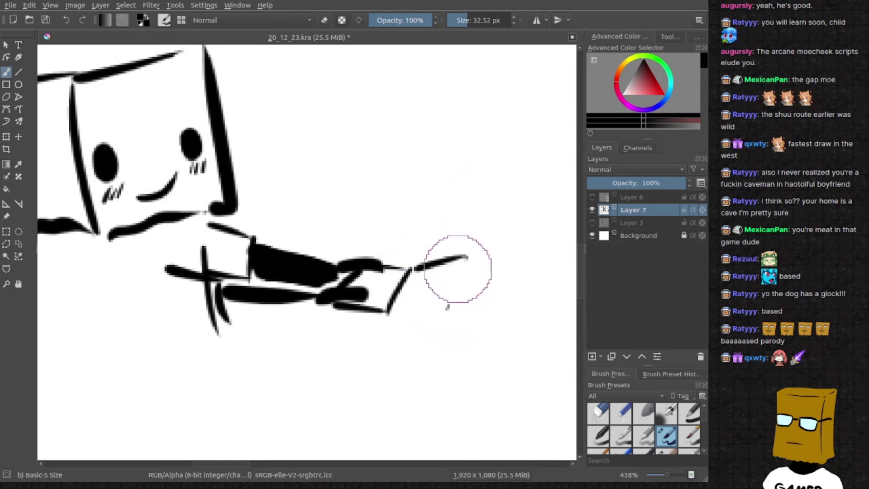
Close the object with black strokes, fill gaps around its left end, and zoom out
left_click(456, 272, "ctrl")
left_click(636, 80)
key("d")
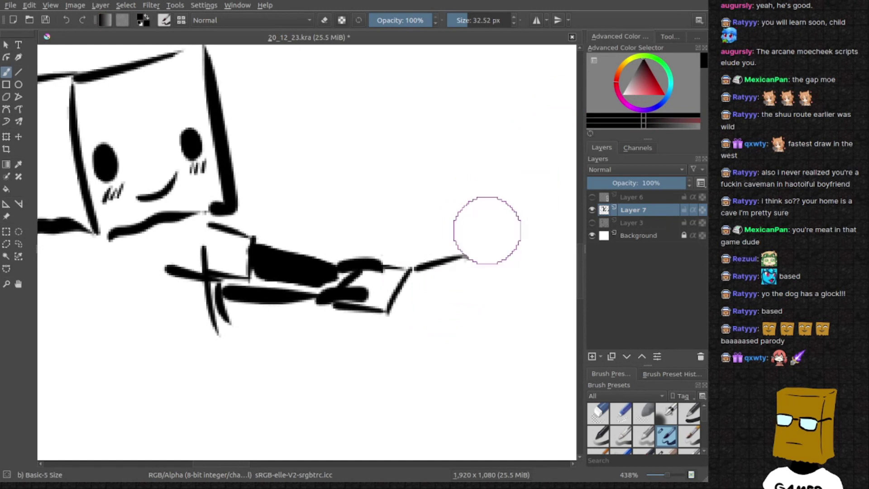
mouse_move(464, 261)
left_mouse_down()
mouse_move(446, 299)
mouse_move(384, 319)
mouse_move(289, 313)
left_mouse_up()
left_click_drag(232, 313, 254, 306)
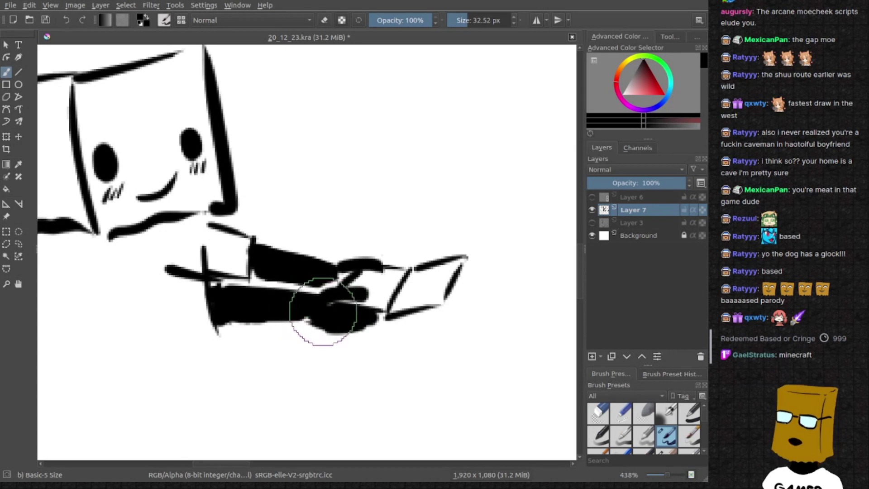
left_click_drag(310, 311, 332, 302)
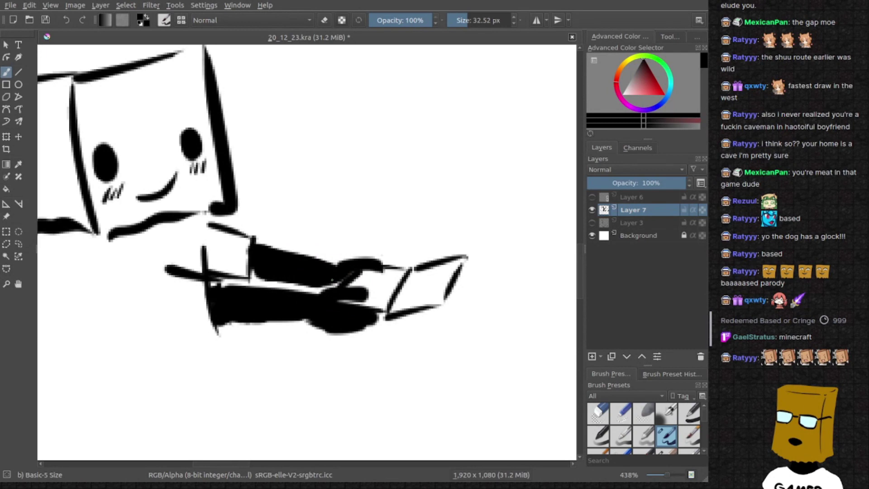
mouse_move(304, 279)
left_mouse_down()
mouse_move(301, 336)
mouse_move(329, 265)
left_mouse_up()
scroll(224, 265, "up", 1)
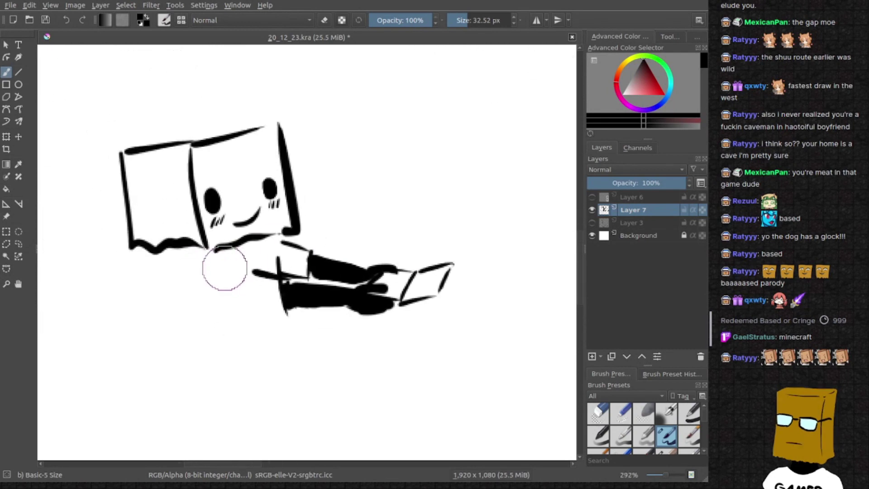
scroll(270, 229, "up", 1)
scroll(286, 288, "up", 1)
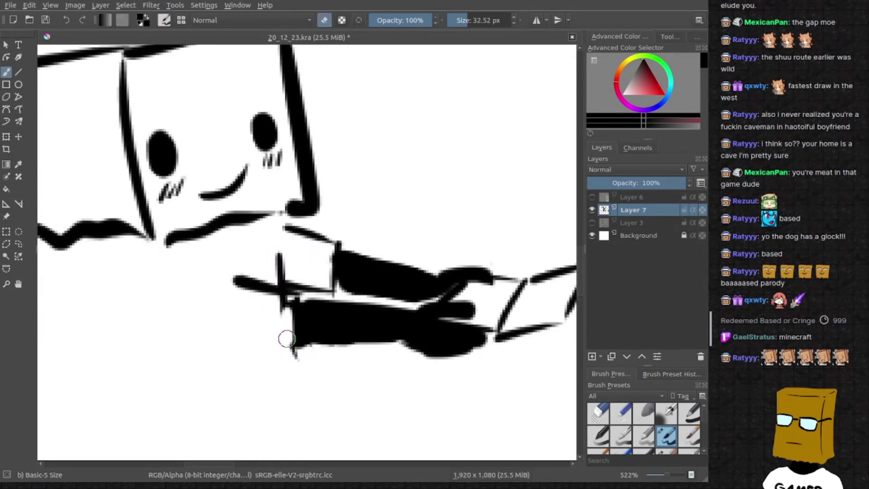
Enlarge the brush and draw a curved stroke below the box's left edge
key("bracketright")
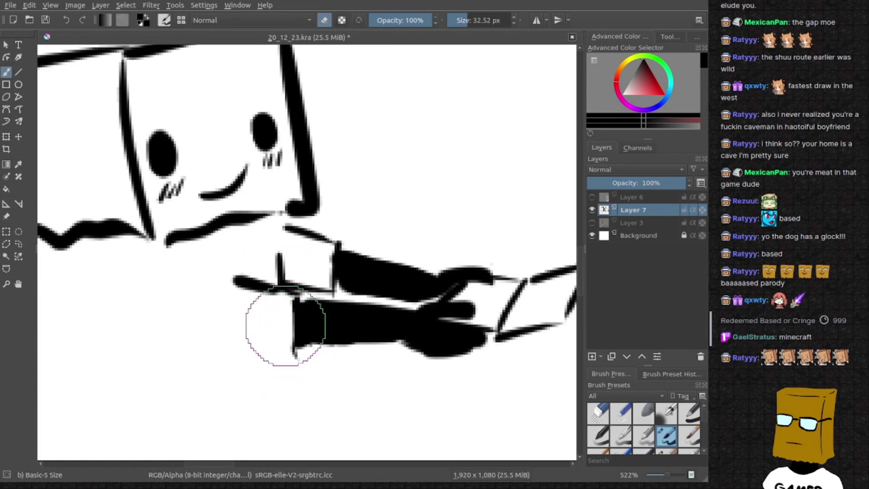
key("bracketright")
key("e")
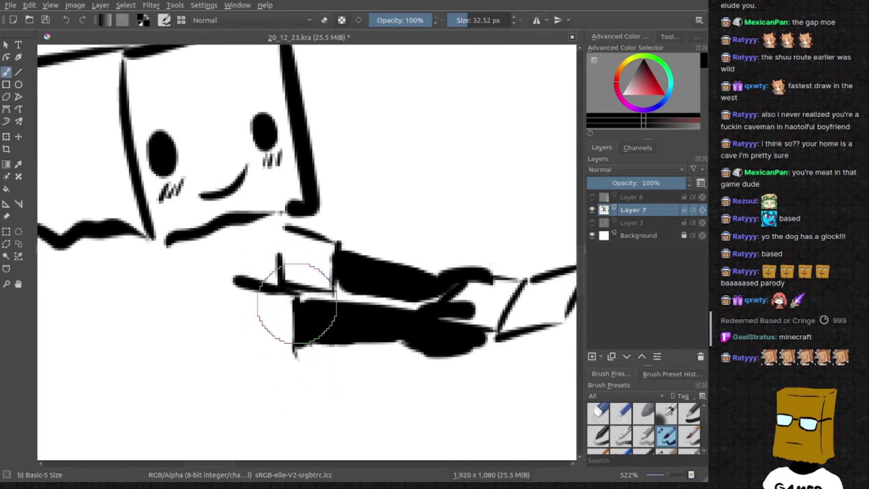
left_click_drag(224, 265, 307, 272)
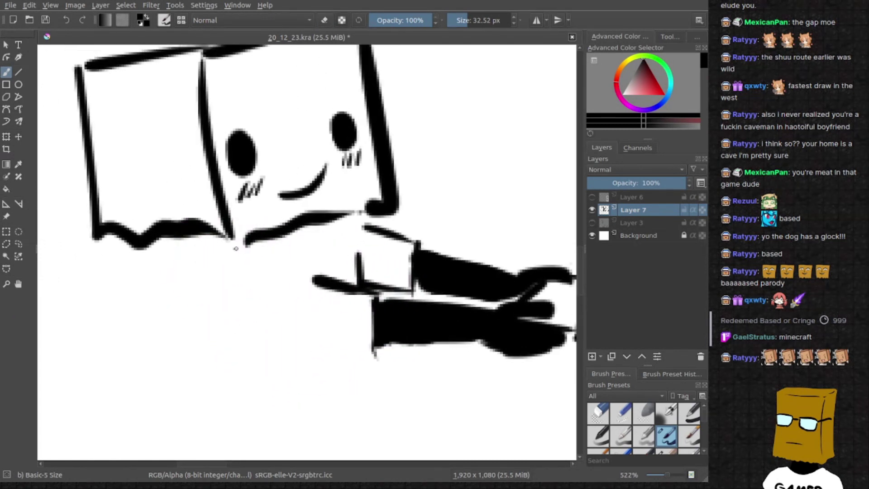
left_click_drag(208, 250, 245, 360)
mouse_move(249, 328)
left_mouse_down()
mouse_move(230, 294)
mouse_move(323, 321)
left_mouse_up()
key("ctrl+z")
left_click_drag(255, 296, 348, 327)
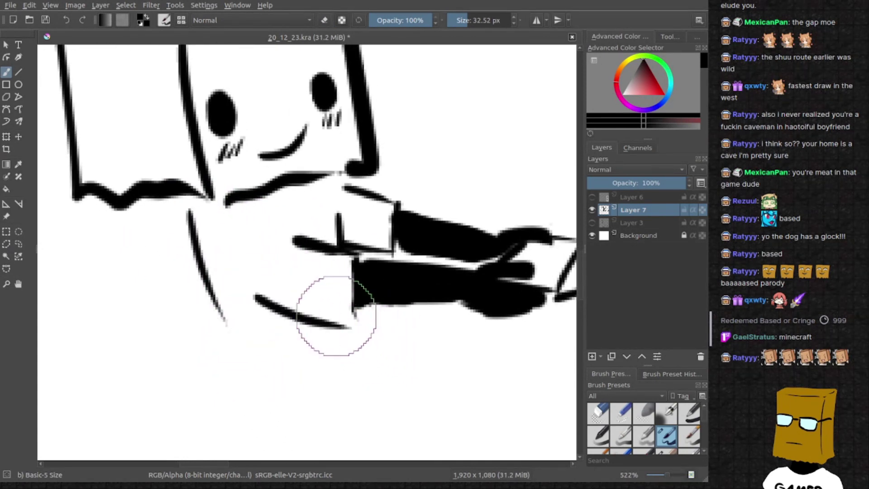
scroll(336, 316, "down", 3)
scroll(320, 294, "up", 3)
Shorten the lower curve, erase the thin diagonal, and add two strokes under the box
key("ctrl+z")
mouse_move(271, 245)
left_mouse_down()
mouse_move(359, 275)
mouse_move(311, 303)
left_mouse_up()
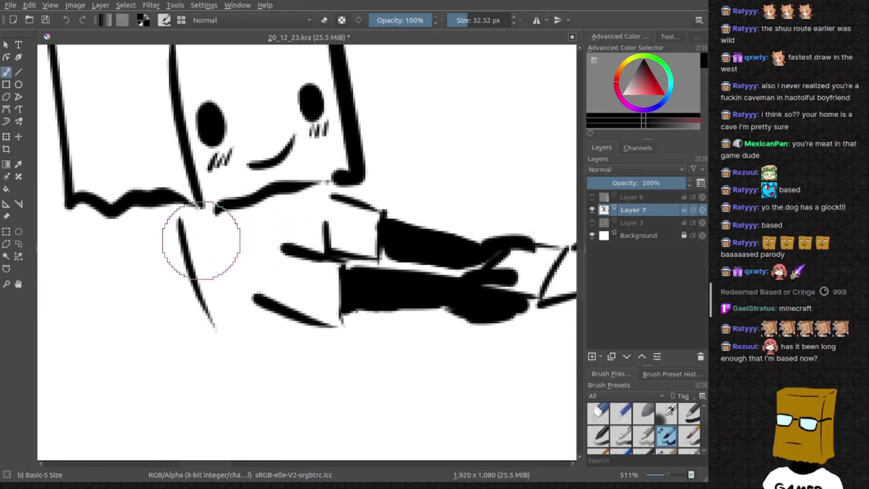
key("e")
left_click_drag(179, 223, 218, 340)
left_click_drag(204, 225, 218, 299)
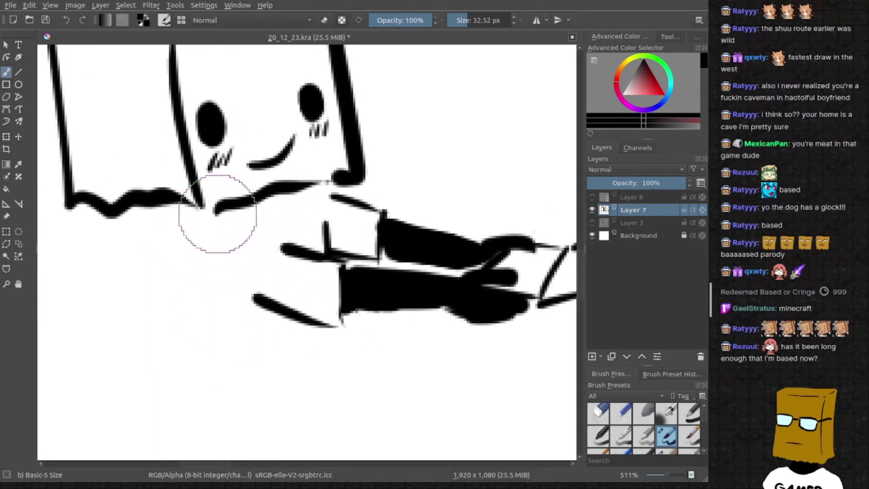
left_click_drag(238, 258, 306, 225)
scroll(262, 242, "down", 4)
scroll(49, 299, "up", 1)
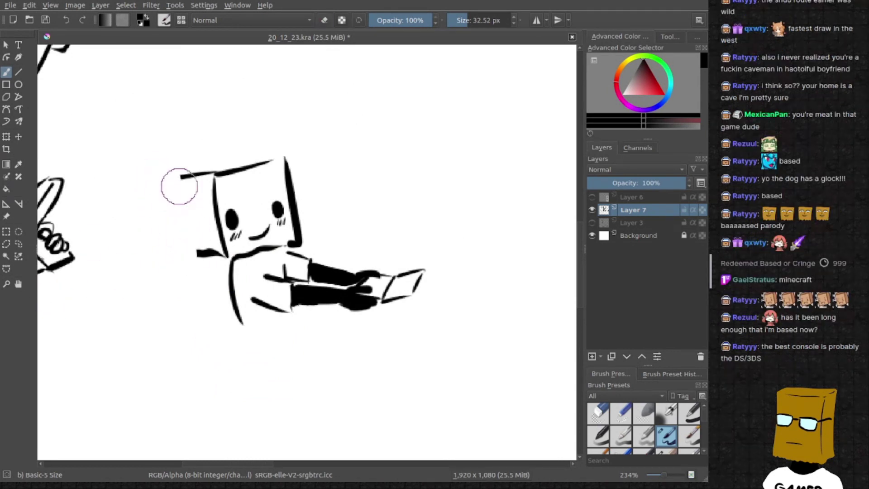
scroll(274, 291, "up", 1)
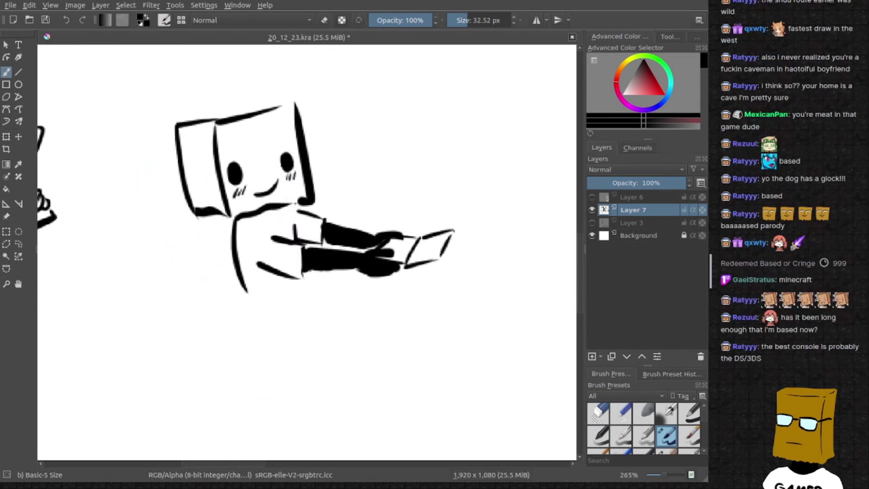
Draw the character's lower leg curve, retrying until it runs longer
left_click_drag(265, 286, 245, 295)
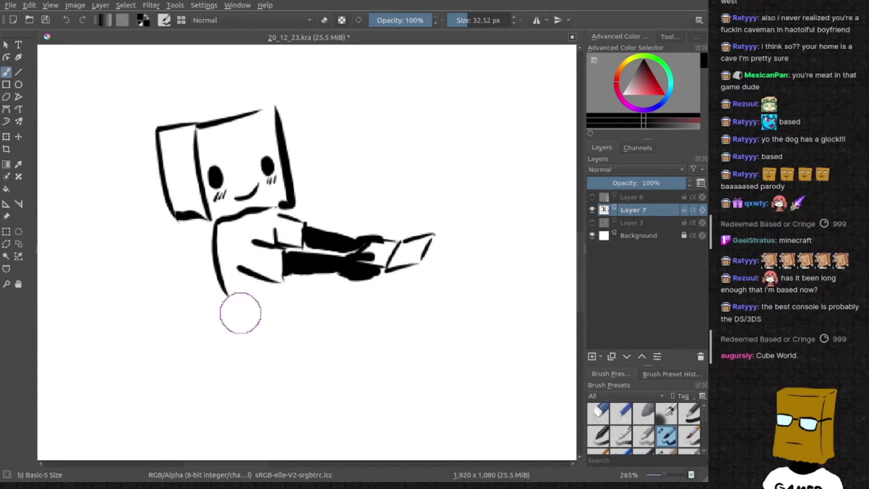
scroll(231, 322, "up", 3)
left_click_drag(214, 271, 235, 312)
key("ctrl+z")
left_click_drag(221, 282, 293, 330)
key("ctrl+z")
left_click_drag(219, 281, 322, 331)
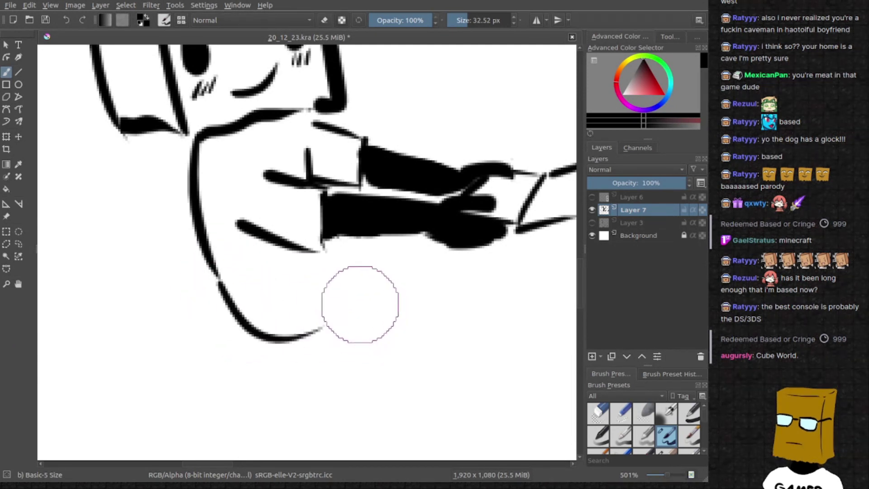
Add the shin, knee connector, thigh and closing strokes of the bent leg
left_click_drag(338, 252, 380, 319)
key("ctrl+z")
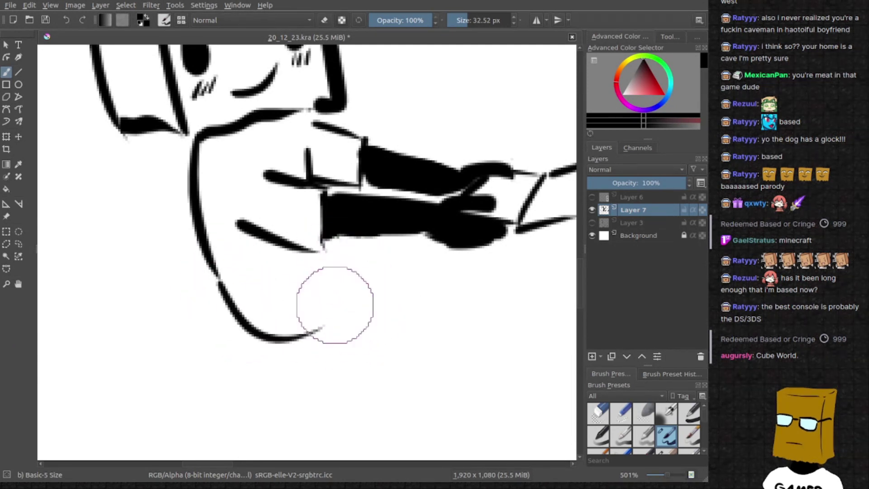
left_click_drag(326, 326, 364, 269)
mouse_move(346, 236)
left_mouse_down()
mouse_move(366, 272)
mouse_move(333, 275)
mouse_move(391, 276)
left_mouse_up()
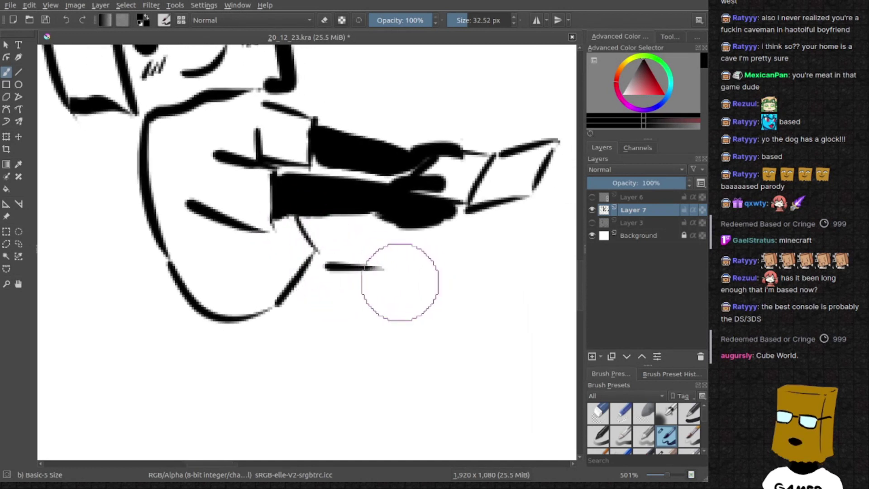
key("ctrl+z")
left_click_drag(310, 259, 381, 275)
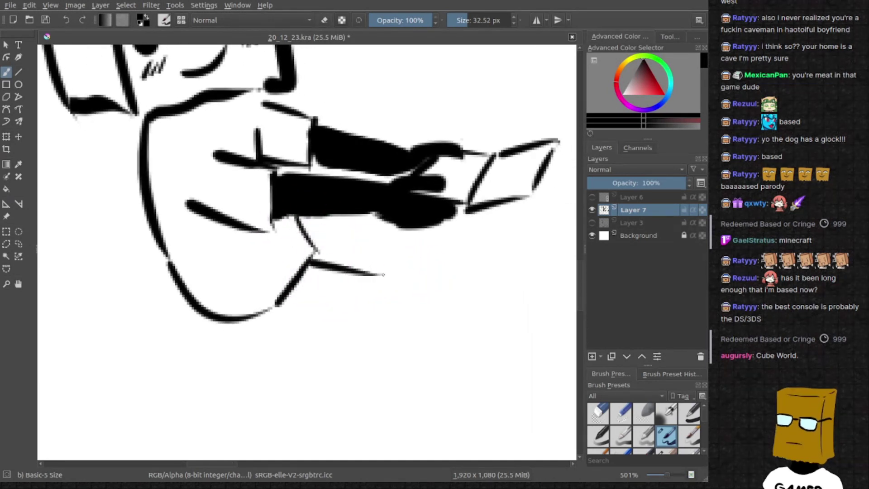
mouse_move(308, 289)
left_mouse_down()
mouse_move(382, 316)
mouse_move(373, 369)
left_mouse_up()
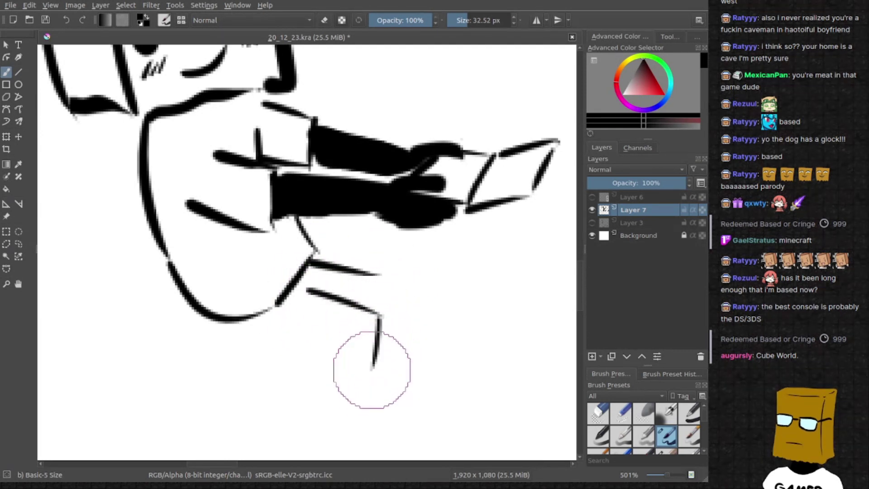
left_click_drag(242, 331, 339, 375)
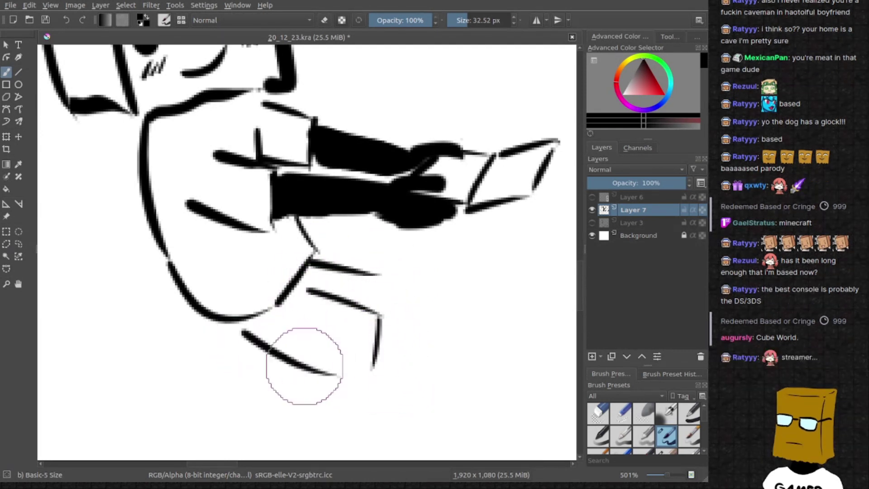
left_click_drag(379, 284, 378, 316)
scroll(288, 300, "left", 2)
scroll(288, 300, "down", 3)
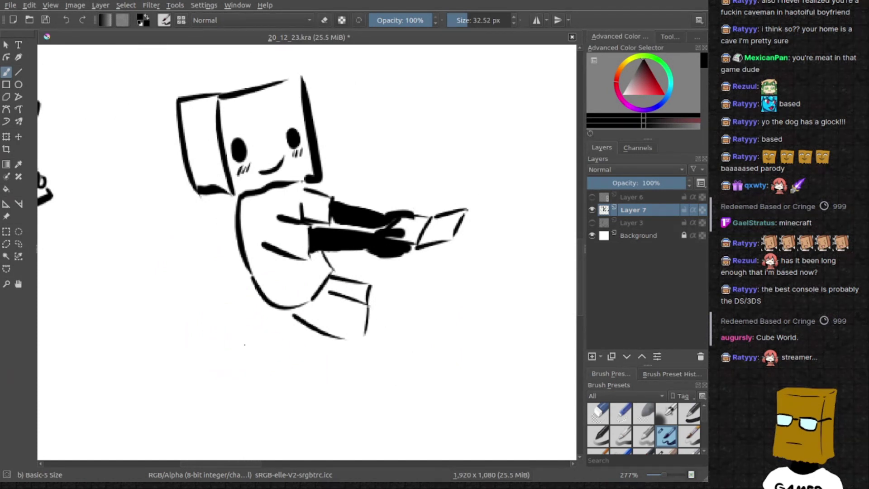
Draw a longer, thicker line below the character and a diagonal leg stroke
left_click_drag(244, 344, 369, 383)
key("ctrl+z")
key("ctrl+z")
left_click_drag(245, 343, 359, 367)
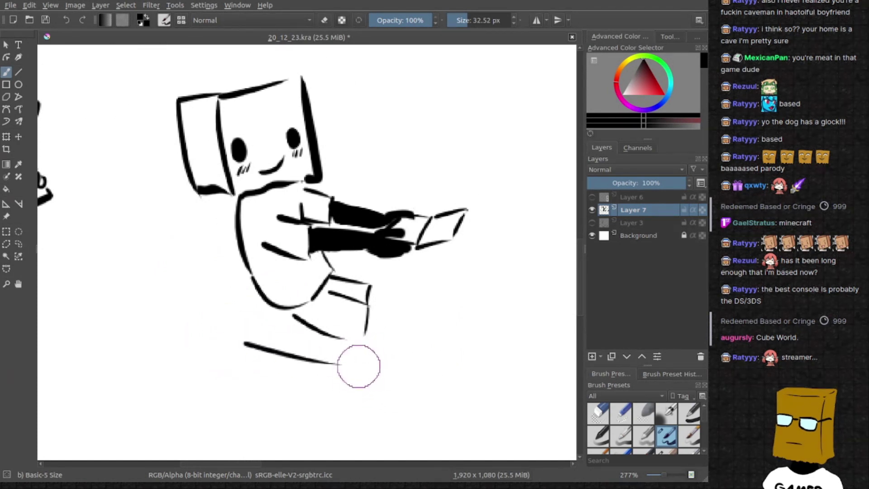
left_click_drag(293, 275, 272, 304)
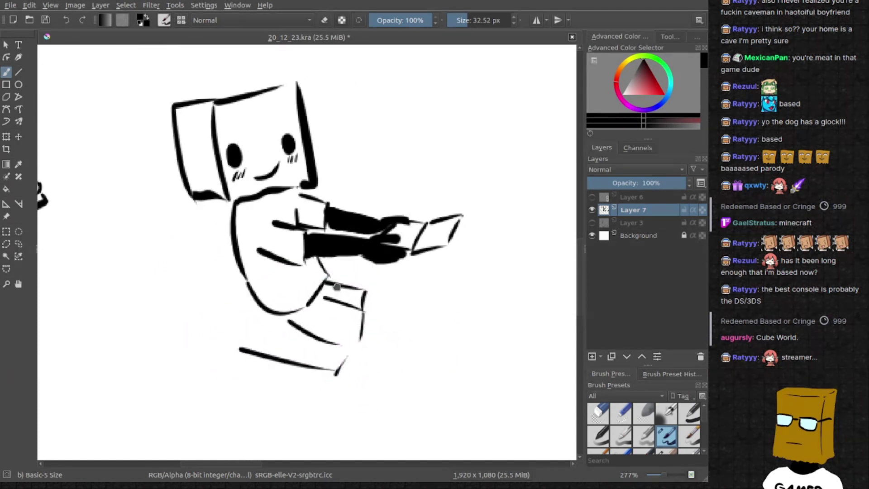
mouse_move(352, 340)
left_mouse_down()
mouse_move(399, 363)
mouse_move(394, 391)
left_mouse_up()
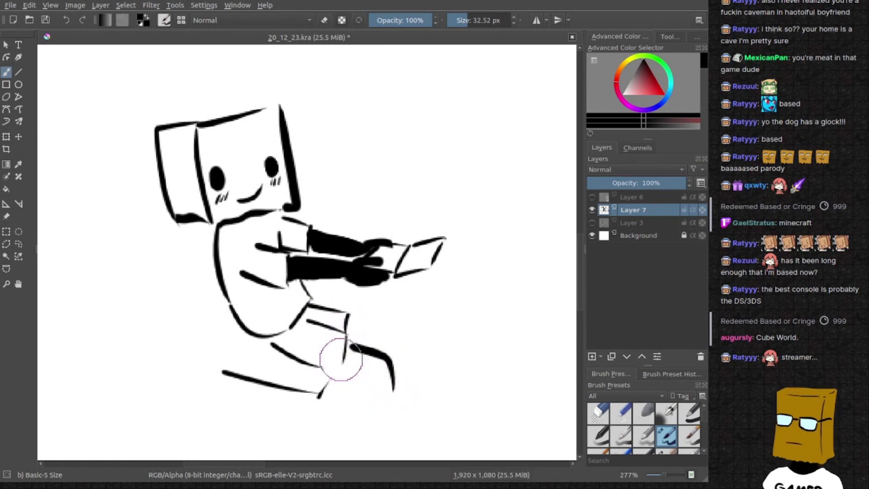
left_click_drag(345, 379, 339, 345)
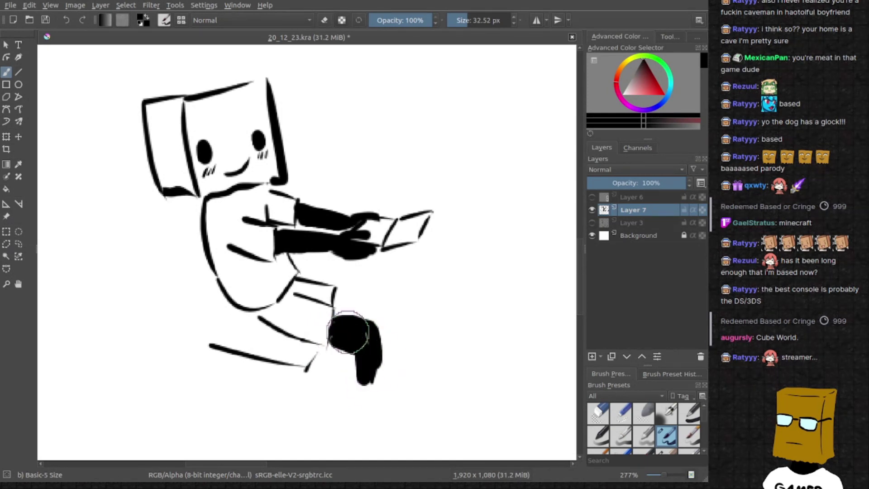
scroll(348, 327, "up", 3)
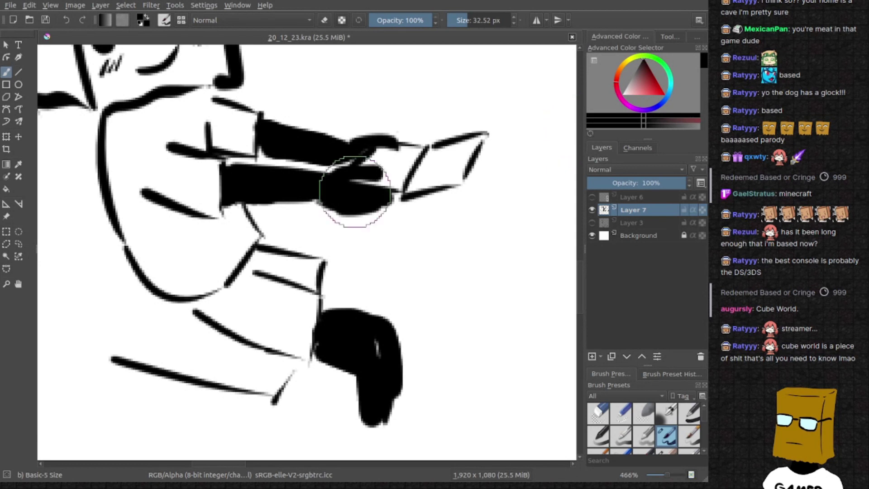
Draw the shoe's top edge, then thicken and trim the black shoe
left_click_drag(375, 240, 356, 234)
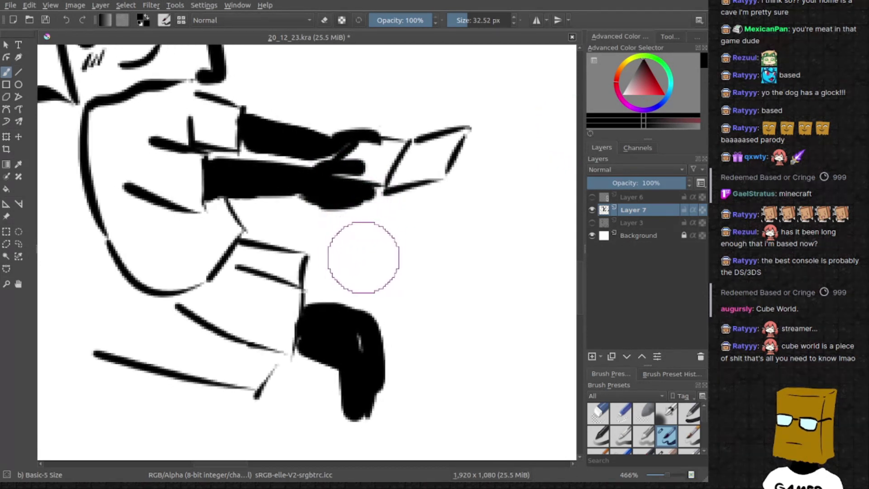
mouse_move(310, 273)
left_mouse_down()
mouse_move(388, 293)
mouse_move(354, 310)
mouse_move(316, 310)
mouse_move(374, 340)
left_mouse_up()
key("e")
key("e")
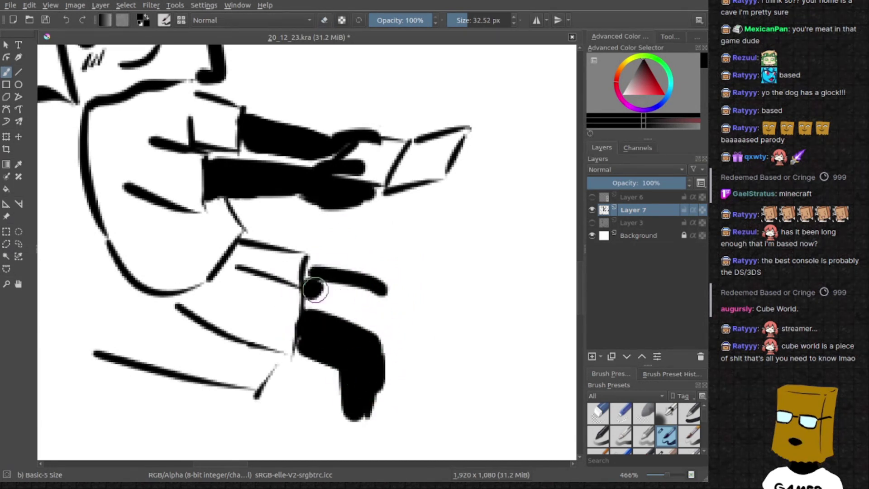
mouse_move(314, 291)
left_mouse_down()
mouse_move(381, 302)
mouse_move(369, 295)
mouse_move(384, 325)
mouse_move(364, 306)
left_mouse_up()
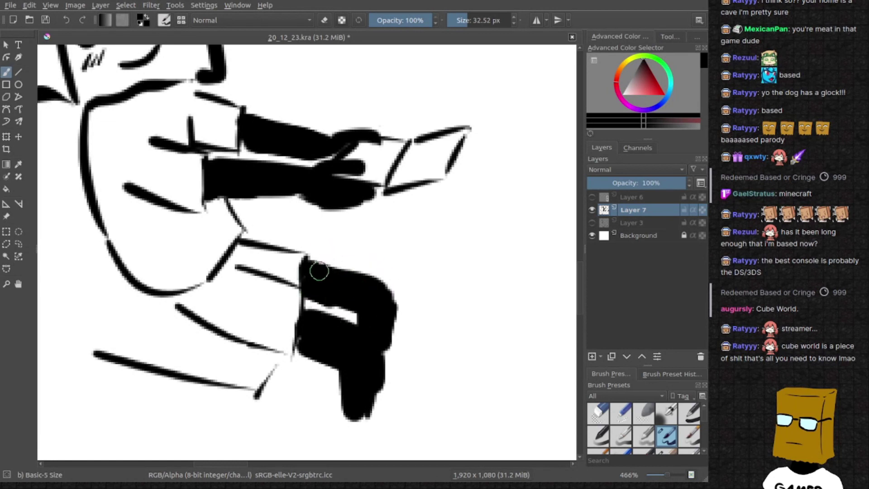
mouse_move(319, 272)
left_mouse_down()
mouse_move(326, 290)
mouse_move(343, 265)
left_mouse_up()
key("e")
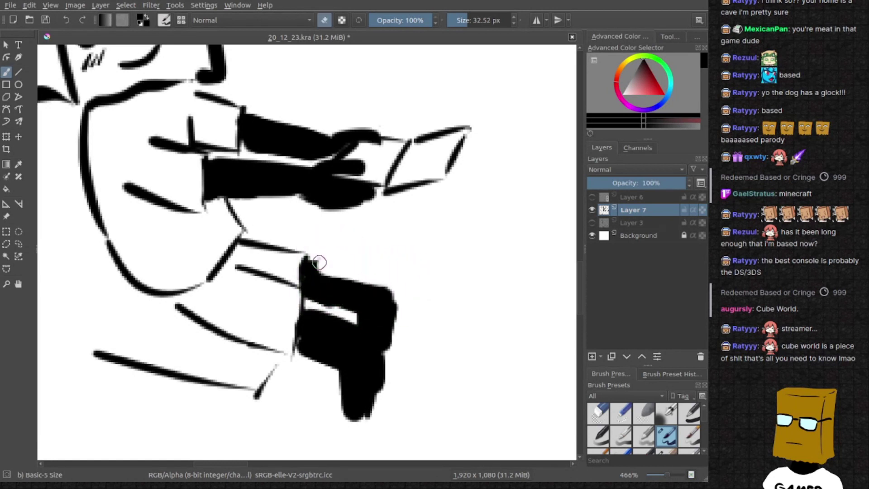
key("e")
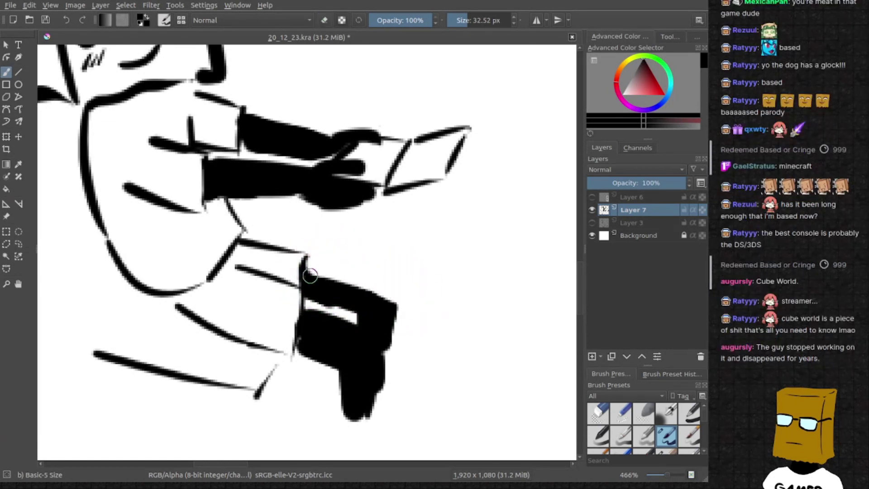
scroll(332, 275, "down", 3)
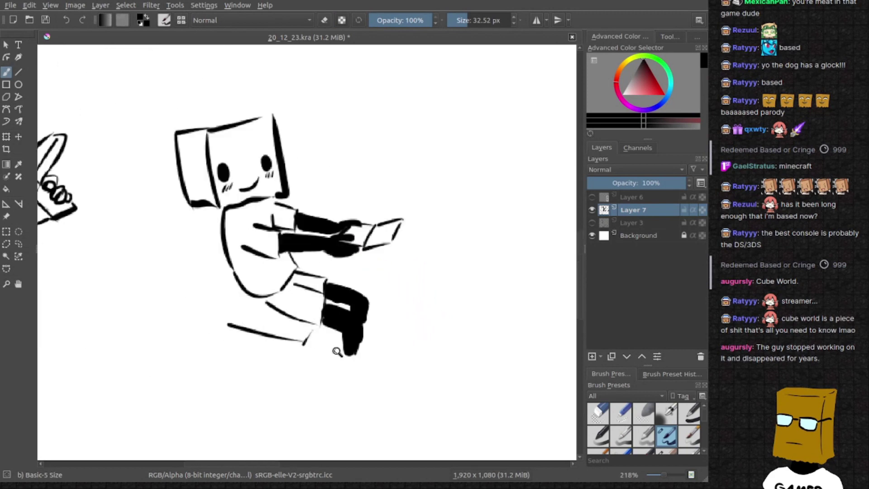
scroll(353, 279, "down", 2)
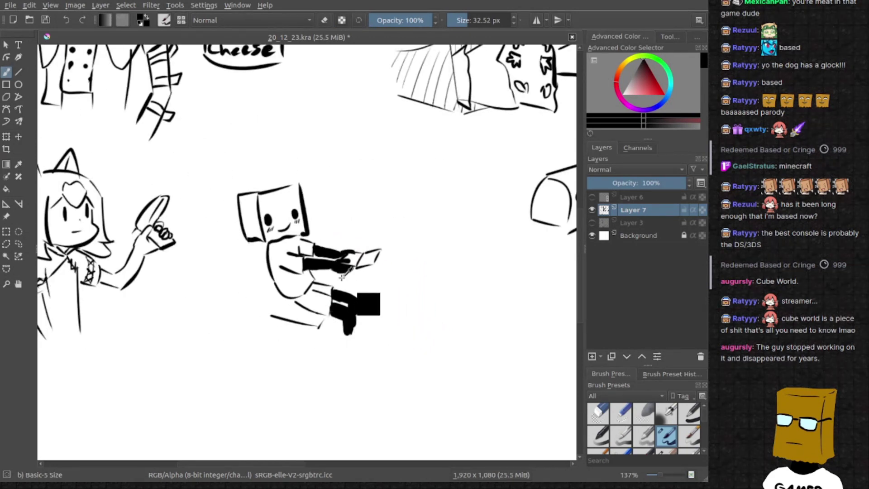
mouse_move(334, 298)
left_mouse_down()
mouse_move(354, 299)
mouse_move(357, 314)
left_mouse_up()
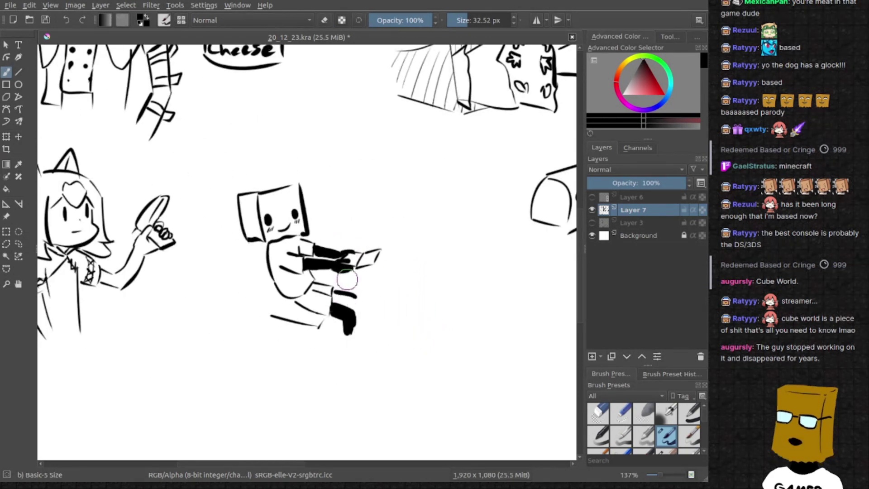
key("ctrl+z")
key("ctrl+z")
key("ctrl+z")
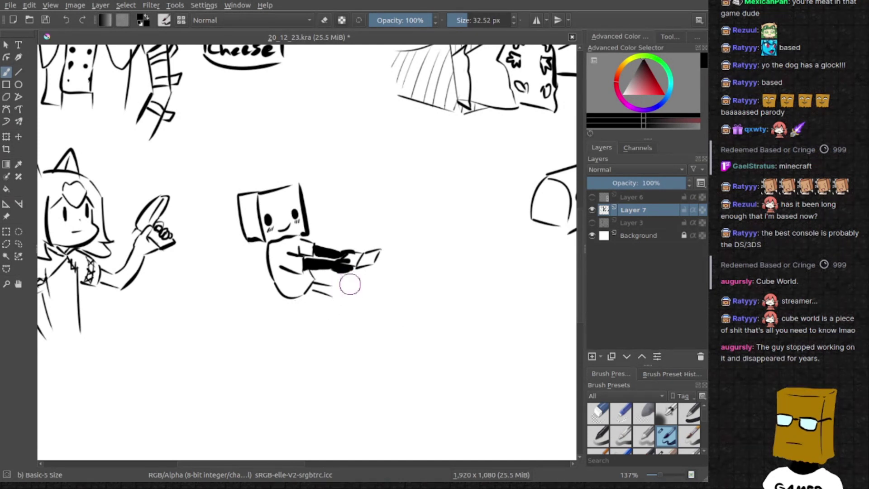
scroll(347, 290, "up", 3, "ctrl")
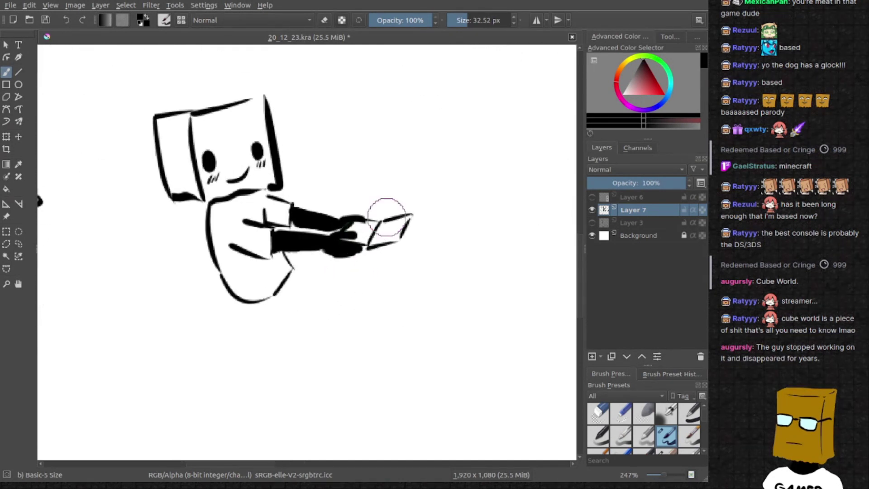
scroll(395, 212, "down", 2, "ctrl")
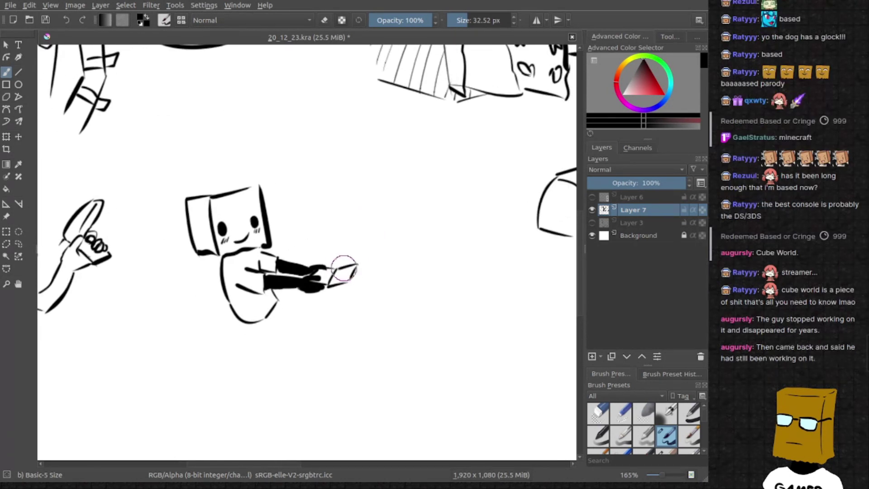
Redraw the leg lines and filled black shoe, then trim the shoe tip
left_click_drag(372, 263, 350, 277)
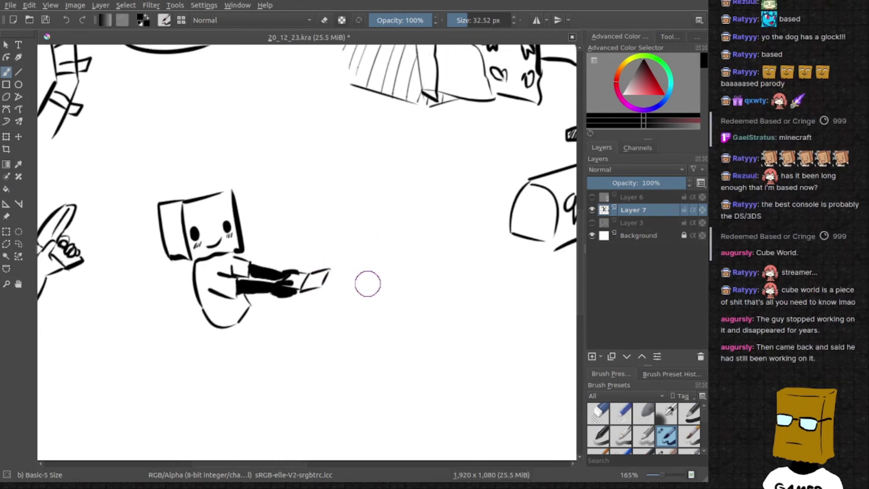
left_click_drag(198, 348, 258, 361)
mouse_move(228, 330)
left_mouse_down()
mouse_move(271, 347)
mouse_move(300, 326)
left_mouse_up()
left_click_drag(275, 338, 292, 368)
mouse_move(276, 319)
left_mouse_down()
mouse_move(293, 336)
mouse_move(285, 329)
left_mouse_up()
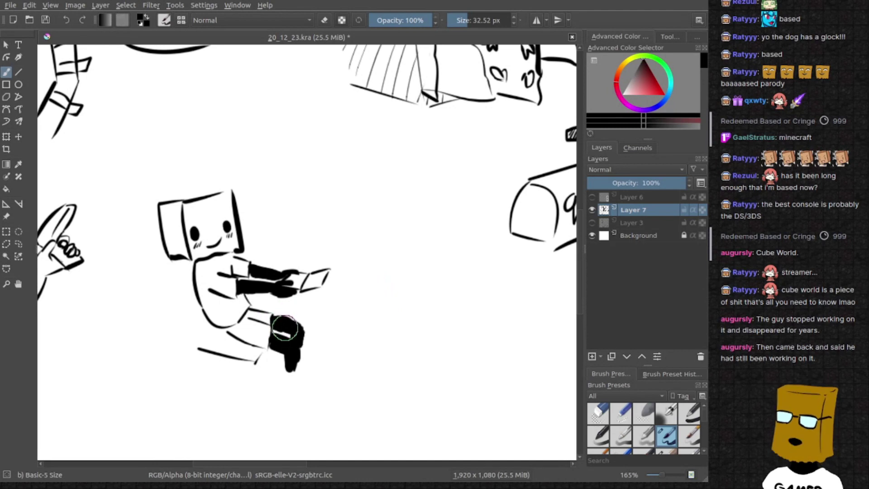
scroll(284, 328, "up", 2)
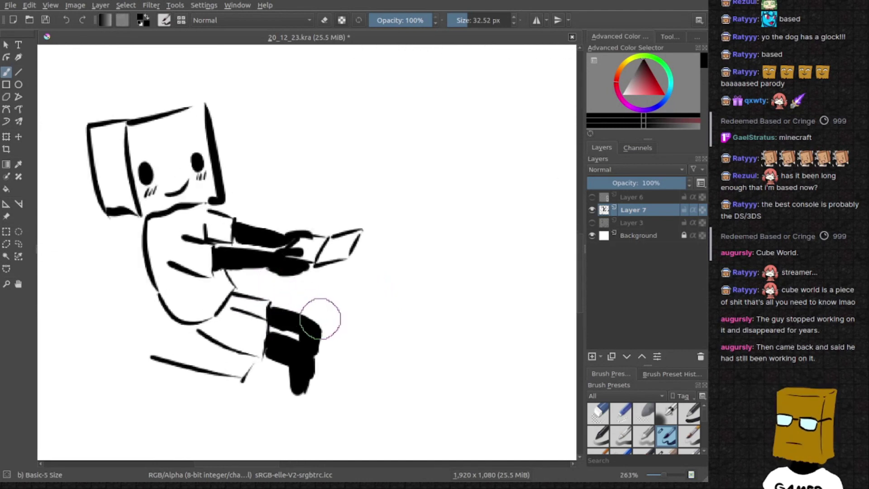
scroll(320, 319, "up", 1)
scroll(274, 327, "up", 1)
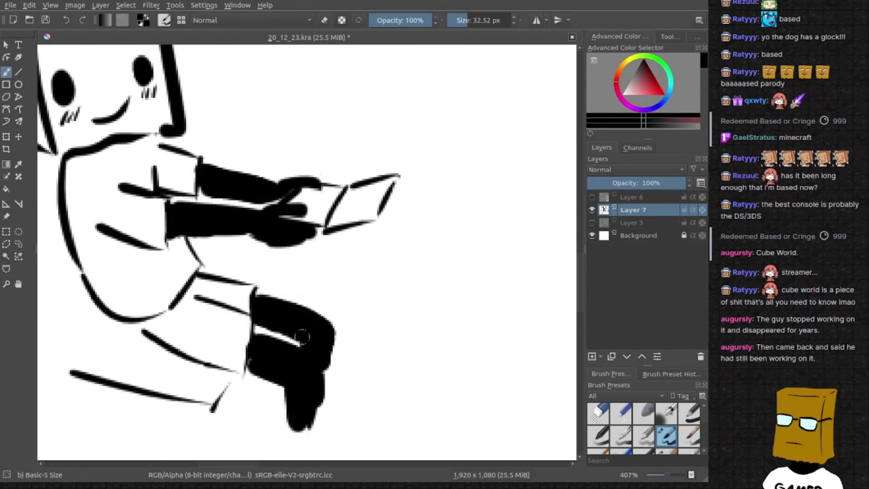
left_click_drag(326, 360, 320, 402)
key("e")
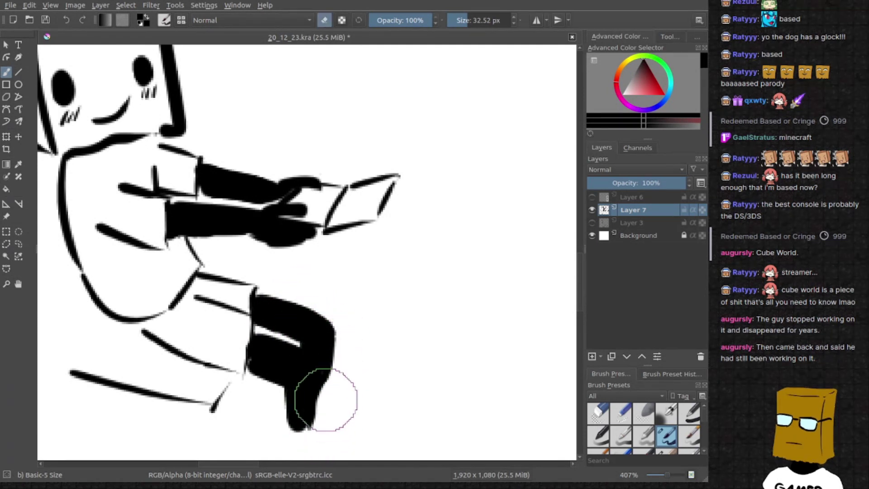
left_click_drag(320, 369, 314, 429)
key("ctrl+z")
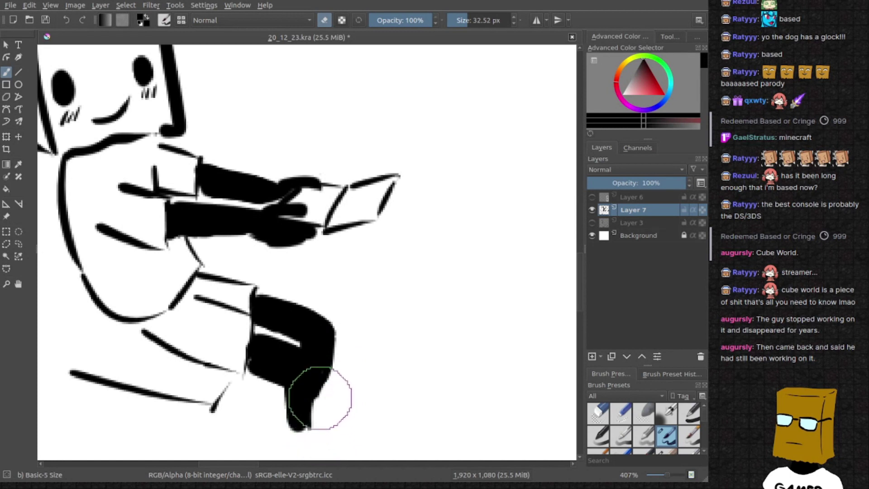
key("e")
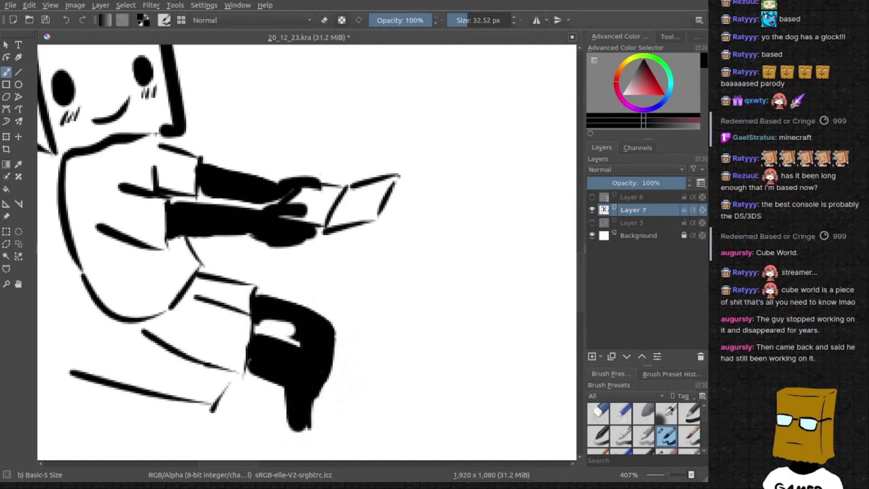
Fill the shoe's white gap, straighten its edge and paint it larger in black
left_click_drag(268, 333, 320, 319)
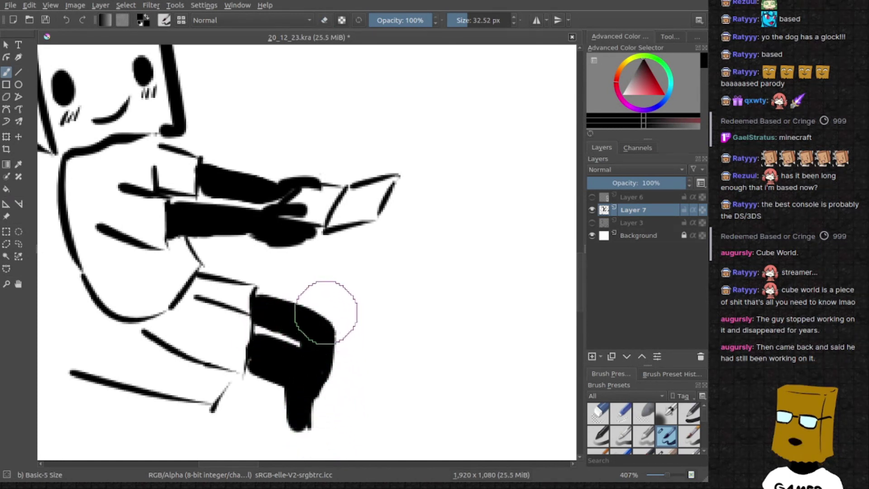
key("e")
left_click_drag(331, 311, 322, 400)
mouse_move(323, 357)
left_mouse_down()
mouse_move(311, 412)
mouse_move(292, 423)
mouse_move(292, 312)
mouse_move(308, 353)
left_mouse_up()
key("e")
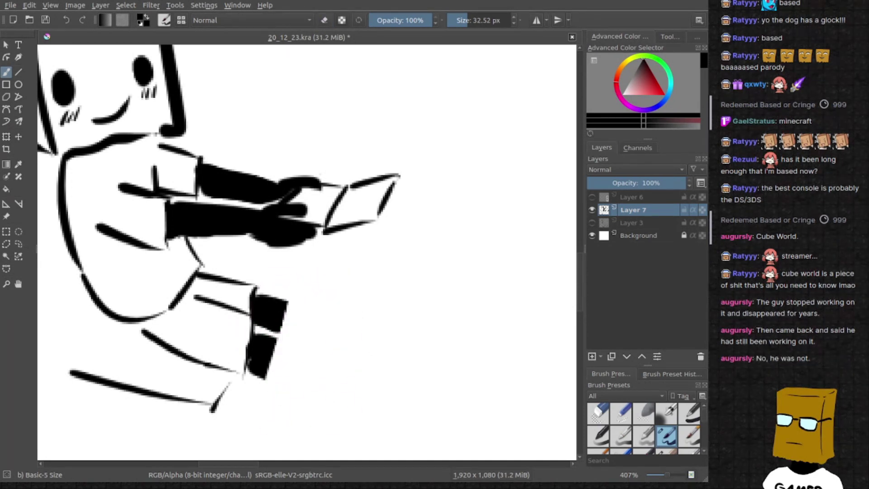
left_click_drag(285, 306, 306, 425)
left_click_drag(320, 315, 330, 397)
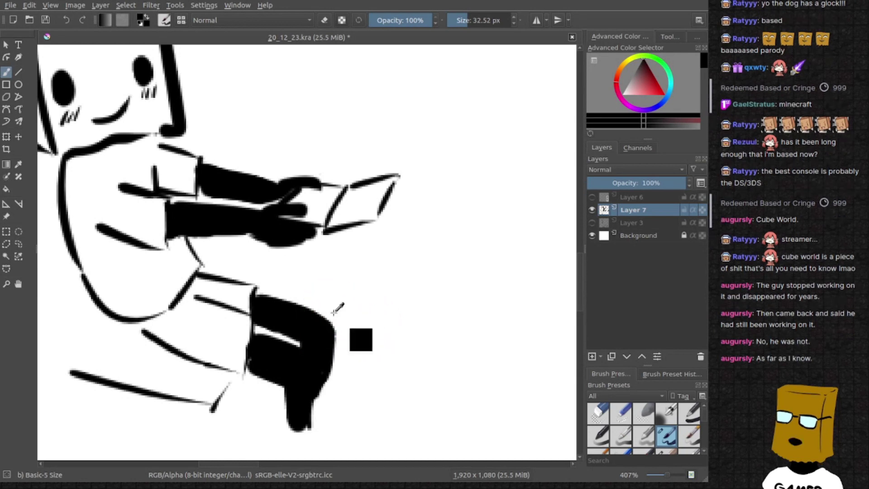
key("ctrl+r")
Select the black boot, squeeze it narrower, nudge it left and deselect
left_click_drag(308, 369, 344, 444)
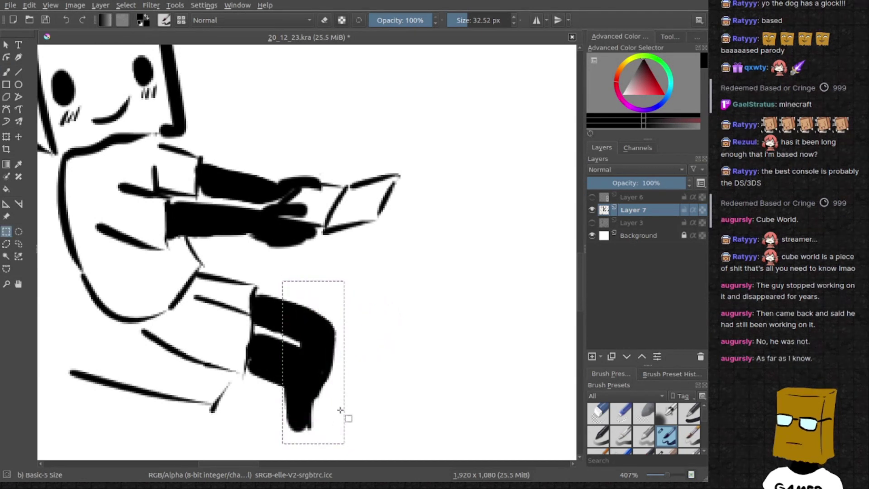
key("t")
left_click_drag(335, 363, 319, 358)
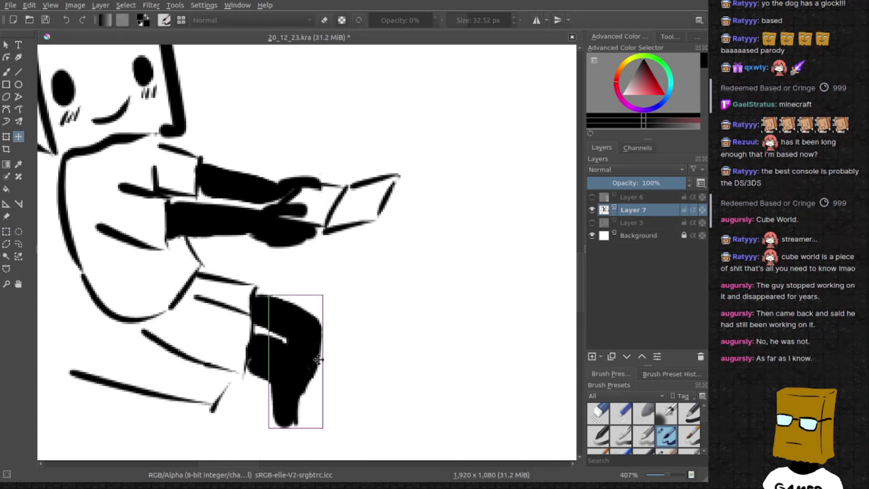
left_click_drag(318, 360, 305, 356)
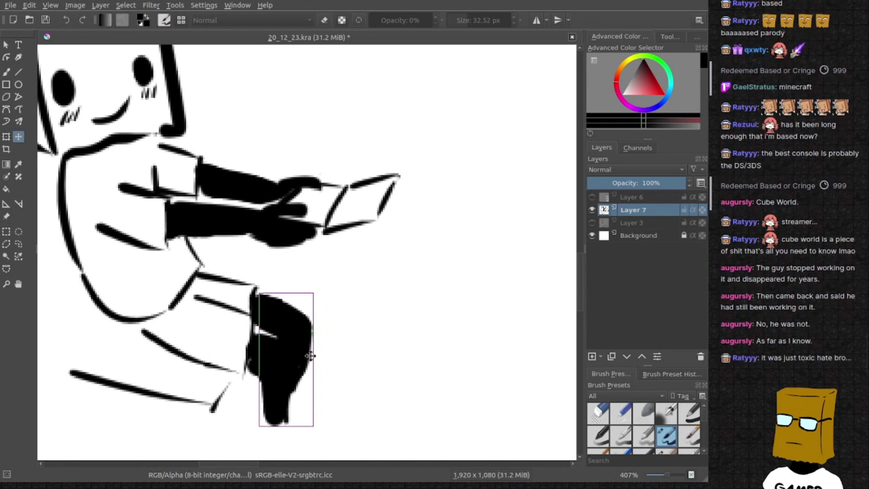
key("Return")
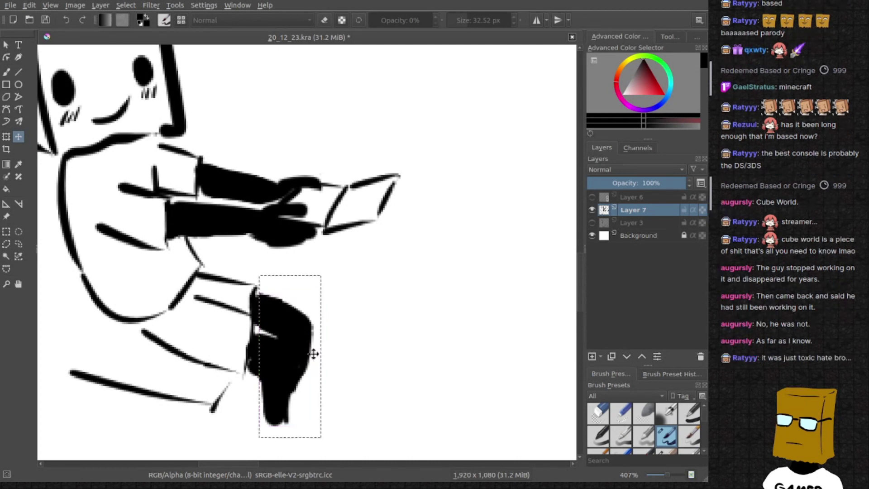
key("ctrl+shift+a")
scroll(295, 276, "down", 2)
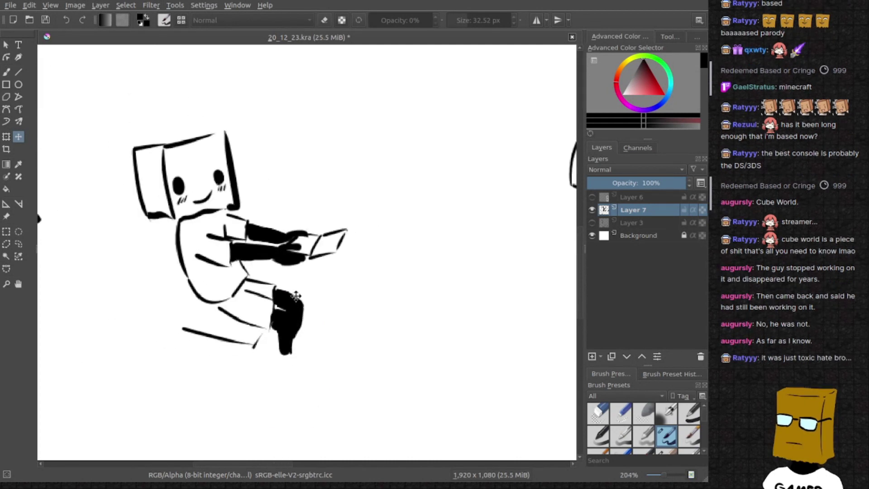
scroll(295, 300, "up", 1)
key("b")
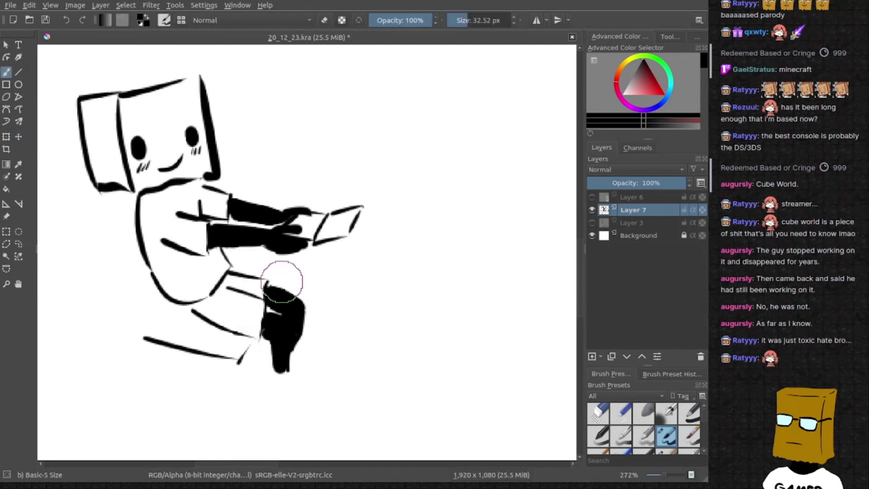
scroll(282, 320, "down", 2)
left_click_drag(290, 234, 373, 294)
scroll(372, 296, "down", 1)
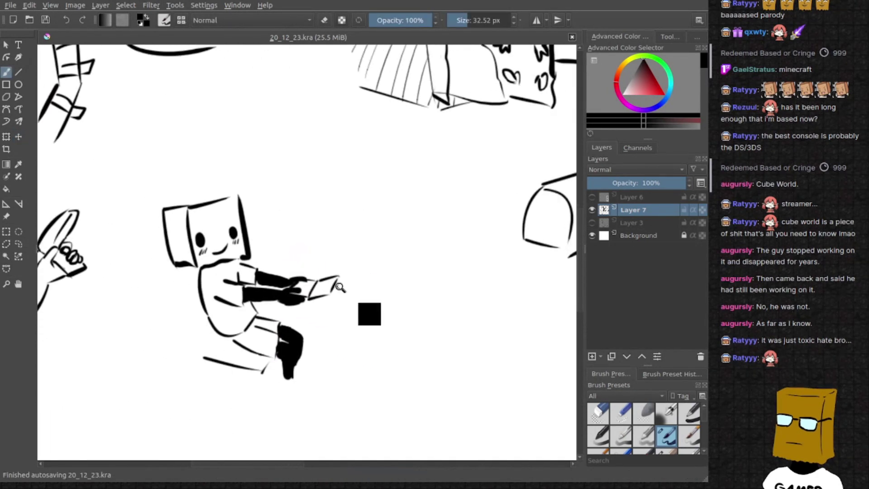
scroll(369, 313, "up", 2)
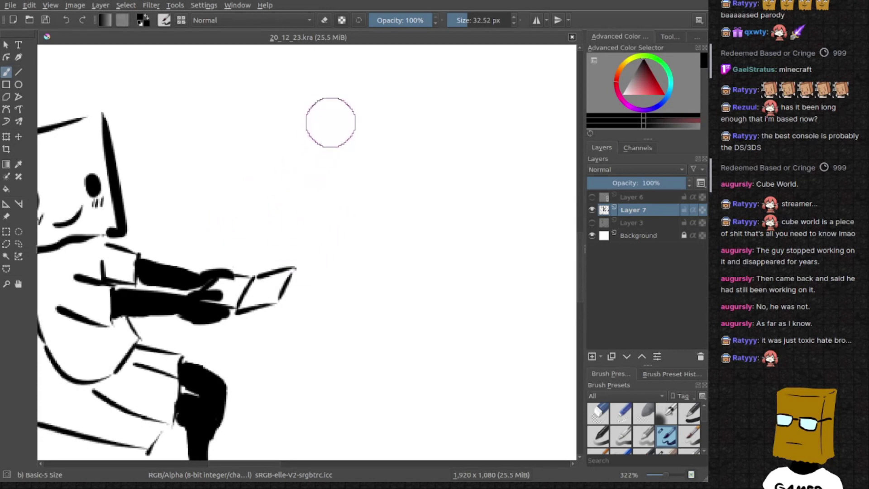
Sketch the tree's sides and wavy bottom, and give the star eyes
mouse_move(337, 121)
left_mouse_down()
mouse_move(283, 214)
mouse_move(394, 231)
left_mouse_up()
key("ctrl+z")
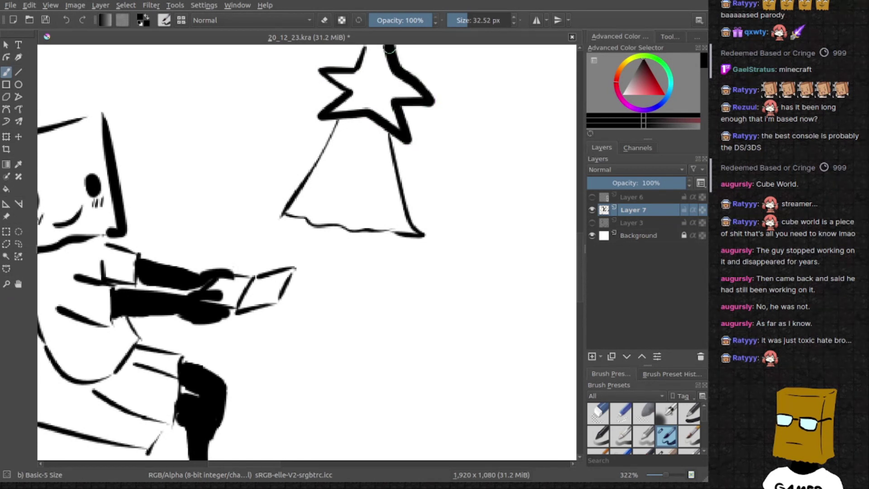
mouse_move(370, 50)
left_mouse_down()
mouse_move(360, 88)
mouse_move(383, 93)
left_mouse_up()
left_click_drag(299, 223, 257, 264)
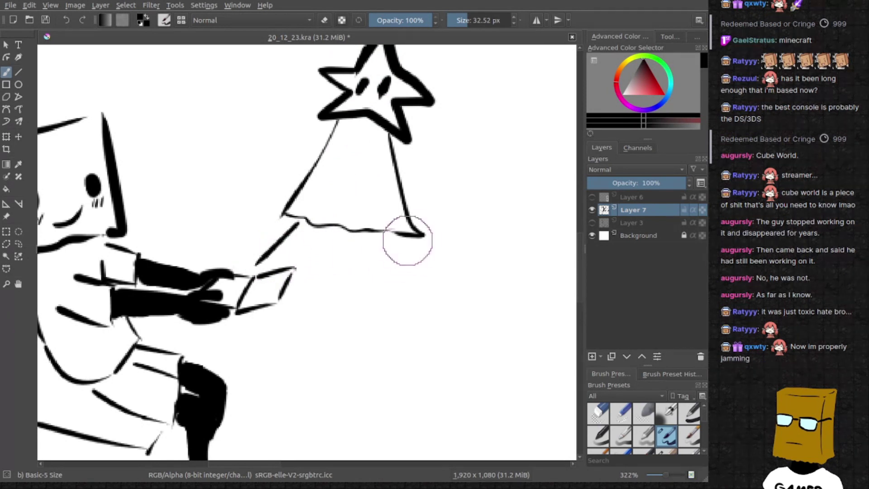
mouse_move(408, 241)
left_mouse_down()
mouse_move(427, 308)
mouse_move(299, 312)
left_mouse_up()
left_click_drag(263, 350, 286, 292)
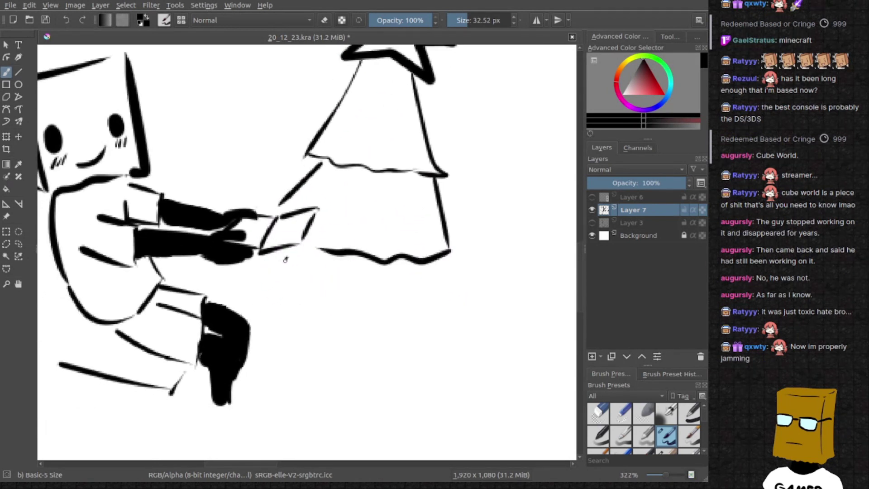
mouse_move(286, 259)
left_mouse_down()
mouse_move(238, 299)
mouse_move(419, 343)
mouse_move(476, 339)
left_mouse_up()
left_click_drag(455, 261, 475, 338)
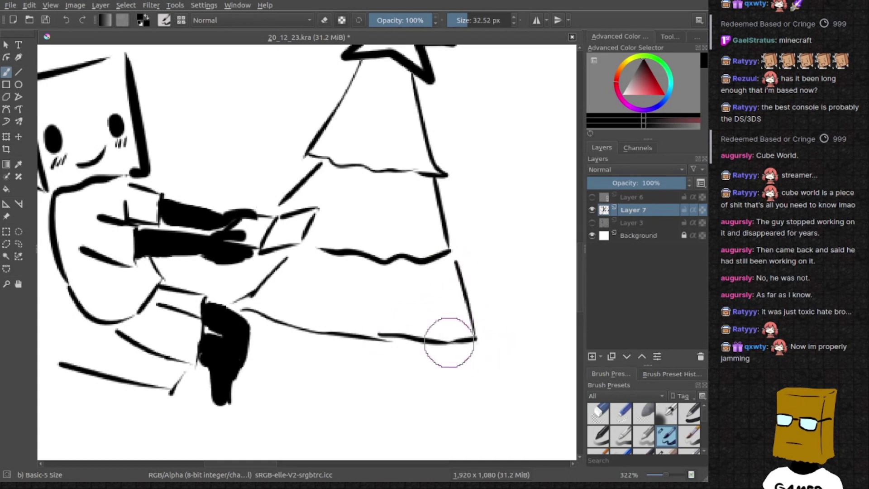
Draw a long garland across the lower tree and dot ornaments on it
left_click_drag(314, 317, 404, 306)
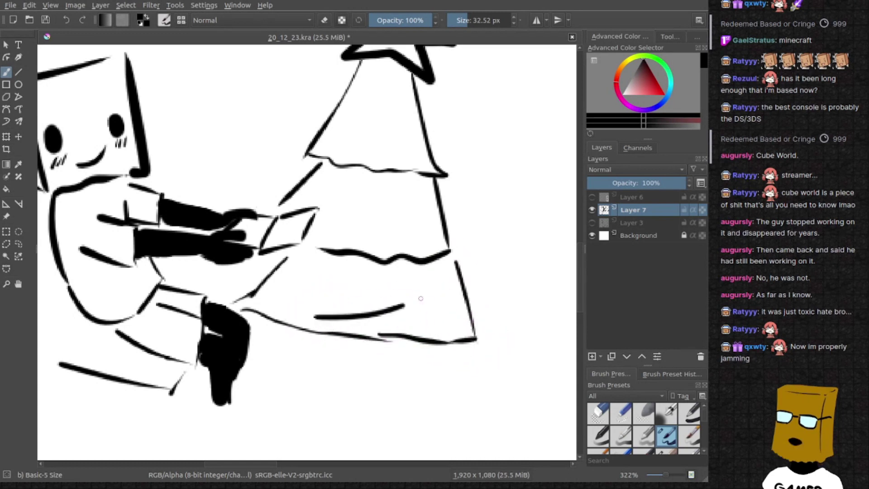
key("ctrl+z")
left_click_drag(299, 324, 475, 289)
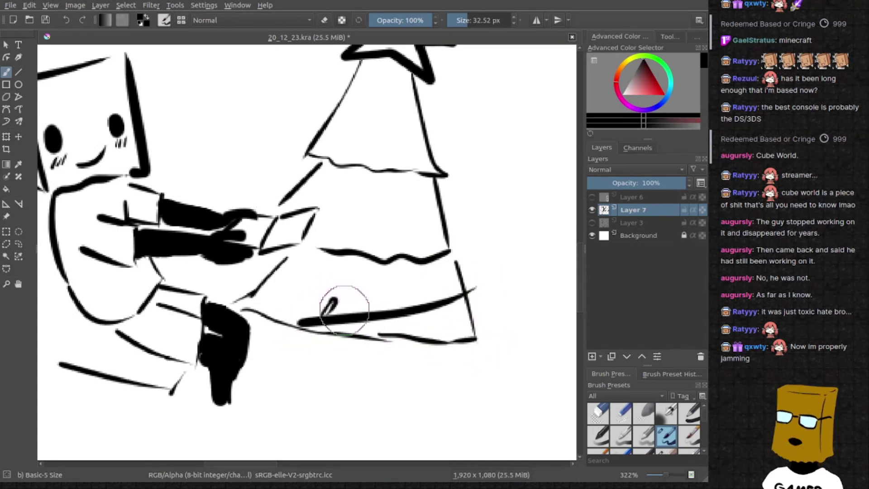
left_click_drag(377, 319, 393, 325)
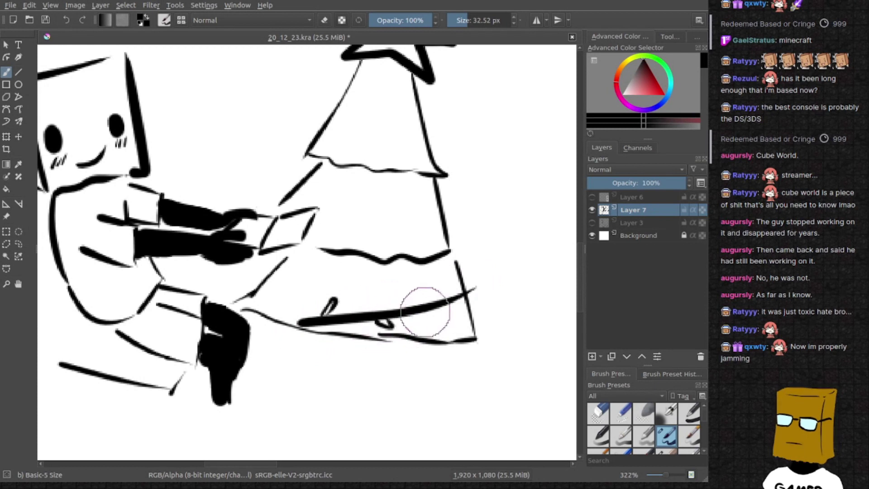
left_click(457, 310)
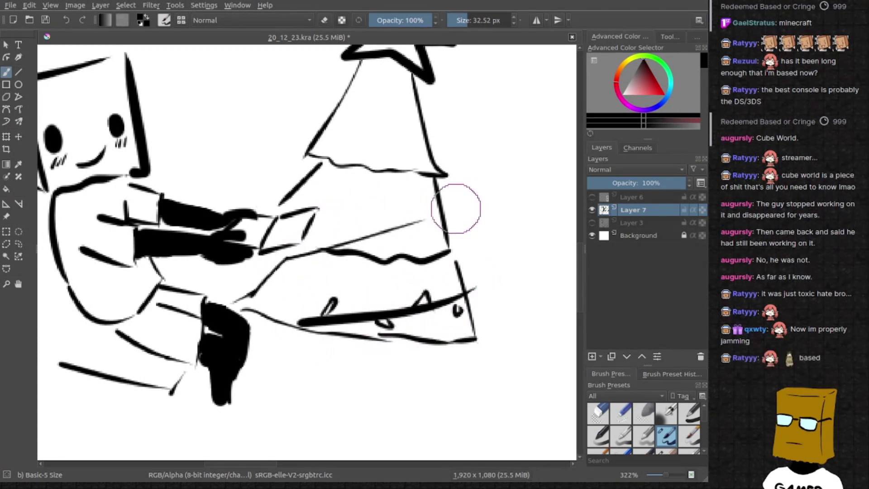
Add the middle, upper and top garlands with small hanging ornaments
left_click_drag(288, 259, 456, 205)
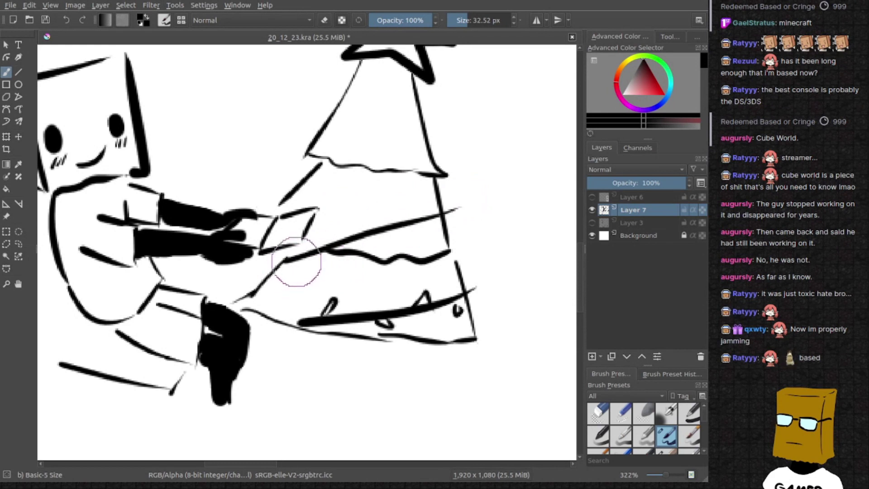
left_click_drag(299, 262, 289, 275)
left_click_drag(344, 224, 334, 244)
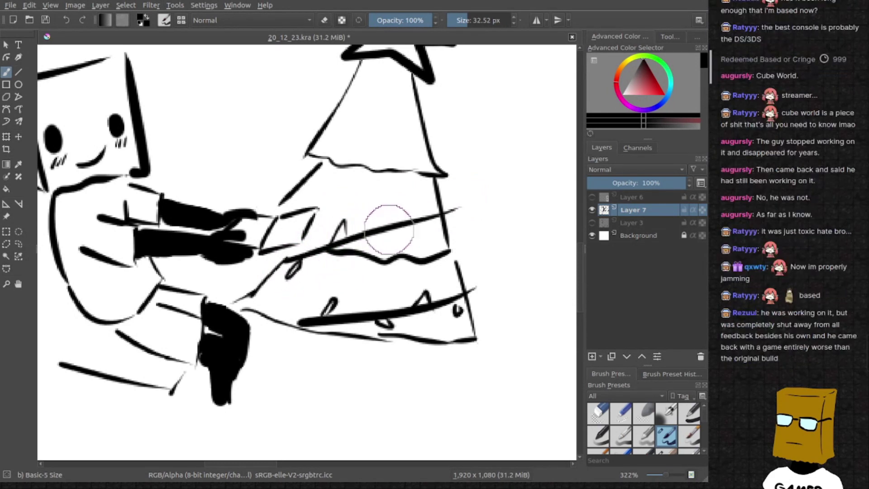
left_click_drag(395, 228, 393, 242)
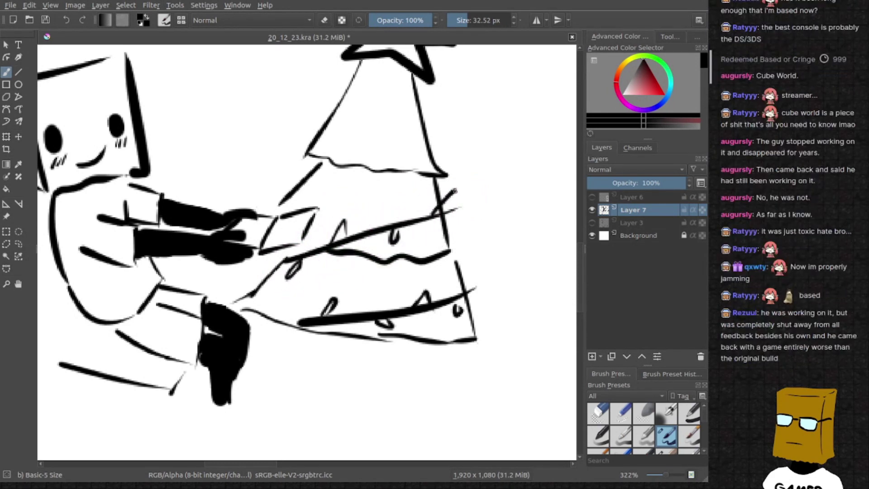
scroll(403, 187, "up", 3)
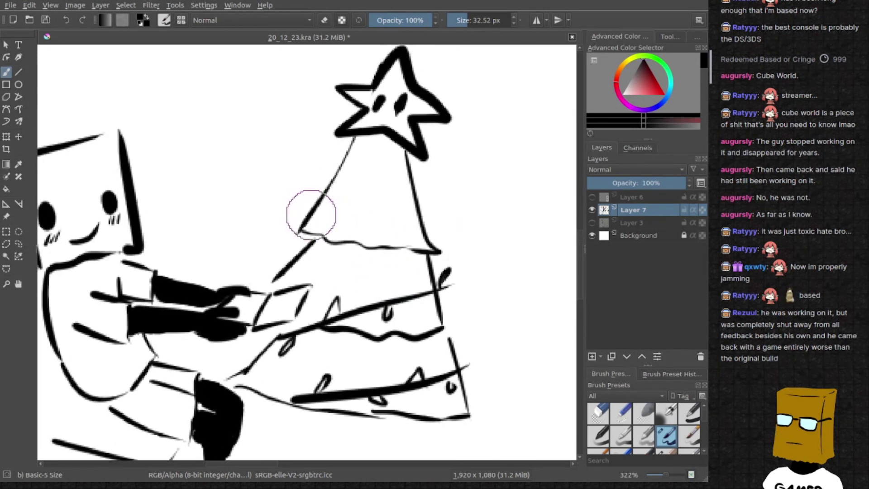
left_click_drag(291, 250, 437, 209)
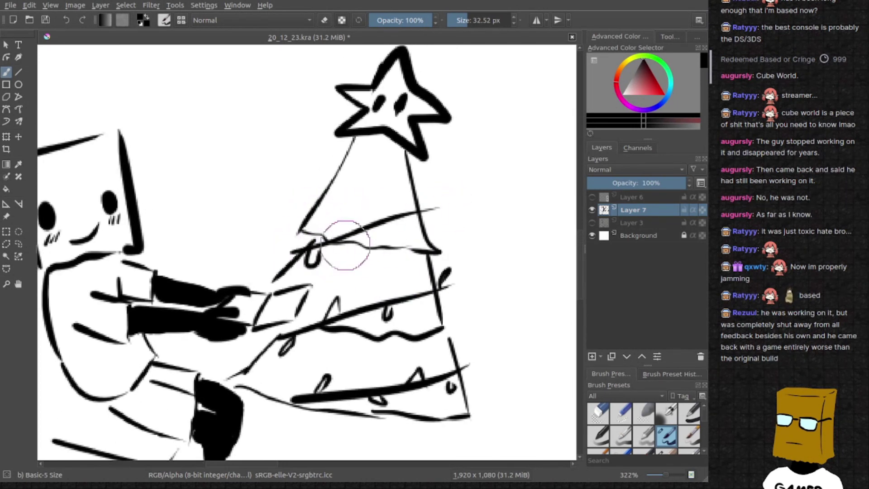
left_click_drag(358, 212, 410, 220)
left_click_drag(338, 182, 407, 166)
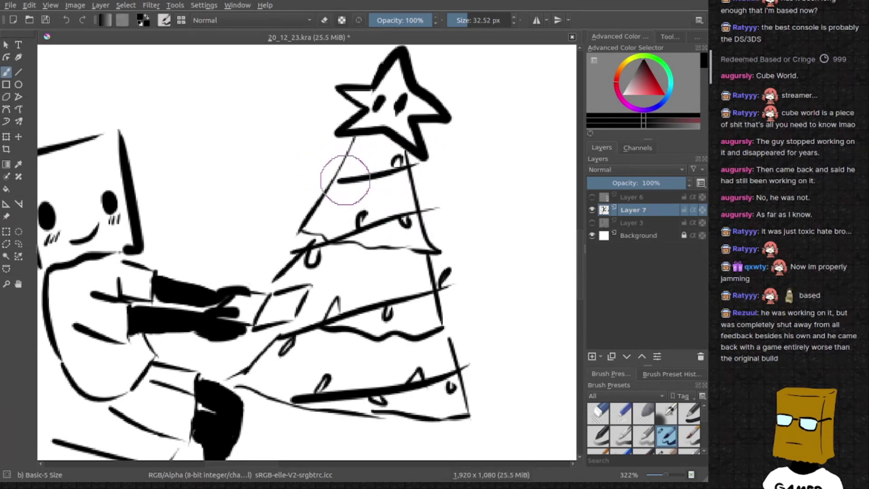
scroll(356, 188, "down", 4)
scroll(355, 188, "down", 1)
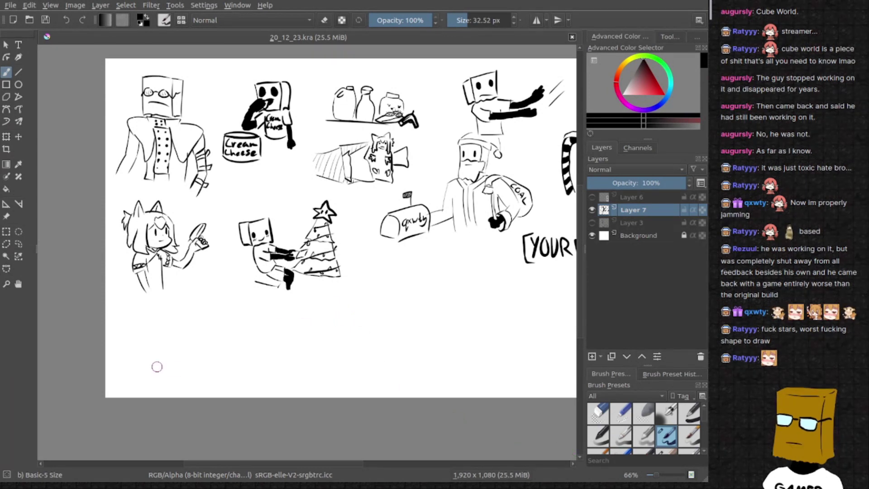
scroll(204, 326, "up", 1)
scroll(231, 306, "up", 1)
scroll(214, 295, "up", 1)
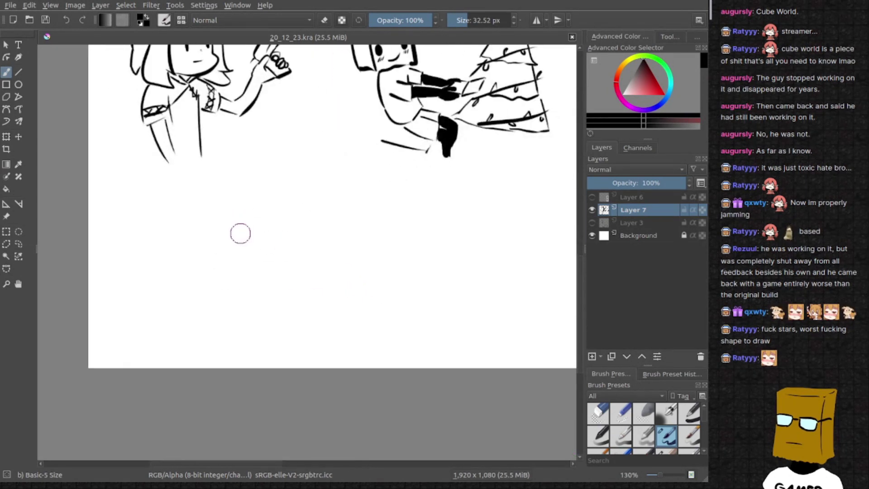
scroll(279, 216, "up", 1)
scroll(251, 211, "up", 1)
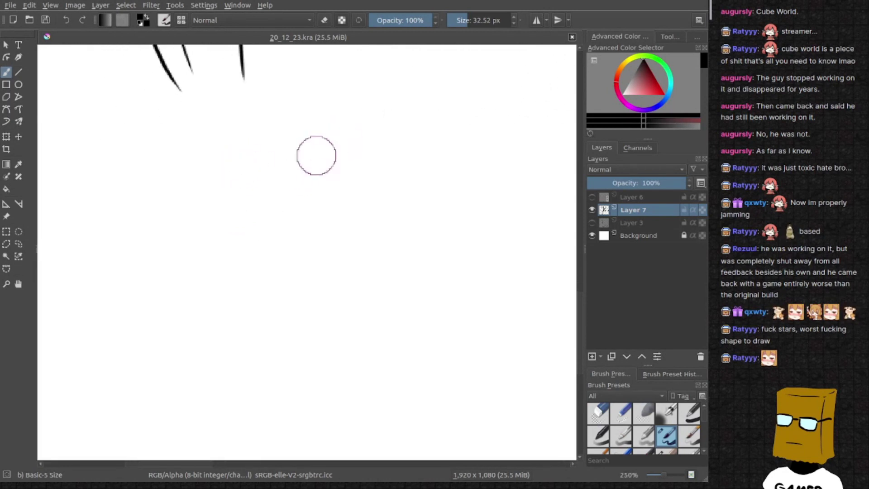
scroll(303, 185, "up", 1)
Draw pointed ears for the new character, removing stray strokes below them
key("ctrl+z")
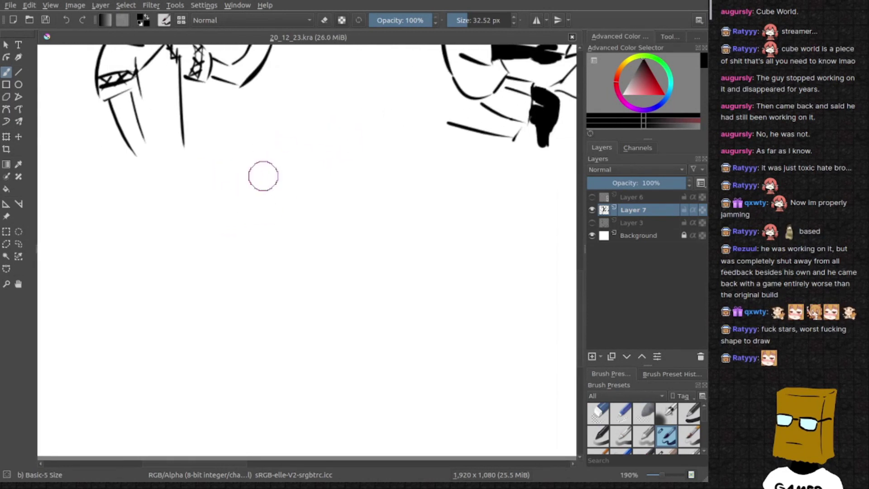
mouse_move(283, 190)
left_mouse_down()
mouse_move(294, 123)
mouse_move(331, 172)
mouse_move(431, 207)
left_mouse_up()
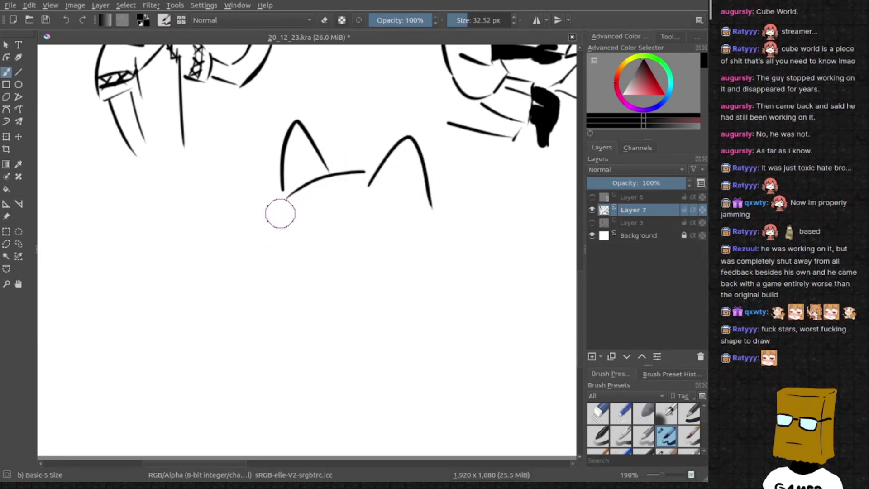
left_click_drag(284, 198, 273, 258)
key("ctrl+z")
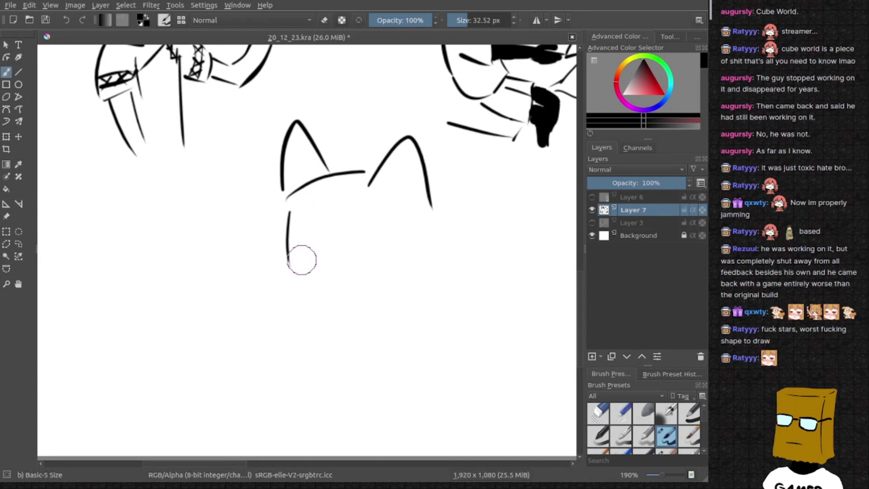
key("ctrl+z")
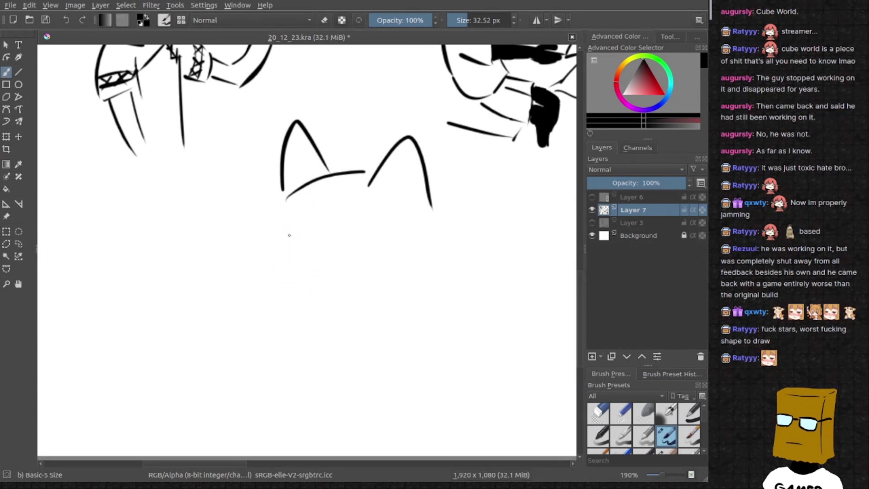
Redraw the jaw as a curve sweeping up to the right
key("ctrl+z")
left_click_drag(302, 283, 370, 328)
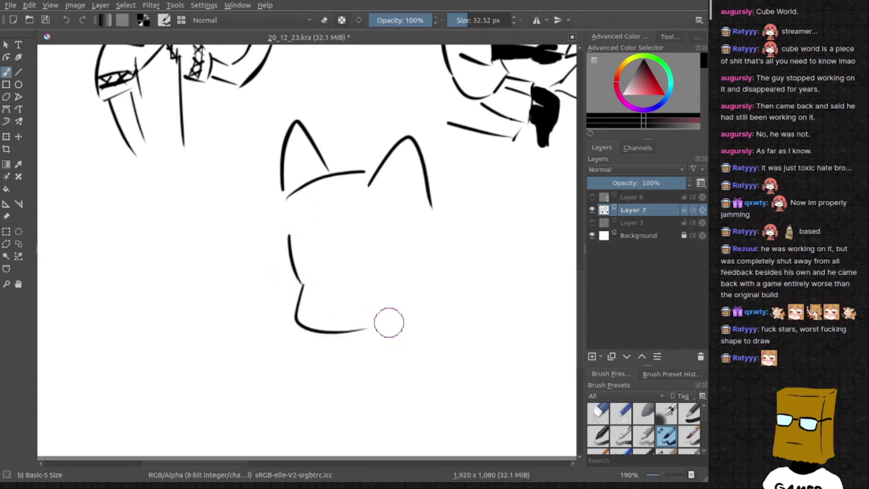
key("ctrl+z")
left_click_drag(302, 282, 359, 326)
key("ctrl+z")
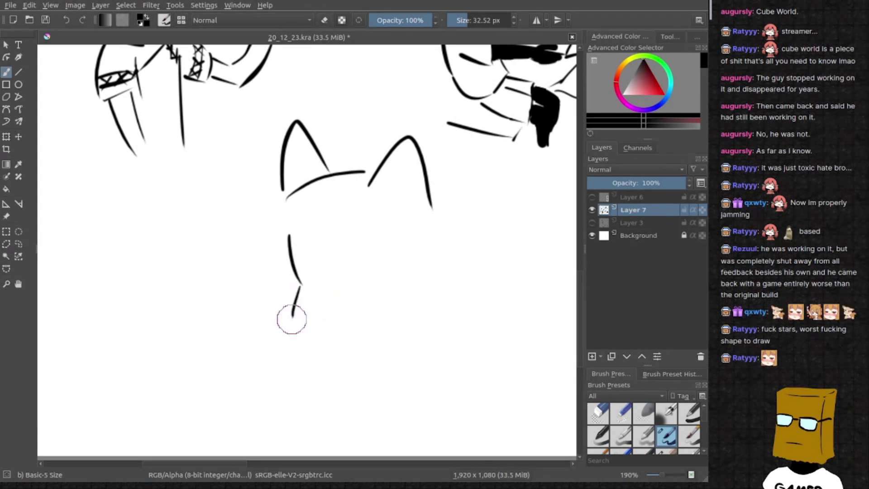
key("ctrl+z")
left_click_drag(300, 285, 365, 322)
key("ctrl+z")
left_click_drag(300, 285, 401, 296)
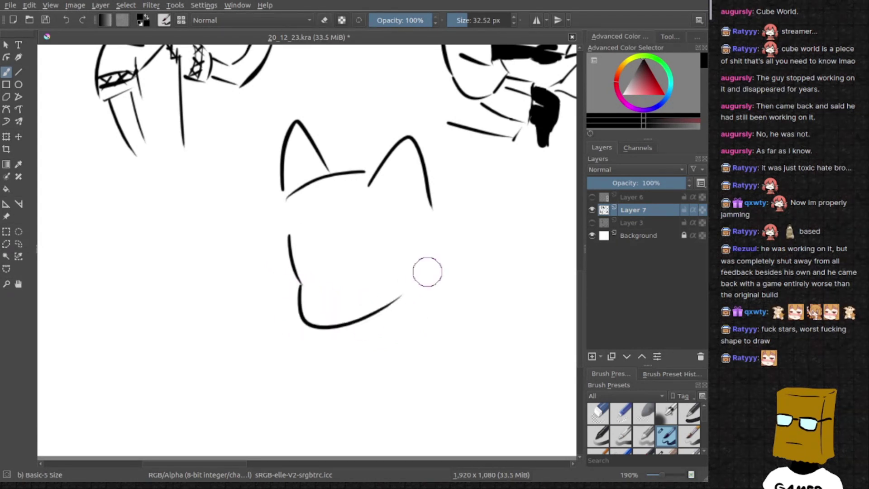
scroll(319, 254, "up", 2)
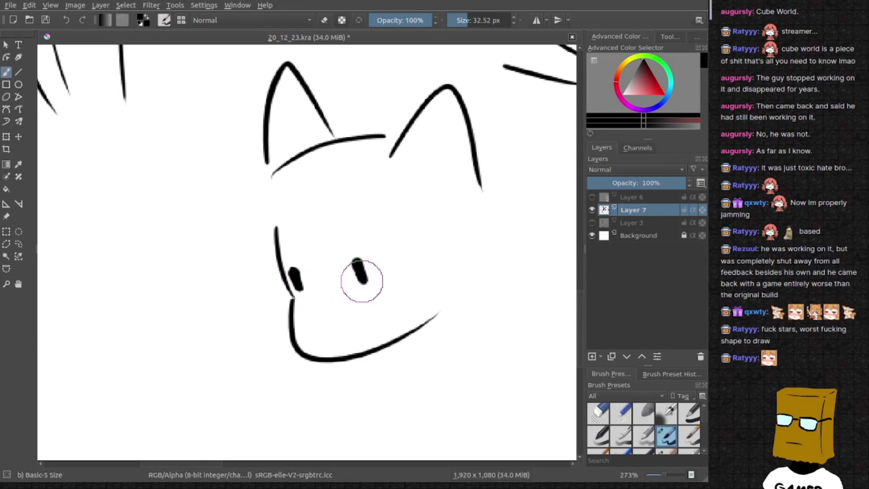
Add the frowning mouth, V-shaped angry brows and a long left hair strand
left_click_drag(321, 333, 372, 327)
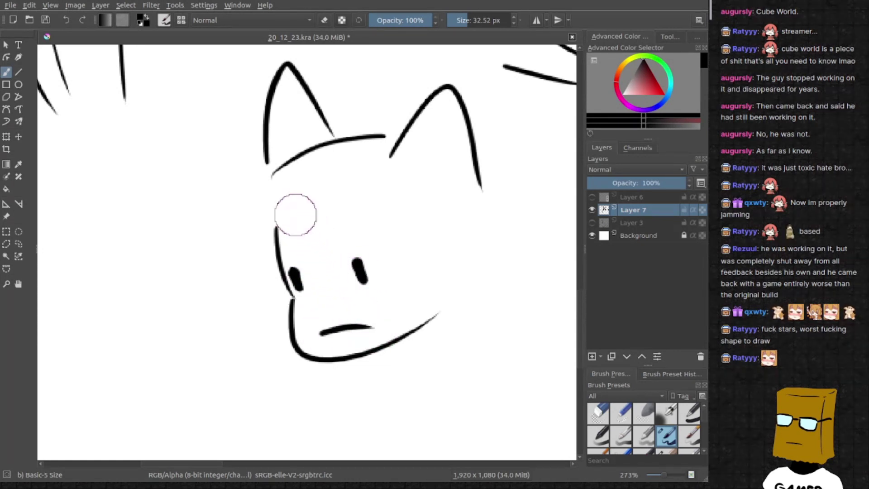
mouse_move(291, 197)
left_mouse_down()
mouse_move(318, 258)
mouse_move(367, 189)
mouse_move(412, 227)
mouse_move(410, 396)
mouse_move(469, 383)
mouse_move(434, 446)
mouse_move(486, 250)
left_mouse_up()
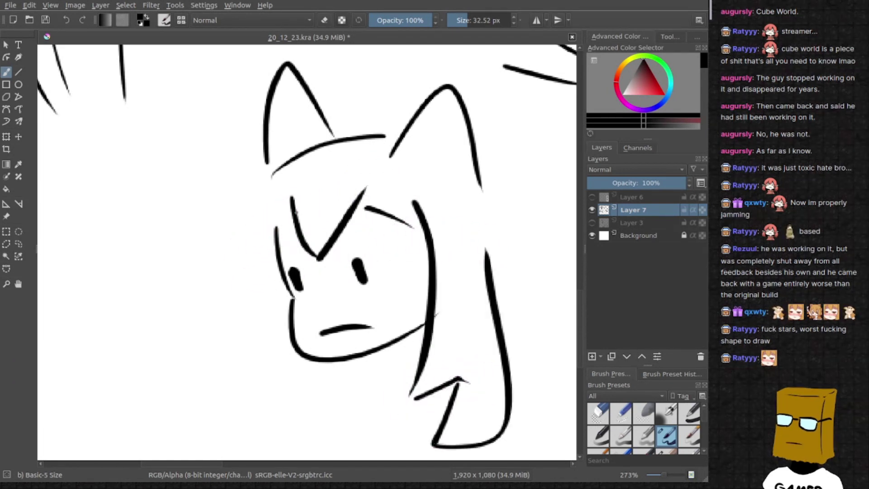
left_click_drag(294, 214, 270, 240)
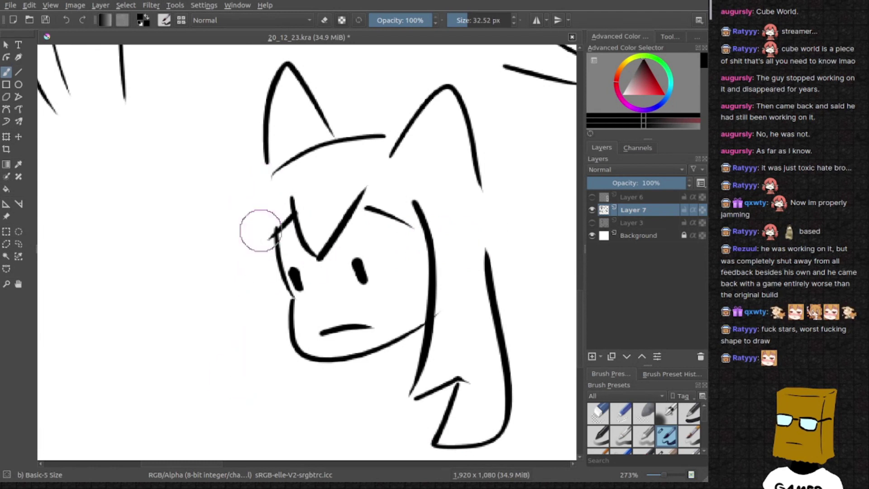
mouse_move(268, 179)
left_mouse_down()
mouse_move(232, 376)
mouse_move(274, 356)
left_mouse_up()
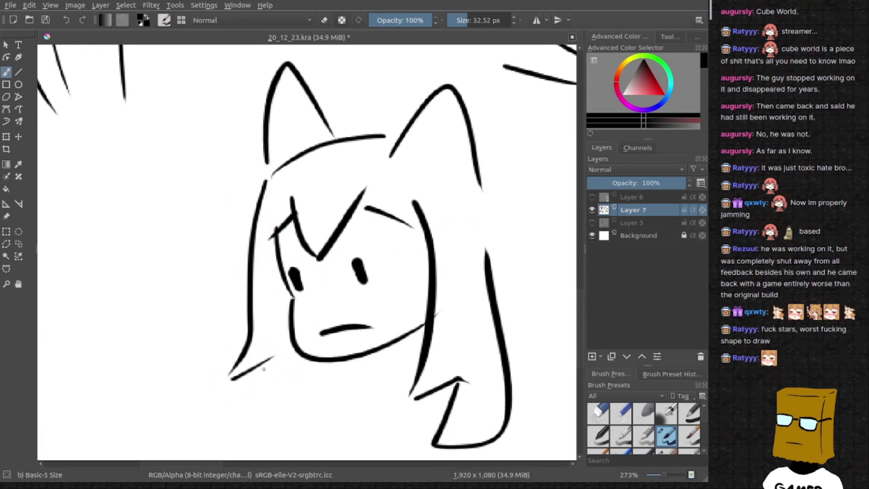
scroll(316, 302, "up", 1)
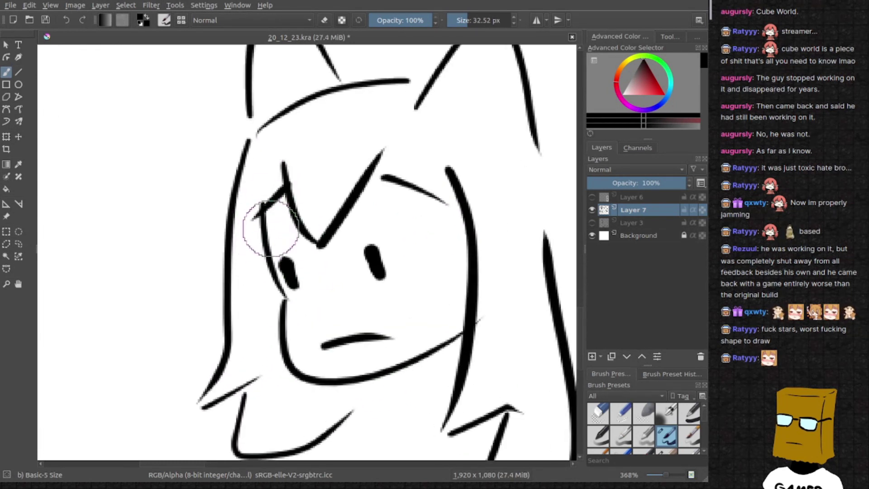
Redraw the left brow thicker and outline the bangs across the head
mouse_move(271, 229)
left_mouse_down()
mouse_move(307, 196)
mouse_move(420, 201)
left_mouse_up()
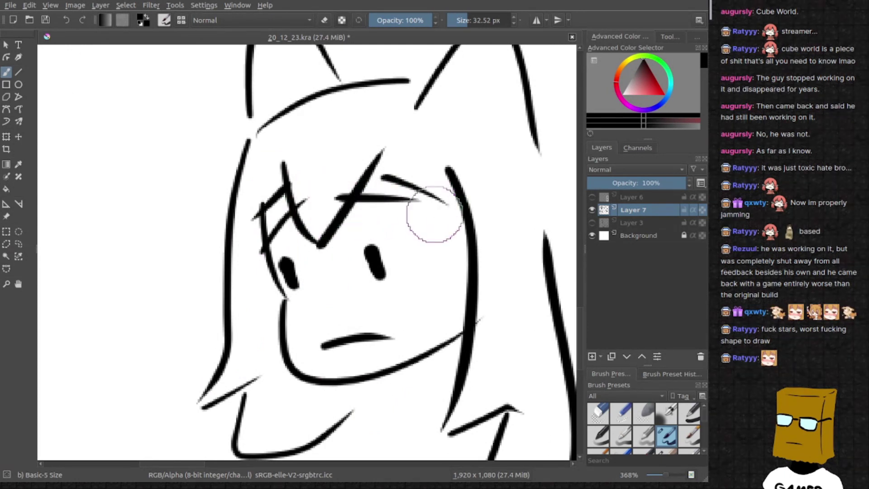
key("ctrl+z")
left_click_drag(338, 203, 430, 208)
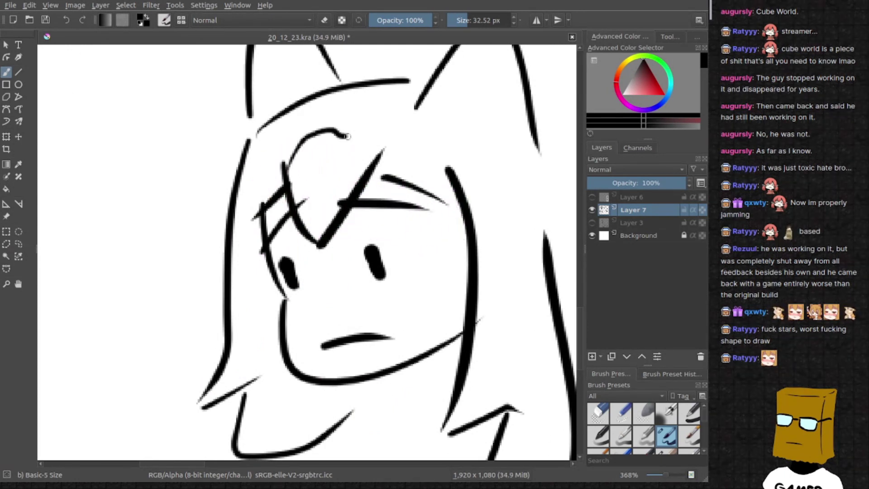
left_click_drag(346, 137, 384, 143)
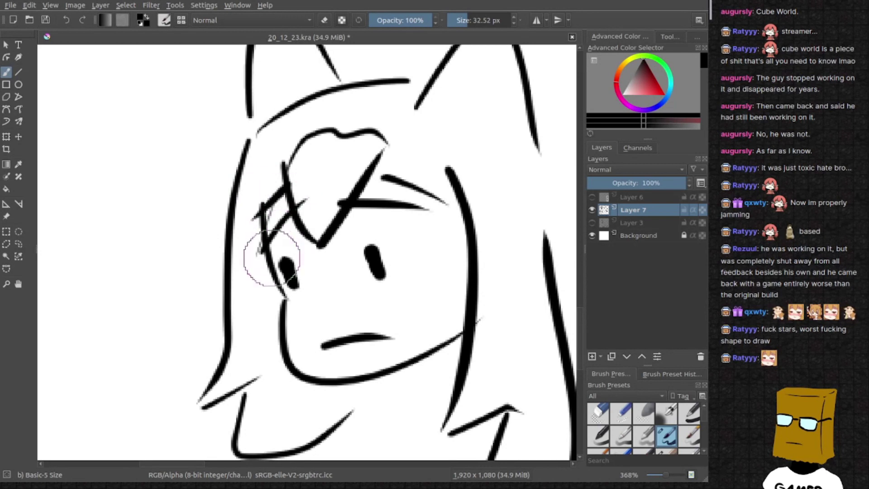
left_click_drag(291, 249, 316, 193)
key("ctrl+z")
key("ctrl+z")
key("ctrl+z")
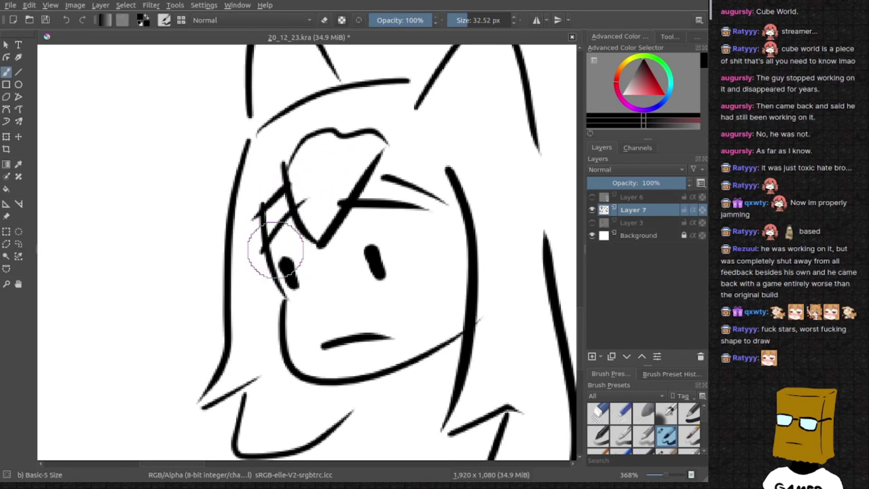
Add thin hair strands over the eyes and brows, undoing some
left_click_drag(279, 227, 286, 272)
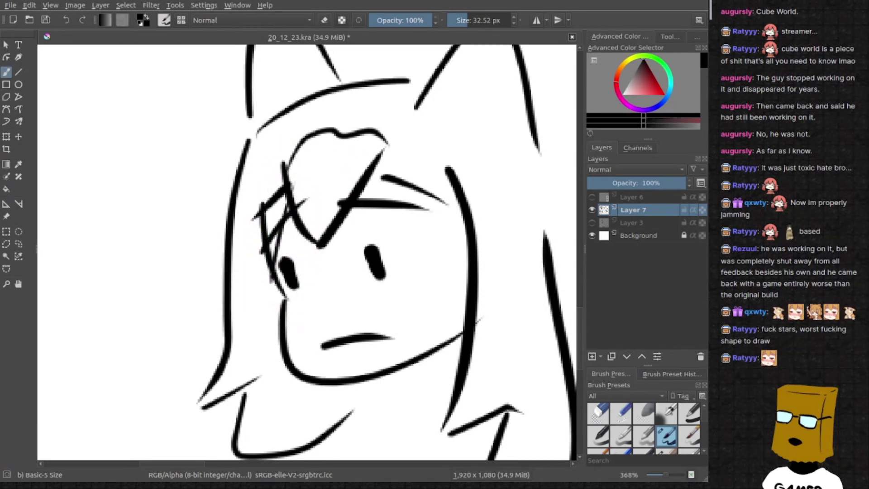
left_click_drag(310, 204, 299, 292)
left_click_drag(357, 161, 323, 238)
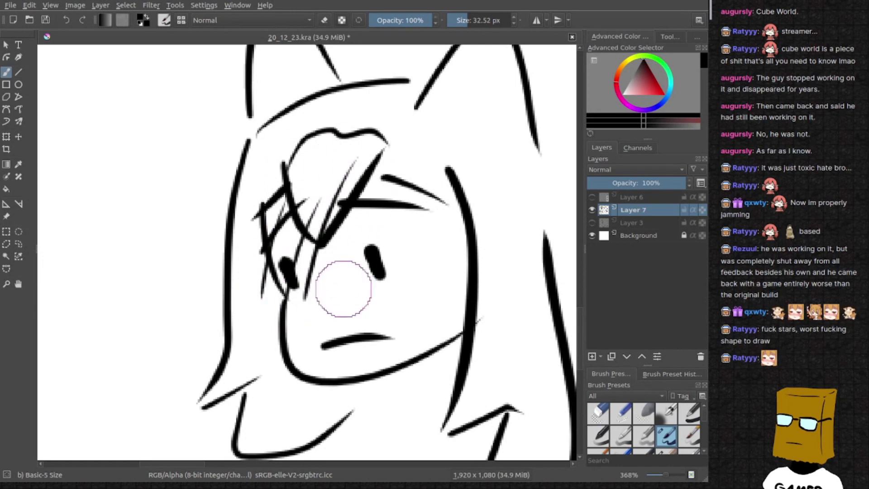
left_click_drag(375, 252, 466, 194)
scroll(456, 231, "down", 3)
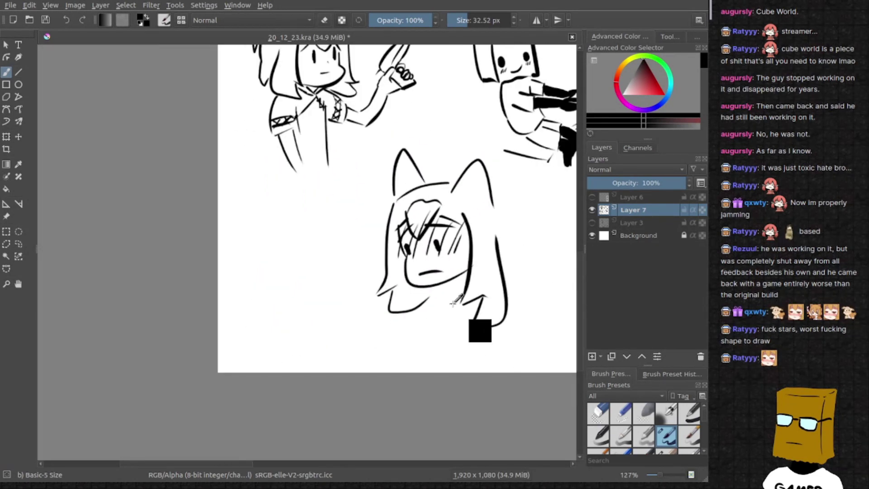
key("ctrl+z")
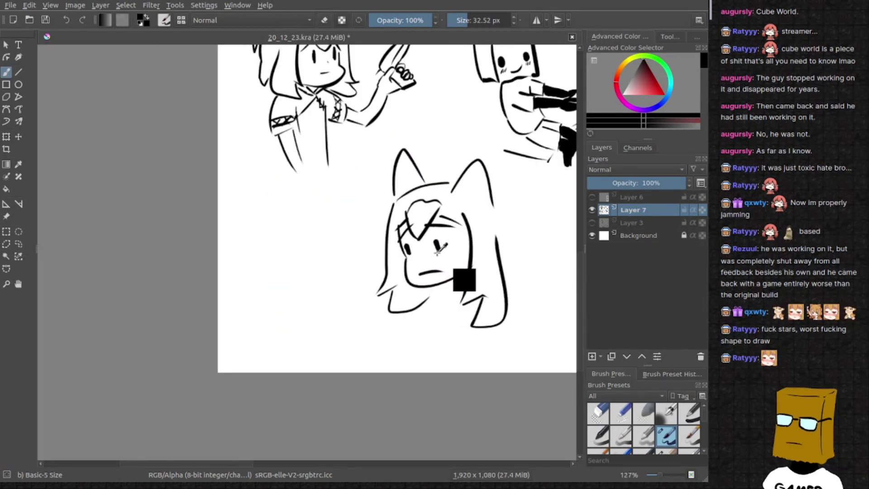
key("ctrl+z")
key("ctrl+z")
scroll(446, 233, "up", 2)
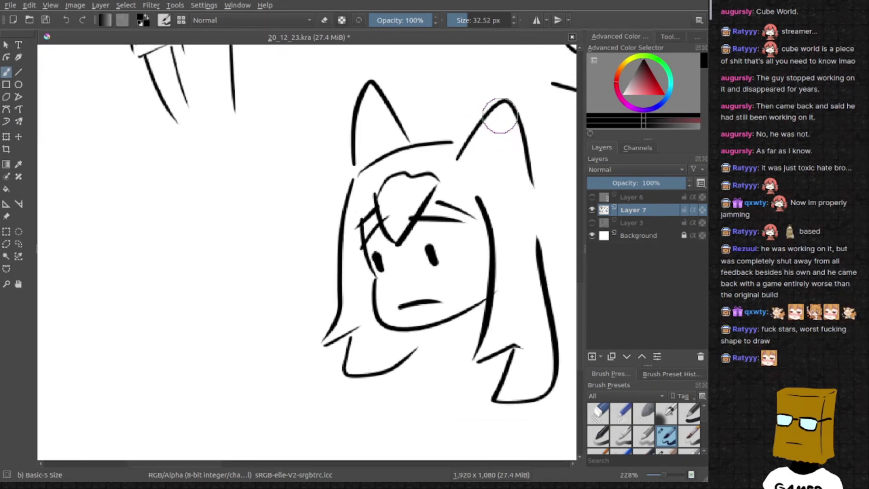
Draw the inner right-ear line and a spiky back-hair tuft
left_click_drag(500, 114, 505, 190)
scroll(462, 184, "right", 3)
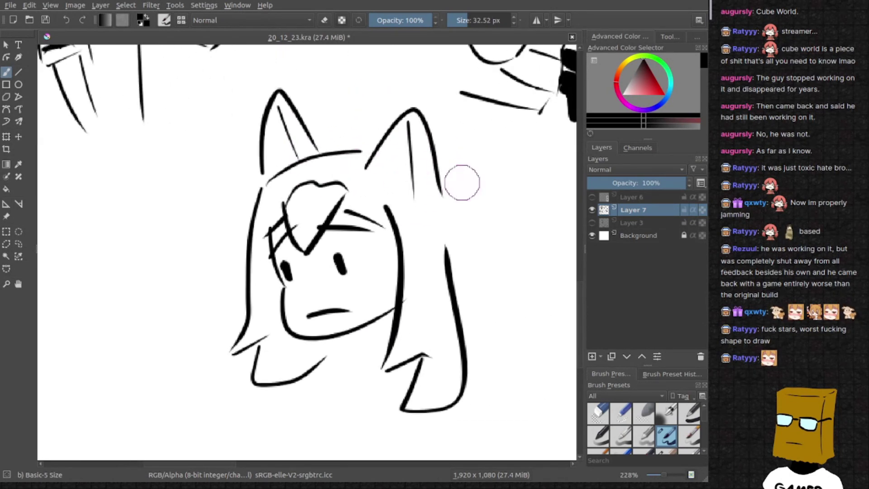
left_click_drag(443, 165, 479, 288)
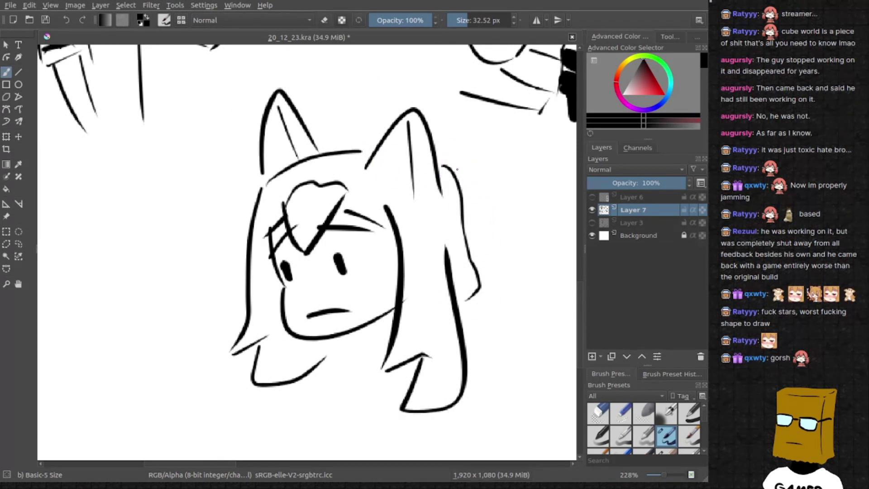
left_click_drag(462, 173, 480, 148)
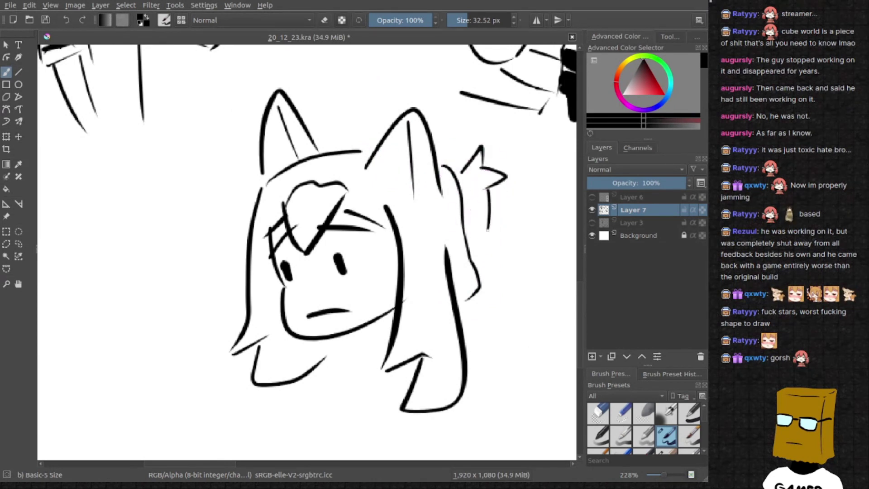
scroll(451, 222, "down", 4)
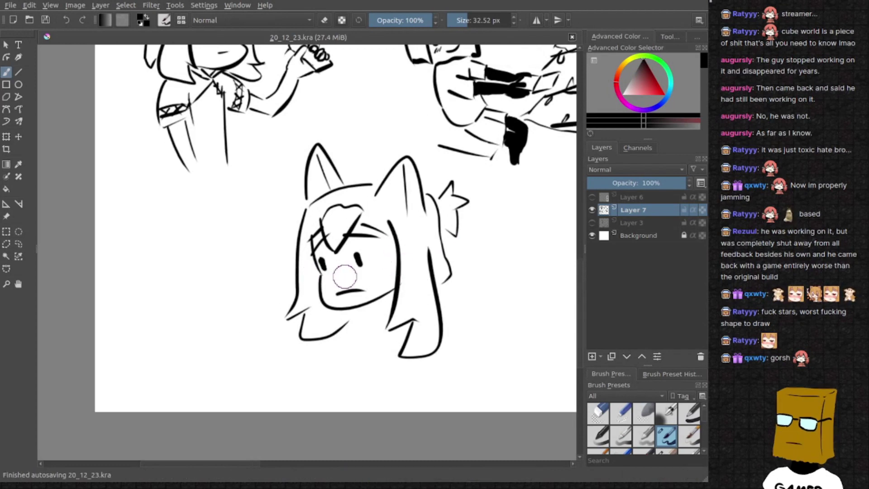
scroll(345, 272, "up", 4)
scroll(379, 245, "up", 3)
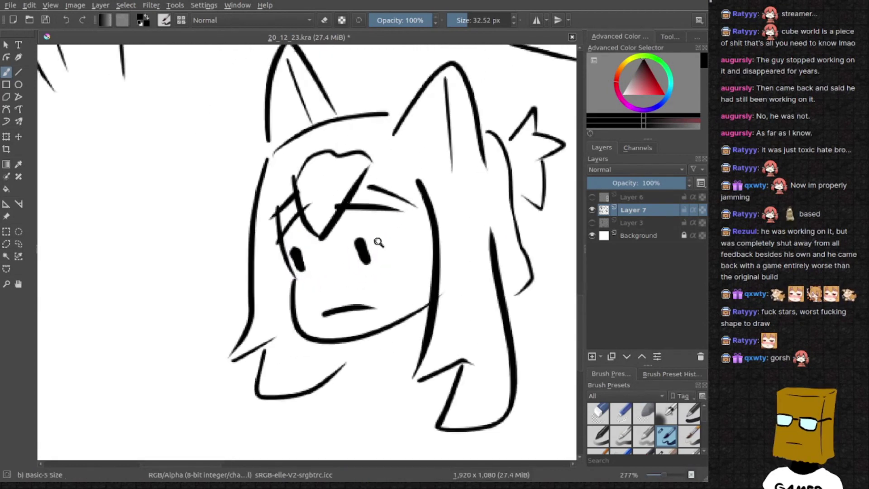
Draw tear loops with a drip line under the right and left eyes
left_click_drag(345, 267, 361, 264)
key("ctrl+z")
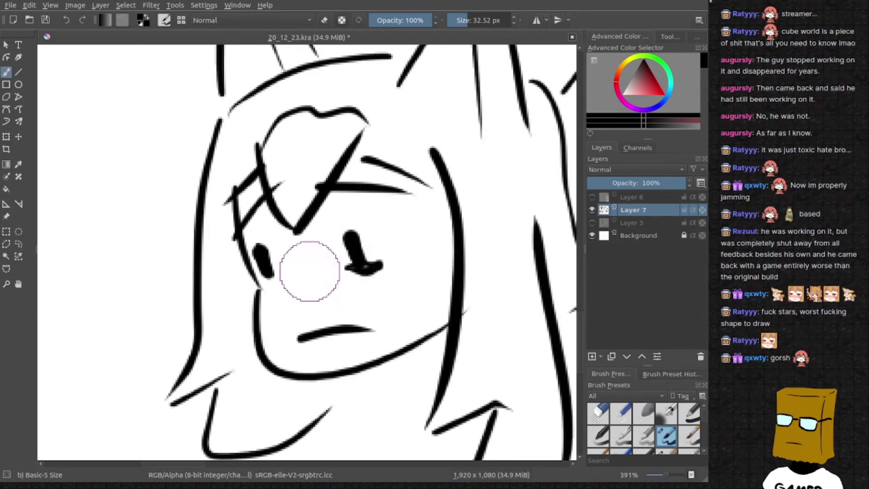
left_click_drag(372, 276, 379, 265)
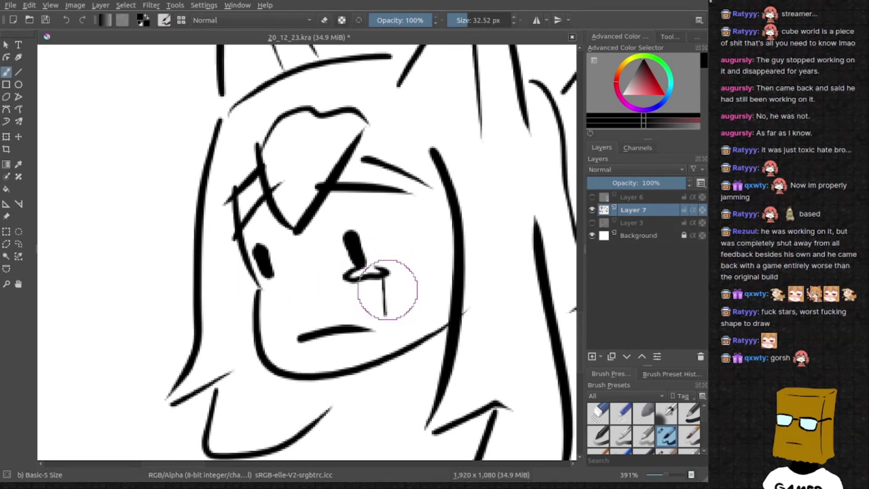
key("e")
key("e")
left_click_drag(378, 272, 381, 297)
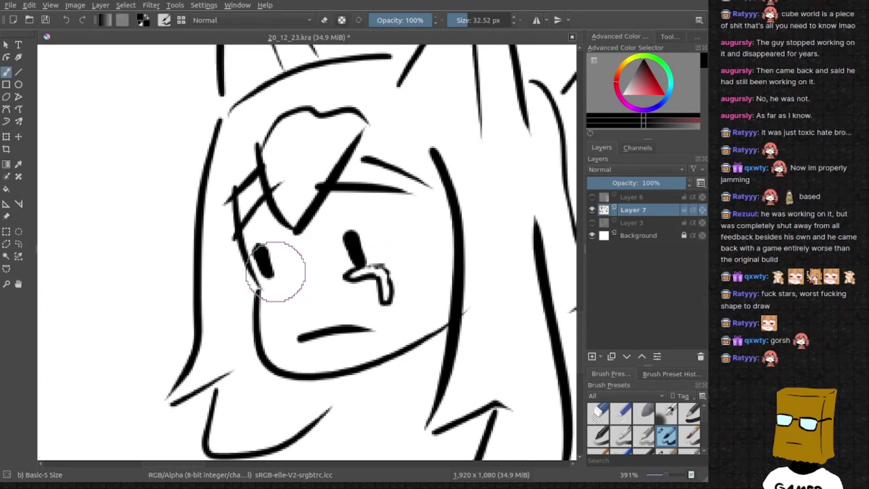
scroll(292, 266, "up", 2)
scroll(299, 265, "up", 1)
mouse_move(328, 272)
left_mouse_down()
mouse_move(301, 285)
mouse_move(293, 316)
left_mouse_up()
key("e")
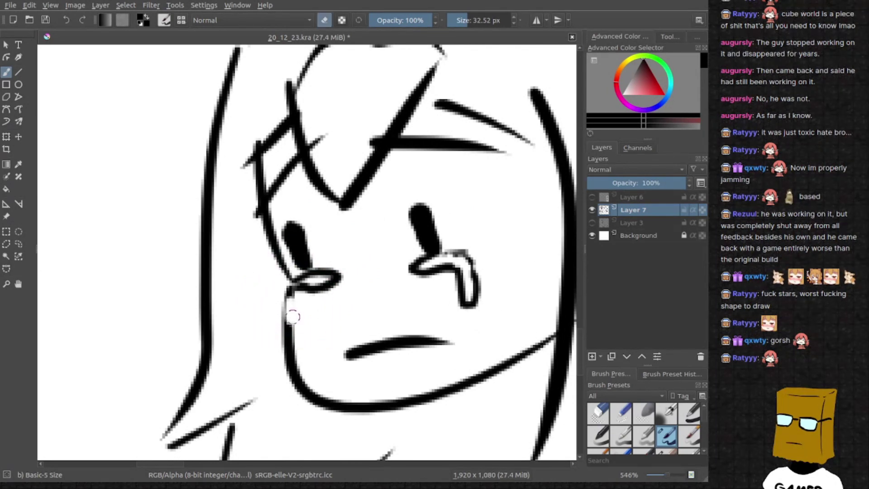
key("e")
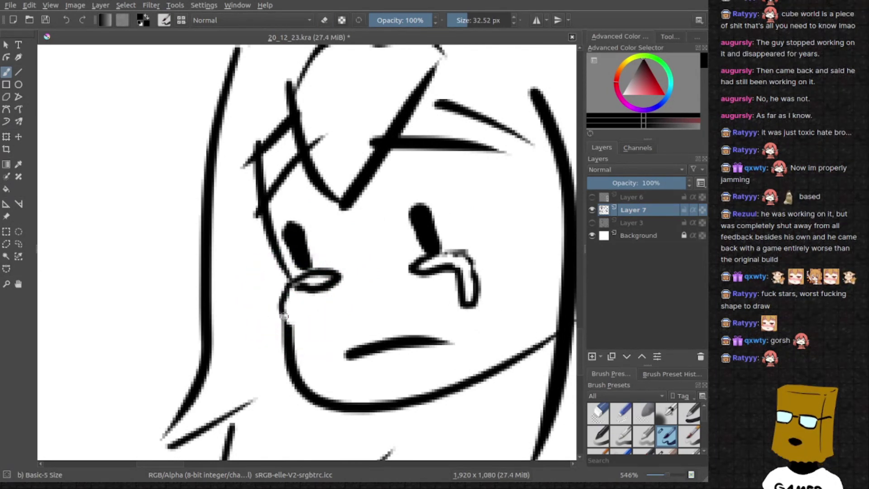
scroll(293, 312, "down", 5)
scroll(372, 321, "down", 1)
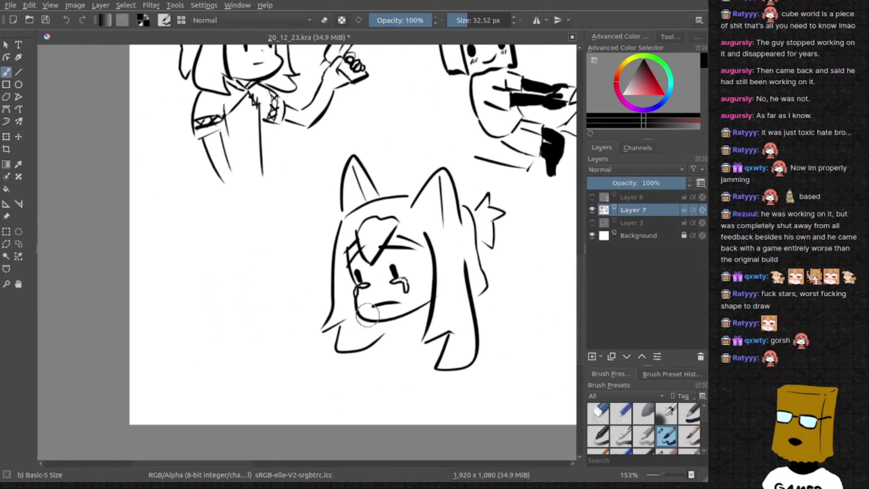
scroll(373, 321, "up", 4)
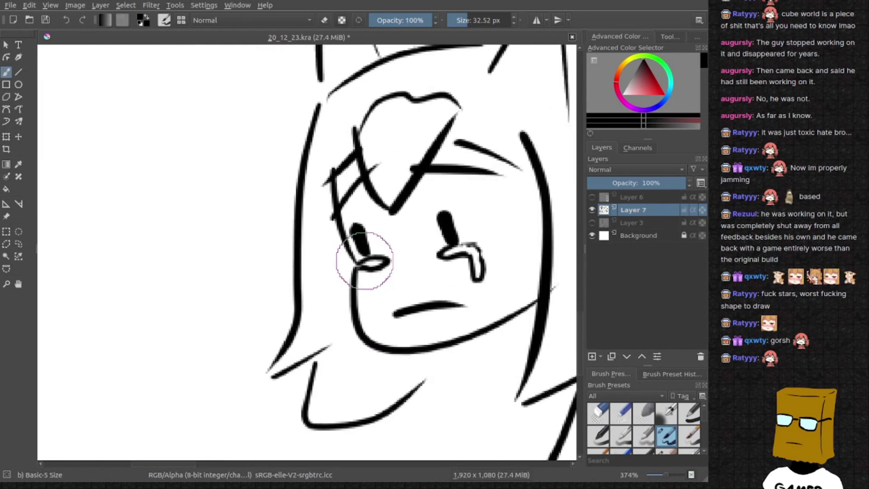
scroll(367, 265, "down", 2)
scroll(282, 310, "down", 1)
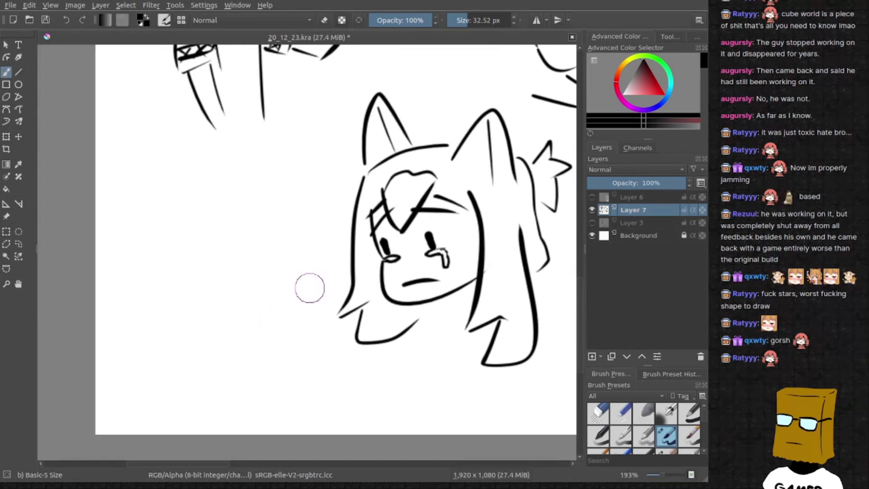
Paint out the nose's lower hook in white and redraw the cheek line in black
left_click_drag(303, 284, 236, 311)
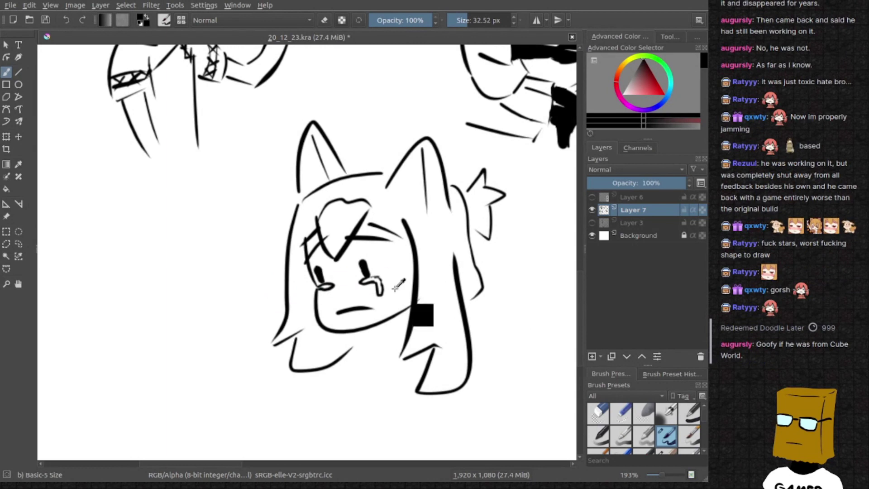
key("x")
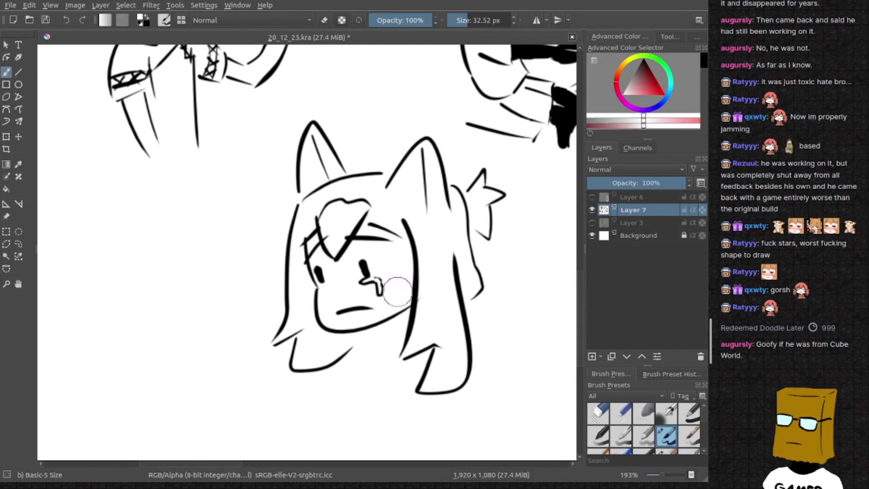
left_click_drag(376, 296, 382, 283)
scroll(369, 279, "up", 2)
scroll(368, 279, "up", 2)
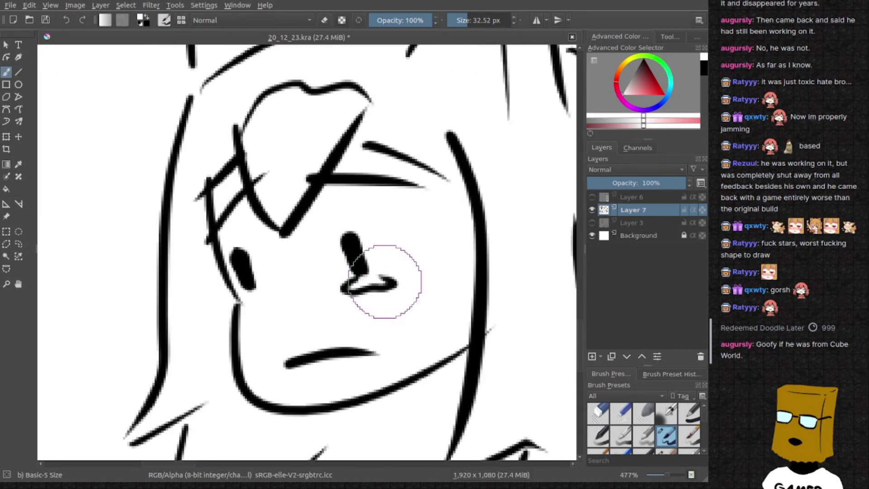
key("e")
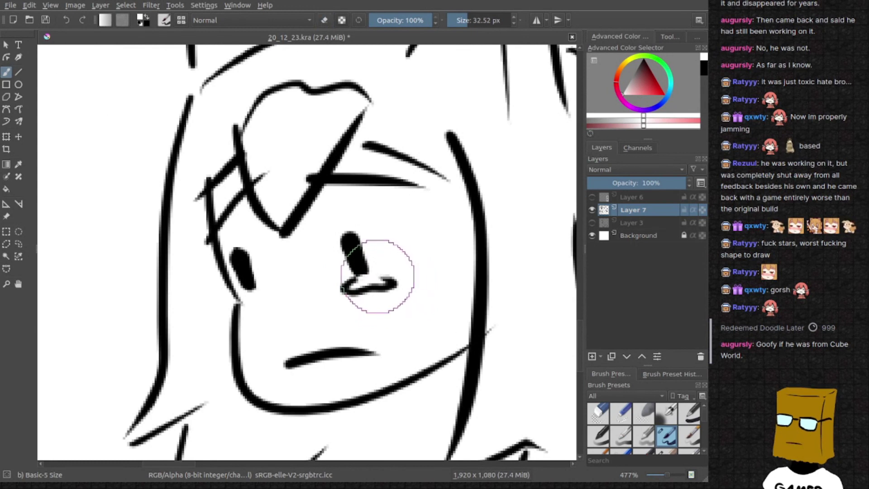
left_click_drag(374, 279, 379, 275)
key("x")
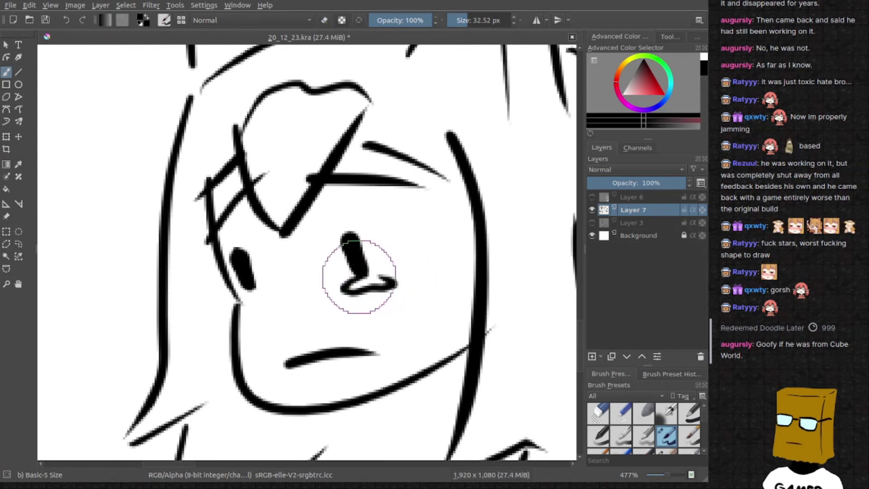
left_click_drag(236, 298, 268, 291)
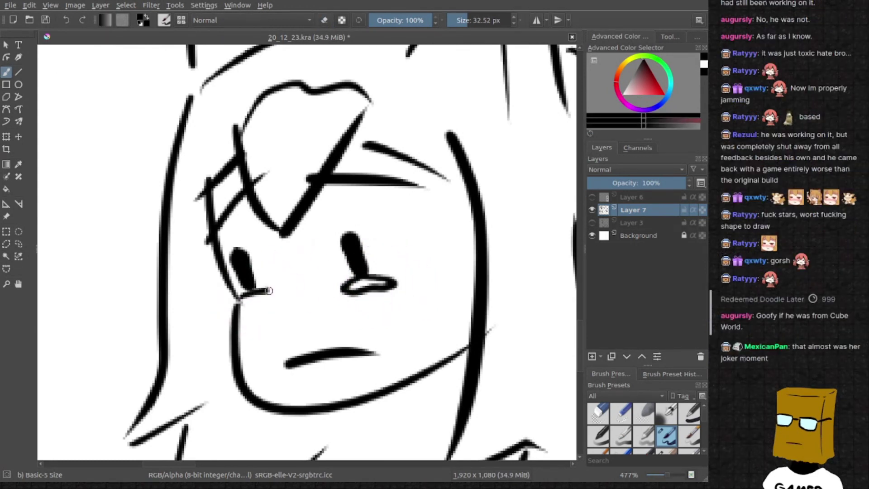
left_click_drag(243, 301, 346, 281)
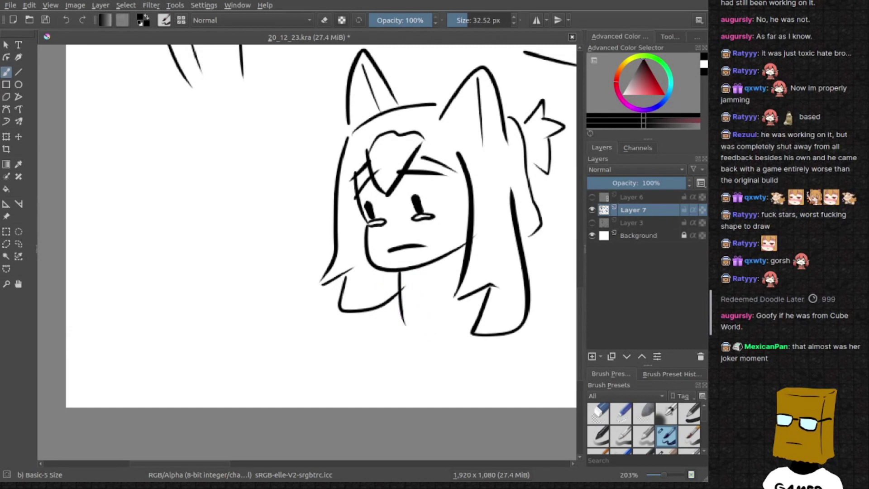
Draw the girl's neck sides and a V-shaped collar beneath her chin
left_click_drag(405, 271, 410, 333)
key("ctrl+z")
mouse_move(405, 274)
left_mouse_down()
mouse_move(405, 314)
mouse_move(425, 317)
left_mouse_up()
left_click_drag(426, 287, 429, 369)
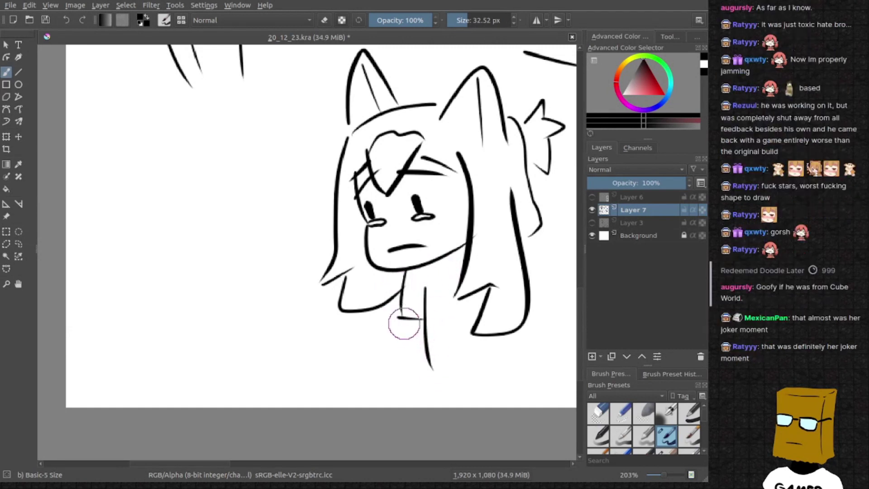
left_click_drag(405, 319, 406, 360)
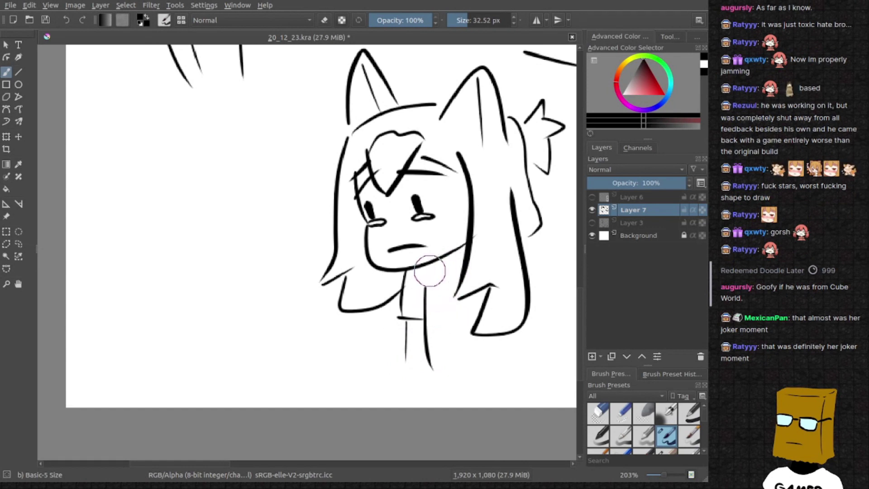
mouse_move(429, 262)
left_mouse_down()
mouse_move(452, 259)
mouse_move(454, 296)
left_mouse_up()
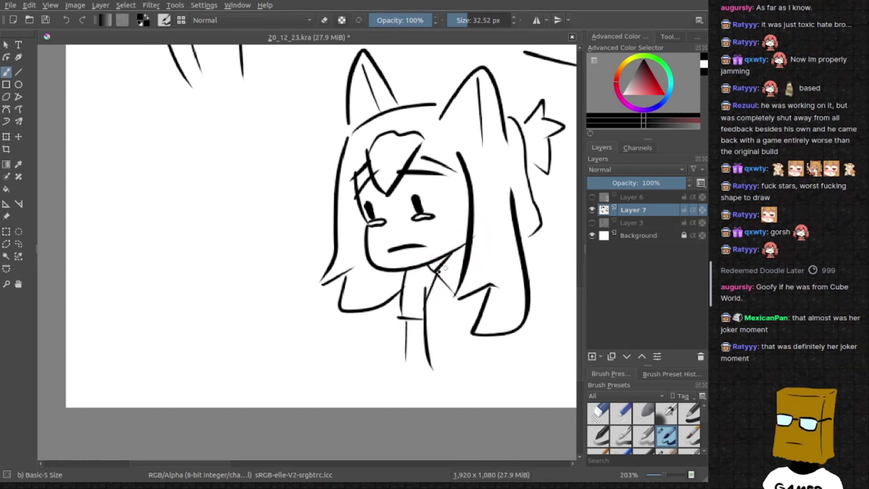
left_click_drag(464, 246, 436, 274)
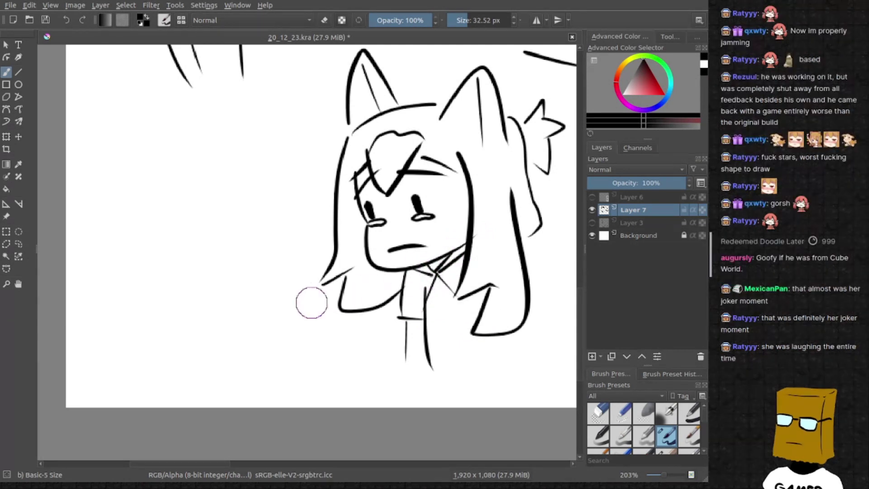
Outline a long slanted keyboard slab at the lower left
left_click_drag(312, 304, 333, 310)
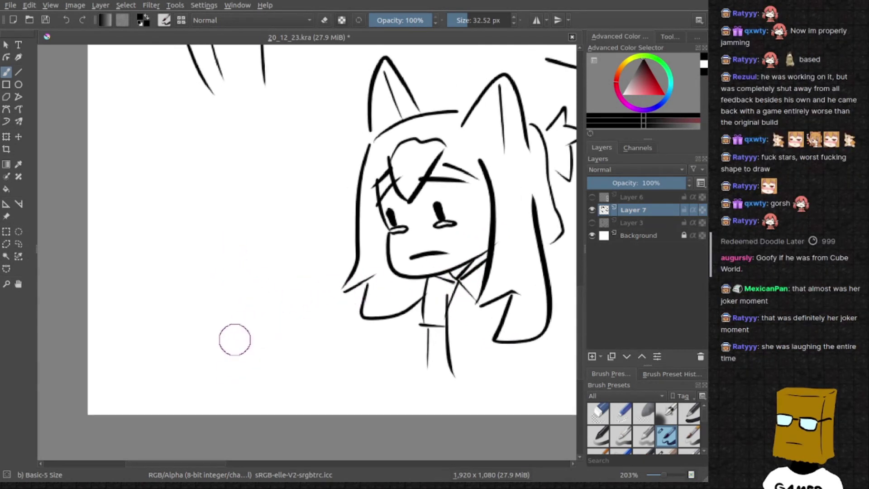
mouse_move(217, 316)
left_mouse_down()
mouse_move(252, 351)
mouse_move(329, 389)
left_mouse_up()
key("ctrl+z")
left_click_drag(236, 338, 320, 329)
mouse_move(242, 341)
left_mouse_down()
mouse_move(382, 365)
mouse_move(422, 388)
left_mouse_up()
left_click_drag(331, 394, 421, 393)
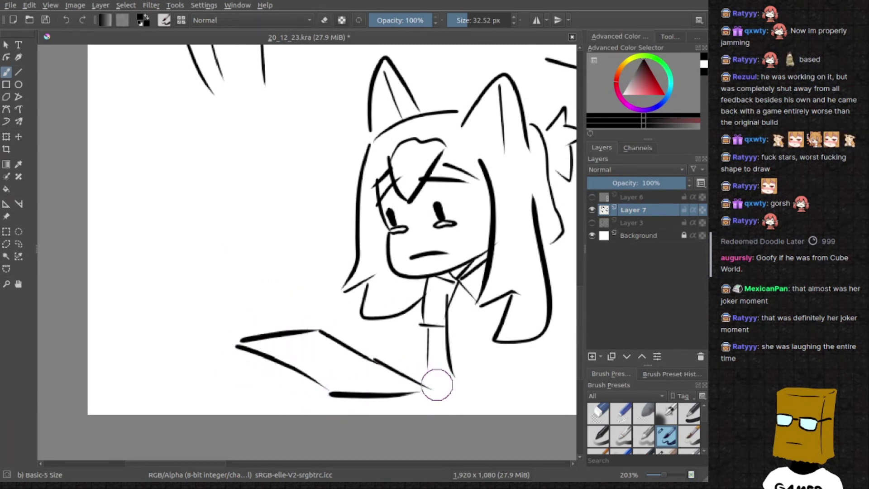
Sketch the cylinder's curved end left of the keyboard, retrying the strokes
left_click_drag(221, 274, 217, 326)
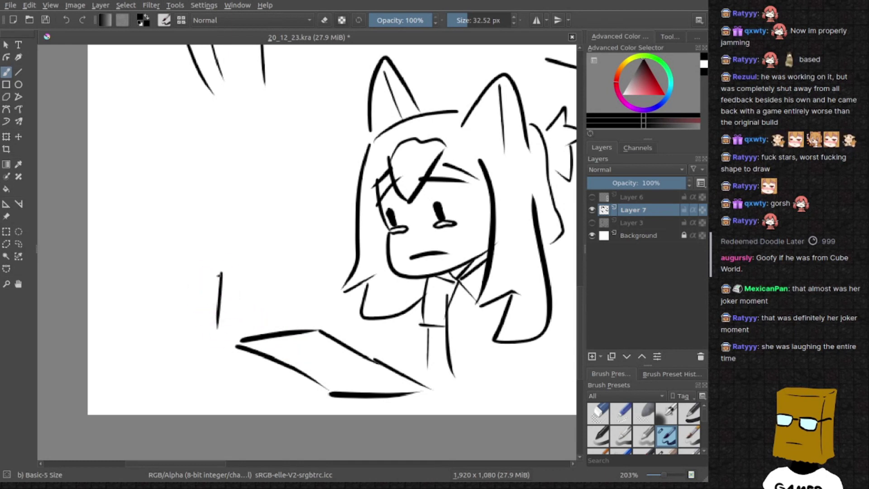
key("ctrl+z")
mouse_move(210, 282)
left_mouse_down()
mouse_move(211, 309)
mouse_move(201, 293)
mouse_move(275, 275)
left_mouse_up()
key("ctrl+z")
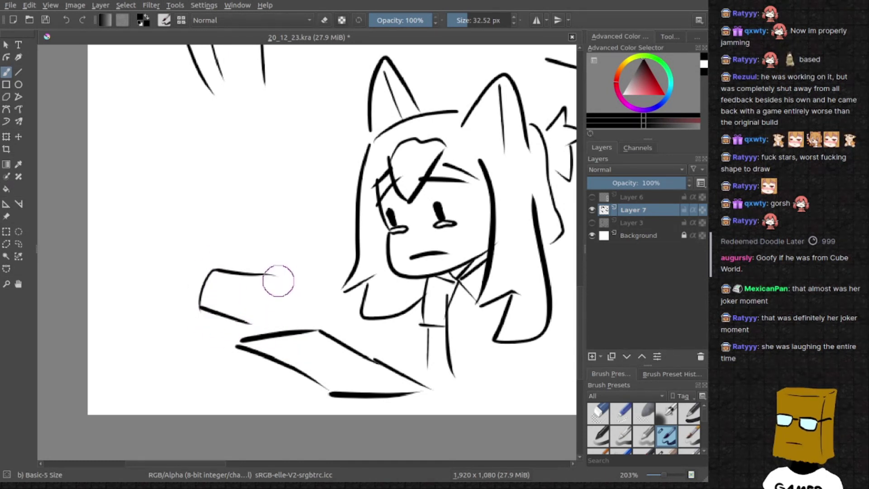
key("ctrl+z")
left_click_drag(264, 319, 283, 291)
key("ctrl+z")
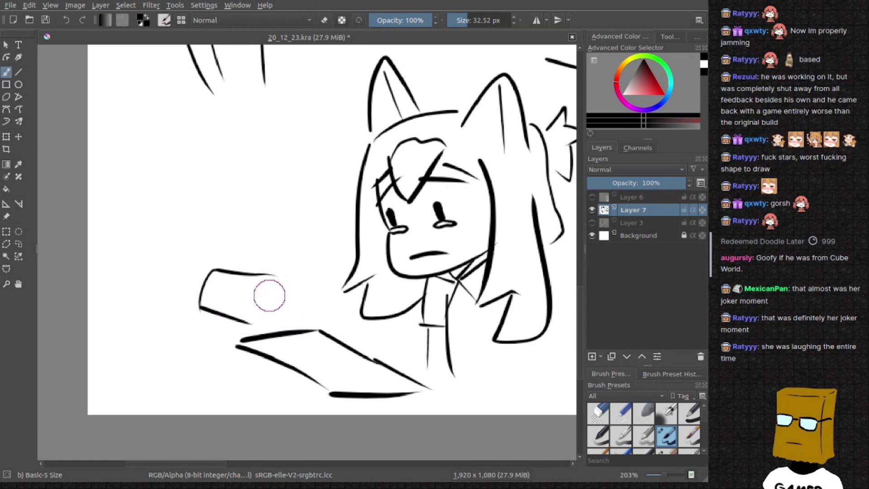
Clear the cylinder-end strokes and try drawing the hand's fingers over the keyboard
key("ctrl+z")
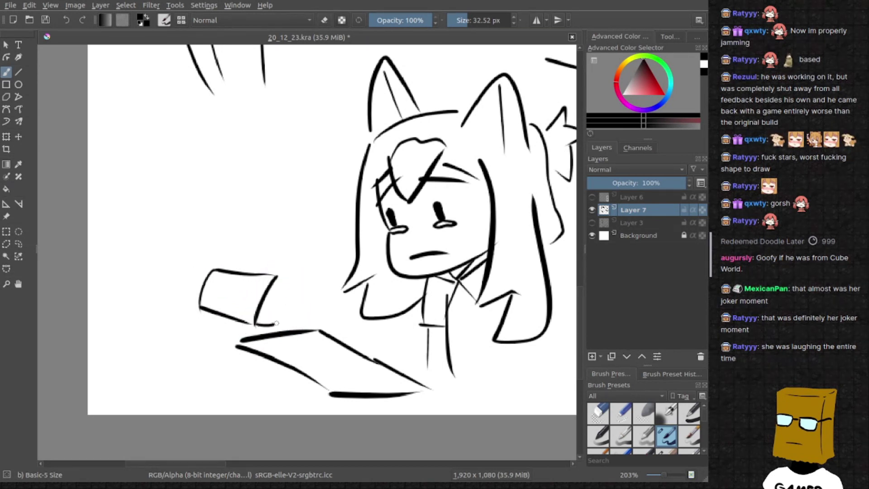
key("ctrl+z")
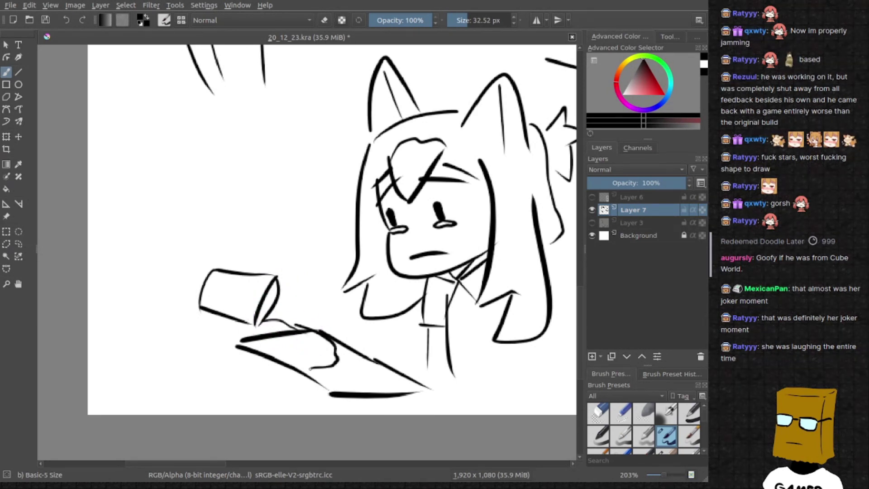
scroll(295, 340, "up", 2)
left_click_drag(320, 338, 384, 389)
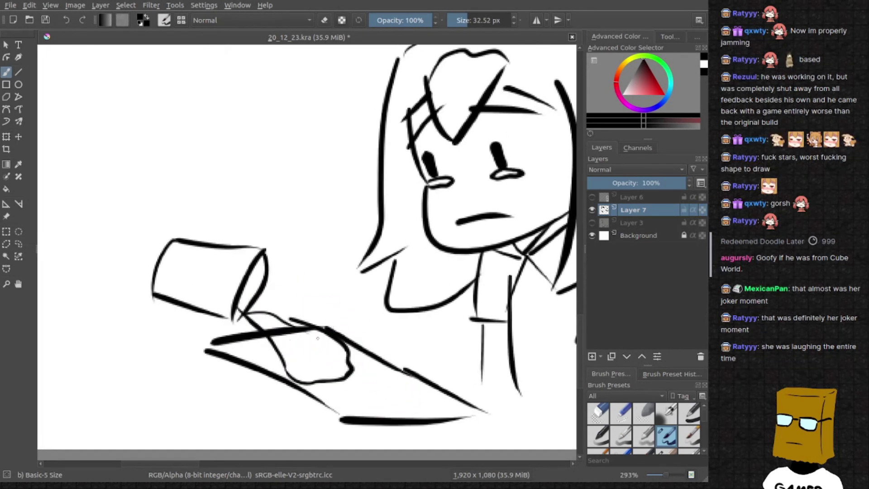
left_click_drag(346, 354, 410, 406)
left_click_drag(300, 347, 373, 401)
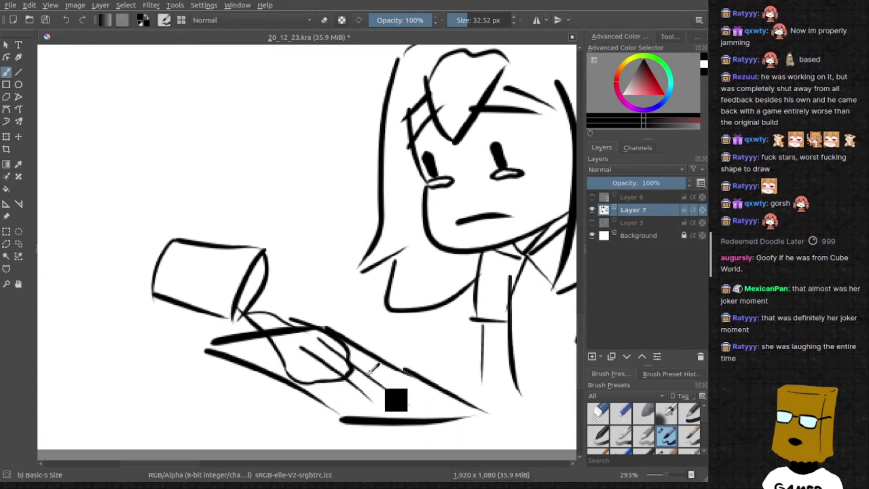
key("ctrl+z")
key("ctrl+z")
key("ctrl+z")
Try long diagonal key-row lines across the keyboard, undoing the failed attempts
left_click_drag(316, 347, 393, 395)
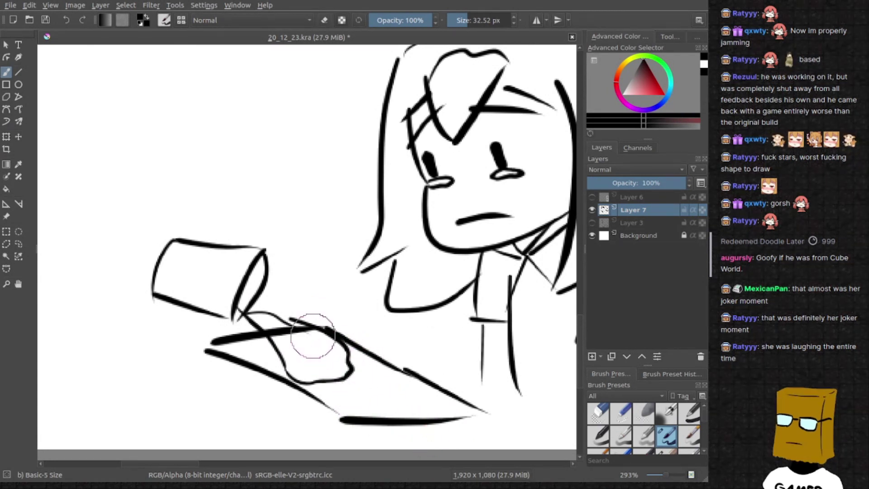
key("ctrl+z")
left_click_drag(322, 341, 445, 421)
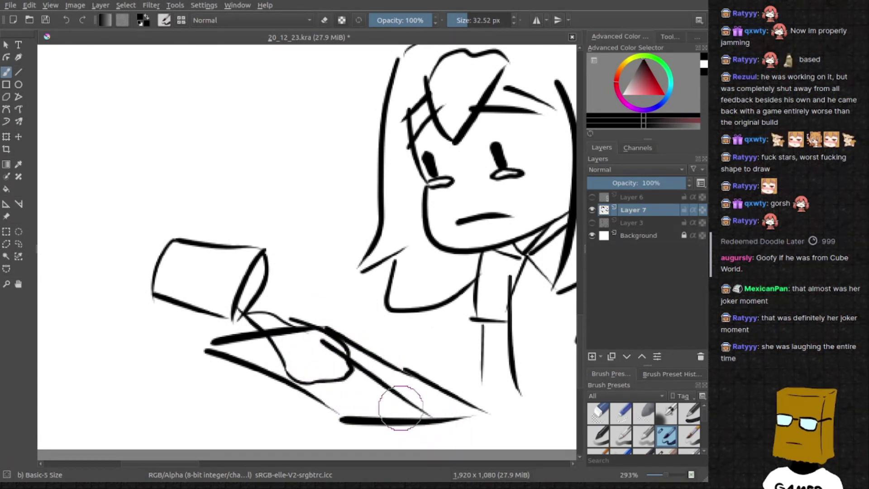
key("ctrl+z")
left_click_drag(305, 337, 438, 416)
key("ctrl+z")
Add key hatch marks and horizontal rows of keys across the keyboard
mouse_move(306, 336)
left_mouse_down()
mouse_move(379, 404)
mouse_move(351, 404)
left_mouse_up()
left_click_drag(266, 355, 329, 340)
key("ctrl+z")
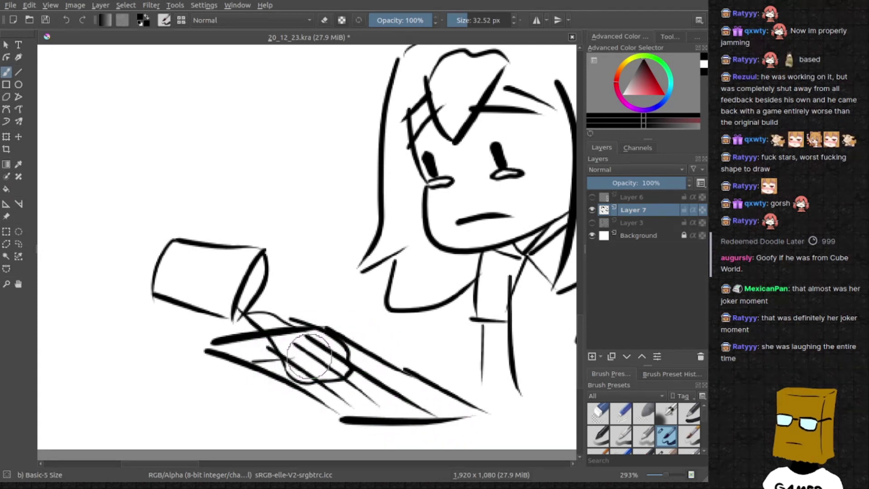
left_click_drag(246, 362, 272, 358)
left_click_drag(319, 398, 347, 393)
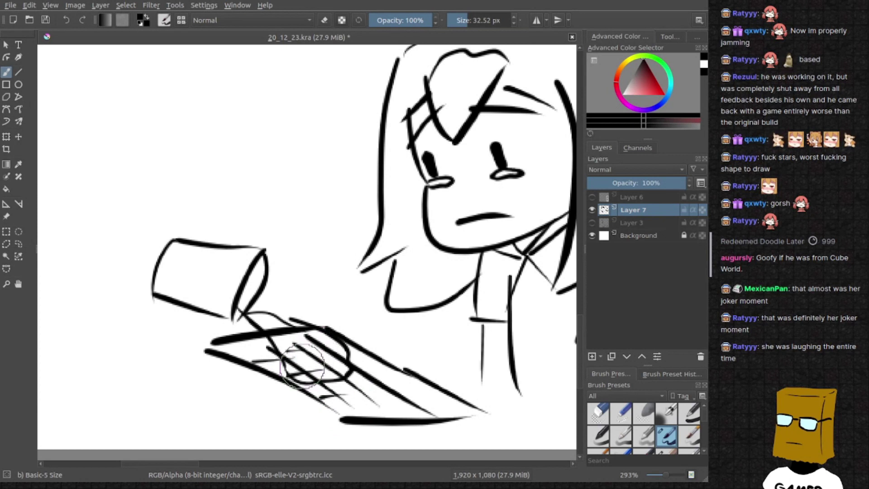
mouse_move(361, 408)
left_mouse_down()
mouse_move(384, 406)
mouse_move(381, 389)
mouse_move(442, 400)
left_mouse_up()
left_click_drag(395, 387, 422, 373)
left_click_drag(371, 367, 389, 366)
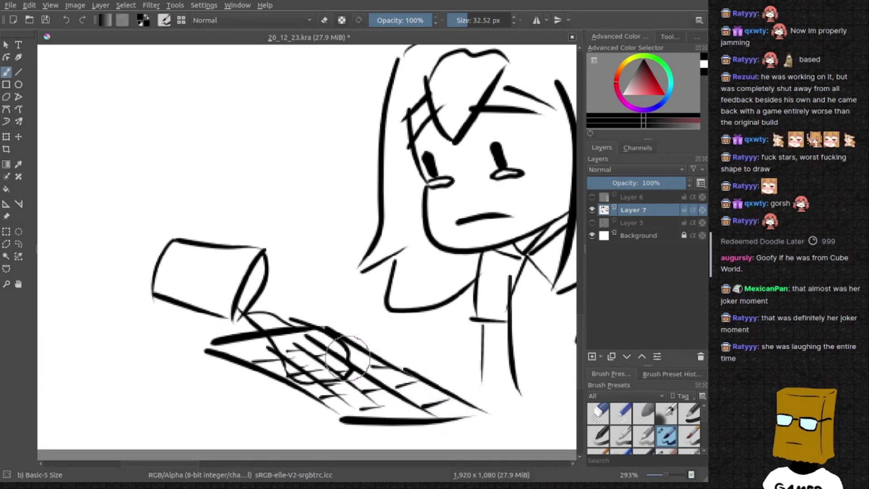
scroll(347, 357, "down", 3)
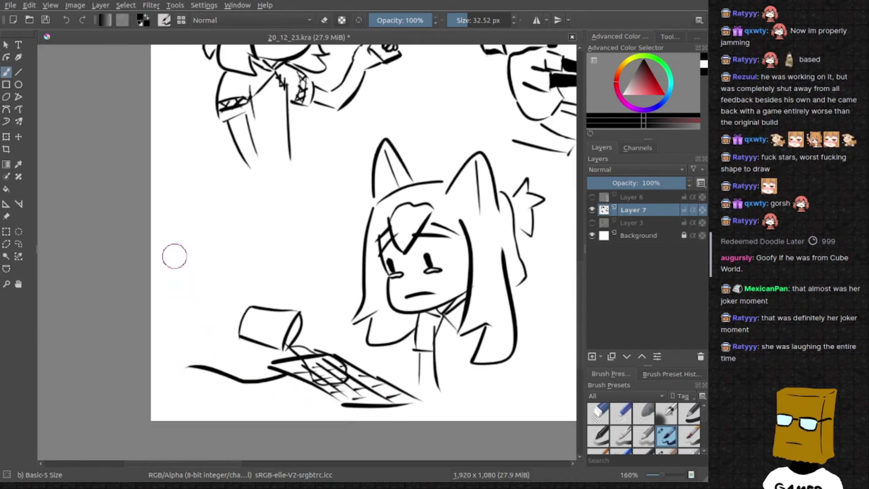
Draw the monitor's left edge, erase a stray screen line and add the inner screen border
mouse_move(175, 257)
left_mouse_down()
mouse_move(173, 345)
mouse_move(221, 353)
mouse_move(164, 343)
mouse_move(194, 354)
left_mouse_up()
key("ctrl+z")
key("e")
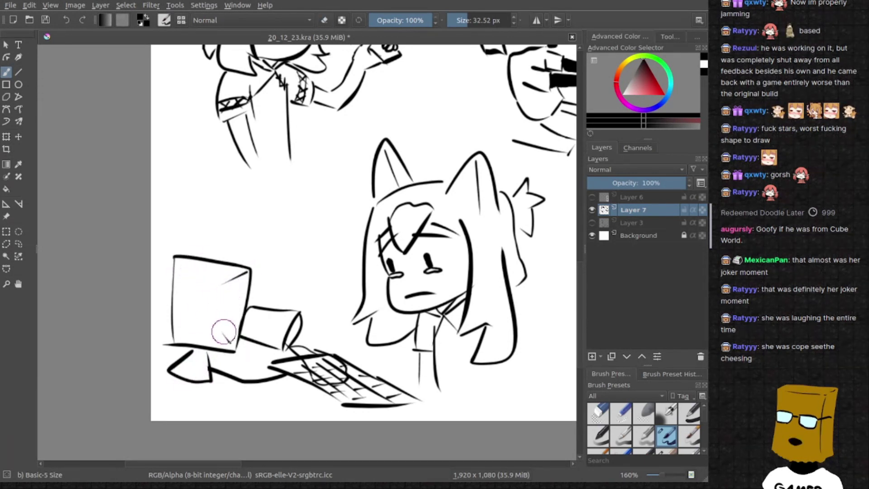
left_click_drag(181, 322, 228, 335)
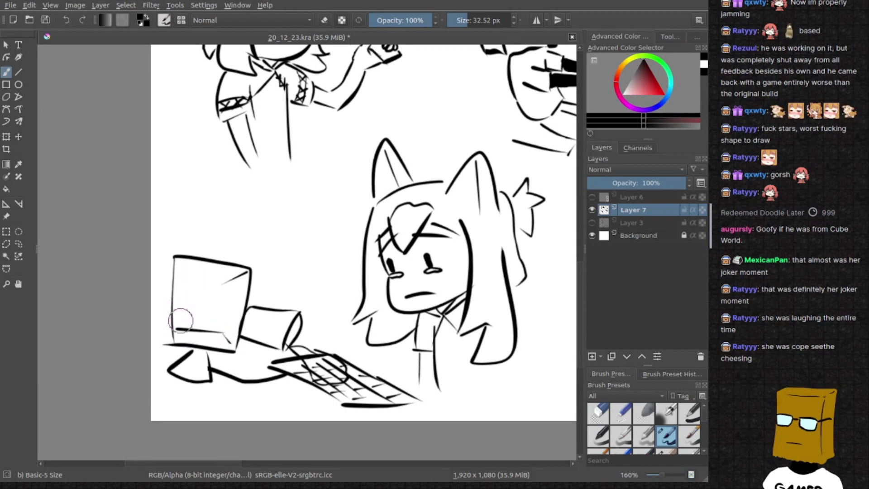
left_click_drag(183, 286, 257, 290)
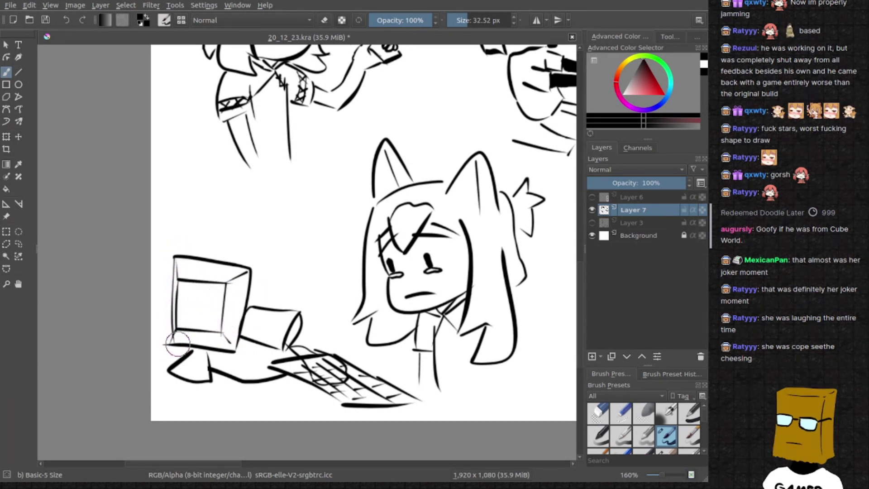
scroll(178, 345, "down", 3)
scroll(387, 349, "up", 1)
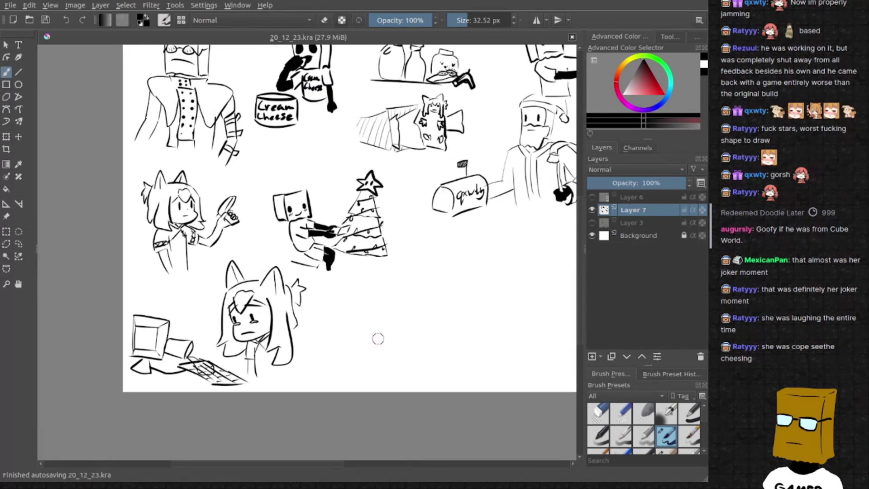
left_click_drag(378, 338, 324, 374)
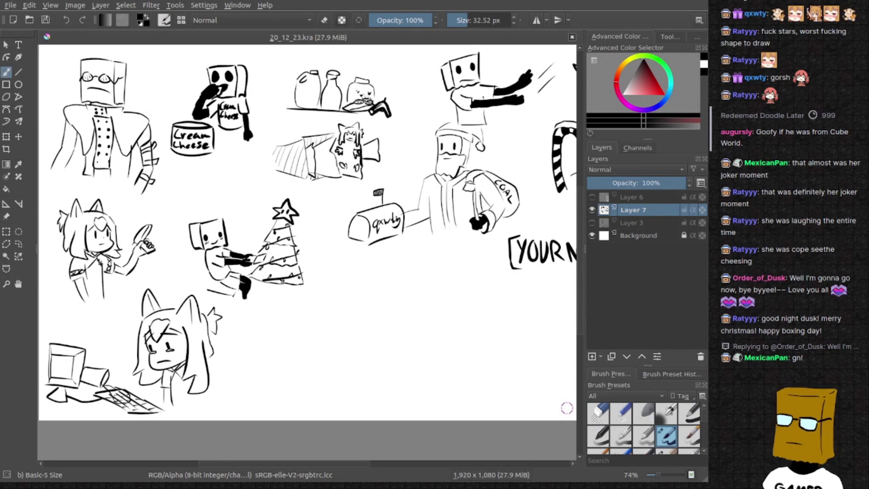
scroll(337, 261, "down", 2)
scroll(304, 249, "up", 3)
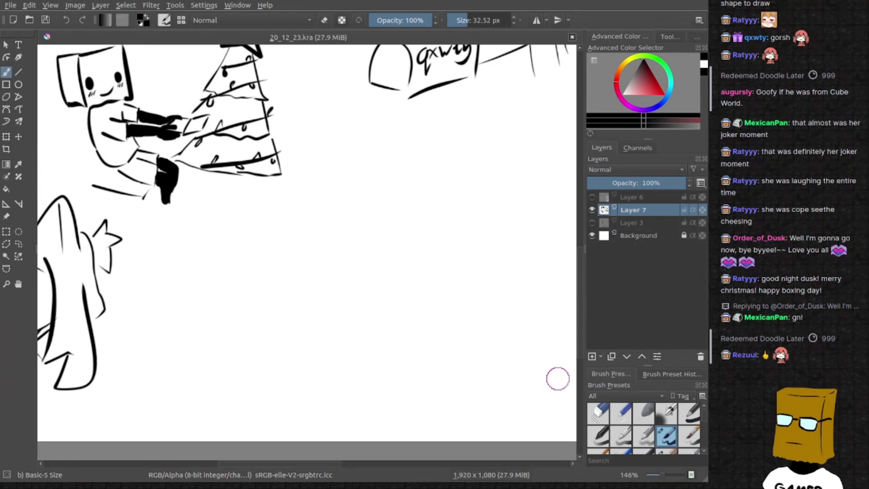
scroll(322, 187, "up", 2)
scroll(222, 181, "up", 1)
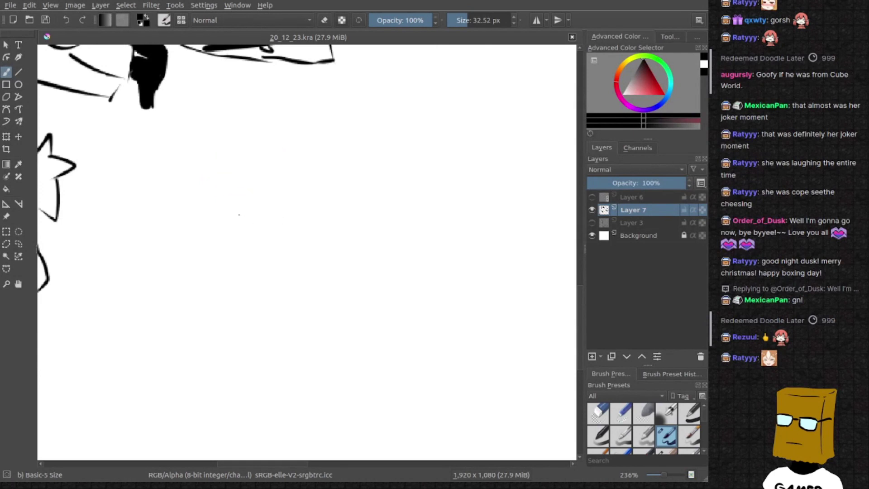
Sketch the top box with its bottom edge, side panel and diagonal right edge
left_click_drag(217, 170, 311, 129)
key("ctrl+z")
mouse_move(238, 226)
left_mouse_down()
mouse_move(245, 124)
mouse_move(330, 171)
mouse_move(247, 171)
mouse_move(312, 237)
mouse_move(316, 188)
left_mouse_up()
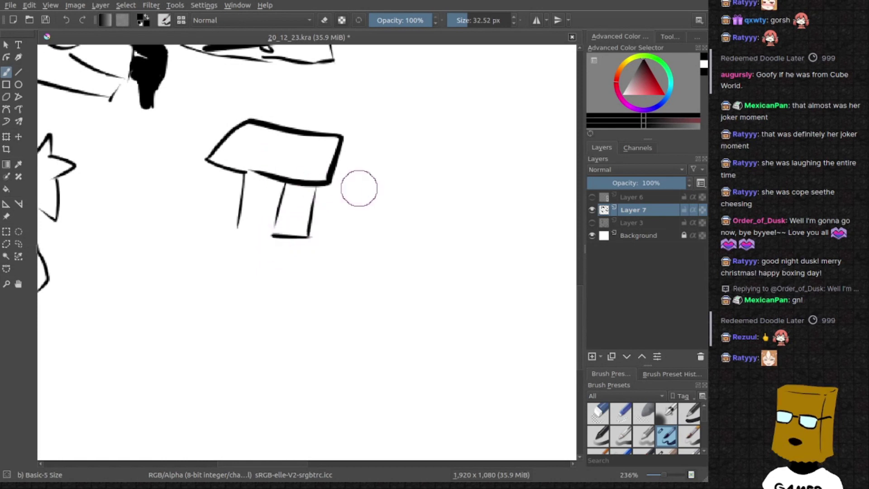
mouse_move(348, 137)
left_mouse_down()
mouse_move(367, 139)
mouse_move(333, 188)
mouse_move(412, 132)
left_mouse_up()
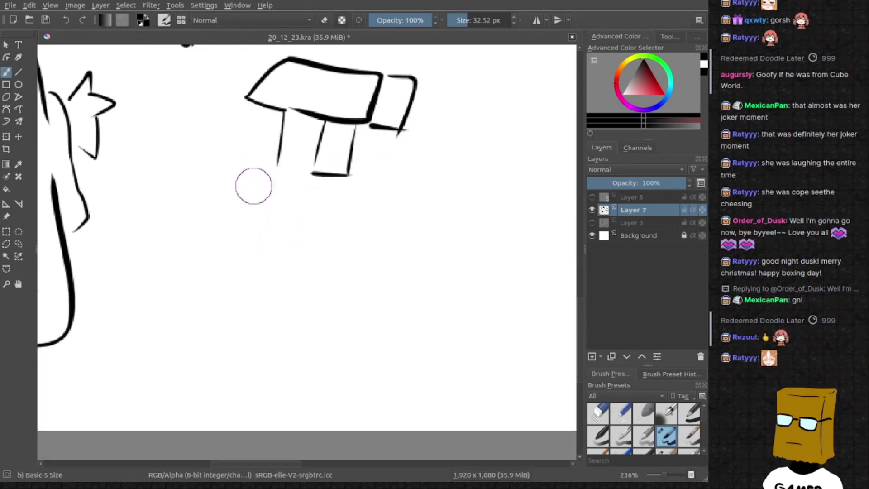
left_click_drag(246, 160, 360, 198)
key("ctrl+z")
mouse_move(235, 158)
left_mouse_down()
mouse_move(328, 183)
mouse_move(419, 182)
left_mouse_up()
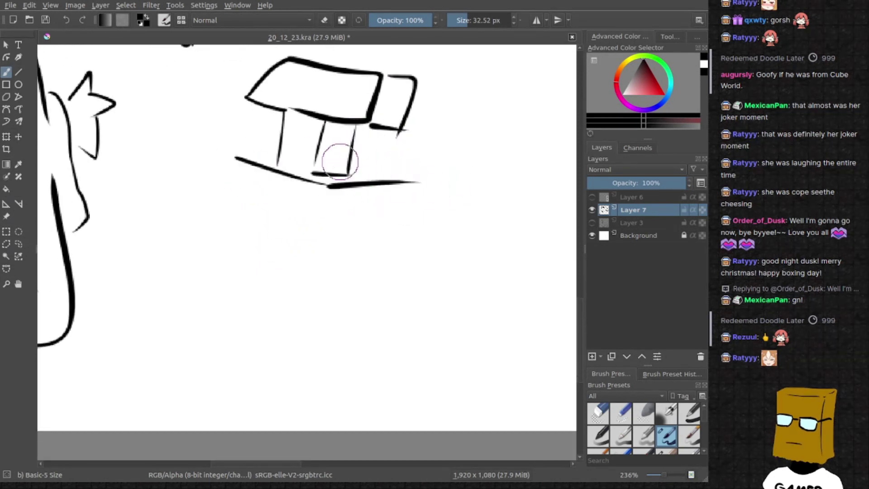
left_click_drag(352, 158, 408, 181)
left_click_drag(242, 152, 278, 156)
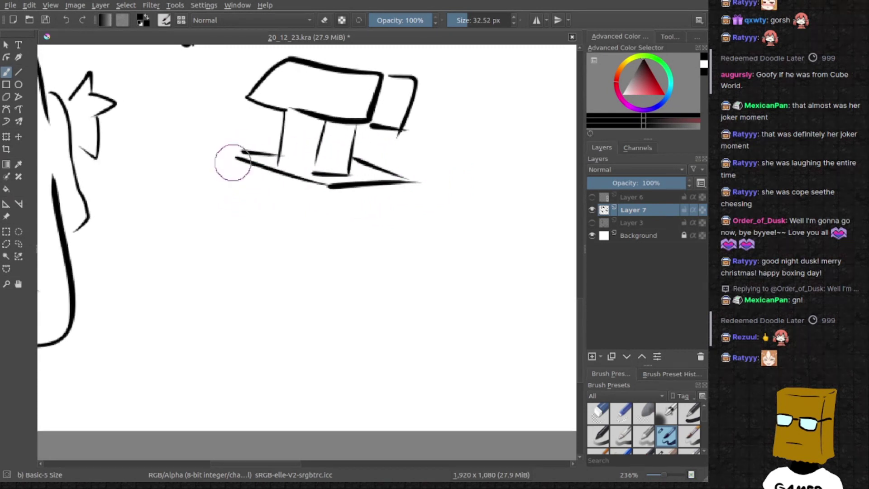
Outline the face block and draw two rectangular eyes filled solid black
left_click_drag(234, 153, 224, 250)
mouse_move(234, 197)
left_mouse_down()
mouse_move(261, 192)
mouse_move(250, 275)
mouse_move(250, 262)
left_mouse_up()
left_click_drag(267, 199, 257, 272)
mouse_move(265, 197)
left_mouse_down()
mouse_move(319, 198)
mouse_move(306, 271)
left_mouse_up()
left_click_drag(255, 270, 305, 270)
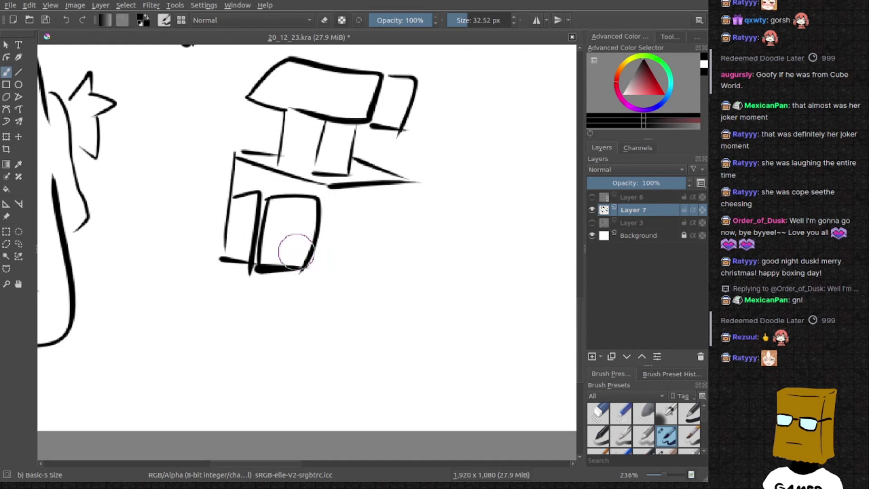
left_click_drag(268, 230, 268, 265)
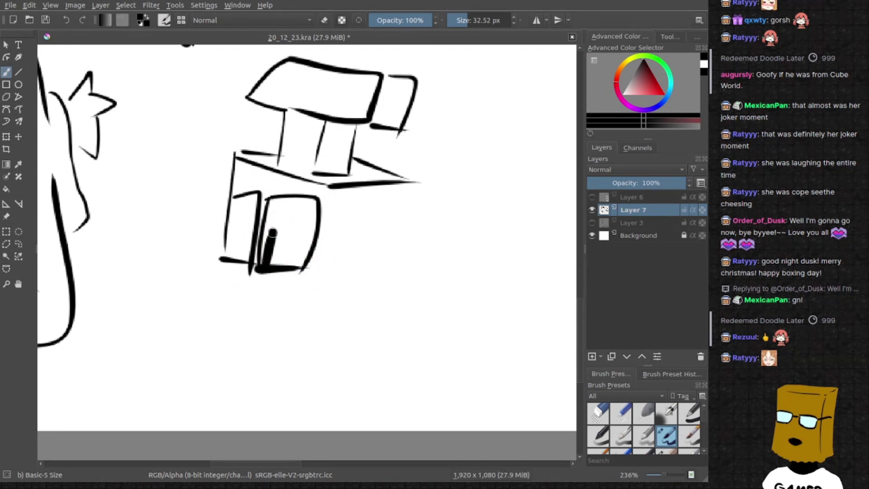
mouse_move(275, 231)
left_mouse_down()
mouse_move(265, 272)
mouse_move(260, 230)
left_mouse_up()
mouse_move(238, 262)
left_mouse_down()
mouse_move(241, 235)
mouse_move(248, 255)
left_mouse_up()
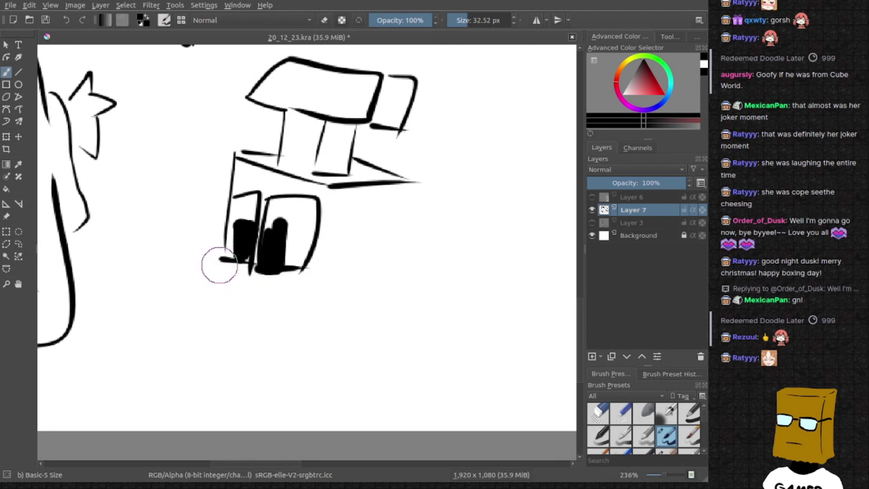
Outline the jutting muzzle block below the face
mouse_move(218, 261)
left_mouse_down()
mouse_move(162, 275)
mouse_move(151, 320)
left_mouse_up()
left_click_drag(144, 327, 221, 358)
mouse_move(171, 281)
left_mouse_down()
mouse_move(238, 312)
mouse_move(350, 284)
left_mouse_up()
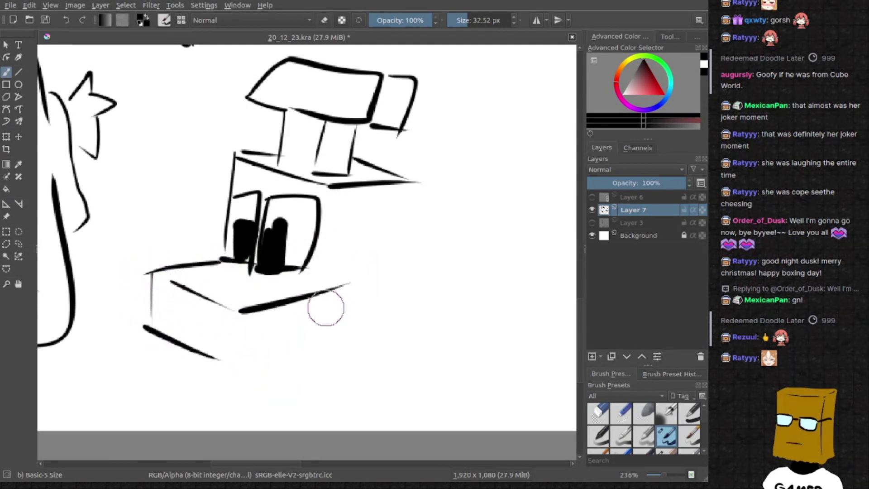
left_click_drag(218, 359, 300, 335)
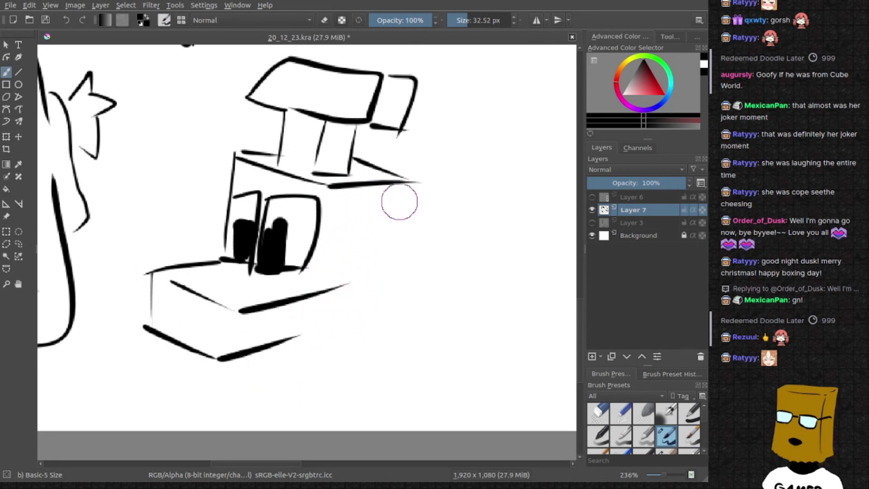
Draw the tall ear box right of the face and extend the muzzle's bottom edge
left_click_drag(408, 190, 377, 335)
key("ctrl+z")
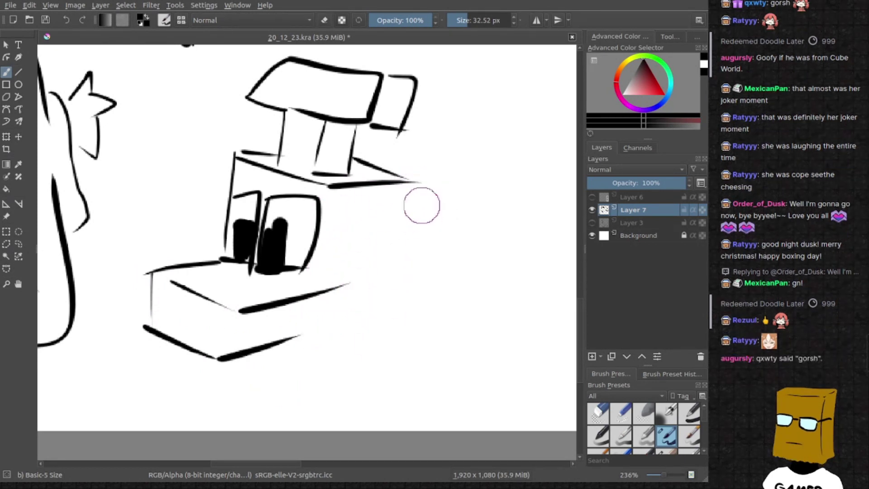
left_click_drag(416, 187, 416, 352)
key("ctrl+z")
mouse_move(414, 196)
left_mouse_down()
mouse_move(439, 295)
mouse_move(435, 339)
left_mouse_up()
key("ctrl+z")
mouse_move(451, 202)
left_mouse_down()
mouse_move(427, 372)
mouse_move(410, 206)
left_mouse_up()
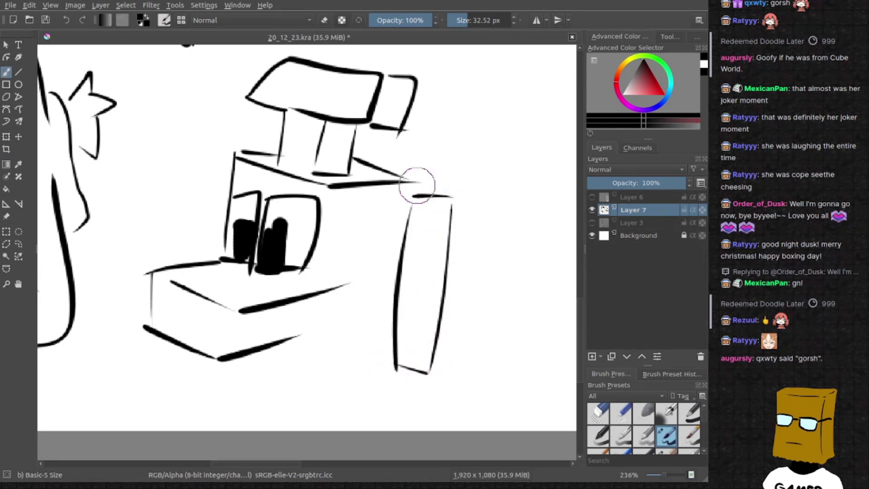
mouse_move(479, 225)
left_mouse_down()
mouse_move(449, 367)
mouse_move(462, 375)
left_mouse_up()
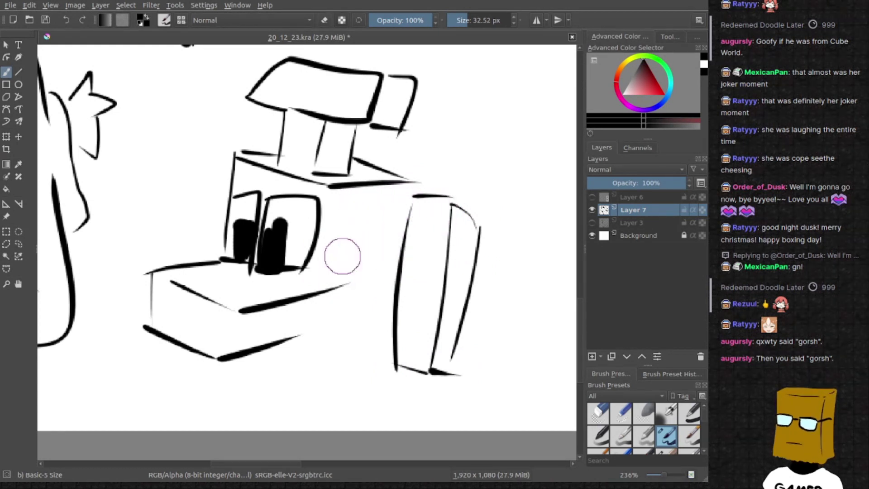
left_click_drag(421, 182, 407, 235)
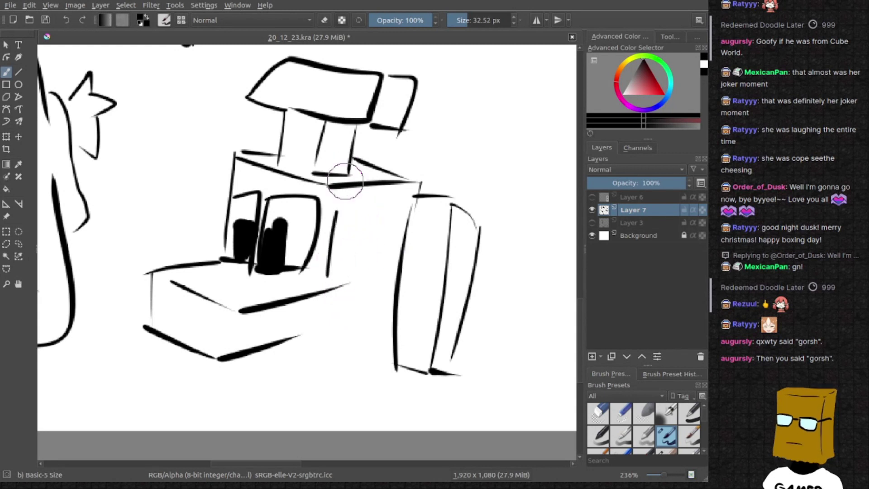
left_click_drag(342, 192, 328, 275)
left_click_drag(330, 315, 299, 334)
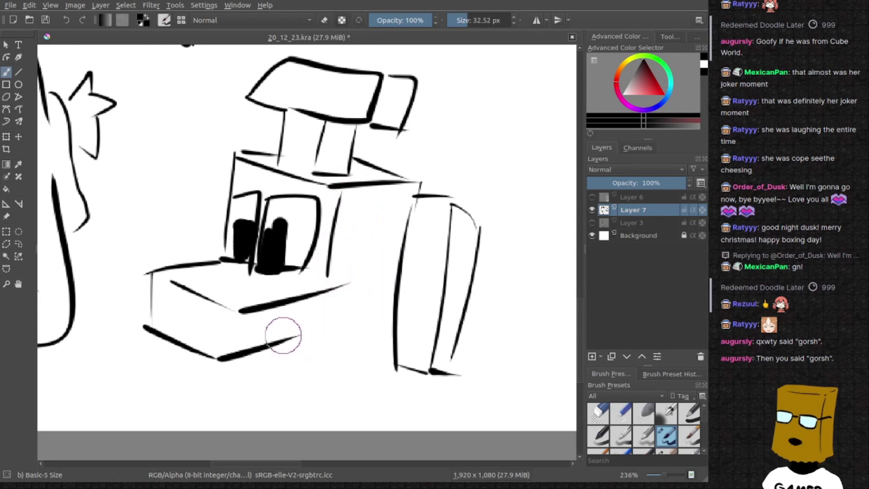
left_click_drag(210, 365, 272, 317)
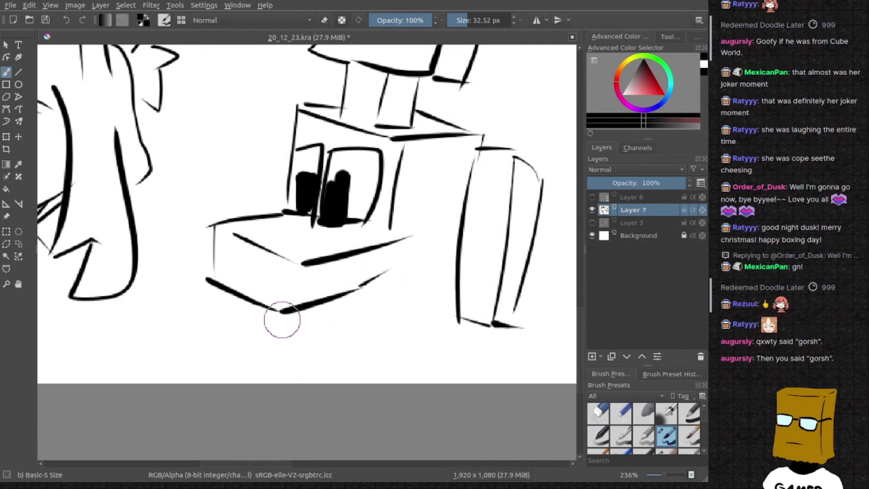
Outline the nose at the muzzle corner and fill it solid black
left_click_drag(232, 260, 225, 313)
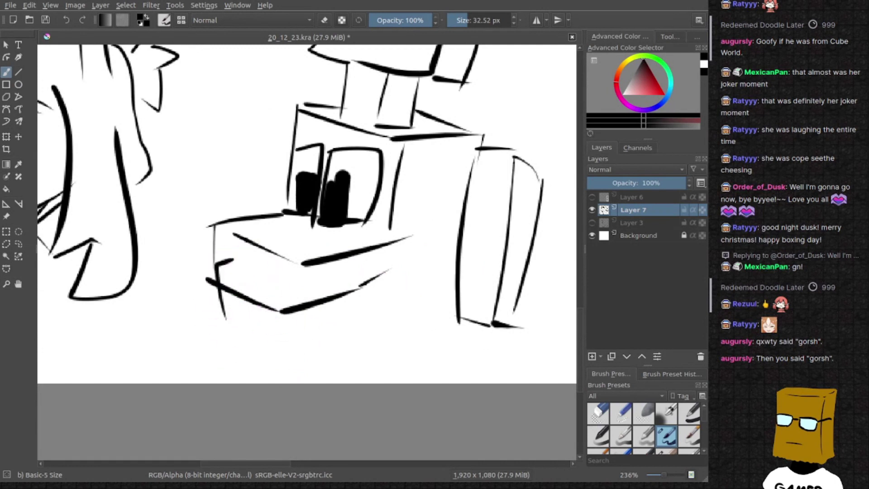
left_click_drag(245, 272, 239, 309)
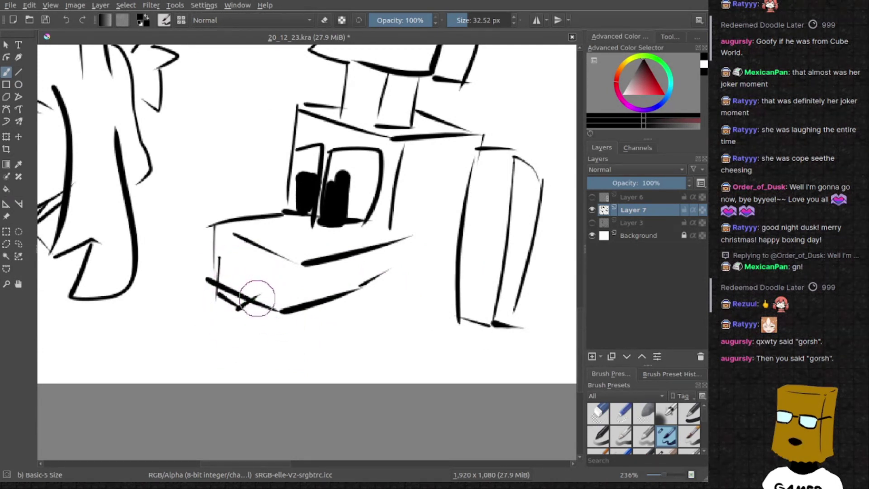
mouse_move(221, 261)
left_mouse_down()
mouse_move(261, 267)
mouse_move(259, 299)
left_mouse_up()
key("ctrl+z")
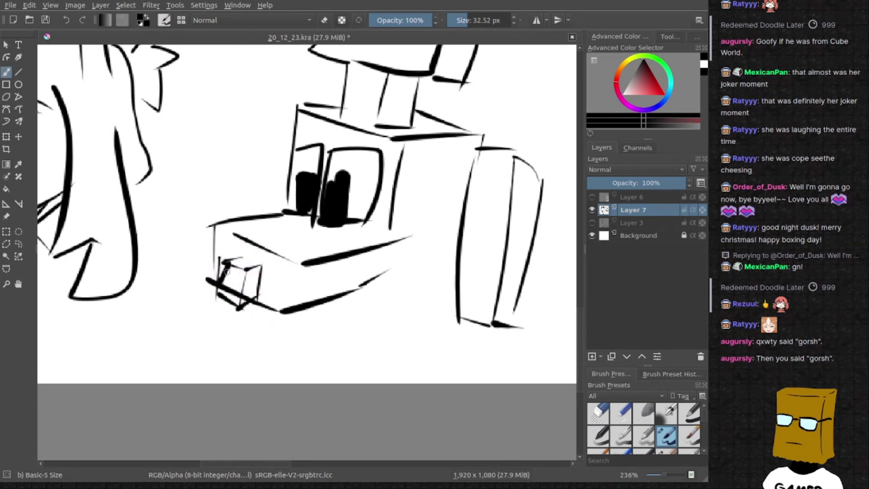
left_click_drag(228, 264, 254, 299)
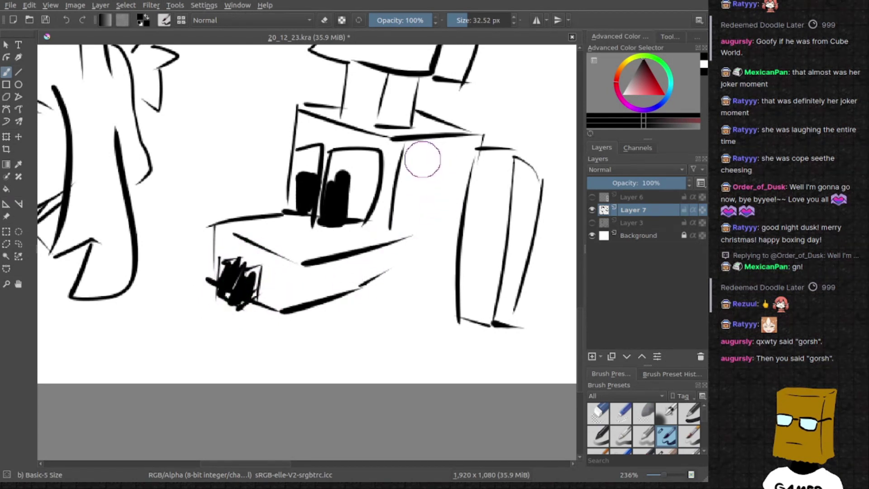
mouse_move(420, 139)
left_mouse_down()
mouse_move(402, 174)
mouse_move(407, 204)
left_mouse_up()
Hatch the top and right side of the face near the ear
left_click_drag(452, 144, 411, 221)
left_click_drag(474, 176, 436, 215)
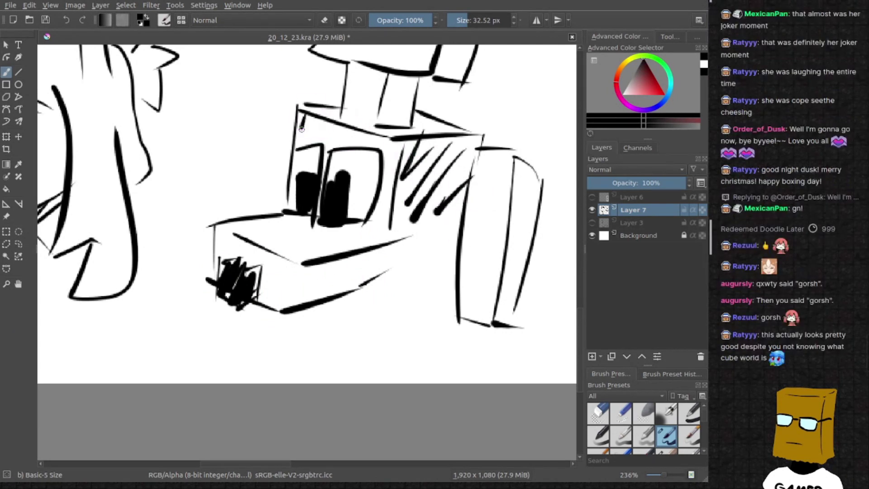
key("ctrl+z")
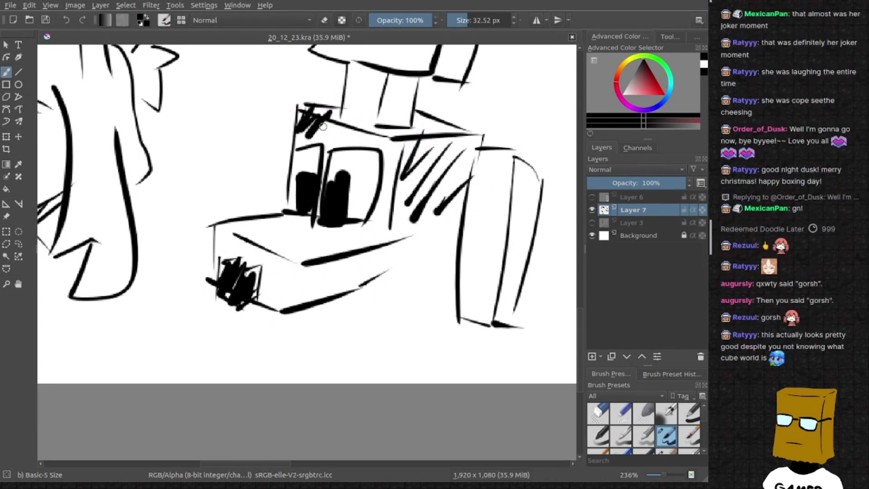
left_click_drag(323, 126, 391, 139)
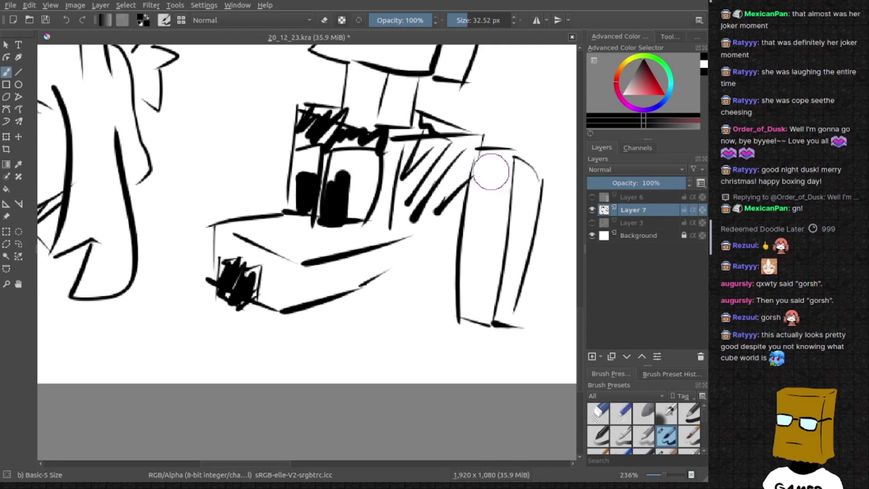
mouse_move(500, 156)
left_mouse_down()
mouse_move(468, 202)
mouse_move(475, 238)
left_mouse_up()
left_click_drag(516, 187, 484, 265)
left_click_drag(492, 232, 393, 251)
key("ctrl+z")
key("ctrl+z")
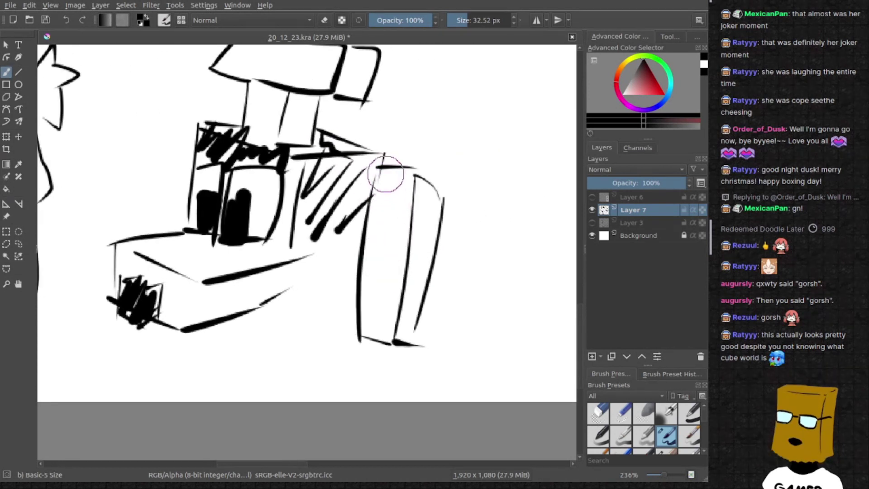
Shade the ear almost solid black with dense hatching
mouse_move(379, 175)
left_mouse_down()
mouse_move(370, 231)
mouse_move(415, 212)
mouse_move(367, 353)
mouse_move(425, 254)
mouse_move(408, 168)
left_mouse_up()
left_click_drag(343, 231, 380, 153)
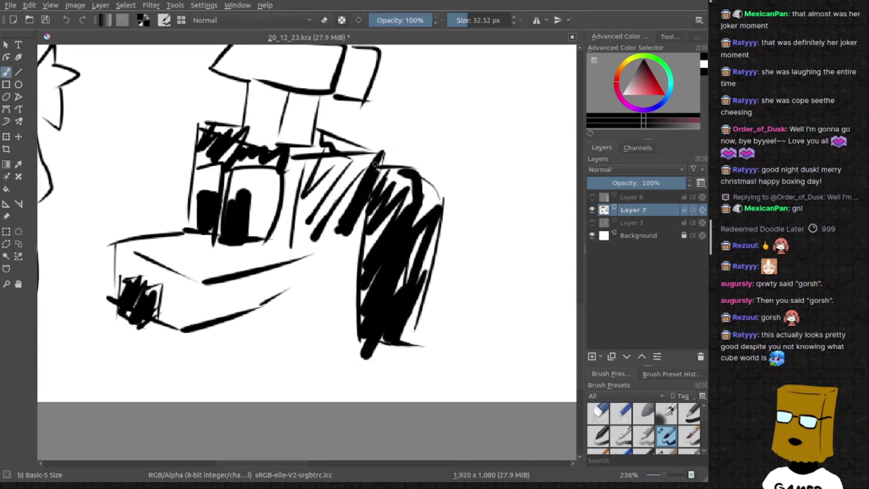
left_click_drag(316, 228, 363, 164)
left_click_drag(299, 214, 342, 157)
left_click_drag(309, 241, 347, 187)
mouse_move(334, 214)
left_mouse_down()
mouse_move(365, 176)
mouse_move(377, 242)
left_mouse_up()
left_click_drag(371, 197, 366, 238)
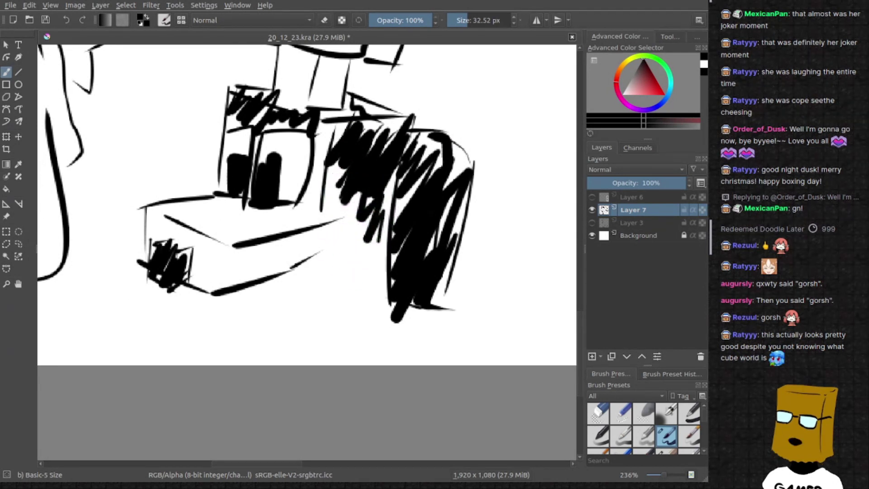
key("ctrl+z")
Extend the muzzle lines to the ear and rework the short stroke under the muzzle
left_click_drag(337, 219, 392, 204)
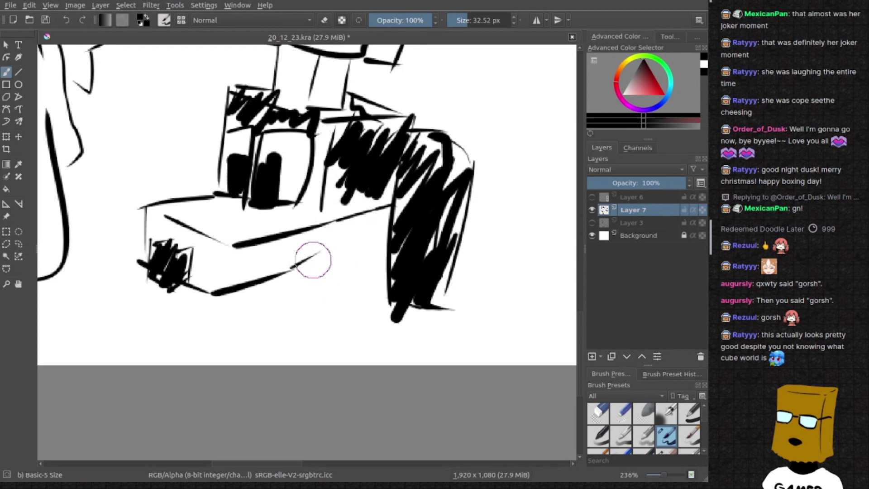
left_click_drag(313, 261, 394, 228)
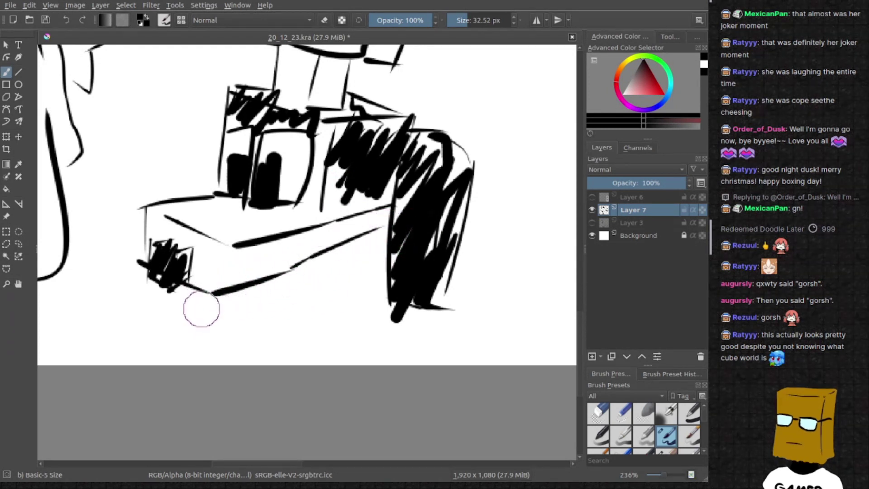
key("ctrl+z")
left_click_drag(200, 294, 227, 324)
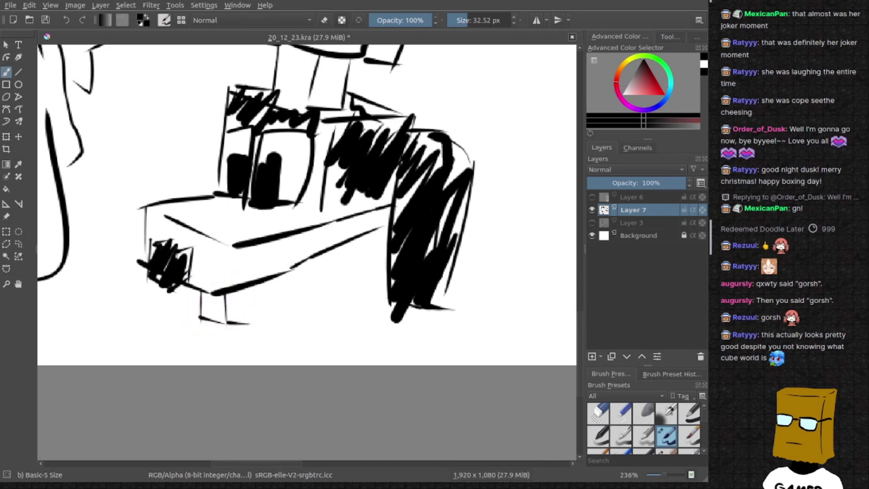
key("x")
key("x")
key("x")
left_click_drag(246, 300, 231, 319)
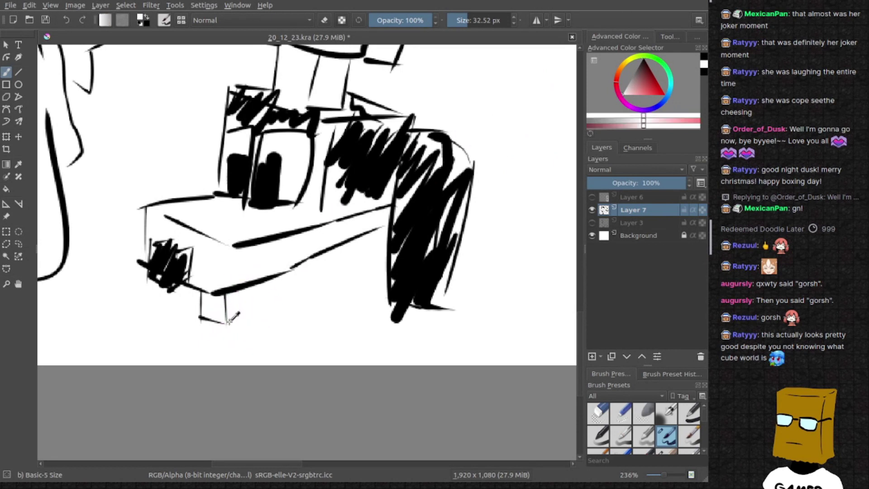
key("x")
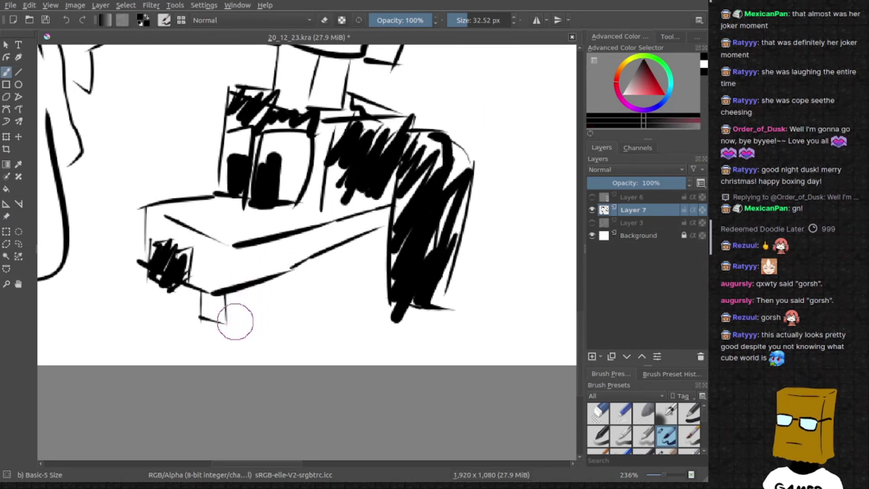
left_click_drag(248, 294, 245, 320)
Add a short leg, the left edge and the lower block's bottom, vertical and top edges
mouse_move(145, 277)
left_mouse_down()
mouse_move(146, 310)
mouse_move(163, 315)
left_mouse_up()
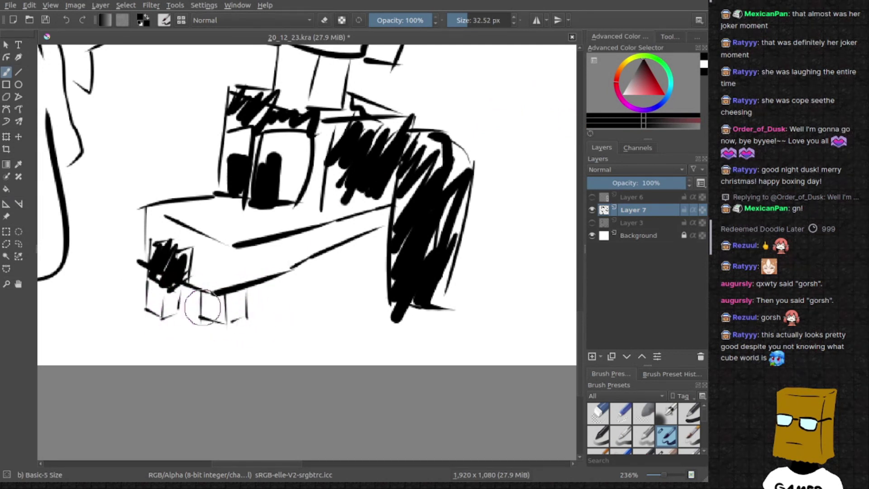
left_click_drag(179, 291, 178, 311)
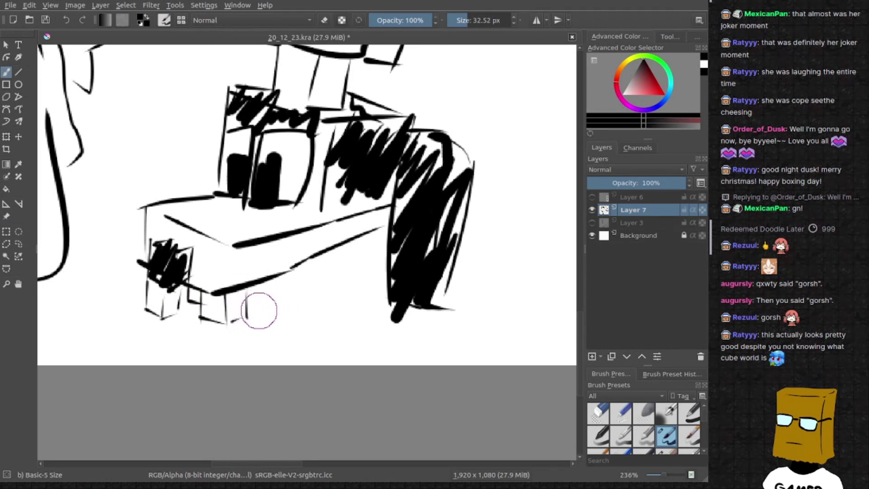
mouse_move(252, 311)
left_mouse_down()
mouse_move(274, 317)
mouse_move(373, 286)
left_mouse_up()
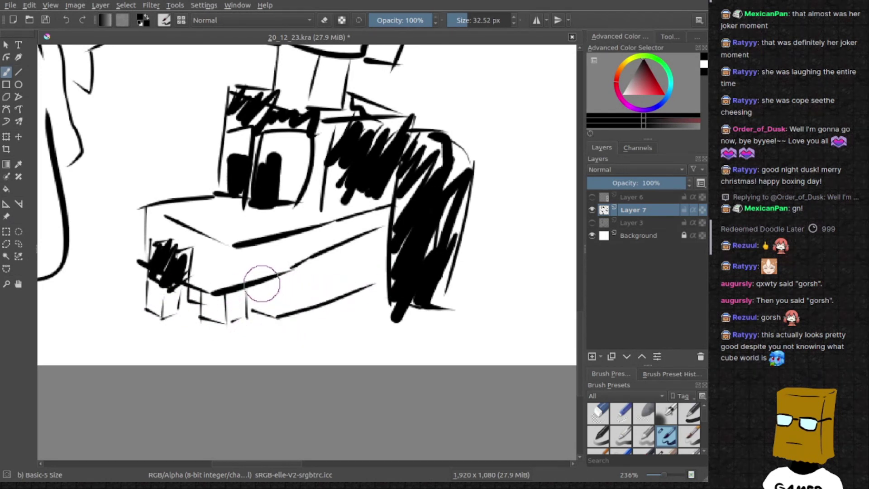
left_click_drag(275, 317, 276, 279)
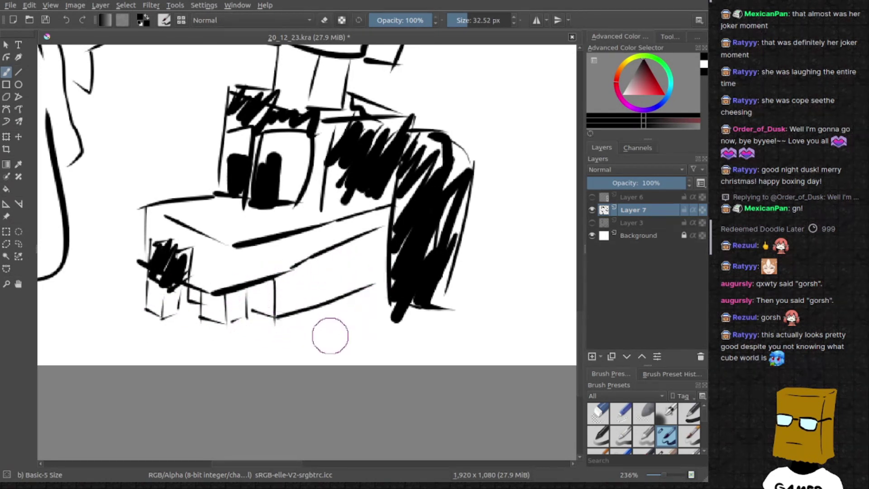
scroll(346, 314, "down", 5)
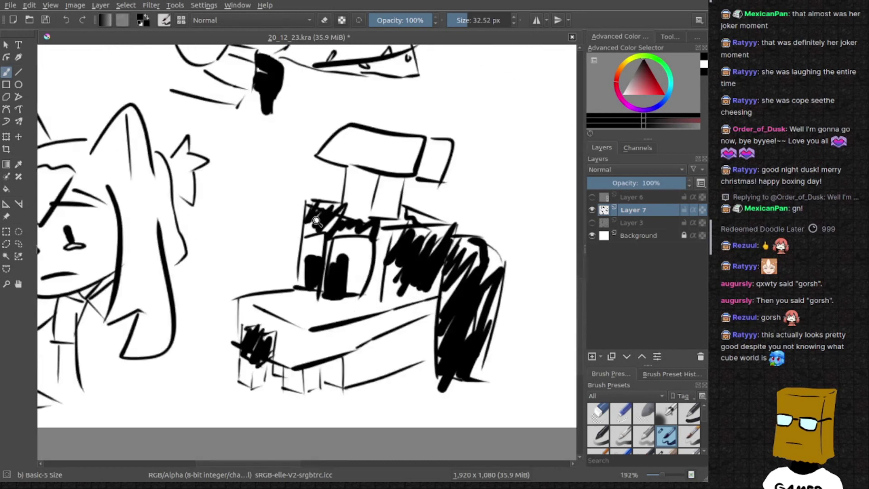
scroll(344, 404, "up", 5)
mouse_move(297, 204)
left_mouse_down()
mouse_move(265, 205)
mouse_move(242, 280)
left_mouse_up()
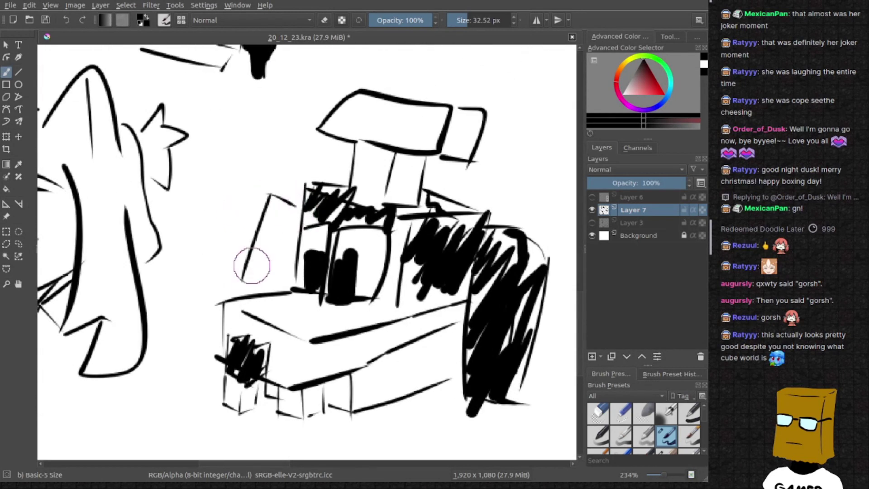
mouse_move(297, 208)
left_mouse_down()
mouse_move(275, 289)
mouse_move(289, 204)
left_mouse_up()
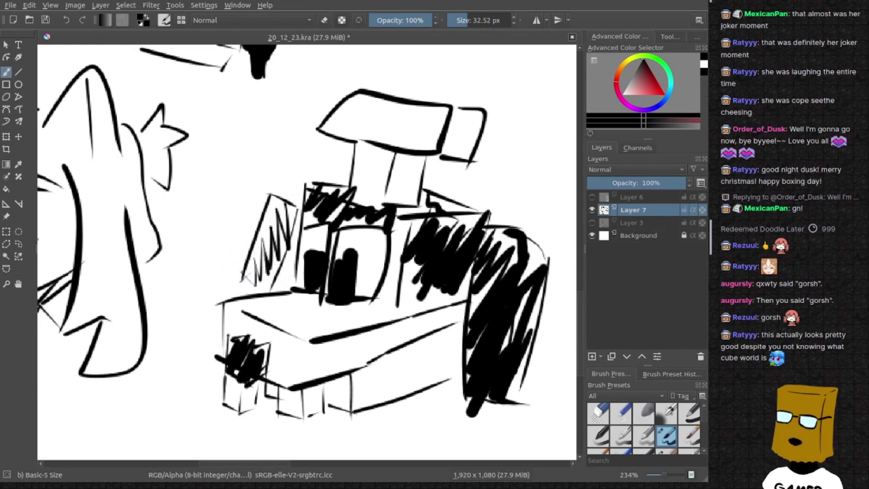
Hatch the box's left face with heavy black strokes
key("ctrl+z")
key("ctrl+z")
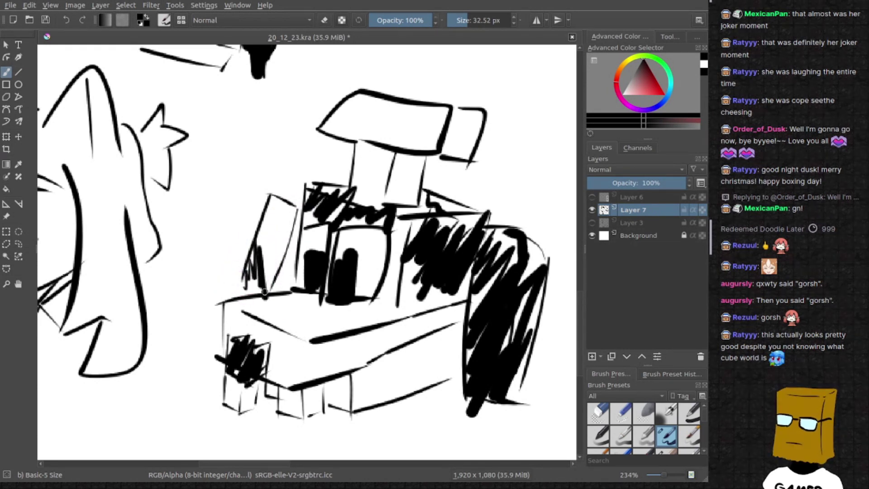
left_click_drag(265, 293, 279, 211)
left_click_drag(275, 268, 291, 194)
left_click_drag(296, 238, 313, 204)
scroll(369, 317, "down", 5)
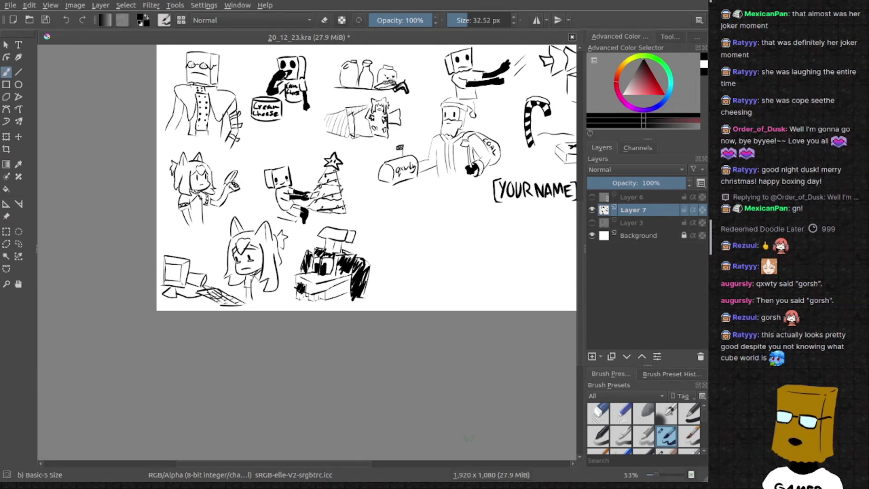
scroll(416, 309, "up", 1)
scroll(388, 309, "up", 1)
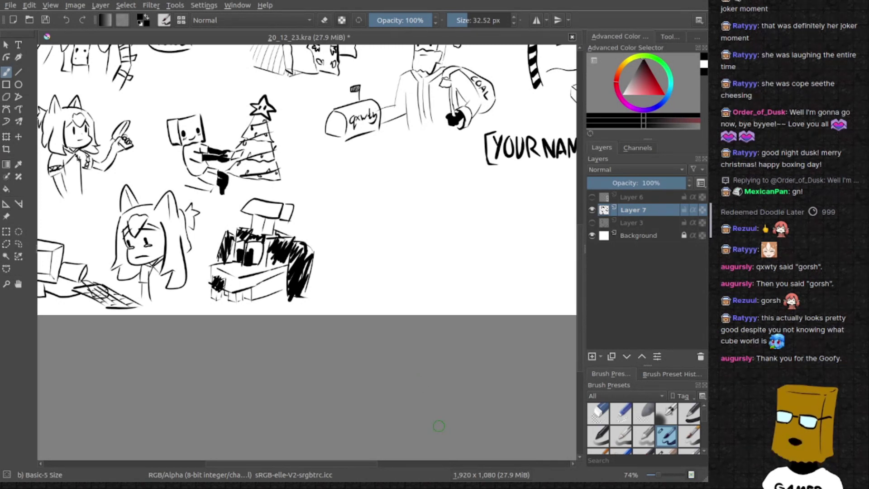
scroll(408, 217, "up", 3, "ctrl")
scroll(292, 258, "up", 1, "ctrl")
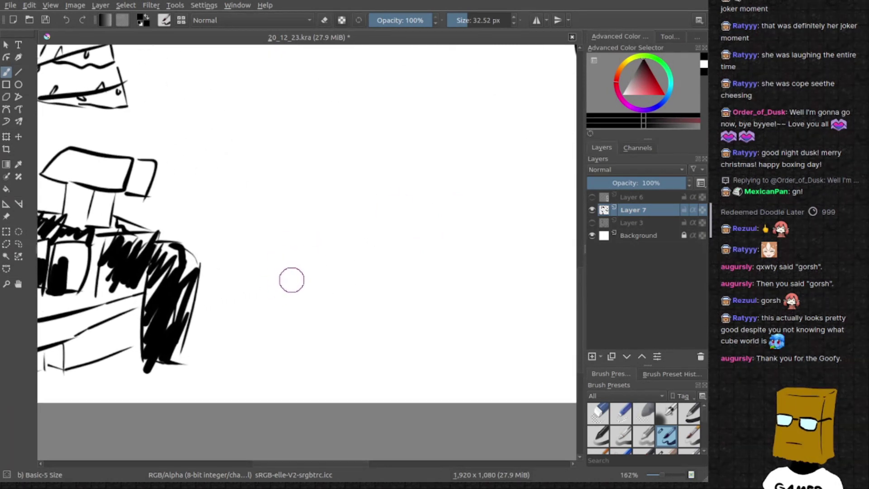
Draw the raised middle finger and knuckle curve, retrying the hand's outline
mouse_move(291, 279)
left_mouse_down()
mouse_move(302, 197)
mouse_move(317, 281)
left_mouse_up()
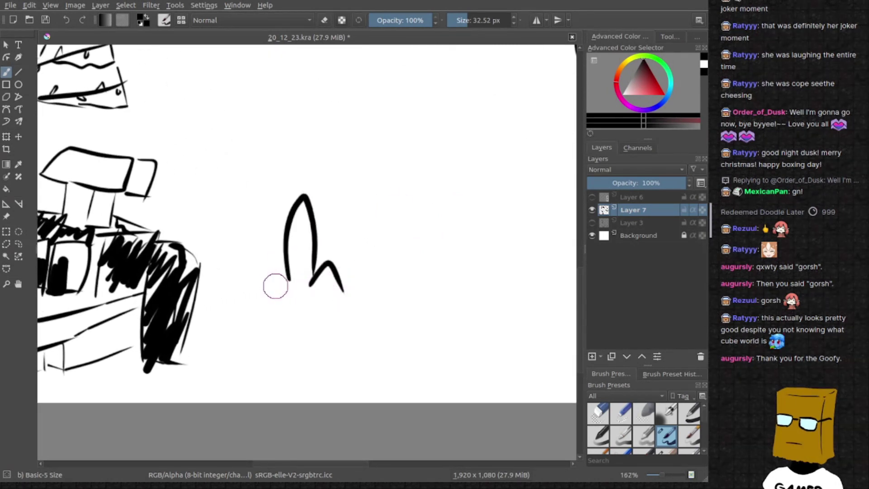
scroll(345, 287, "down", 2)
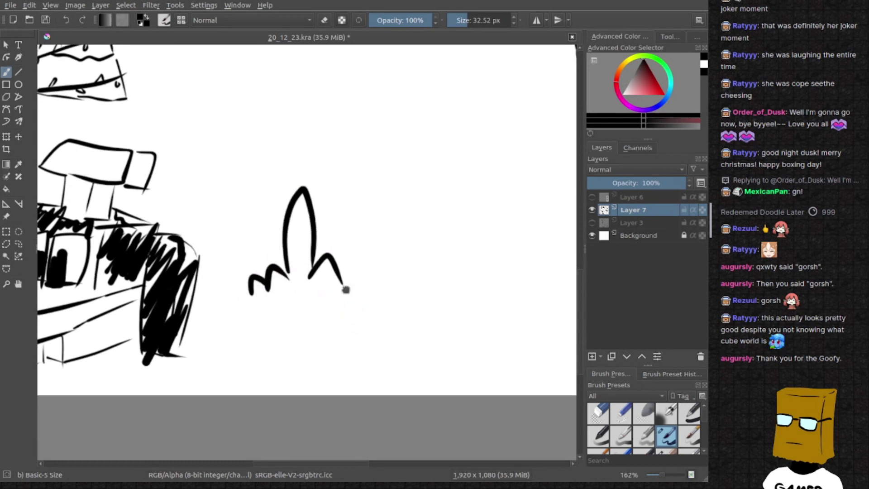
key("ctrl+z")
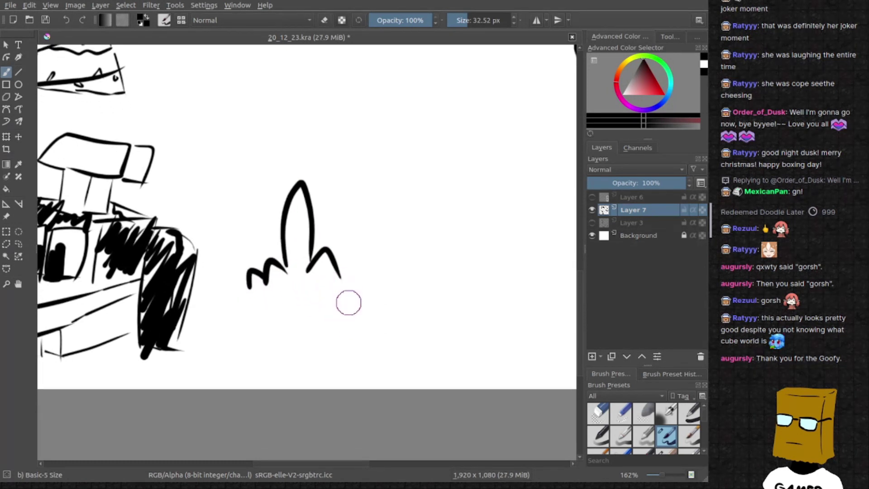
left_click_drag(341, 299, 354, 325)
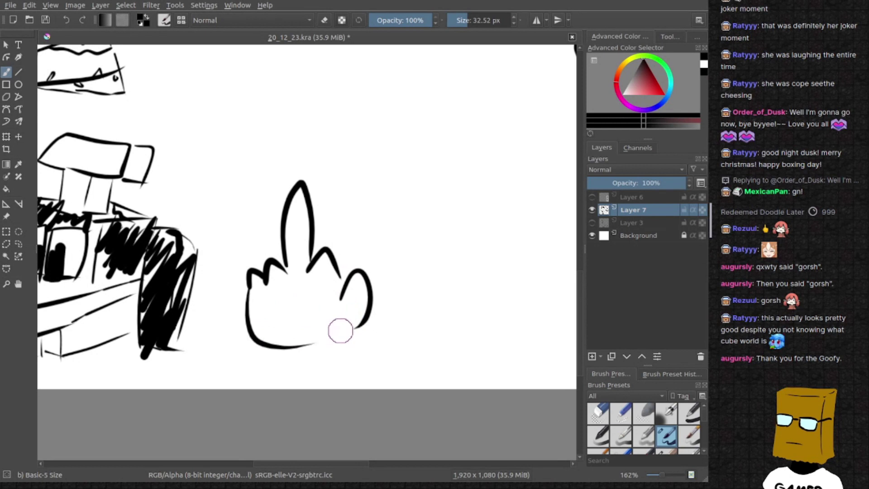
key("ctrl+z")
left_click_drag(246, 292, 343, 362)
key("ctrl+z")
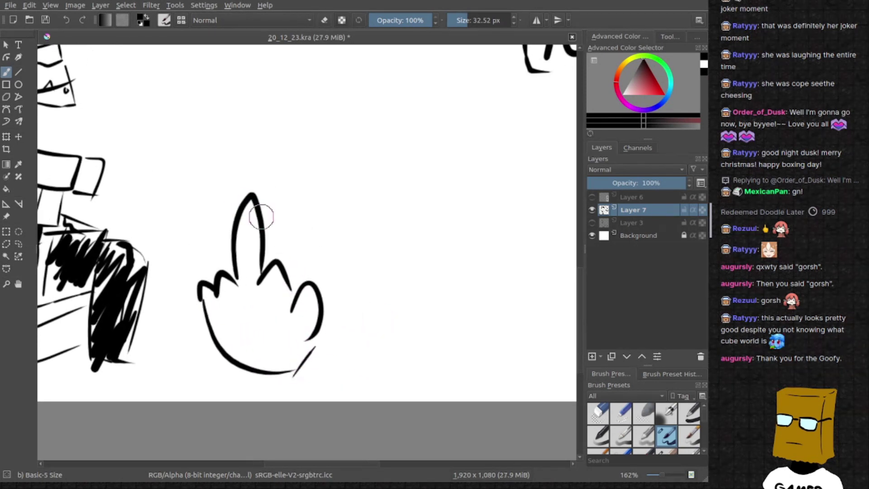
key("ctrl+z")
key("ctrl+z")
key("ctrl+z")
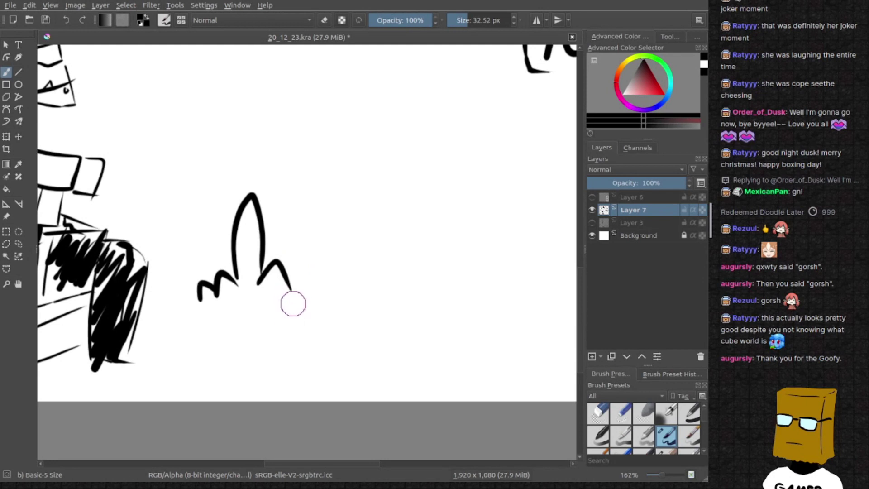
Redraw the hand's right-side and bottom curves, then make room on the right
mouse_move(291, 300)
left_mouse_down()
mouse_move(320, 313)
mouse_move(296, 352)
left_mouse_up()
key("ctrl+z")
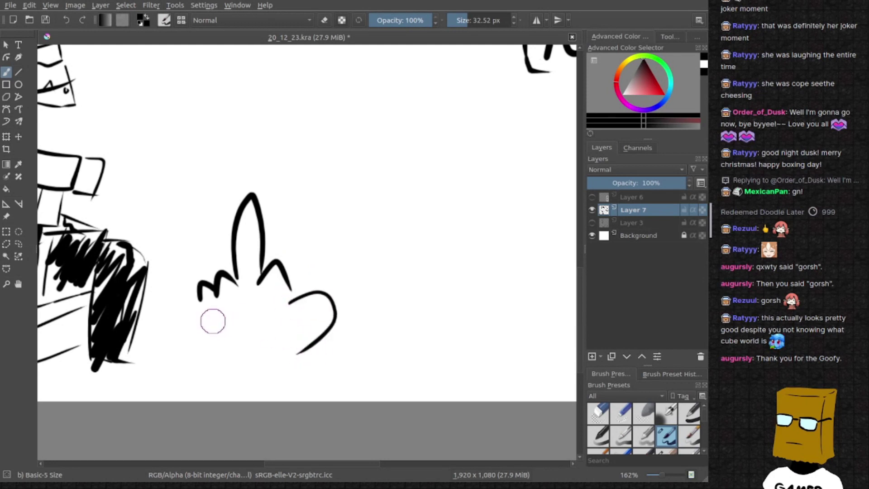
left_click_drag(202, 310, 305, 339)
key("ctrl+z")
left_click_drag(203, 311, 296, 369)
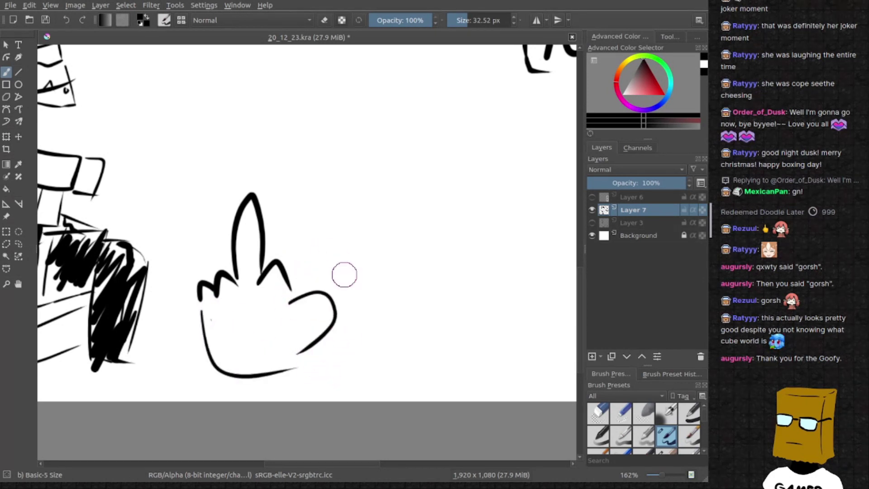
left_click_drag(345, 274, 298, 301)
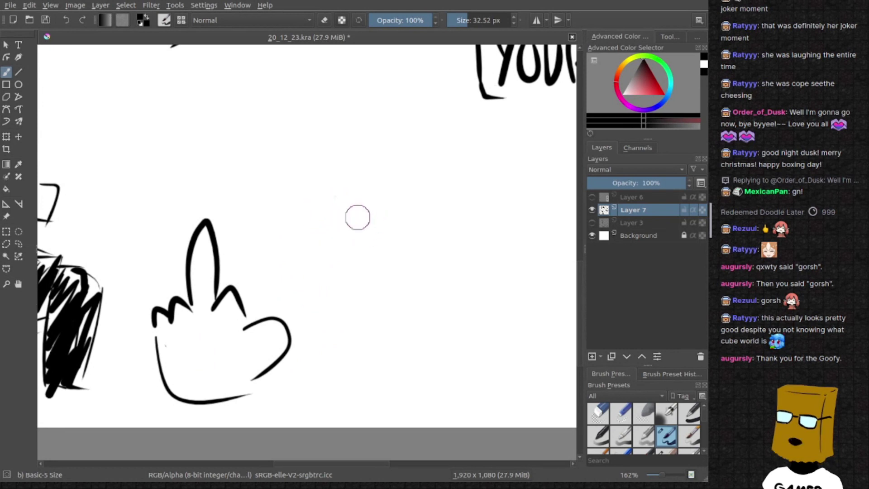
left_click_drag(358, 218, 310, 235)
Draw the arched top of the new head beside the hand, redrawing it several times
left_click_drag(286, 270, 439, 278)
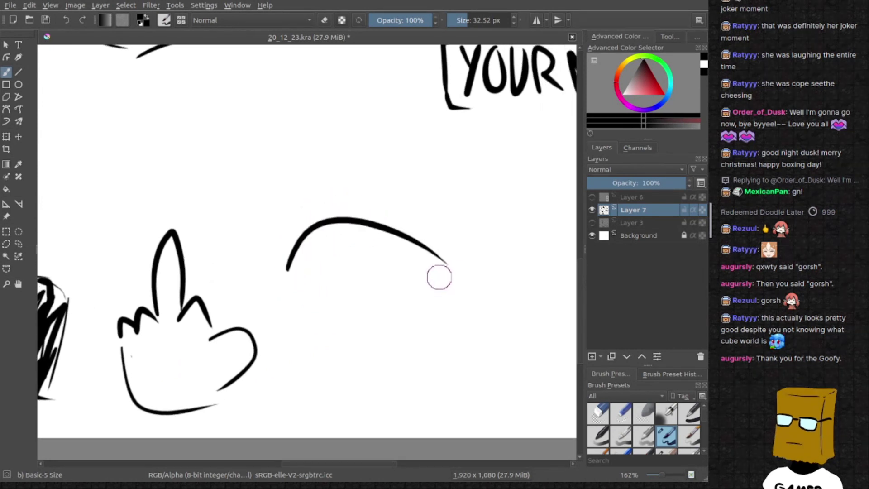
key("ctrl+z")
left_click_drag(275, 256, 461, 232)
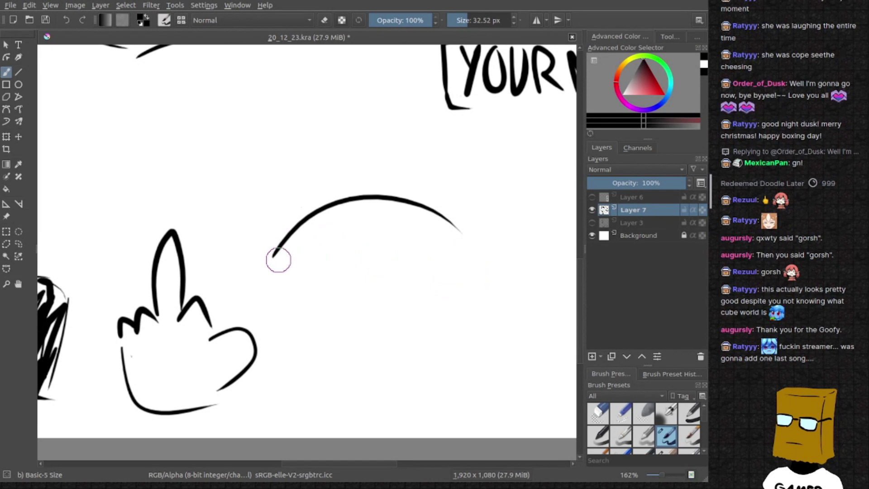
key("ctrl+z")
left_click_drag(306, 260, 484, 227)
left_click_drag(398, 246, 340, 264)
key("ctrl+z")
left_click_drag(266, 266, 473, 270)
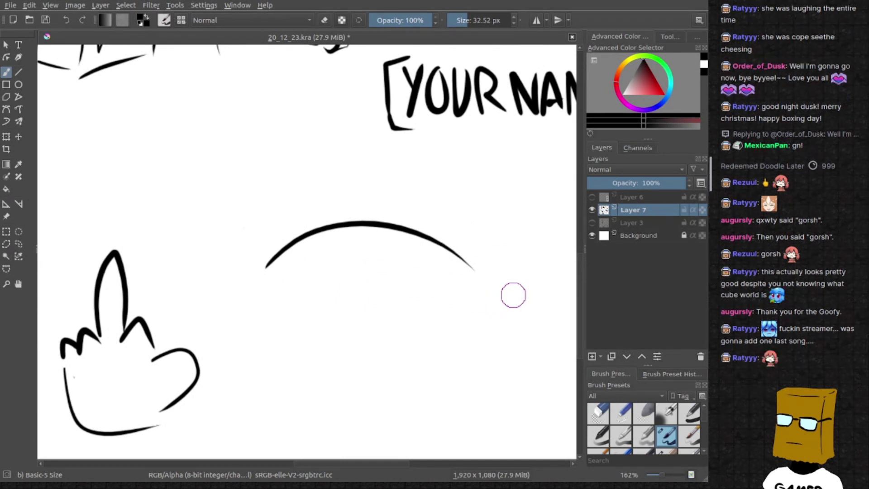
scroll(346, 297, "down", 2)
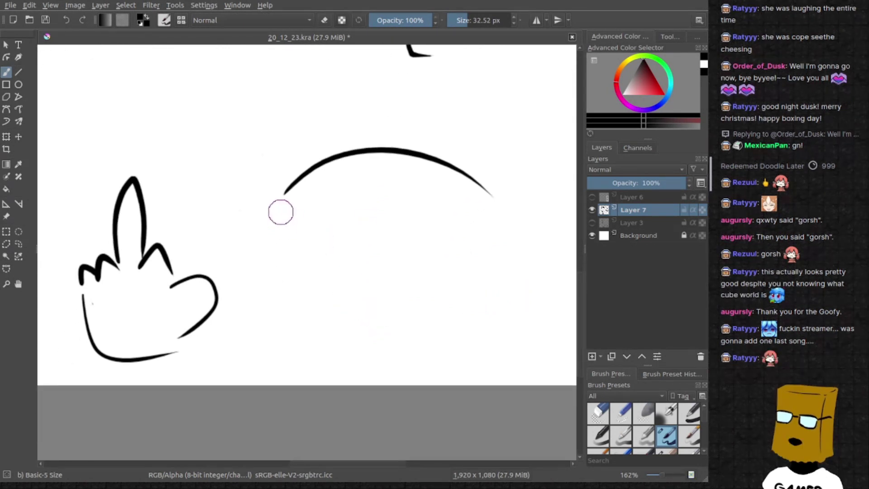
Add the left pointed elf ear and the curved left edge of the hair
mouse_move(214, 213)
left_mouse_down()
mouse_move(285, 219)
mouse_move(274, 249)
left_mouse_up()
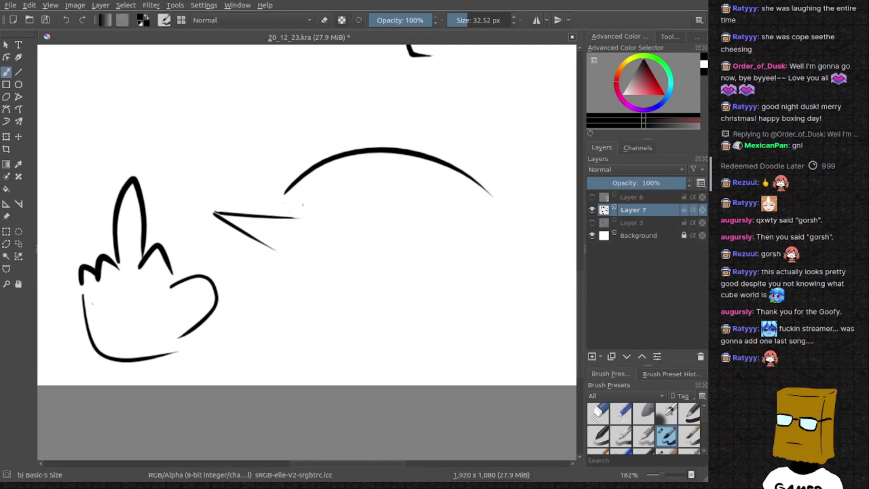
left_click_drag(302, 204, 292, 292)
key("ctrl+z")
left_click_drag(294, 194, 318, 283)
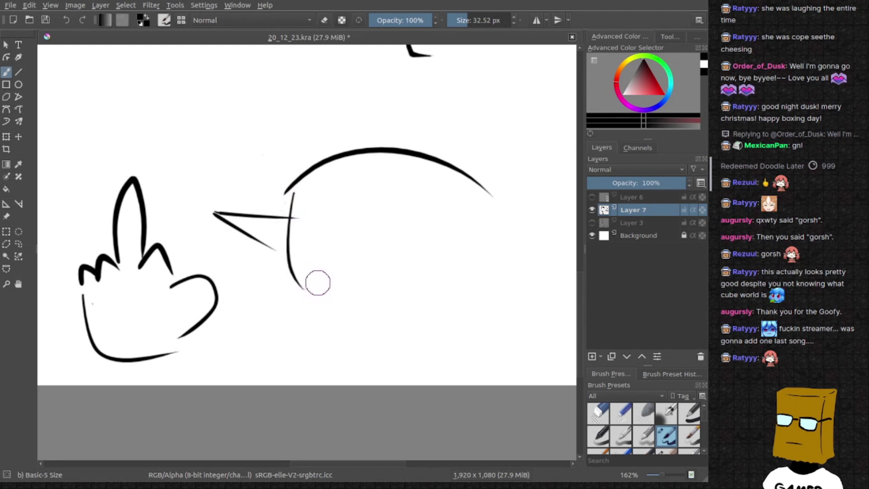
key("ctrl+z")
left_click_drag(288, 192, 292, 285)
key("ctrl+z")
mouse_move(291, 194)
left_mouse_down()
mouse_move(300, 281)
mouse_move(317, 217)
left_mouse_up()
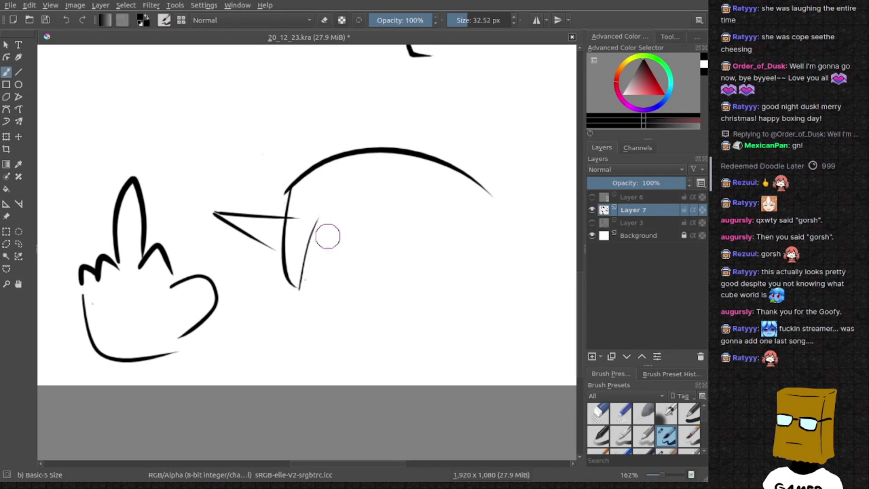
key("ctrl+z")
Sketch the pointed bang strands across the forehead and the hair's right edge
mouse_move(309, 258)
left_mouse_down()
mouse_move(363, 192)
mouse_move(411, 227)
left_mouse_up()
key("ctrl+z")
mouse_move(362, 192)
left_mouse_down()
mouse_move(348, 257)
mouse_move(376, 258)
mouse_move(430, 199)
left_mouse_up()
mouse_move(430, 198)
left_mouse_down()
mouse_move(391, 212)
mouse_move(418, 282)
left_mouse_up()
key("ctrl+z")
mouse_move(394, 220)
left_mouse_down()
mouse_move(415, 324)
mouse_move(453, 205)
left_mouse_up()
Draw the right side of the head with its ear and the hair hanging below both ears
mouse_move(445, 248)
left_mouse_down()
mouse_move(521, 258)
mouse_move(436, 282)
mouse_move(472, 350)
left_mouse_up()
key("ctrl+z")
left_click_drag(455, 284, 438, 395)
left_click_drag(394, 359, 411, 395)
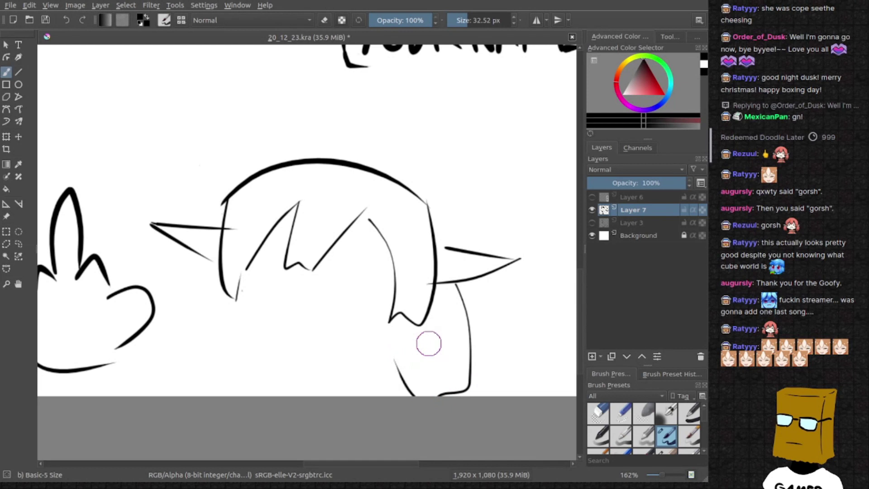
key("ctrl+z")
key("ctrl+z")
mouse_move(408, 361)
left_mouse_down()
mouse_move(385, 351)
mouse_move(366, 384)
mouse_move(421, 384)
mouse_move(439, 280)
left_mouse_up()
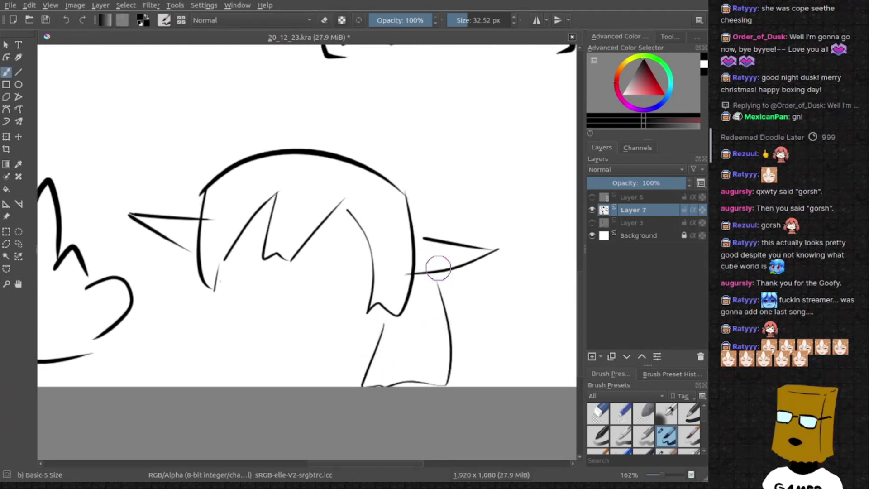
mouse_move(182, 245)
left_mouse_down()
mouse_move(152, 349)
mouse_move(216, 319)
left_mouse_up()
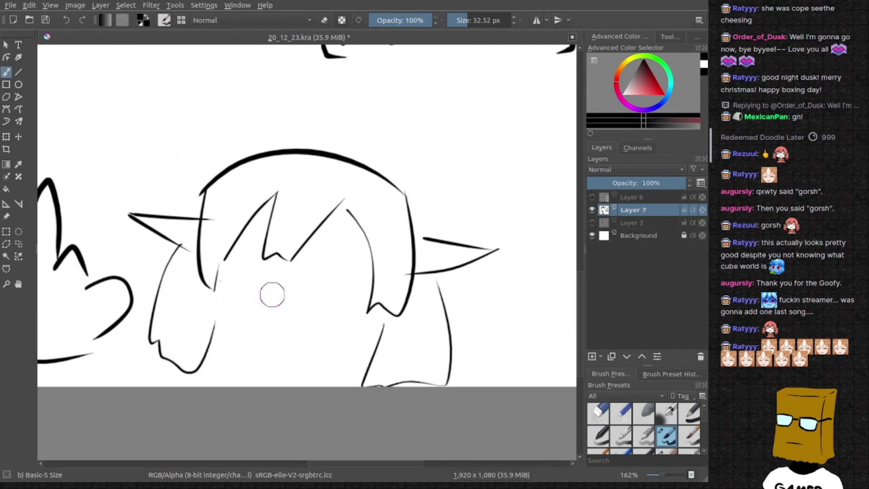
scroll(267, 265, "up", 2)
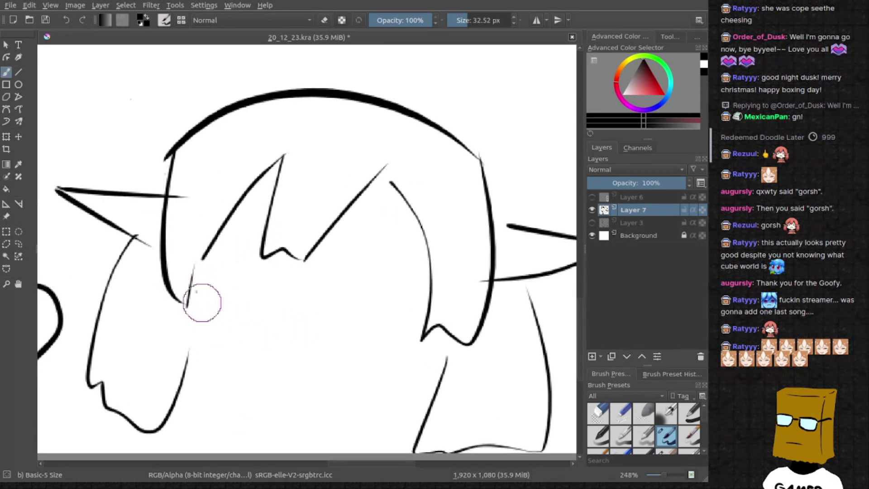
Draw the girl's cheek and chin outline, two eyes and a frowning mouth
mouse_move(198, 290)
left_mouse_down()
mouse_move(165, 335)
mouse_move(281, 367)
left_mouse_up()
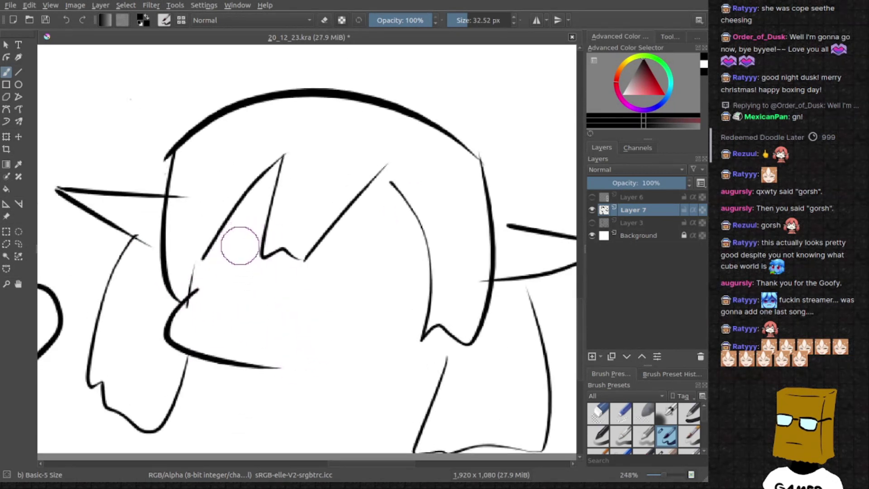
left_click_drag(241, 222, 238, 254)
left_click_drag(363, 244, 358, 267)
left_click_drag(239, 324, 330, 343)
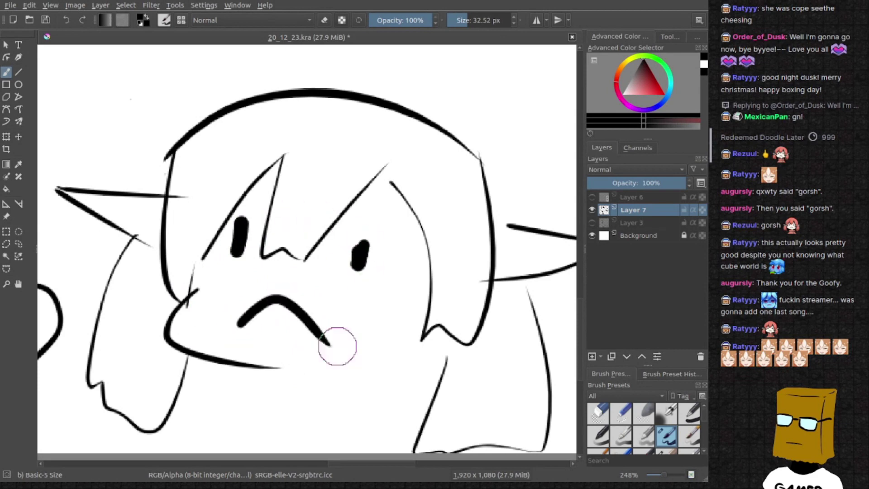
Add slanted eyebrows above both eyes, enlarging the right eye and redrawing the brows
left_click_drag(220, 199, 292, 188)
mouse_move(352, 201)
left_mouse_down()
mouse_move(406, 230)
mouse_move(324, 219)
left_mouse_up()
key("ctrl+z")
key("ctrl+z")
left_click_drag(150, 178, 225, 188)
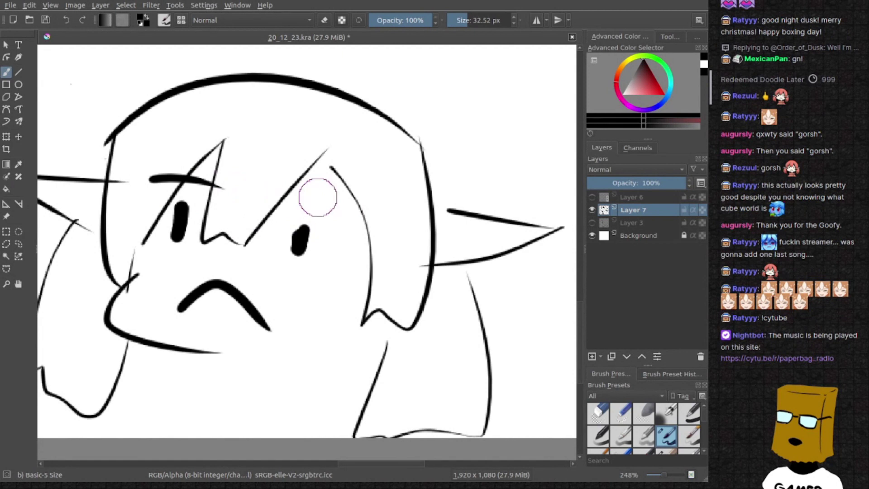
left_click_drag(302, 221, 302, 256)
mouse_move(288, 189)
left_mouse_down()
mouse_move(358, 206)
mouse_move(352, 209)
left_mouse_up()
key("ctrl+z")
scroll(266, 256, "down", 2)
scroll(268, 269, "down", 2)
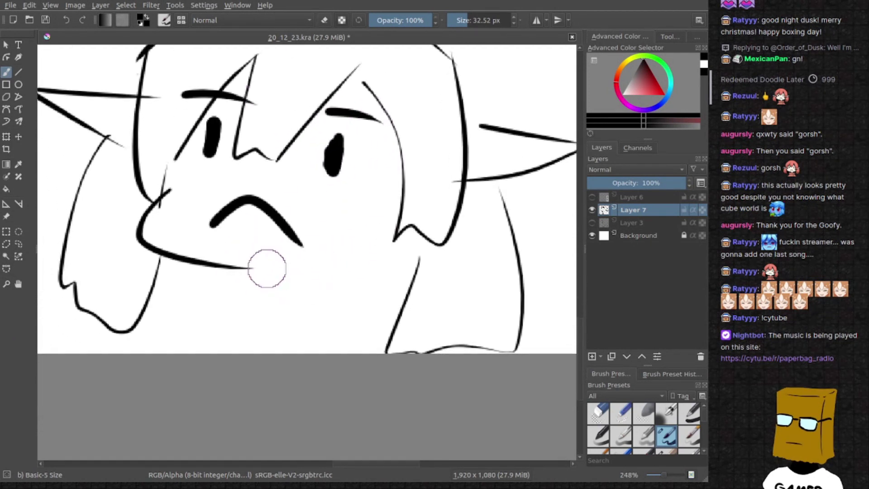
Draw the jaw line, the neck and collar strokes under the chin
left_click_drag(412, 246, 339, 295)
mouse_move(280, 271)
left_mouse_down()
mouse_move(282, 303)
mouse_move(354, 297)
mouse_move(343, 320)
mouse_move(371, 351)
left_mouse_up()
mouse_move(264, 300)
left_mouse_down()
mouse_move(279, 326)
mouse_move(252, 351)
left_mouse_up()
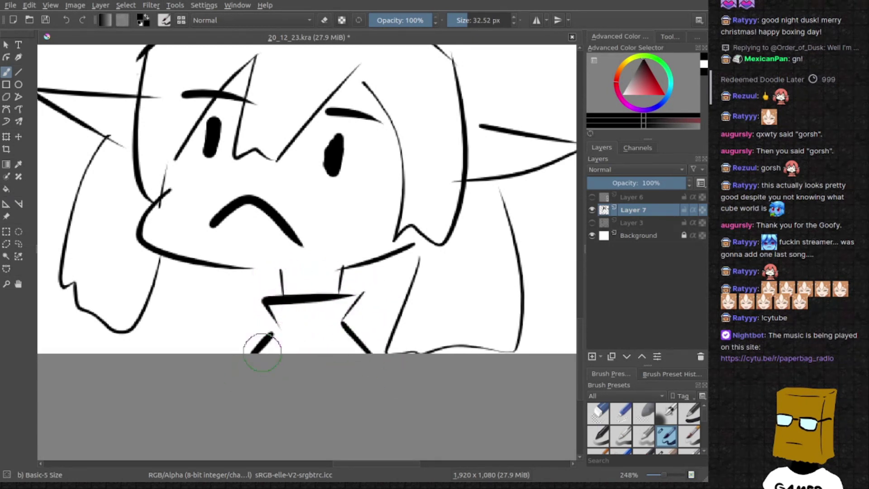
scroll(293, 340, "down", 5)
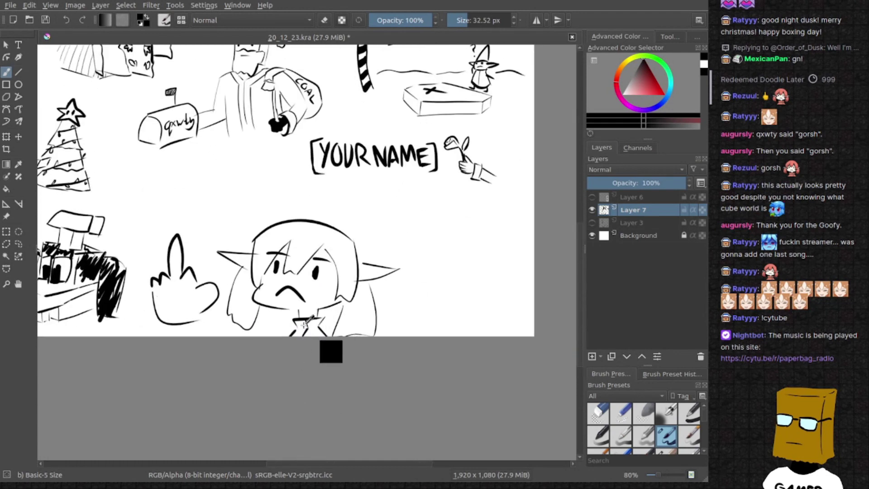
scroll(407, 360, "down", 2)
scroll(438, 371, "down", 1)
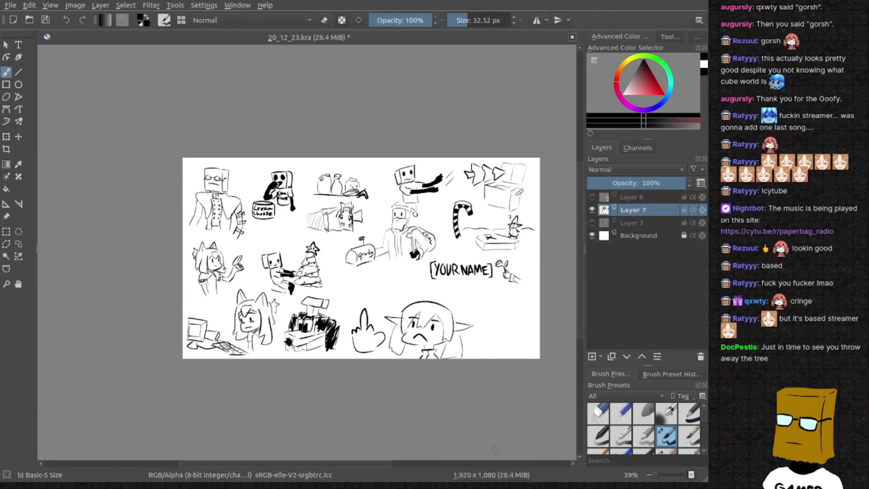
scroll(531, 196, "up", 2, "ctrl")
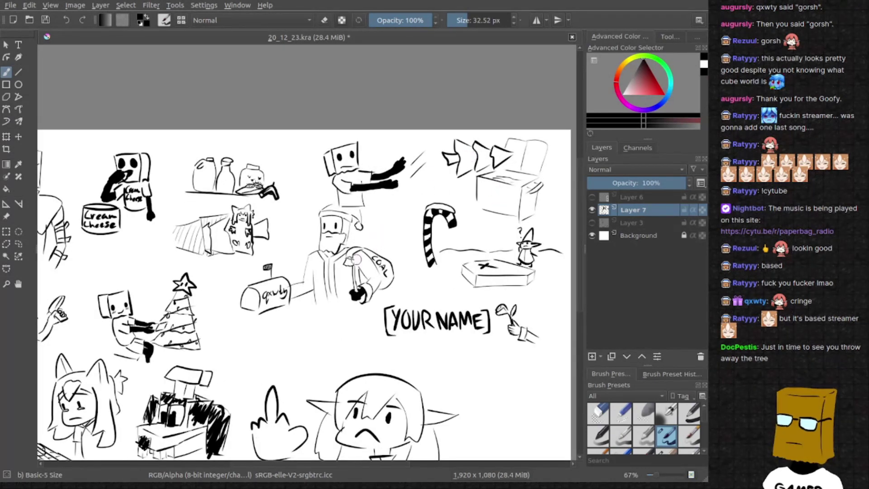
scroll(254, 218, "up", 2, "ctrl")
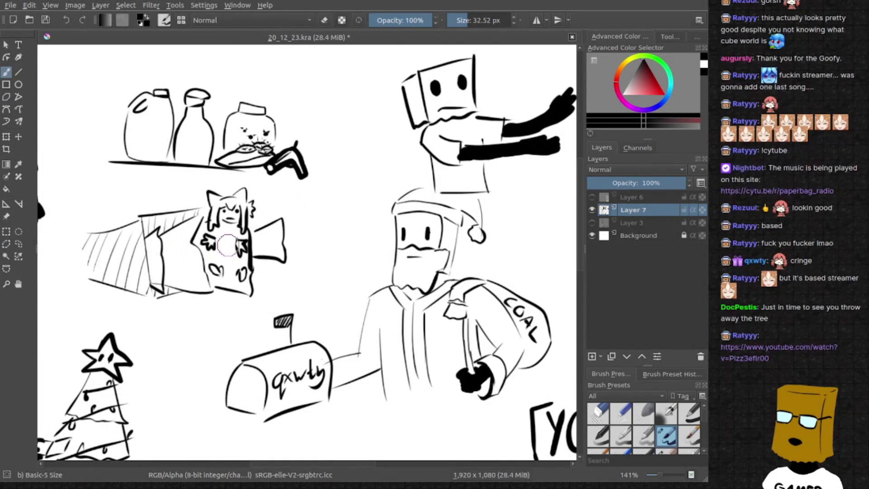
scroll(226, 242, "down", 2, "ctrl")
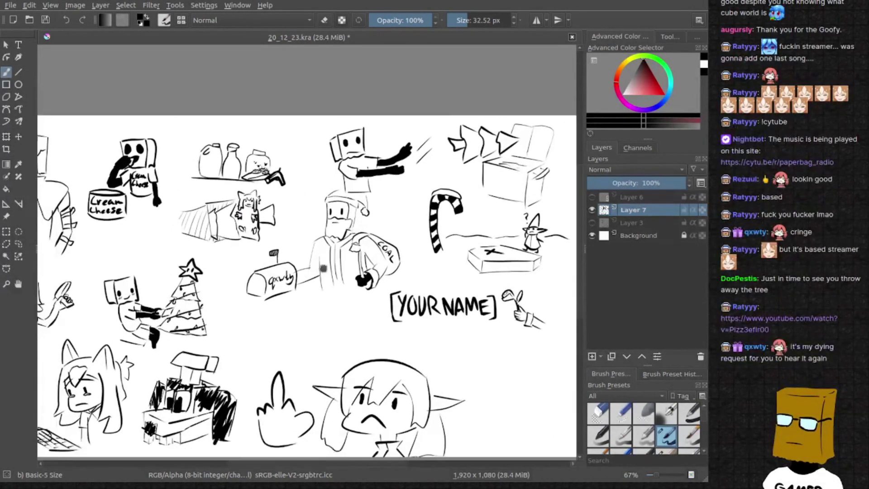
scroll(319, 272, "down", 1, "ctrl")
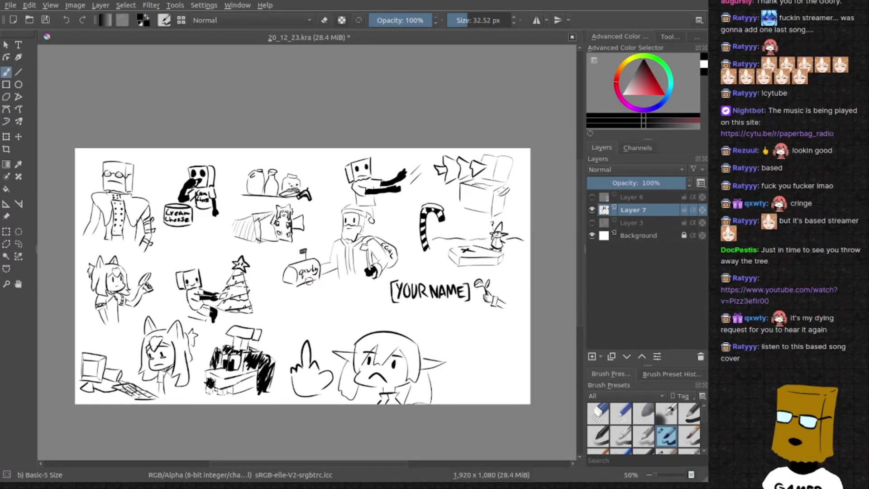
left_click_drag(305, 279, 326, 278)
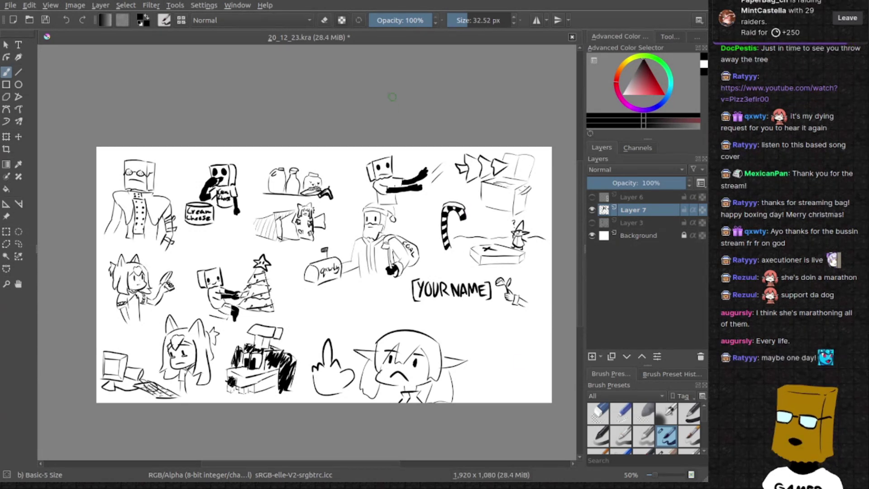
Save the finished request-sketch sheet as the .kra file with Ctrl+S
left_click_drag(407, 163, 386, 164)
key("ctrl+s")
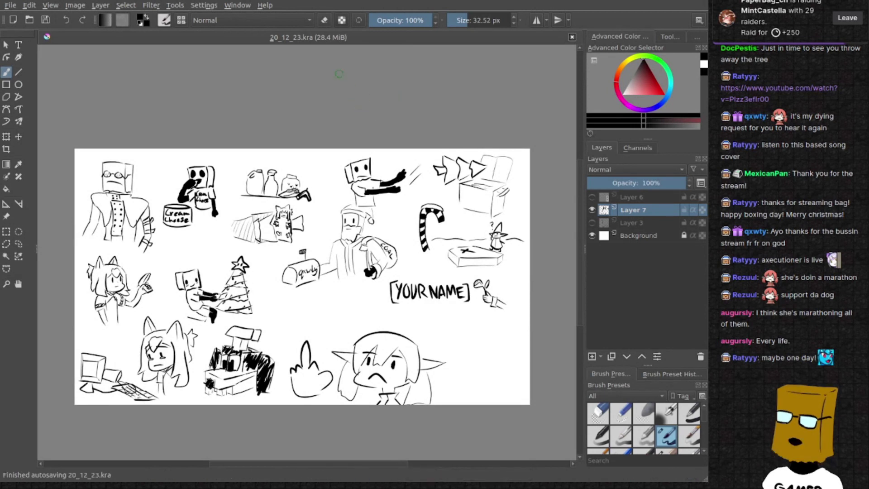